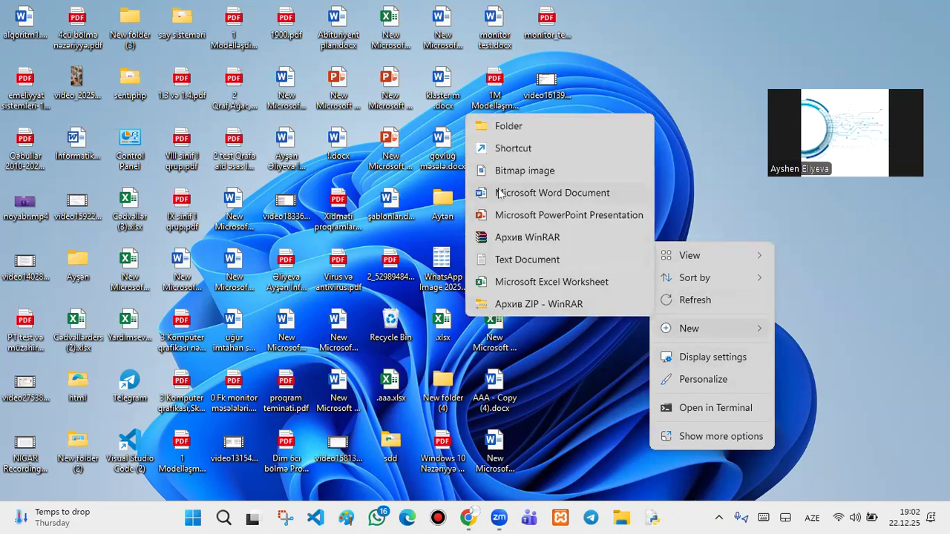
- Create a new Word document on the desktop and name it dərs111
left_click(499, 193)
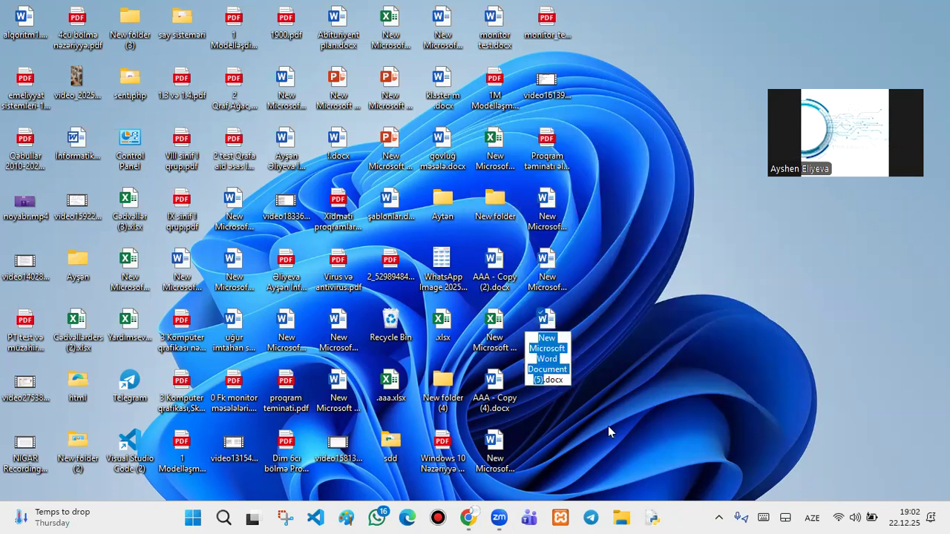
key("BackSpace")
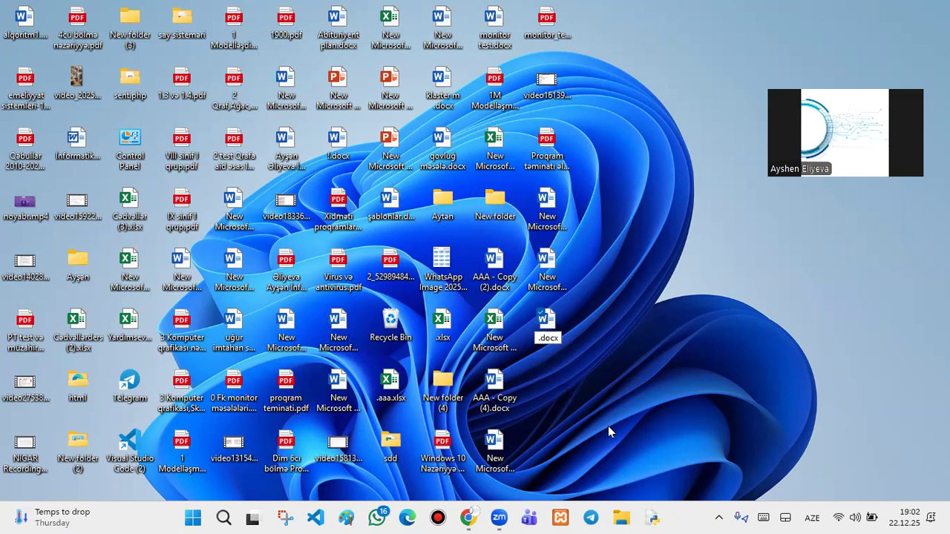
type("dae")
type("rs1")
type("11")
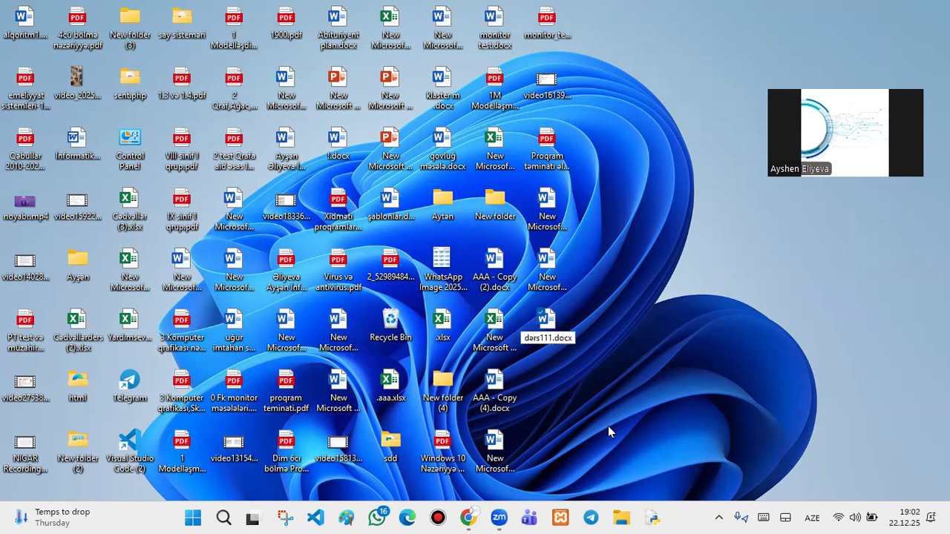
key("Return")
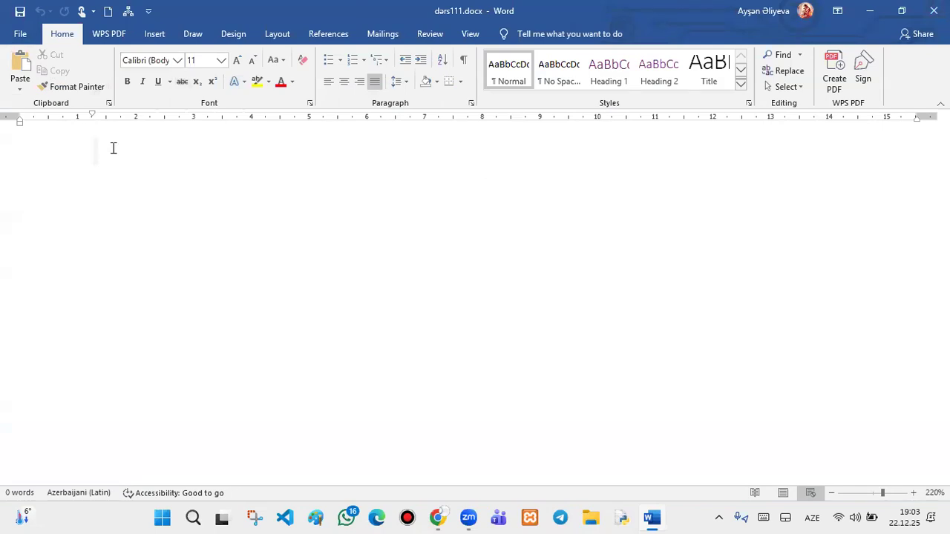
- Type 'salam', then add a new line and delete it again with Backspace
type("salam")
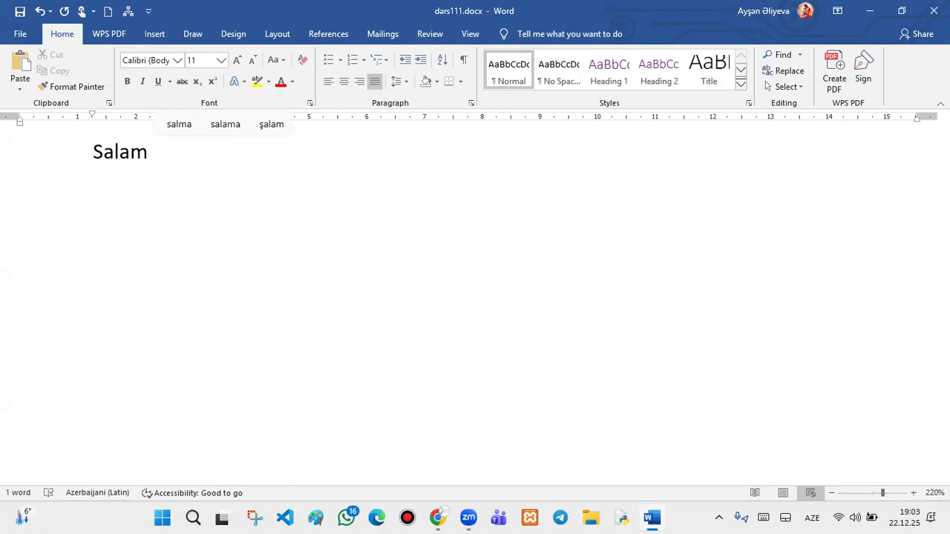
key("Return")
key("BackSpace")
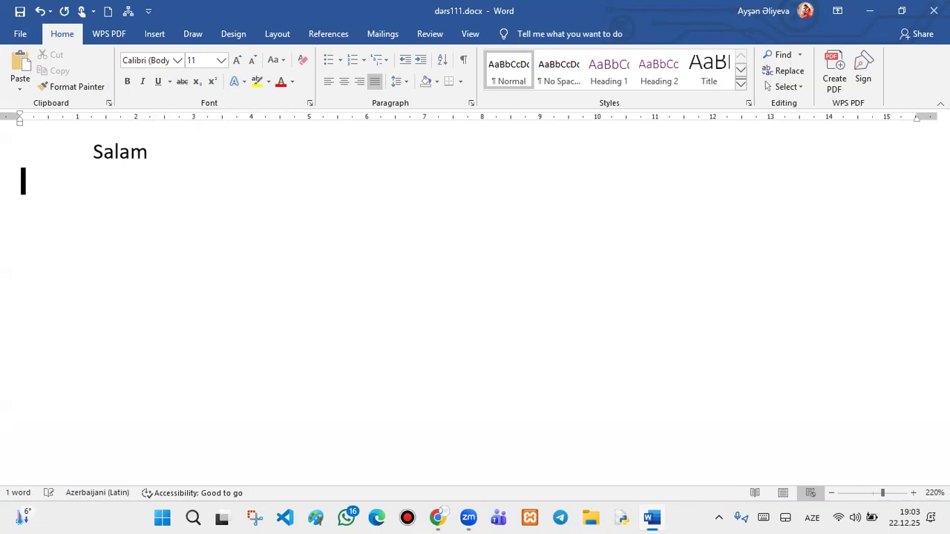
key("BackSpace")
key("BackSpace")
key("BackSpace")
key("BackSpace")
key("BackSpace")
key("BackSpace")
key("BackSpace")
key("BackSpace")
key("BackSpace")
key("BackSpace")
- Practise deleting and retyping letters in 'Salam' with Backspace and Delete
double_click(120, 151)
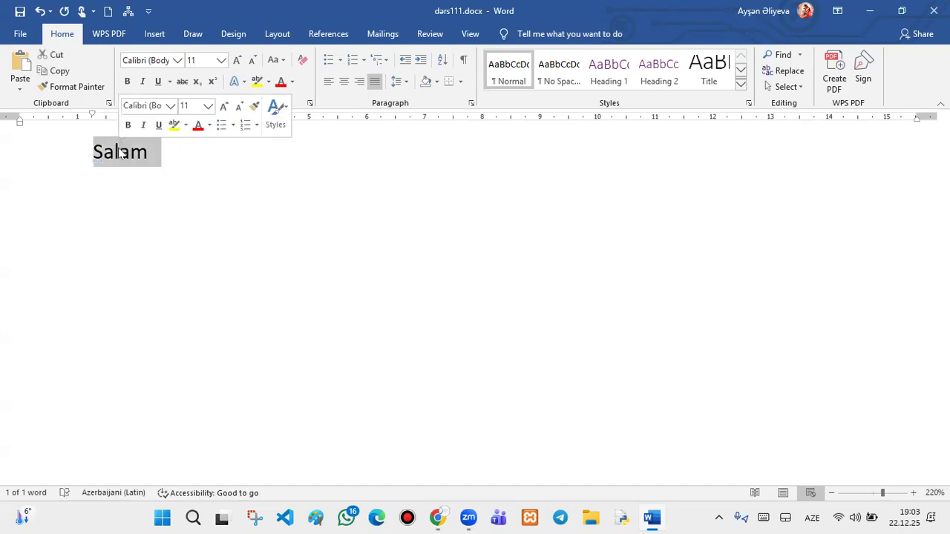
left_click(121, 151)
key("BackSpace")
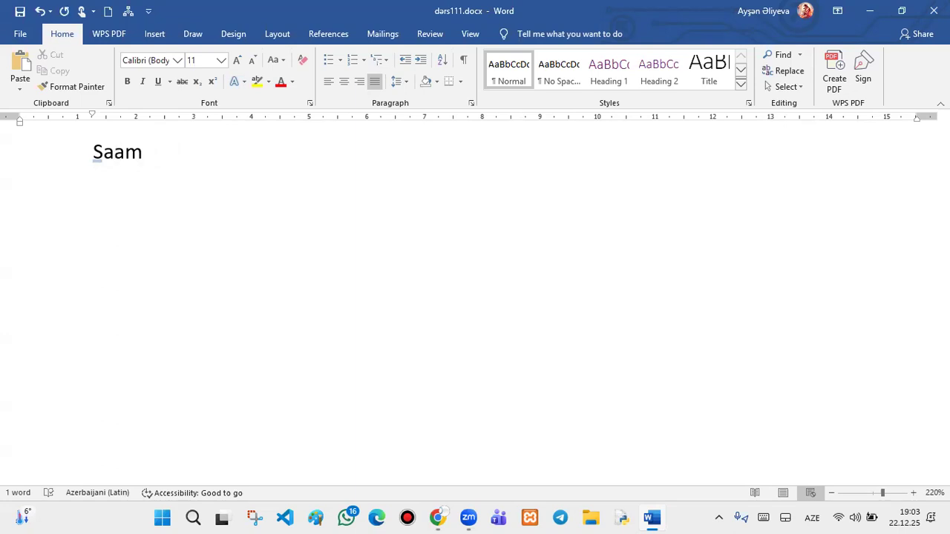
type("l")
key("Delete")
type("am")
- Extend the first line to 'Salam backspace 1simvol sola silir', fixing a typo
type("bac")
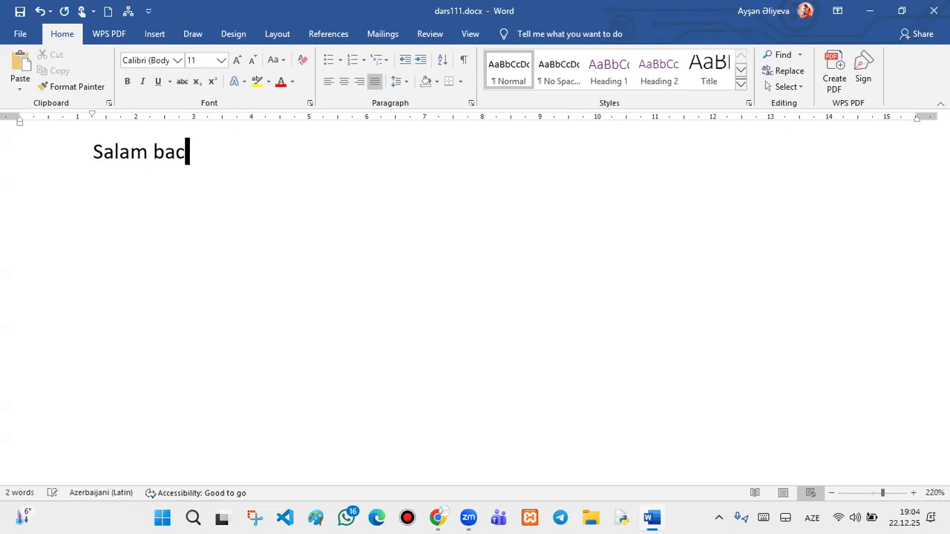
type("kspace ")
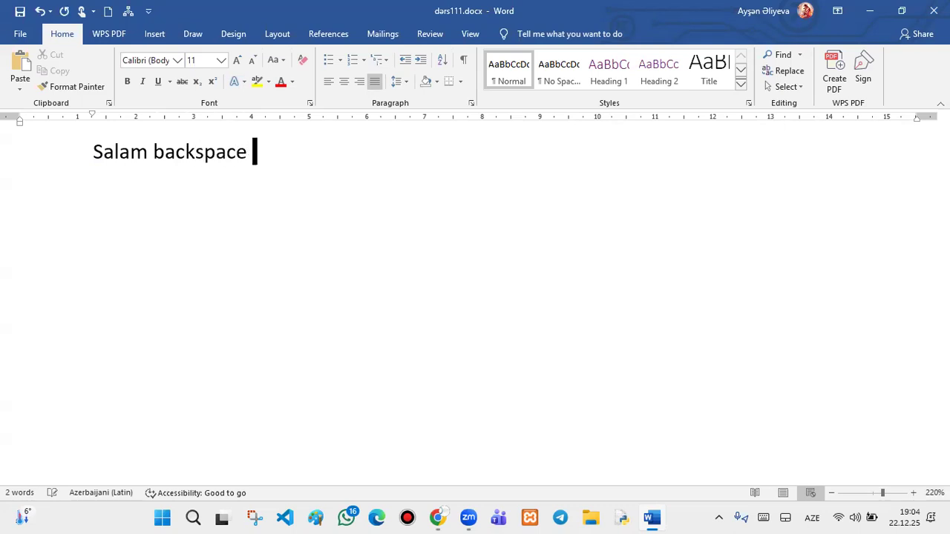
type("1sim")
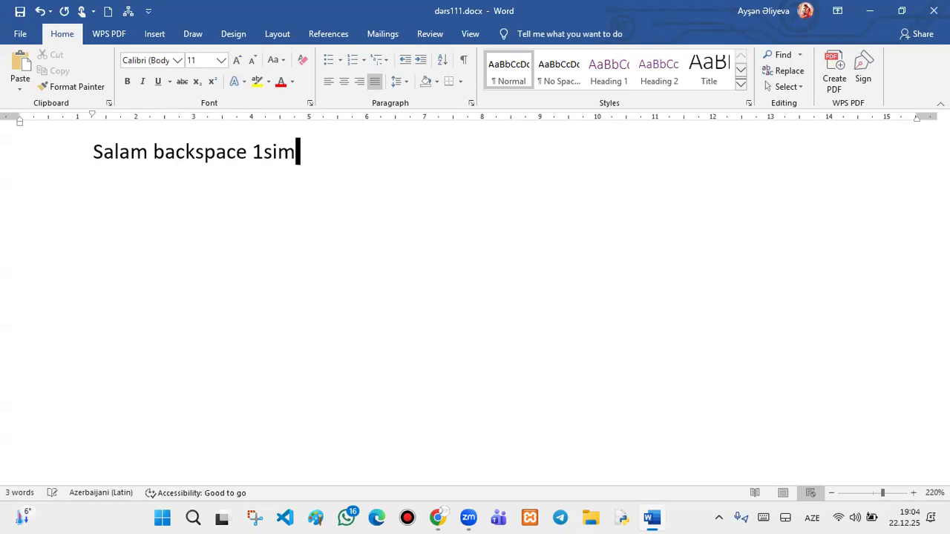
type("vol sl")
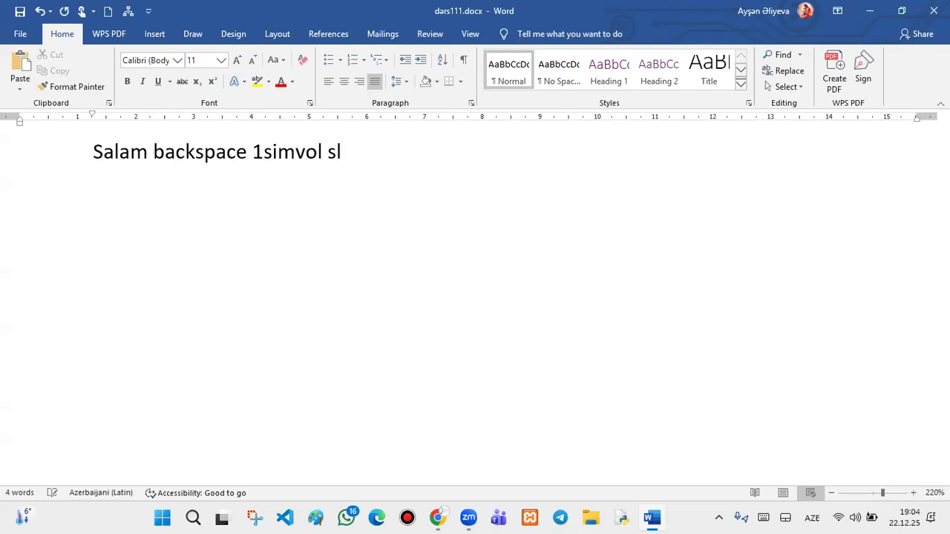
key("BackSpace")
type("o")
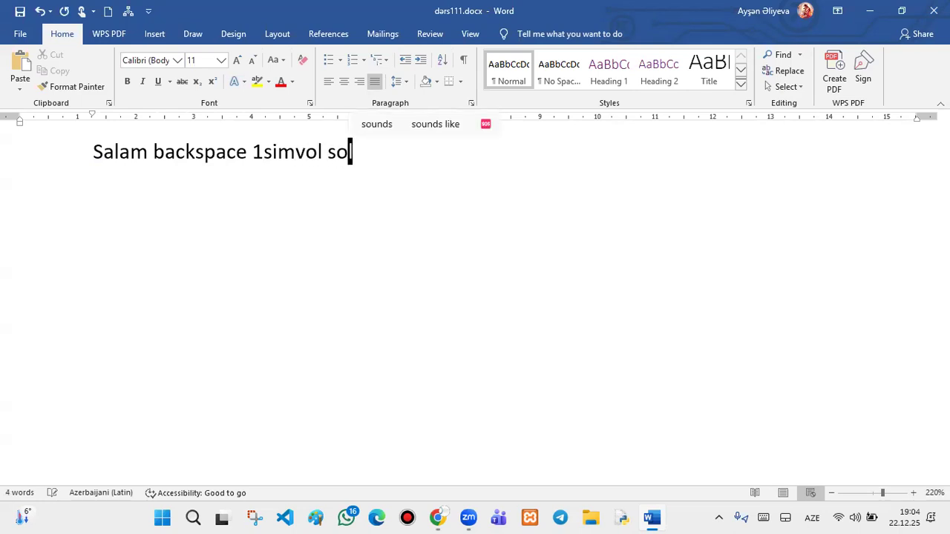
type("la silir")
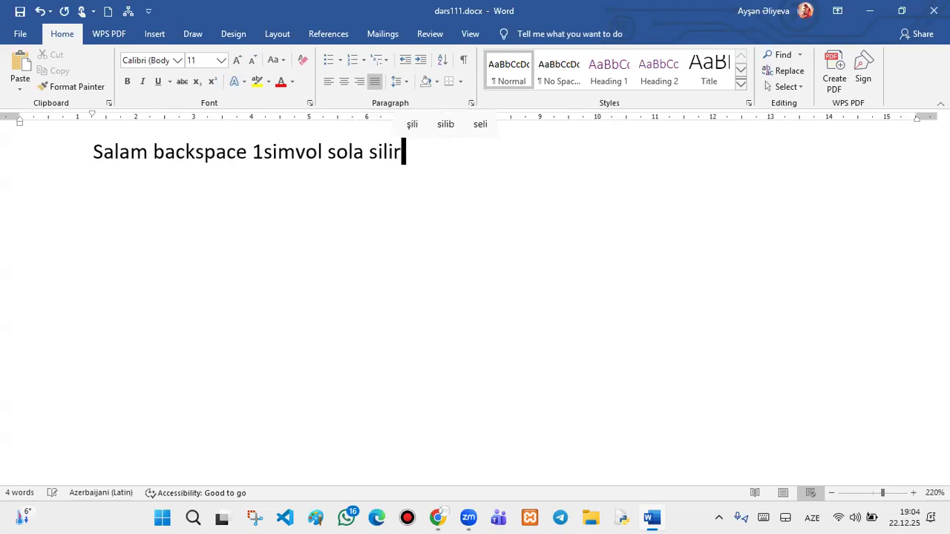
- Add a second line 'Delete 1simvol sağa silir' and fix the spacing before 'sağa'
key("Return")
type("del")
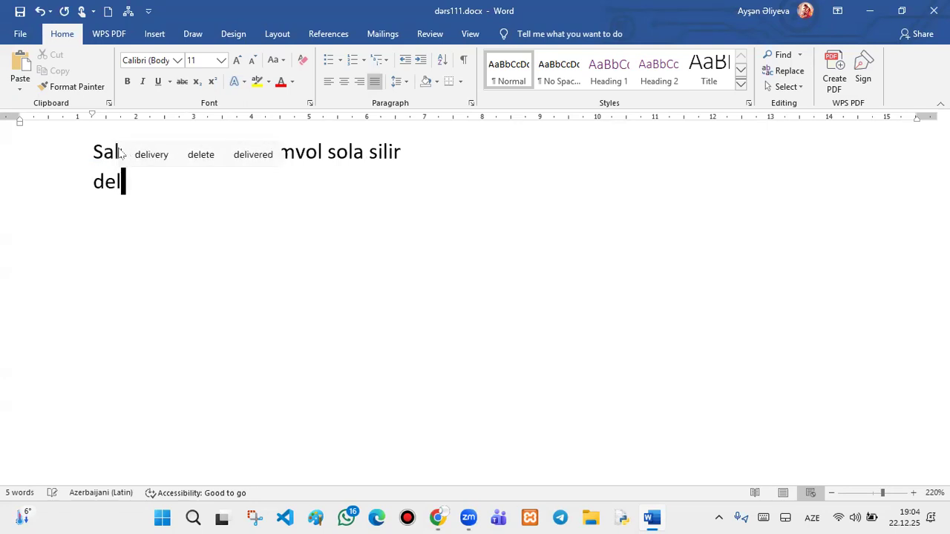
type("ete ")
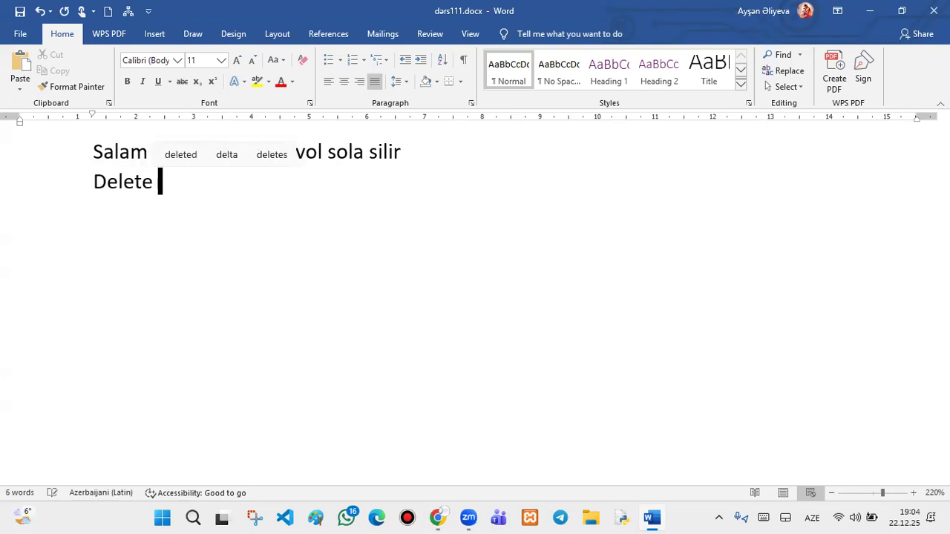
type("1simvols")
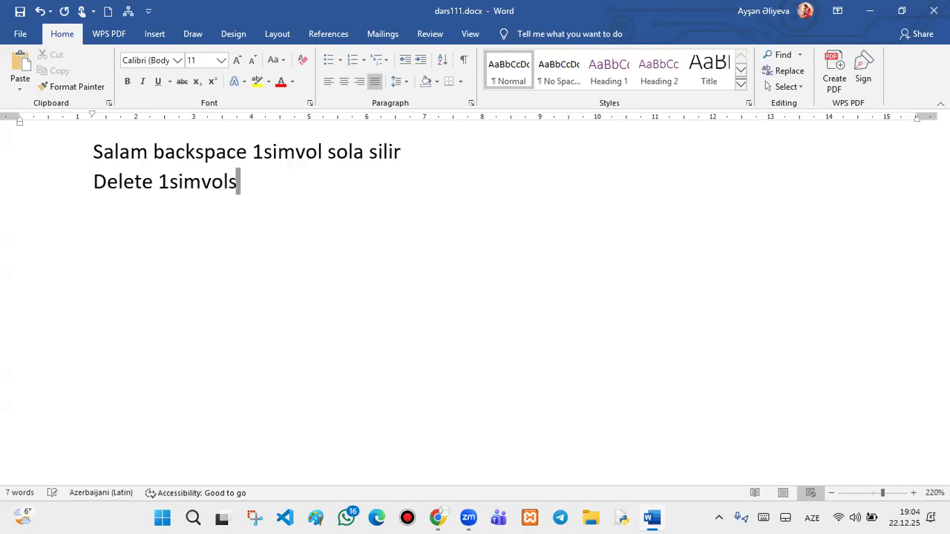
type("ağa ")
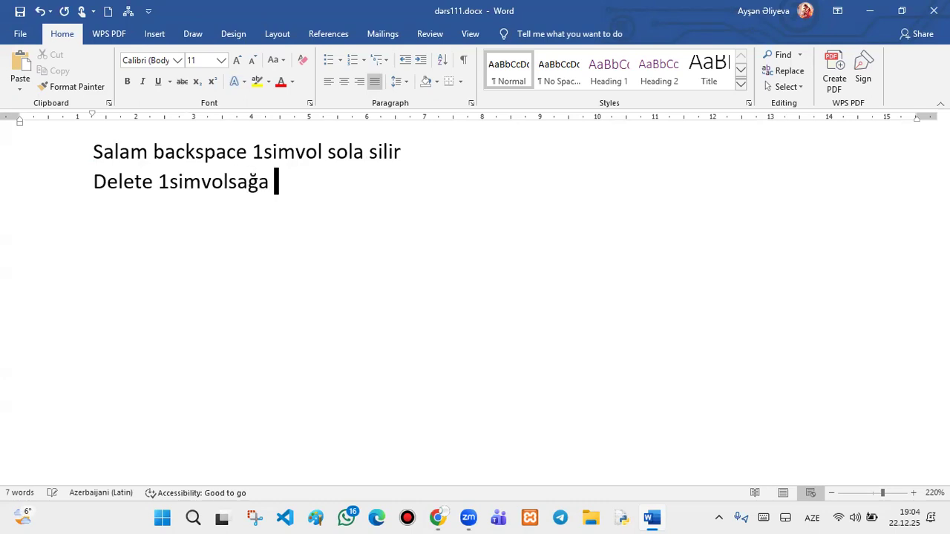
type("silir")
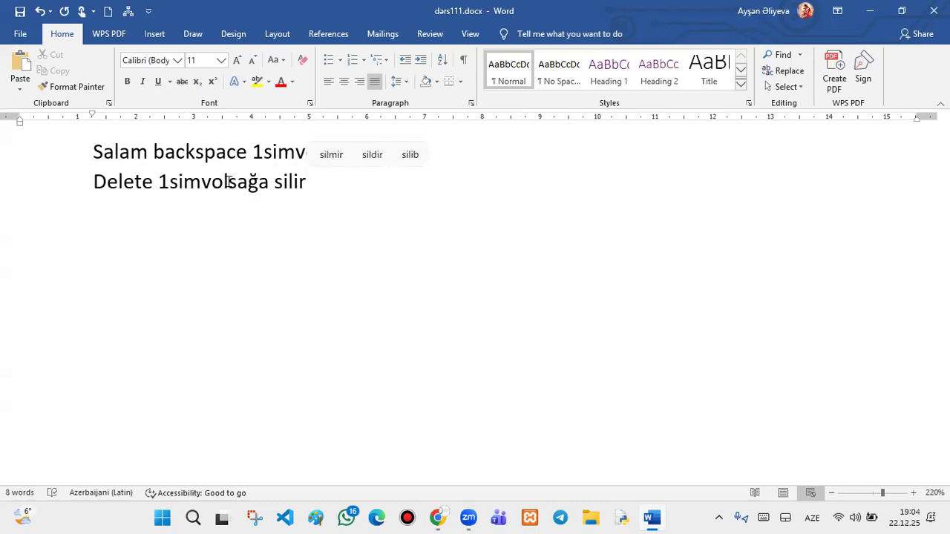
left_click(229, 181)
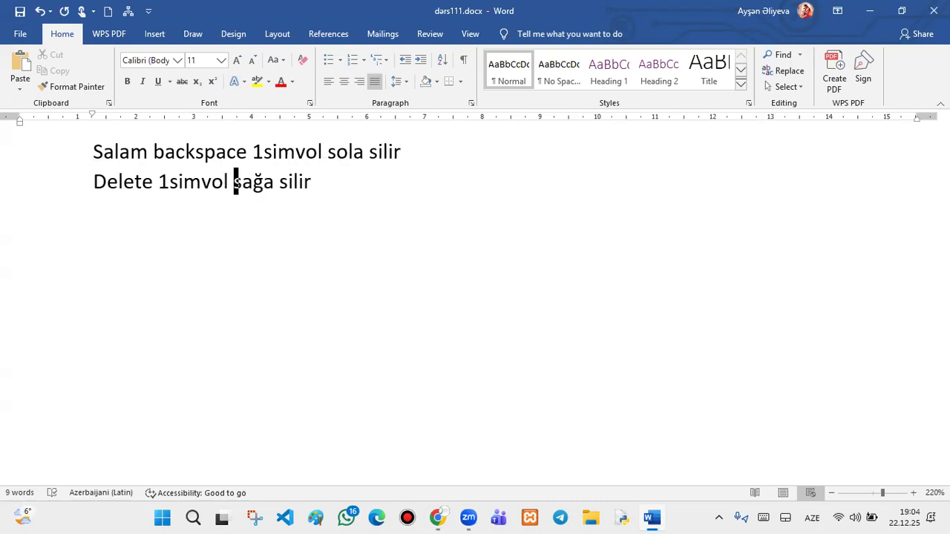
key("Up")
left_click(341, 198)
- Cut the first line 'Salam backspace 1simvol sola silir' and paste it back
left_click_drag(401, 152, 80, 132)
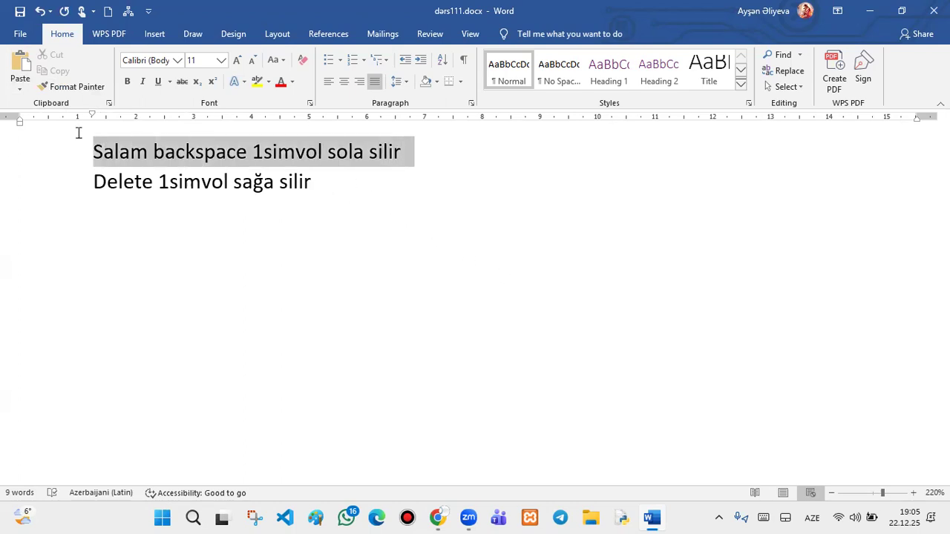
left_click(52, 62)
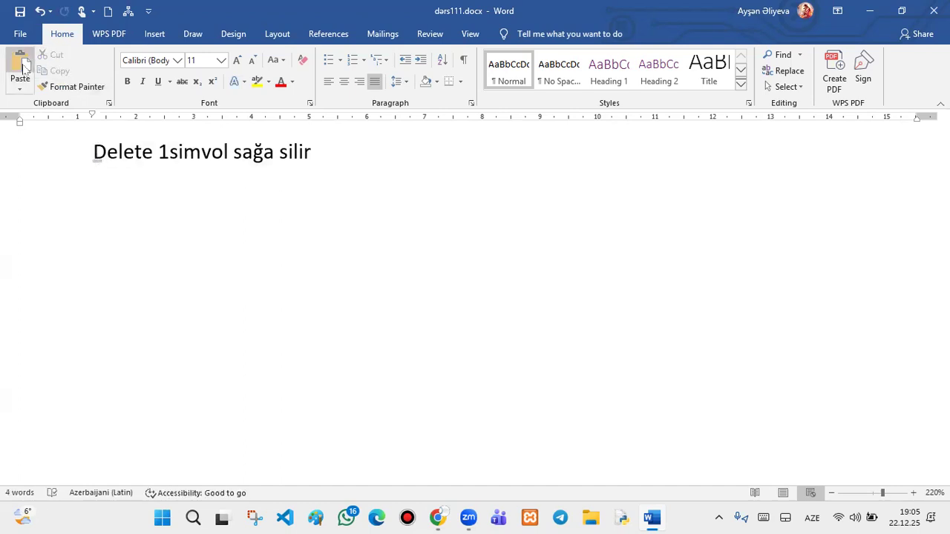
left_click(20, 65)
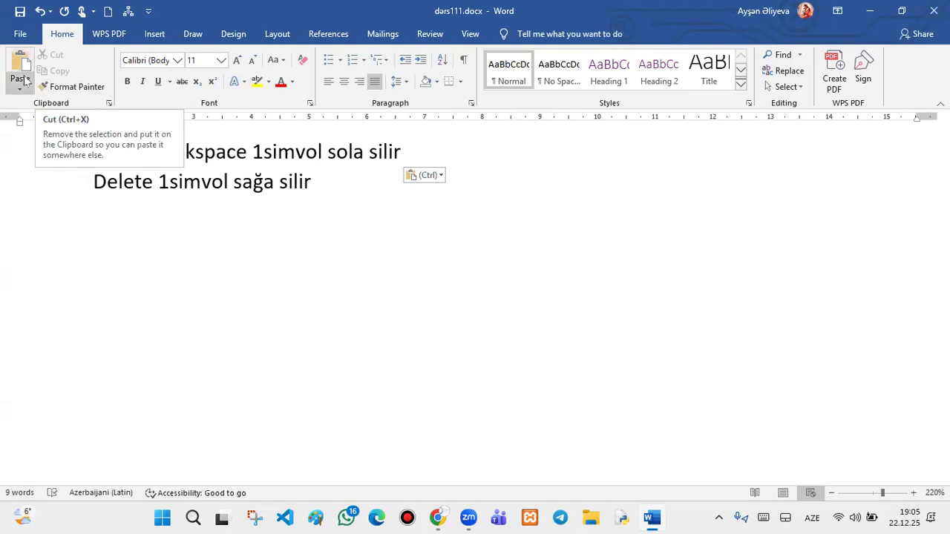
- Select the first line again and cut it to the clipboard
key("Up")
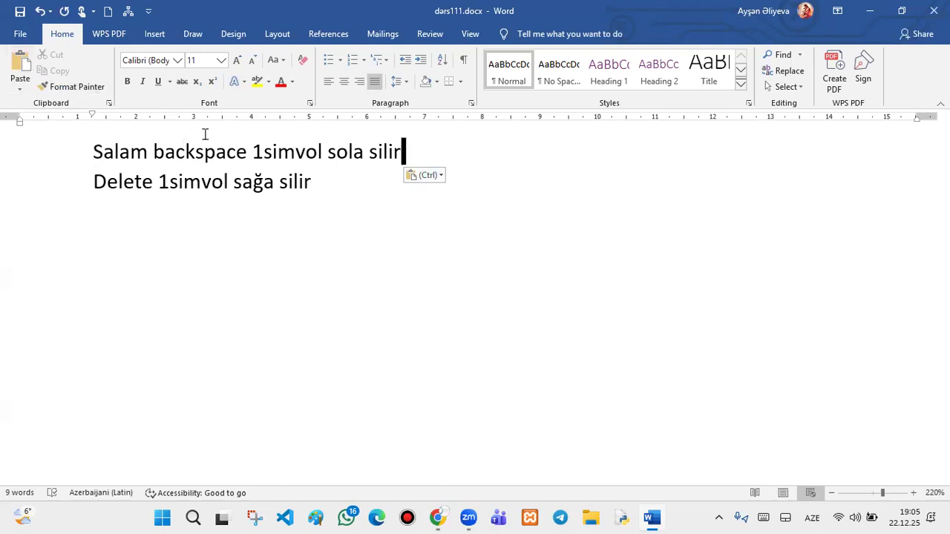
left_click(49, 141)
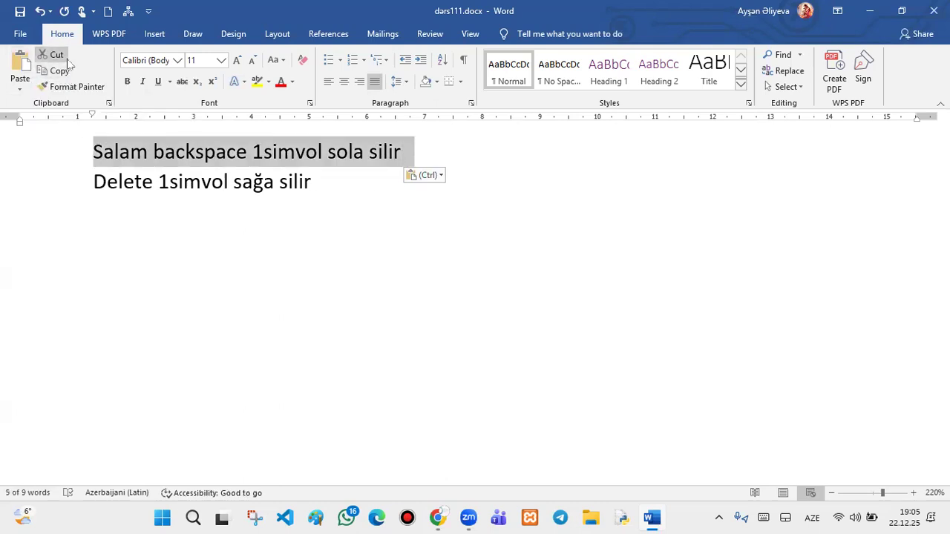
left_click(52, 55)
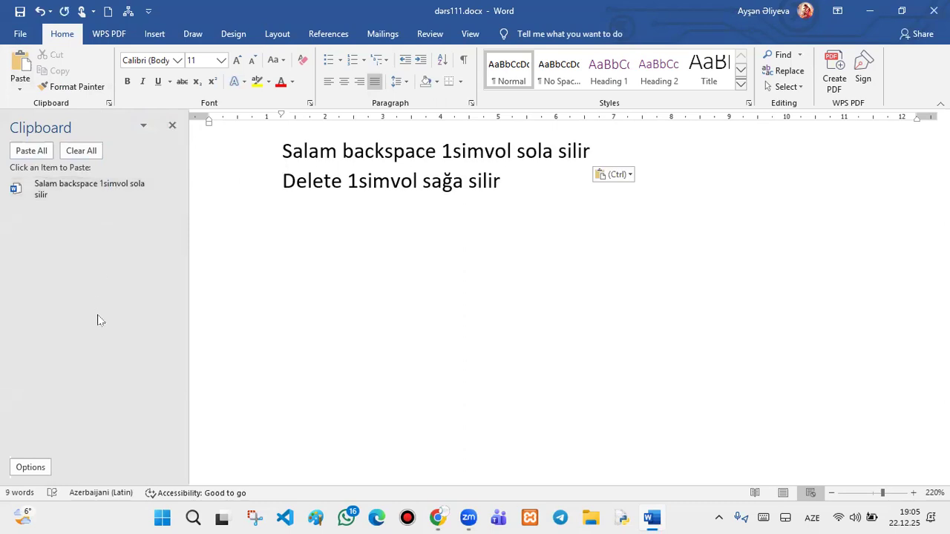
- Copy the line 'Delete 1simvol sağa silir'
left_click(600, 146)
left_click_drag(515, 180, 273, 187)
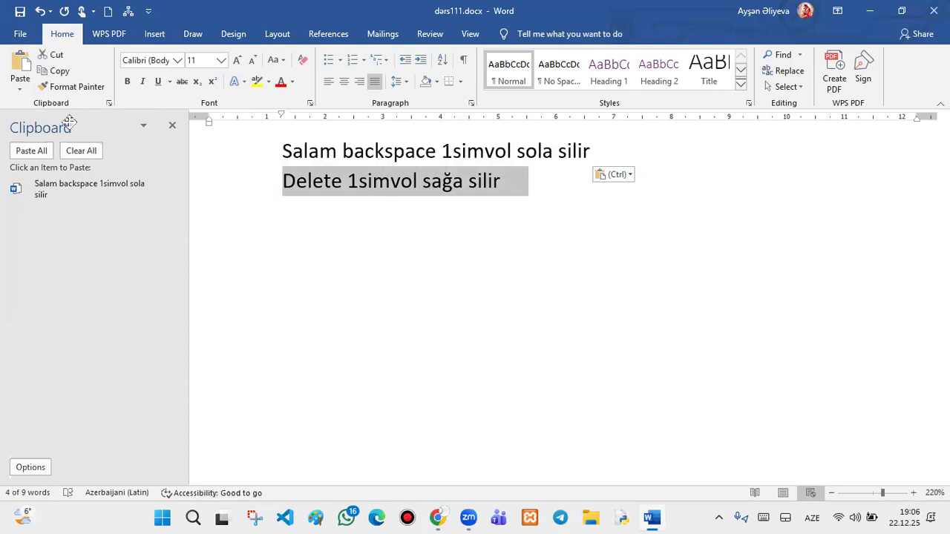
left_click(60, 72)
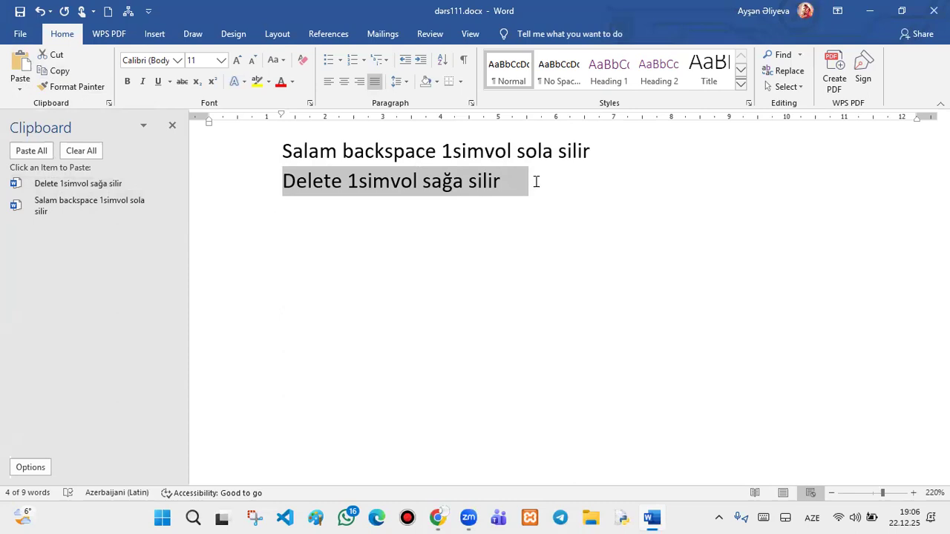
- Paste four copies of the Delete line and one Salam line from clipboard history
left_click(99, 183)
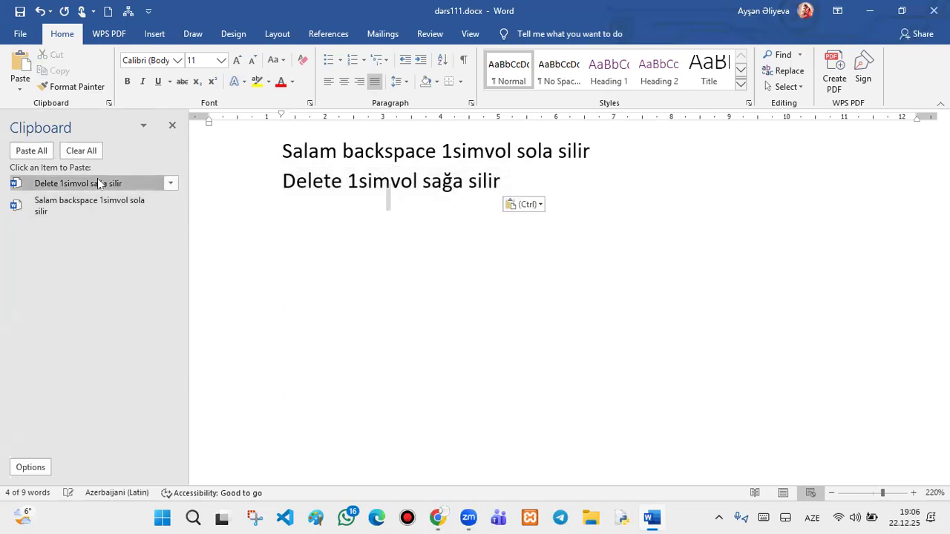
left_click(99, 184)
left_click(99, 183)
left_click(101, 183)
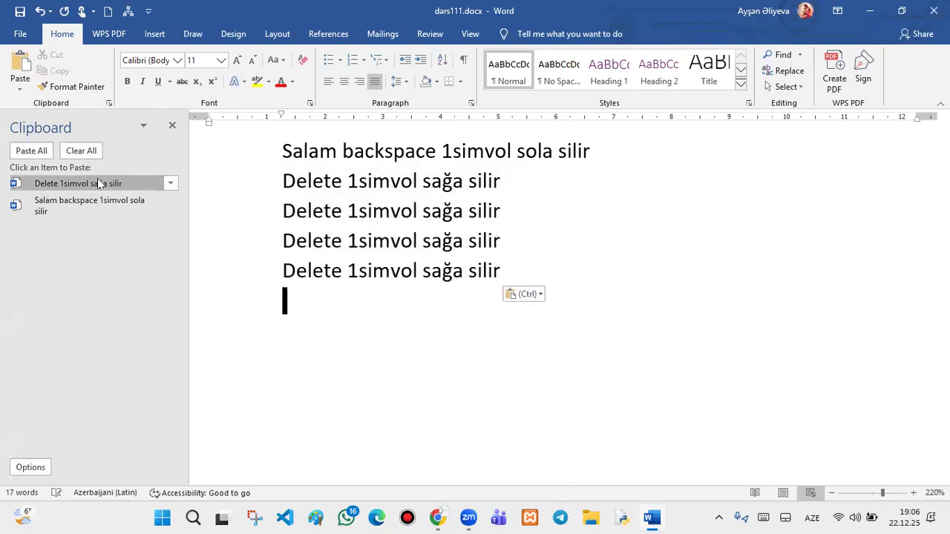
left_click(111, 202)
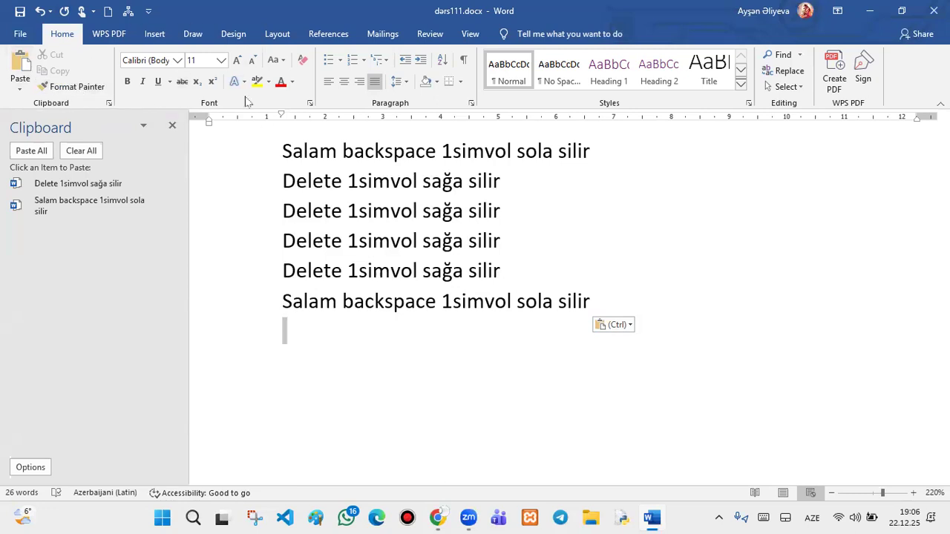
- Close the clipboard history and set the first line in the Algerian font
left_click(172, 126)
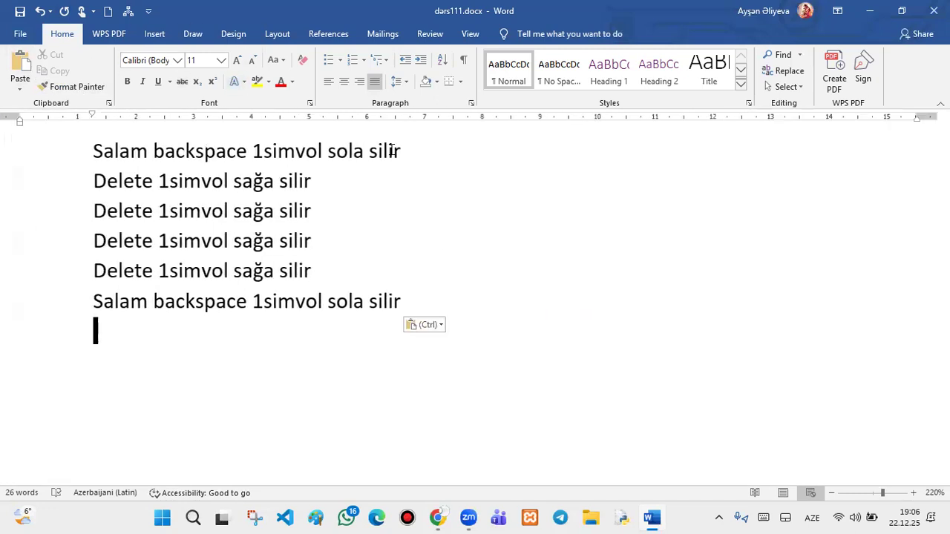
left_click_drag(437, 152, 34, 126)
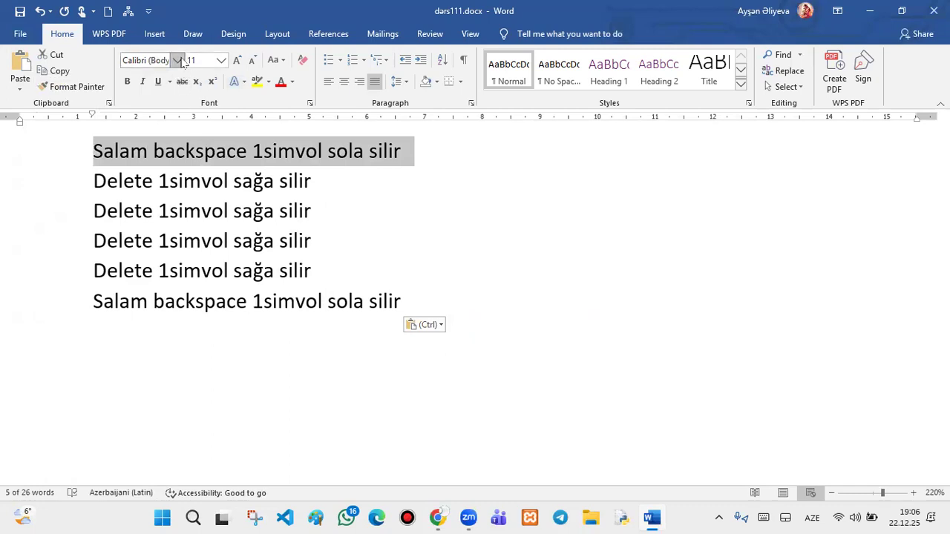
left_click(180, 60)
left_click(180, 60)
left_click(180, 61)
left_click(180, 61)
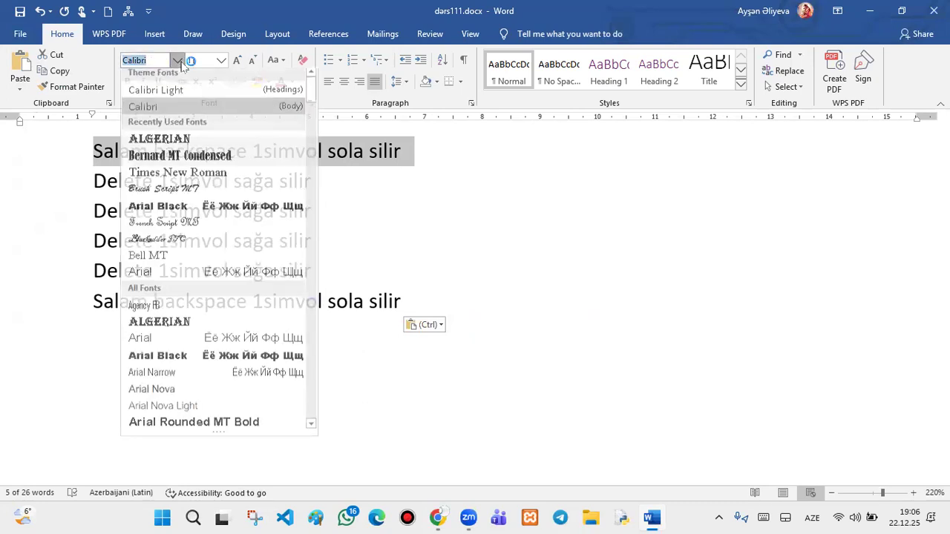
left_click(180, 139)
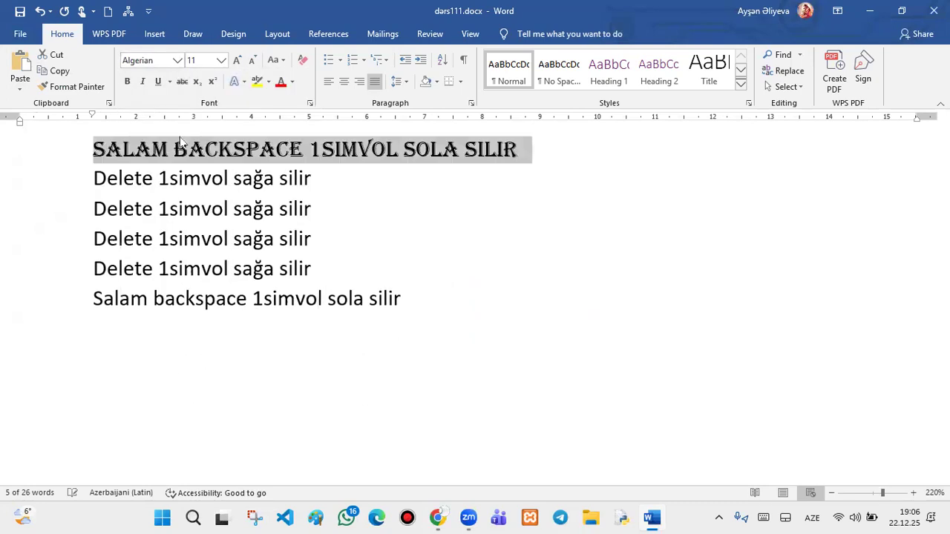
- Change the first line to Brush Script MT at size 26
left_click(178, 60)
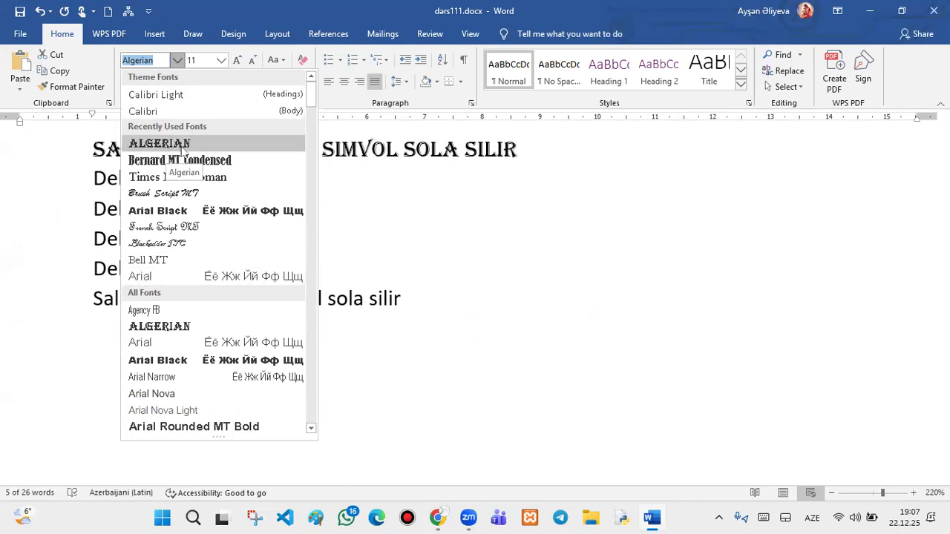
left_click(189, 193)
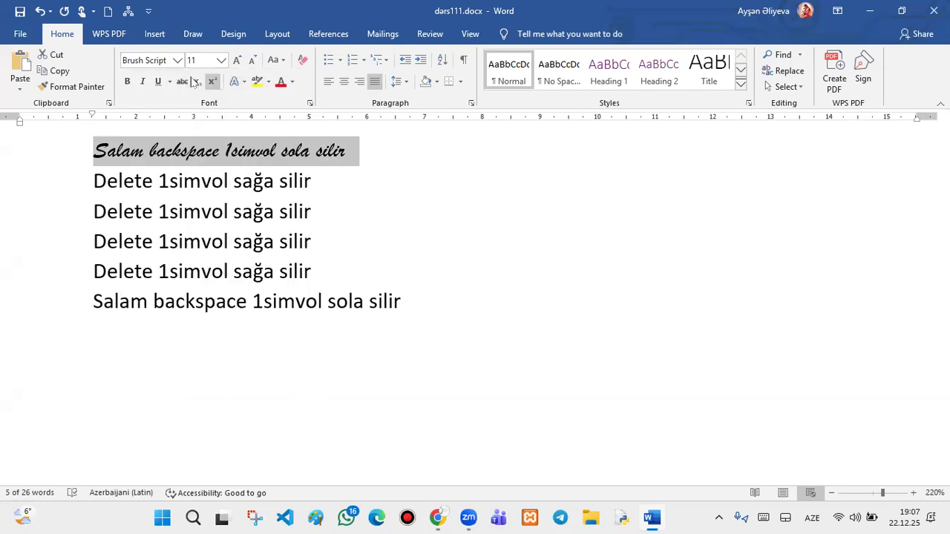
left_click(178, 60)
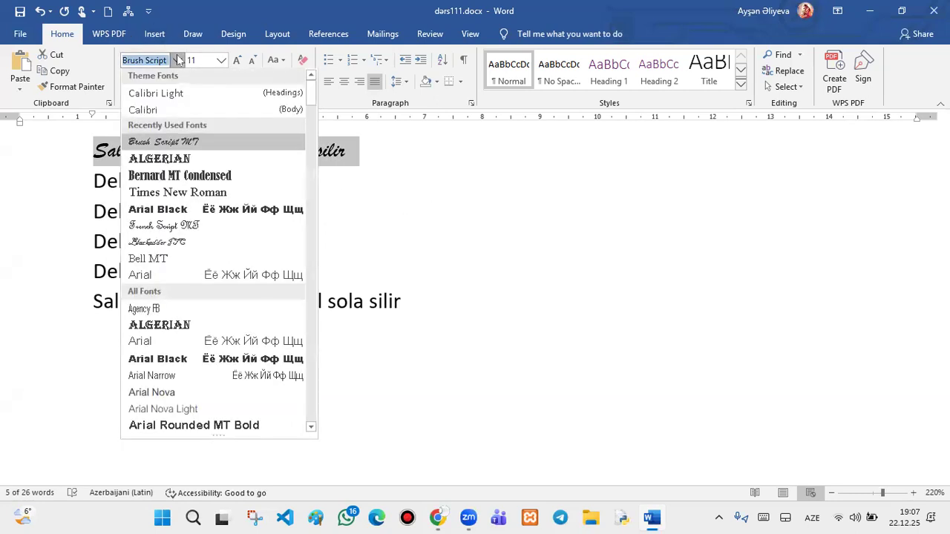
left_click(379, 227)
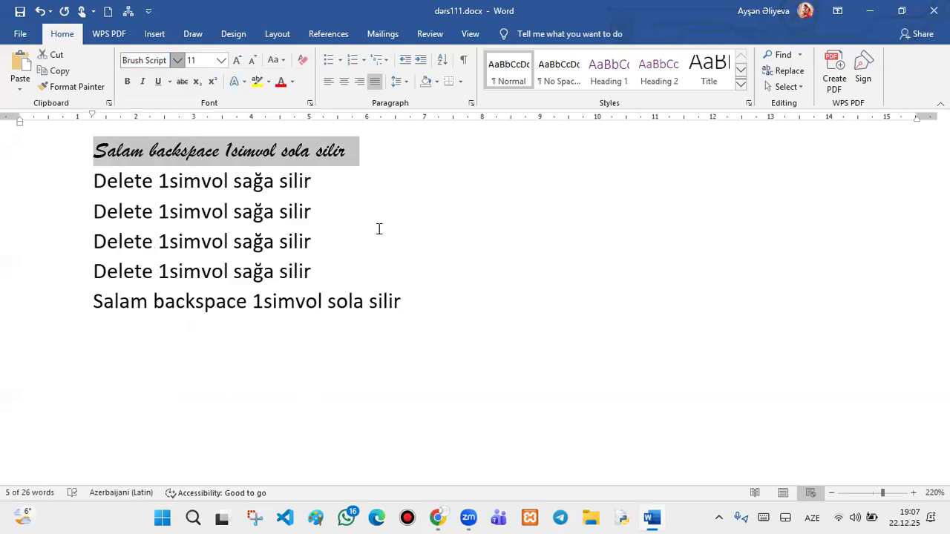
left_click(222, 61)
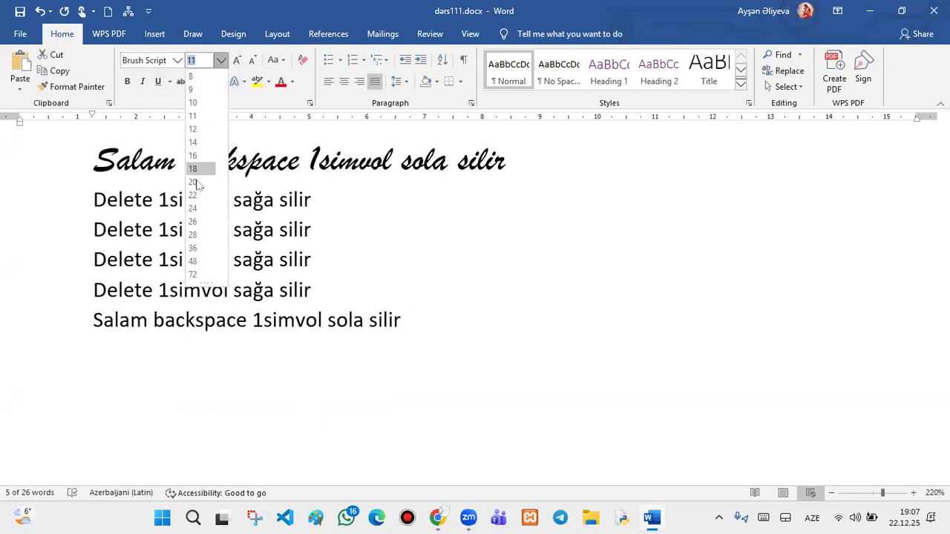
left_click(192, 221)
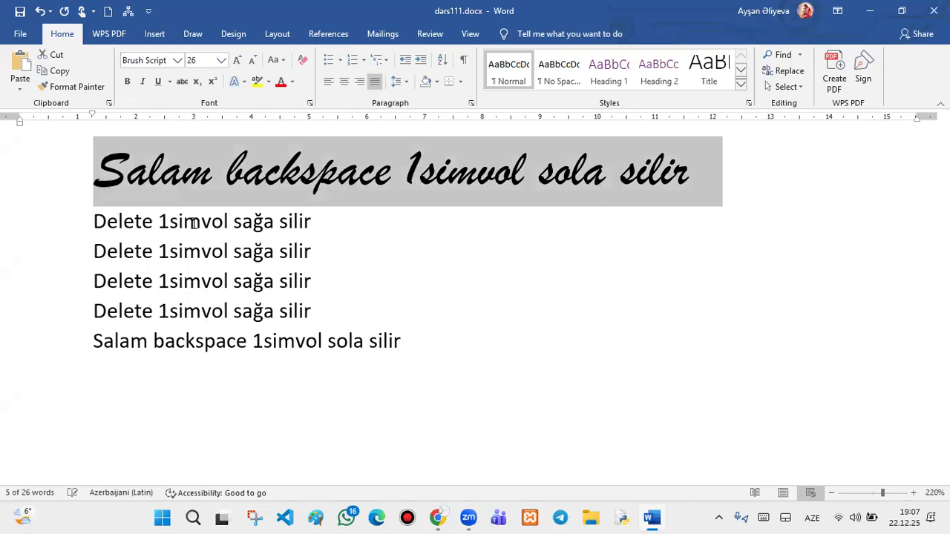
left_click(423, 252)
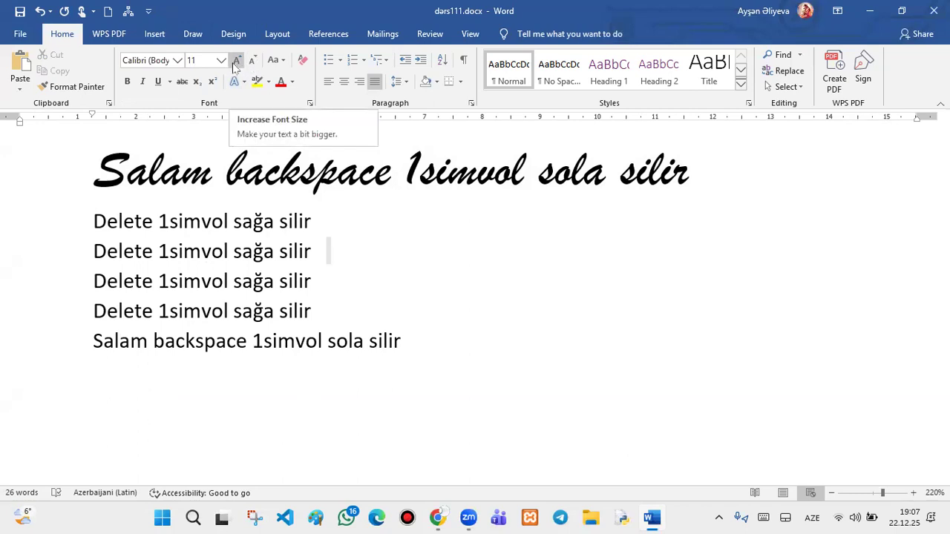
- Grow the first Delete line to 18 pt, then shrink it back to 11 pt
left_click(236, 60)
left_click(236, 60)
left_click_drag(311, 221, 56, 222)
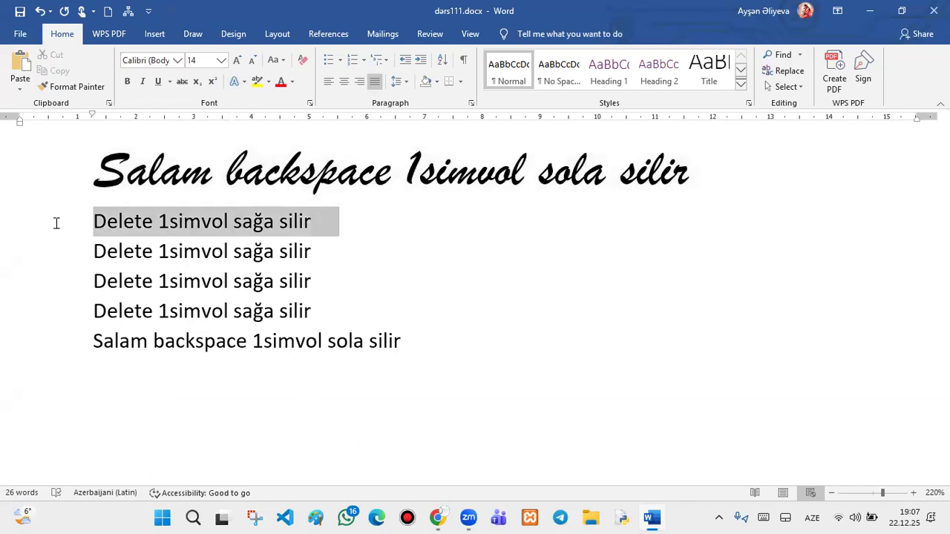
left_click(237, 60)
left_click(237, 60)
left_click(237, 60)
left_click(238, 60)
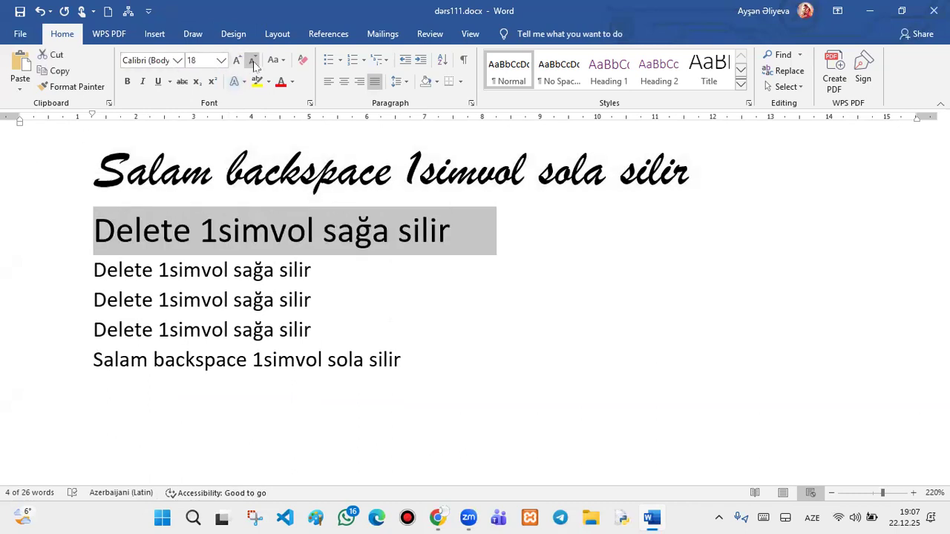
left_click(253, 61)
left_click(252, 61)
left_click(253, 62)
left_click(253, 63)
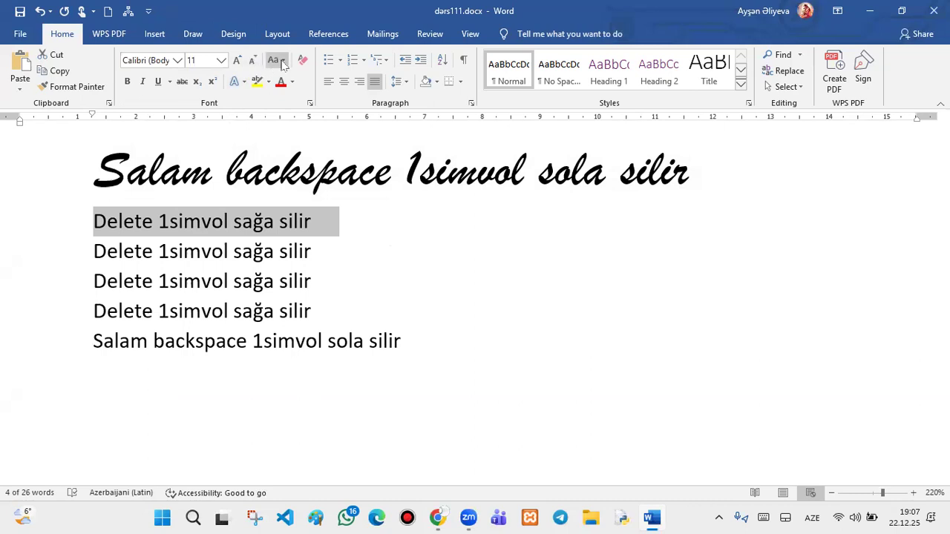
left_click(282, 61)
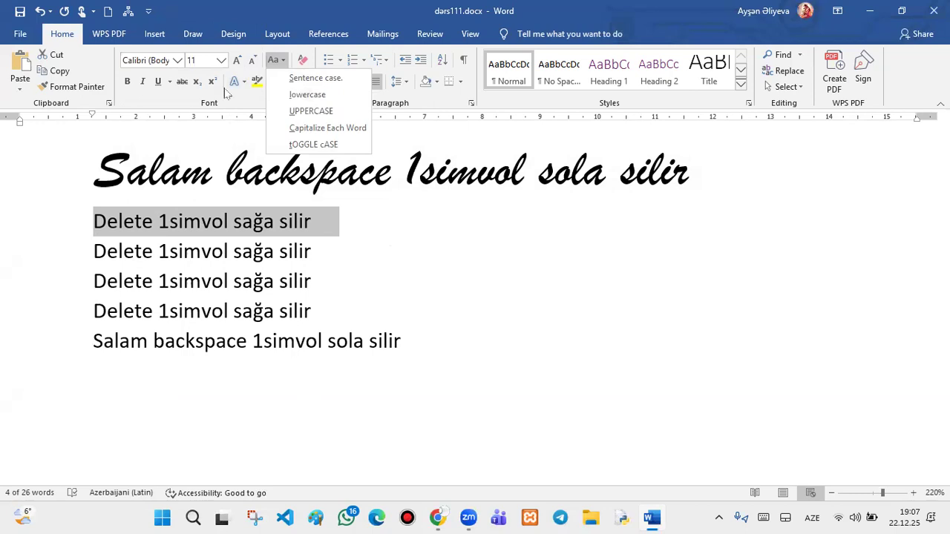
- Cycle the selected Delete line through lowercase and UPPERCASE, ending with Capitalize Each Word
left_click(316, 98)
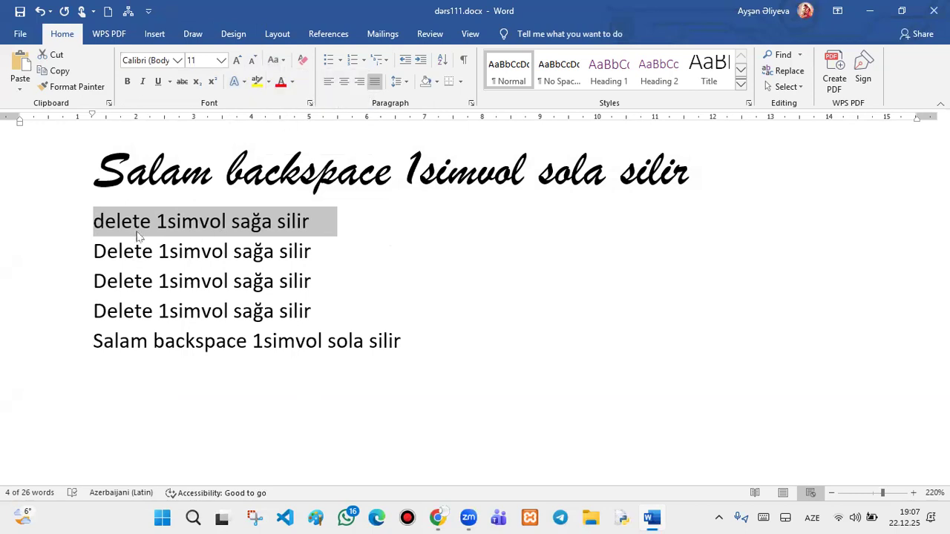
left_click(276, 60)
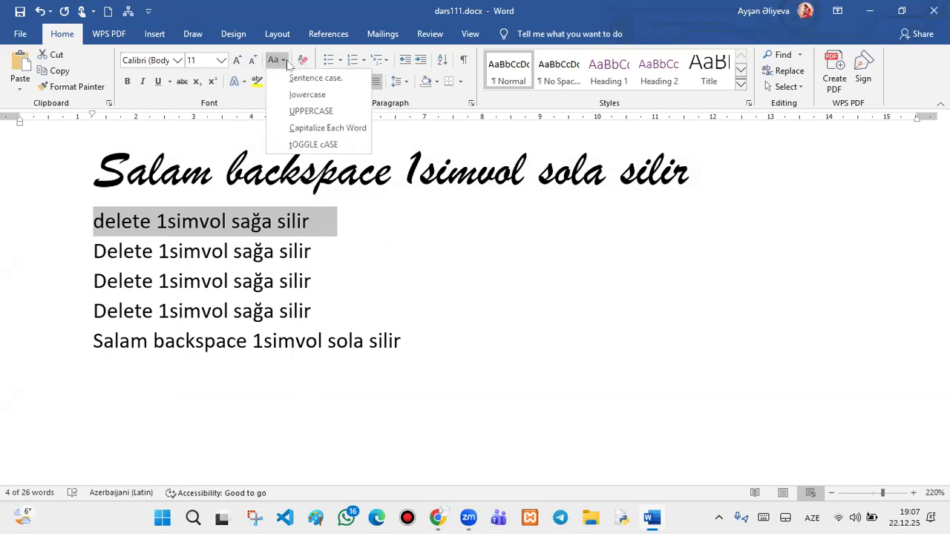
left_click(312, 111)
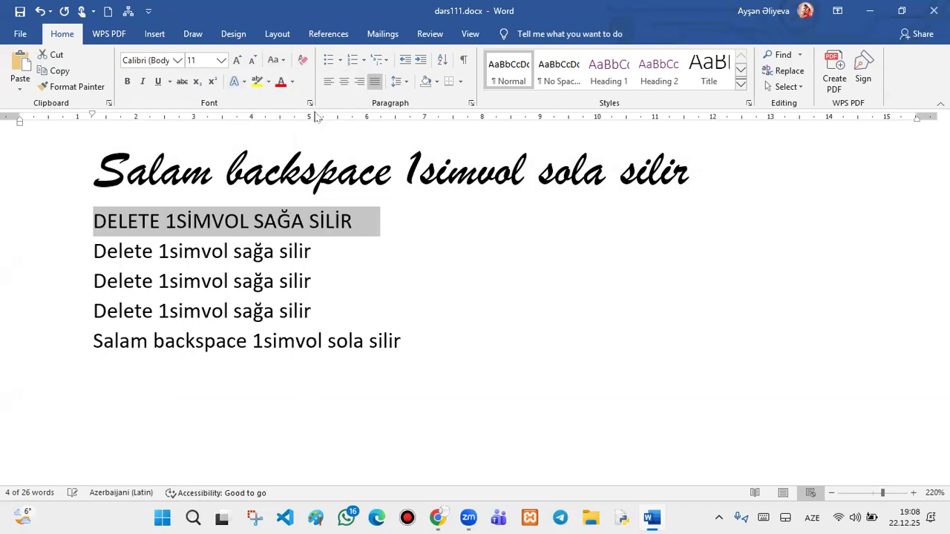
left_click(277, 61)
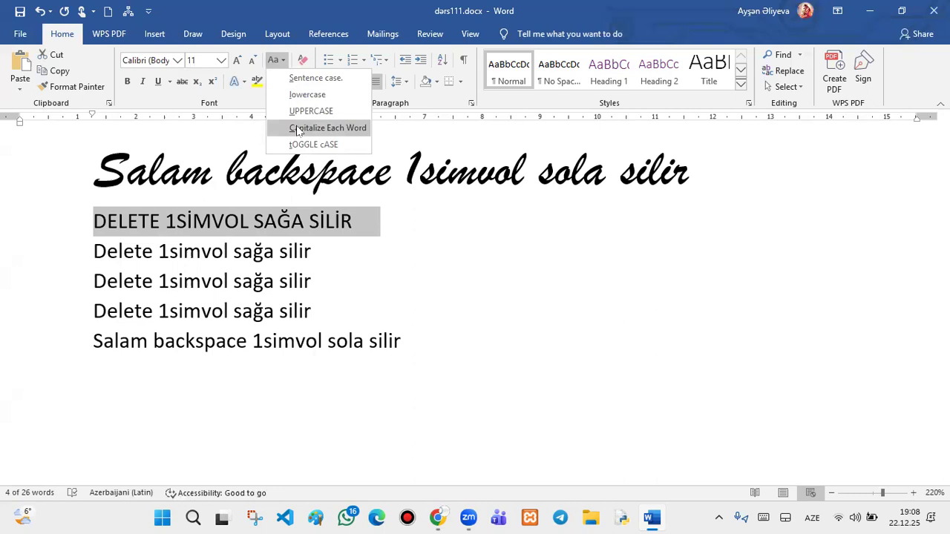
left_click(298, 128)
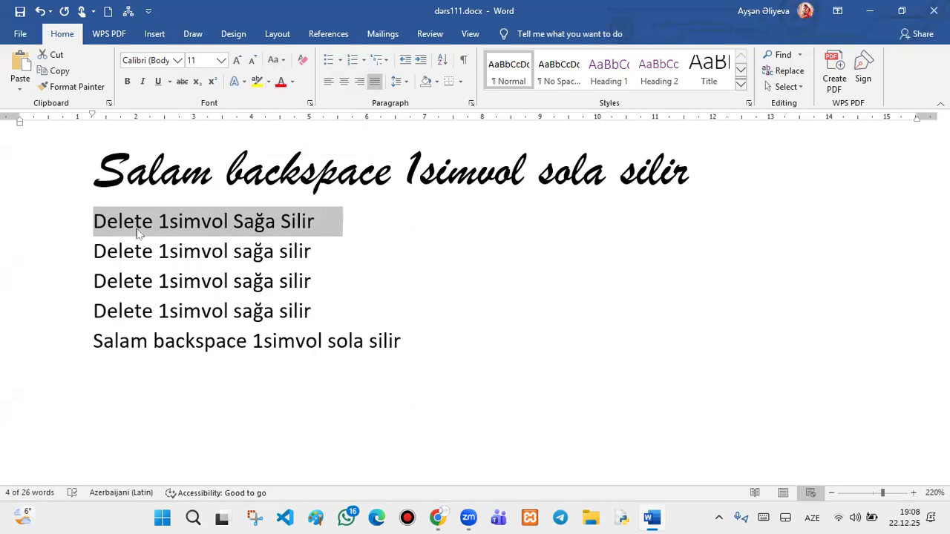
- Apply UPPERCASE, Capitalize Each Word, then tOGGLE cASE to the 'Delete 1 simvol sağa silir' line
double_click(171, 221)
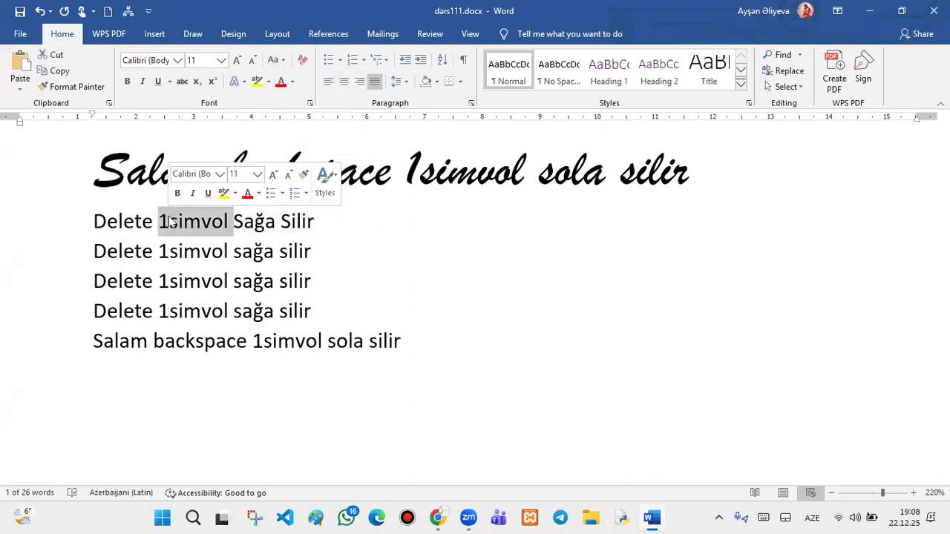
left_click(171, 221)
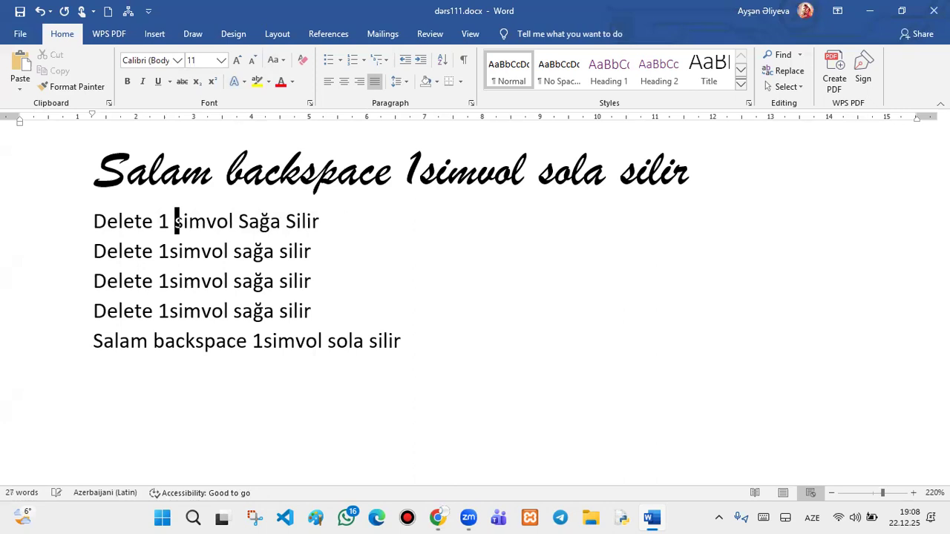
left_click(275, 60)
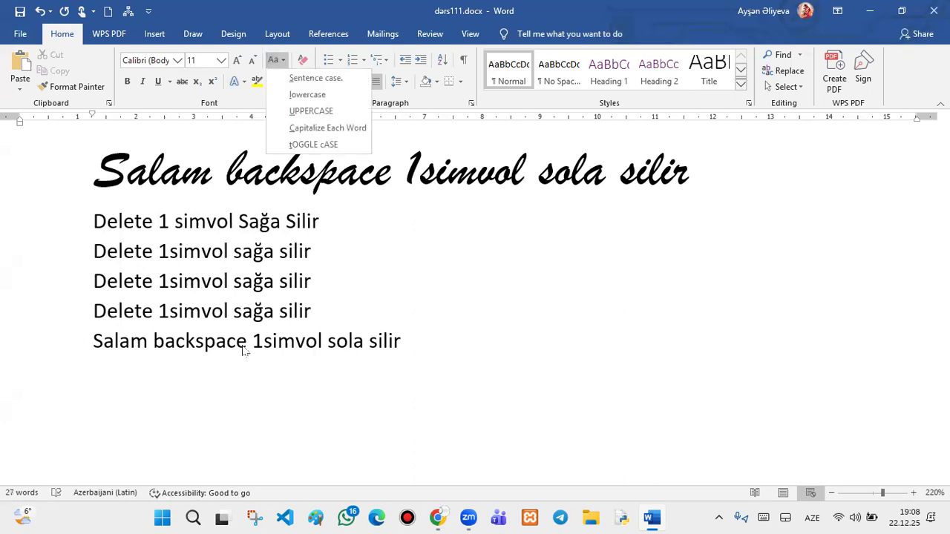
key("Escape")
left_click_drag(330, 221, 65, 221)
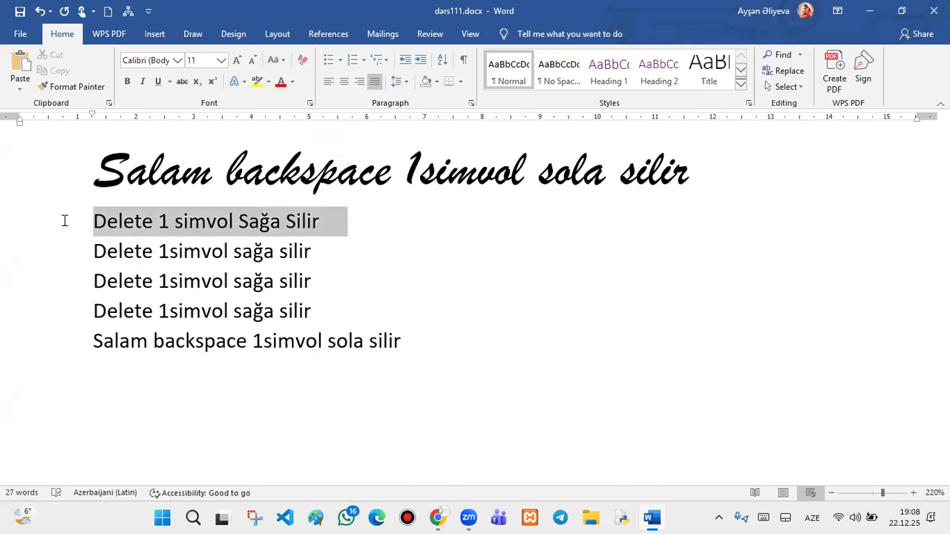
left_click(273, 61)
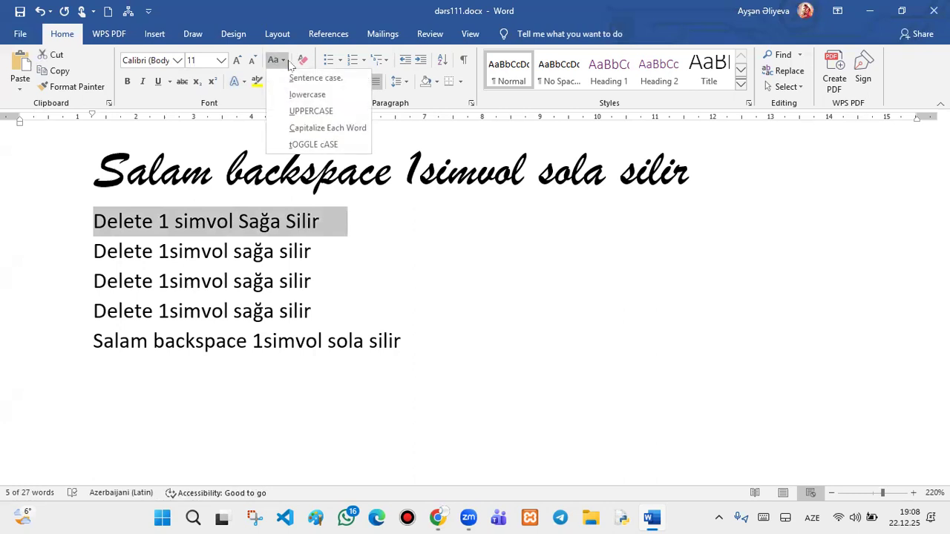
left_click(308, 111)
left_click(275, 60)
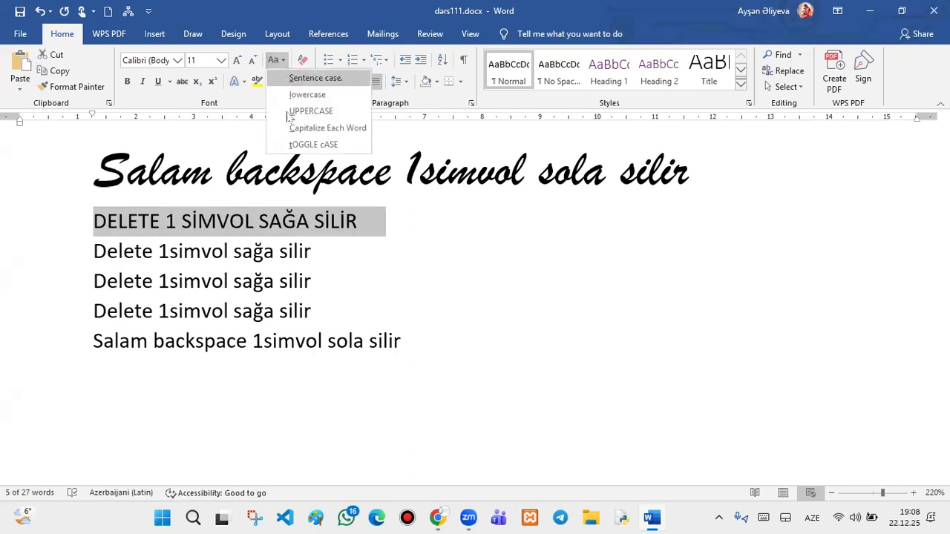
left_click(315, 128)
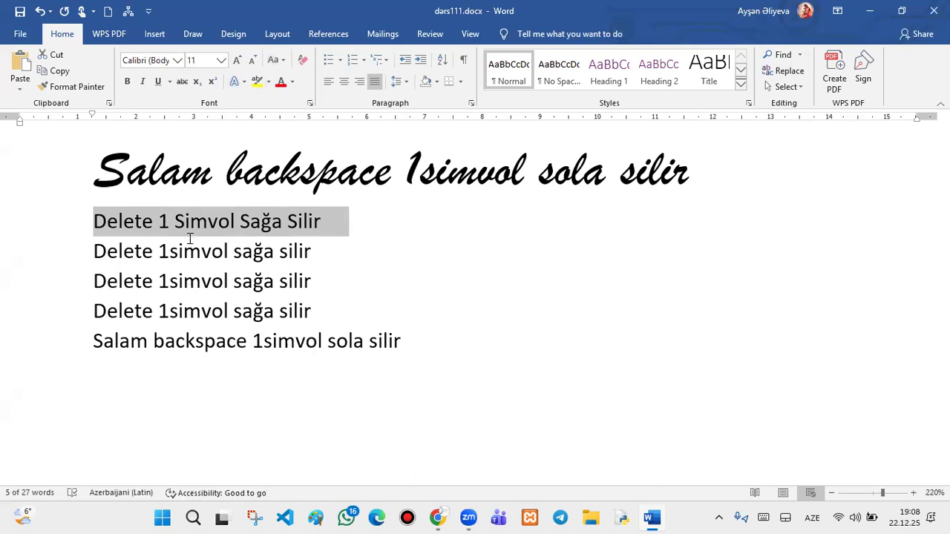
left_click(282, 61)
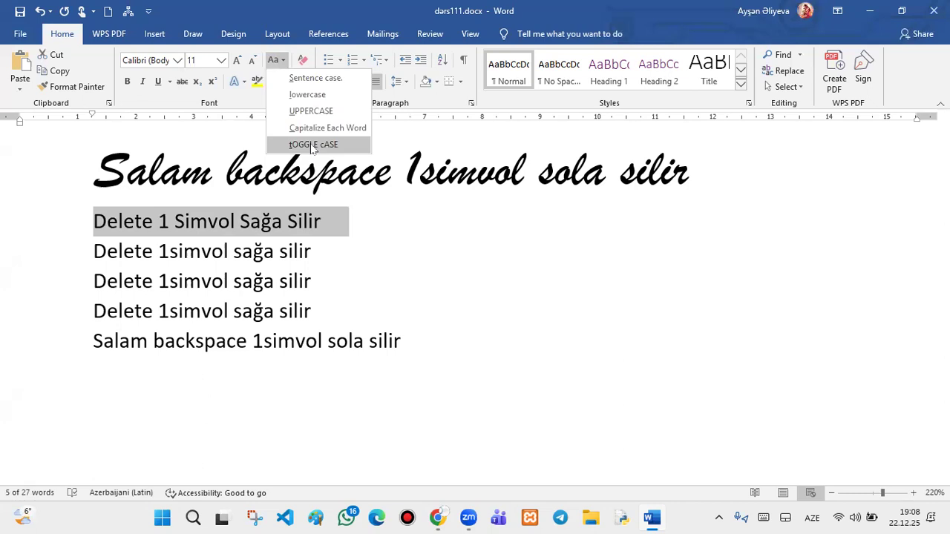
left_click(313, 145)
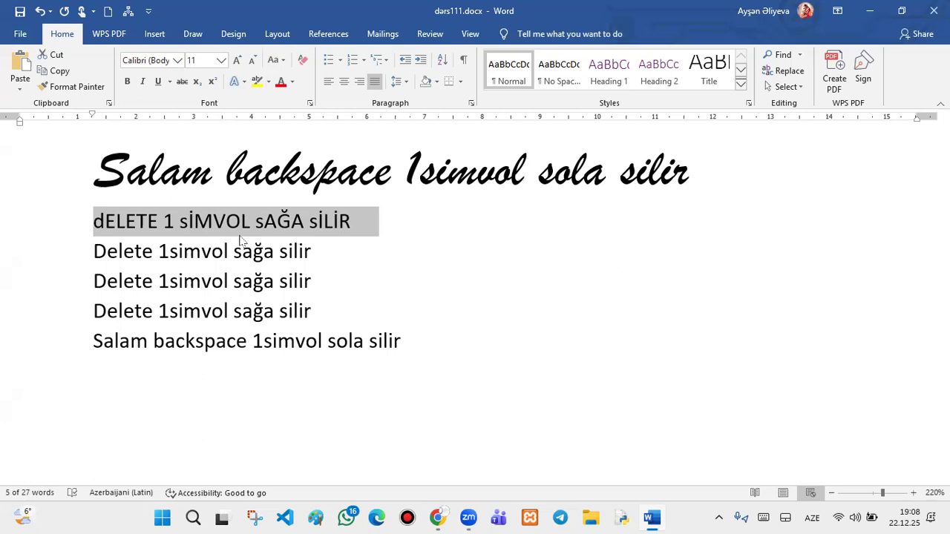
- Replace the capital L in 'sİLİR' with a lowercase l
left_click(313, 224)
left_click(334, 217)
left_click(327, 220)
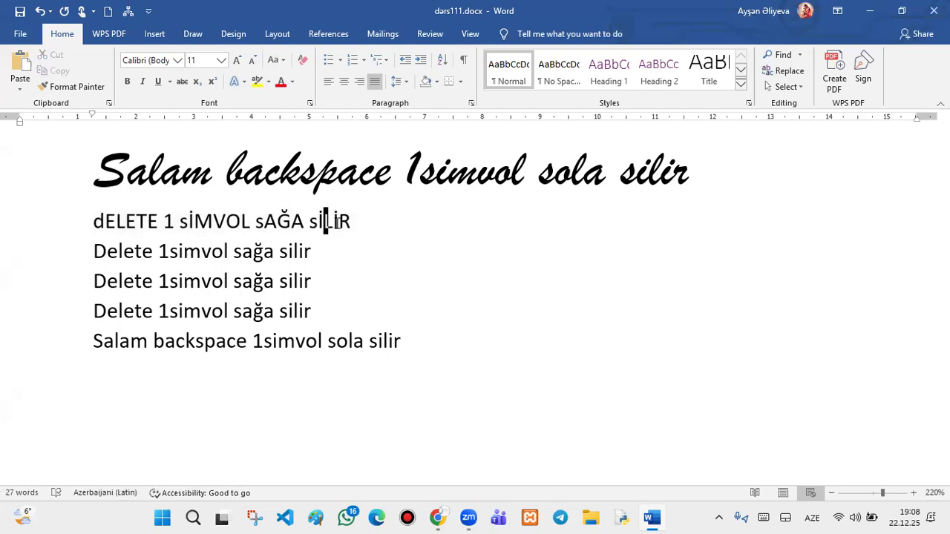
key("Delete")
type("l")
- Apply Capitalize Each Word, tOGGLE cASE, then Sentence case to the heading and Delete line
left_click_drag(375, 233, 91, 220)
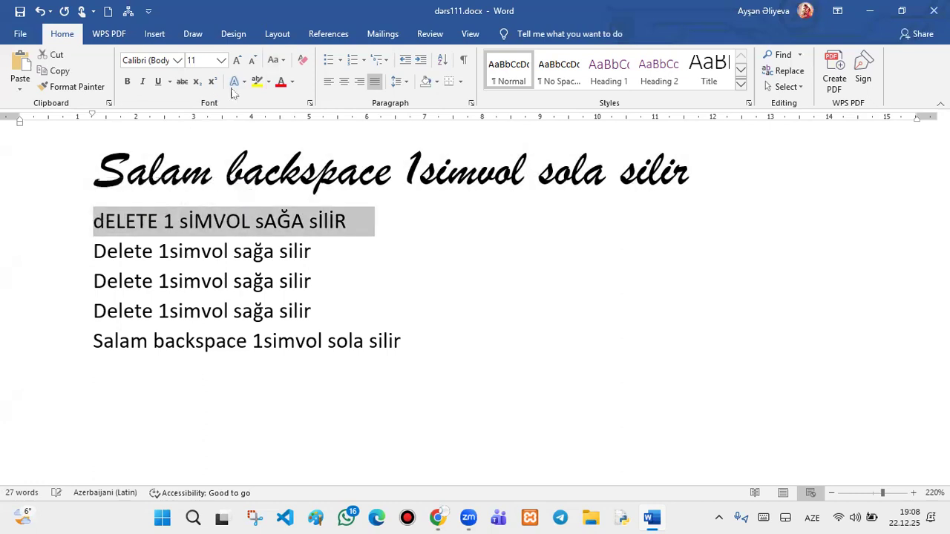
left_click(285, 59)
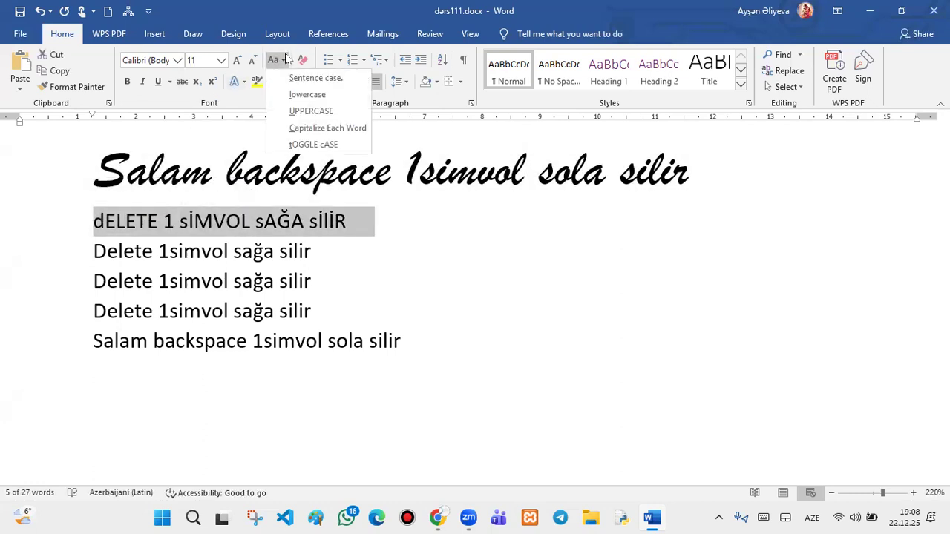
left_click(314, 145)
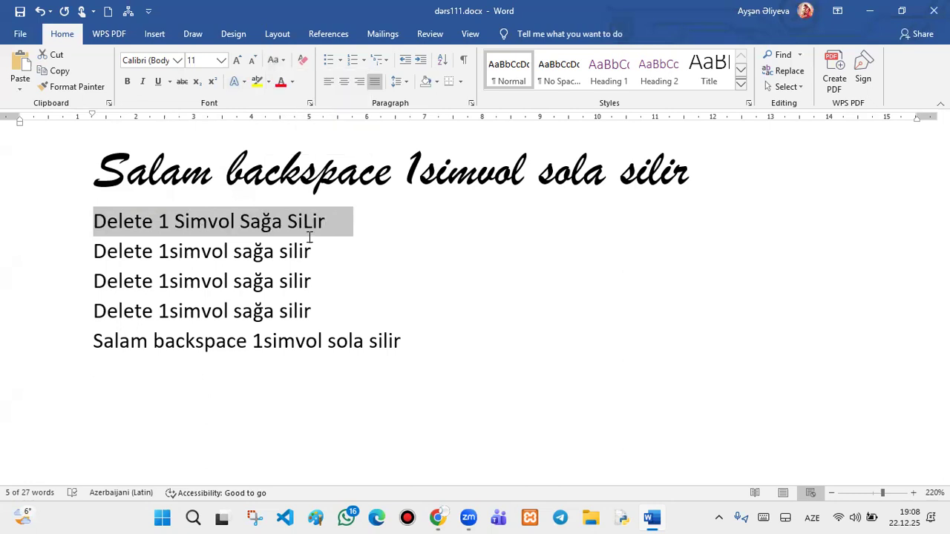
left_click(273, 59)
left_click(297, 144)
left_click(273, 60)
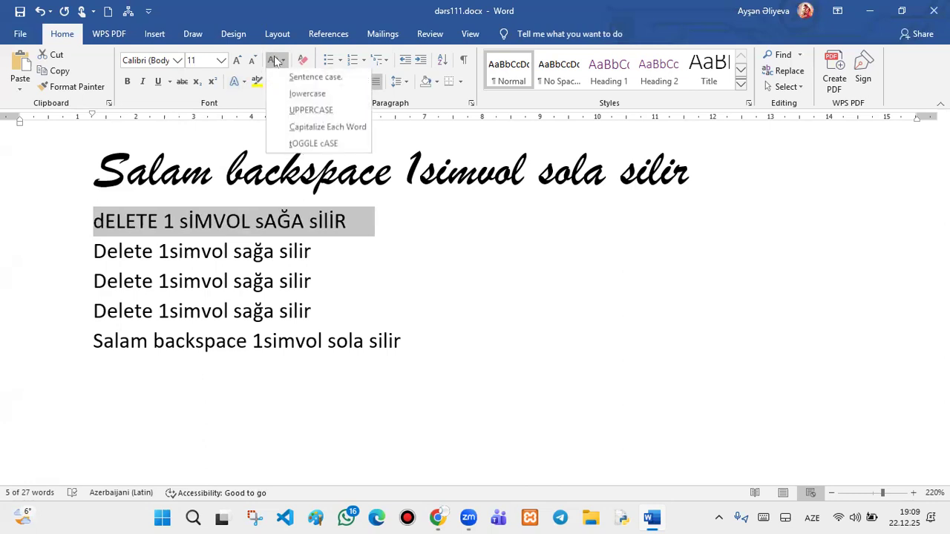
left_click(319, 77)
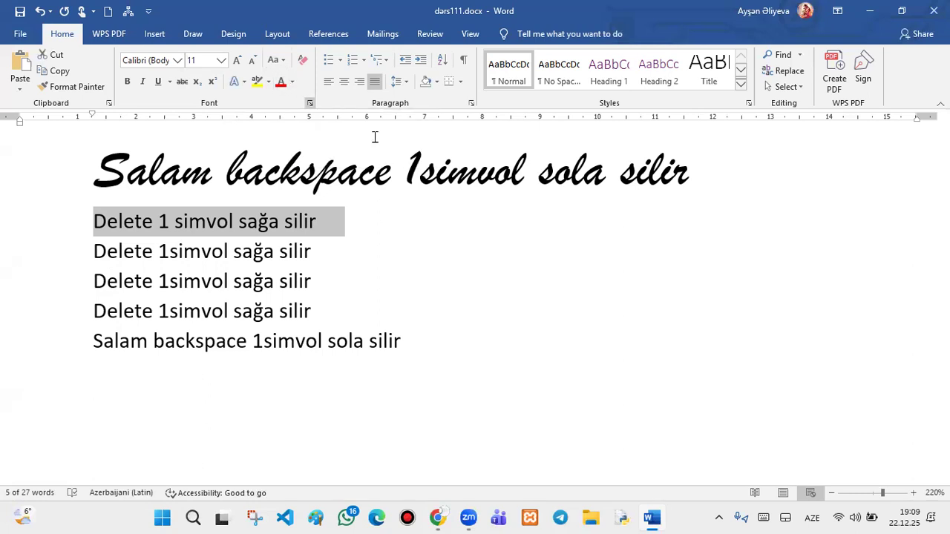
- Clear all formatting from 'Salam backspace 1simvol sola silir', returning it to Calibri 11
left_click_drag(729, 186, 18, 173)
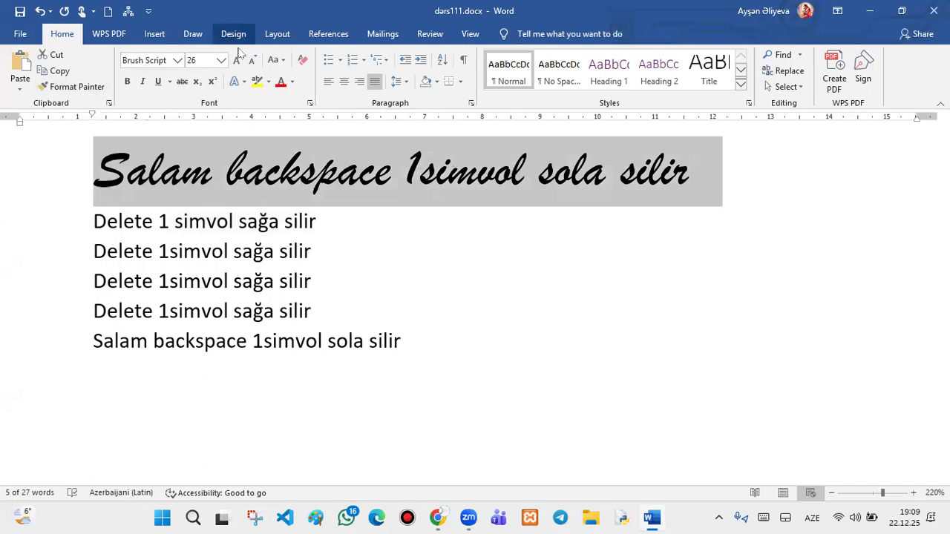
left_click(309, 64)
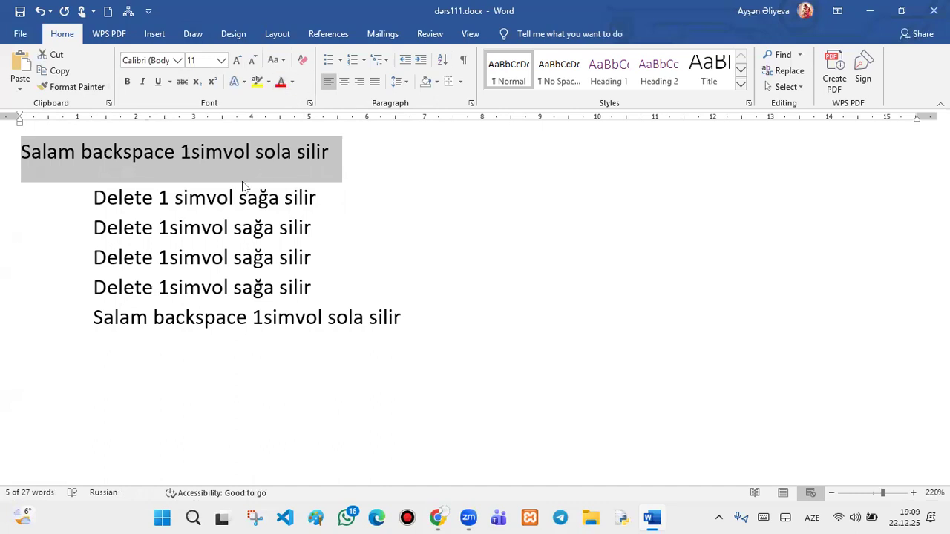
left_click_drag(324, 196, 46, 189)
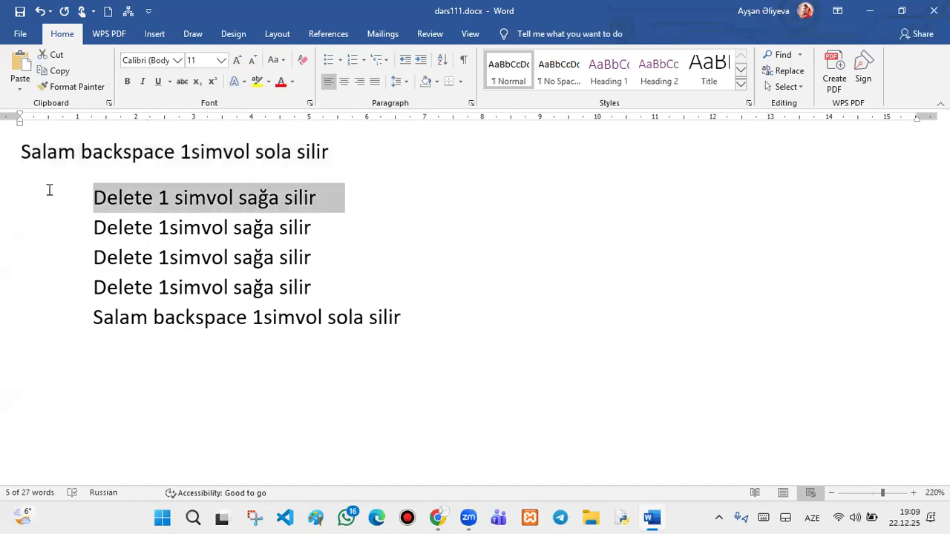
- Format the line in Brush Script MT at 14 pt, underlined, with a yellow highlight
left_click(177, 61)
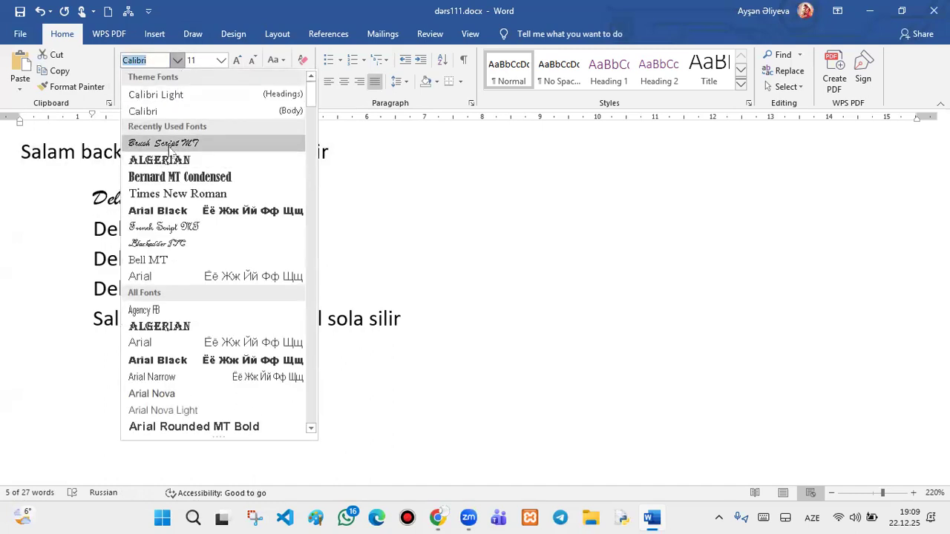
left_click(169, 143)
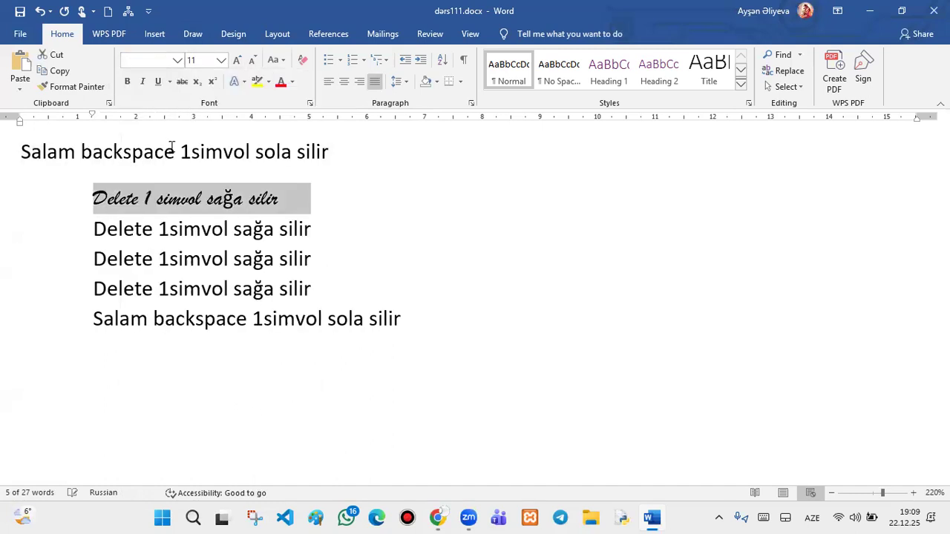
left_click(237, 61)
left_click(237, 61)
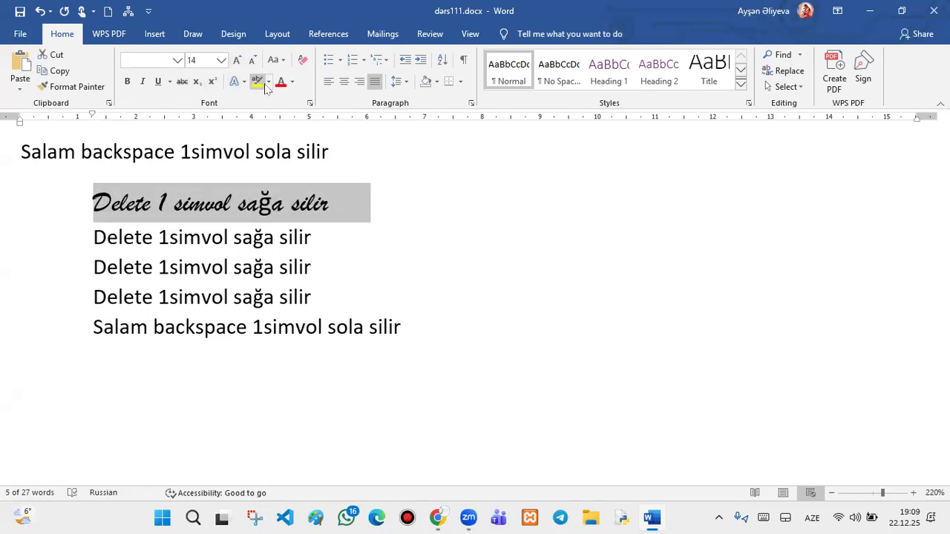
left_click(158, 82)
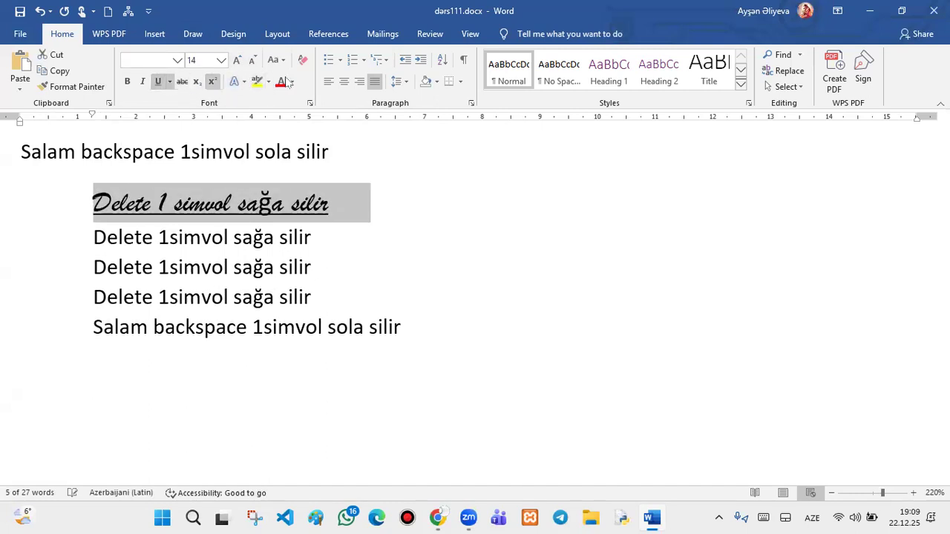
left_click(257, 82)
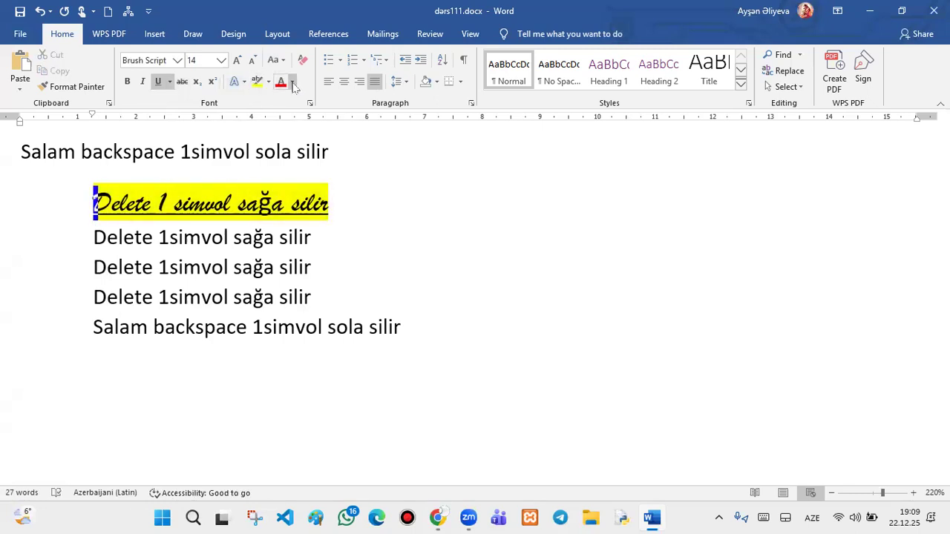
left_click(293, 82)
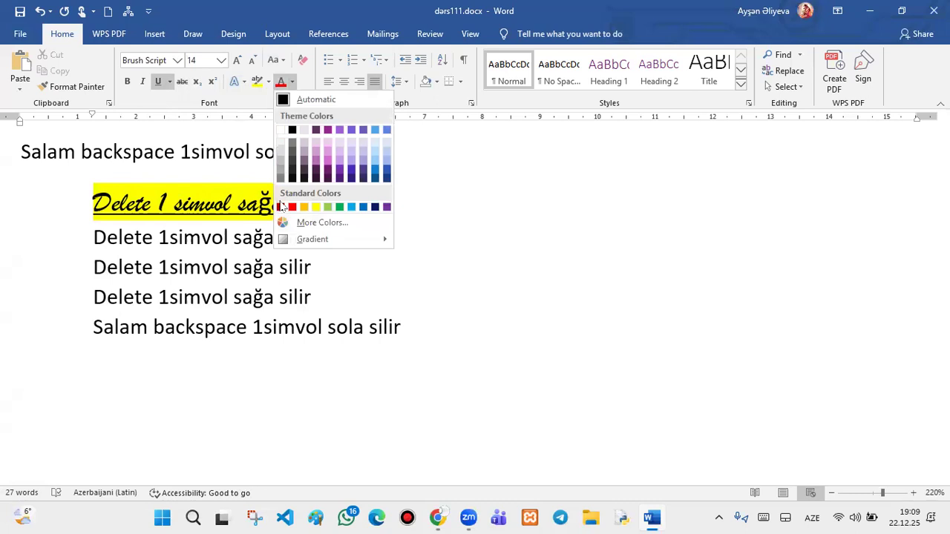
left_click(295, 207)
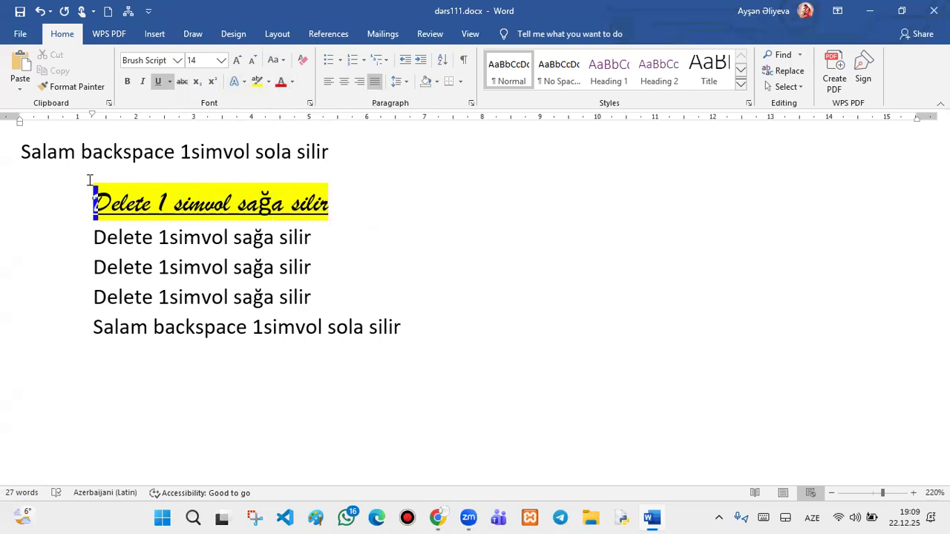
- Reselect the whole line, make its text red, and change it to UPPERCASE
triple_click(331, 206)
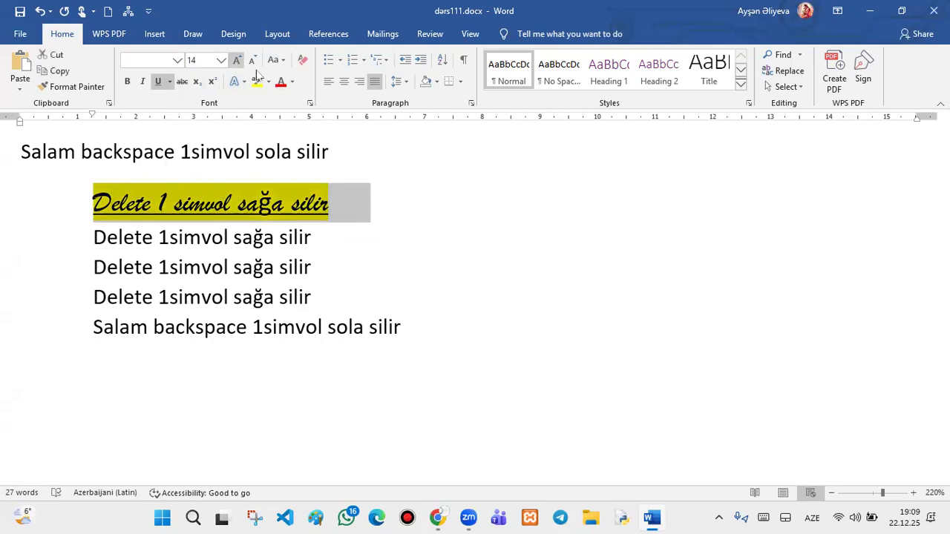
left_click(280, 83)
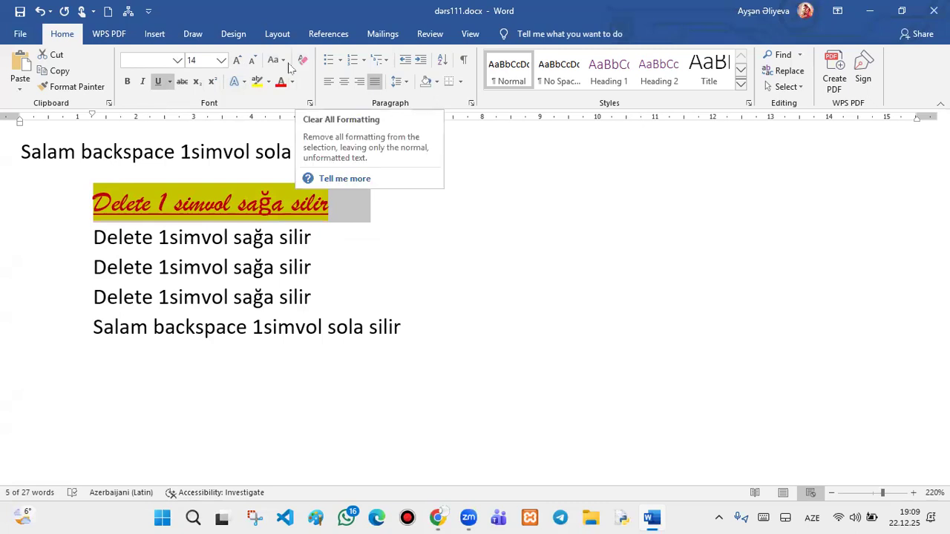
left_click(277, 60)
left_click(306, 112)
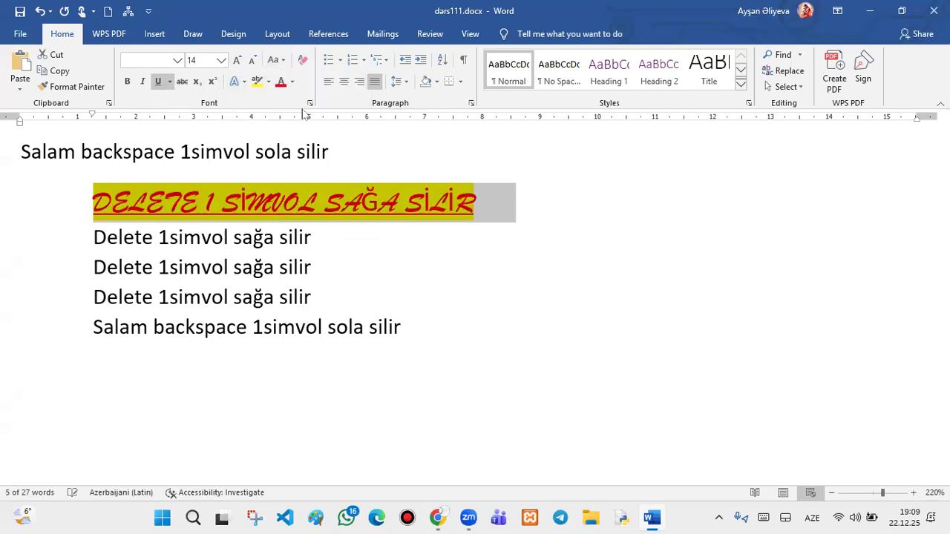
- Clear all formatting from the uppercase line and remove its yellow highlight
left_click(302, 60)
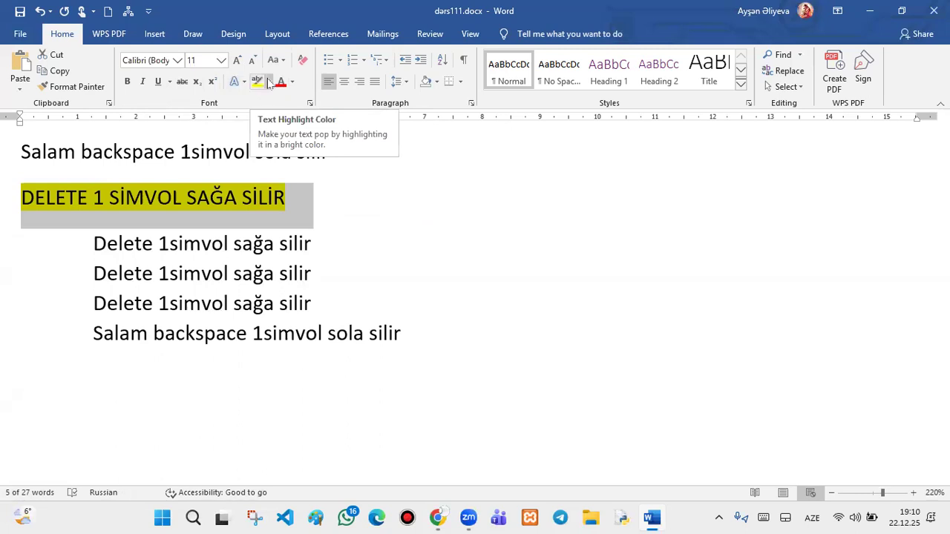
left_click(268, 81)
left_click(263, 162)
key("Right")
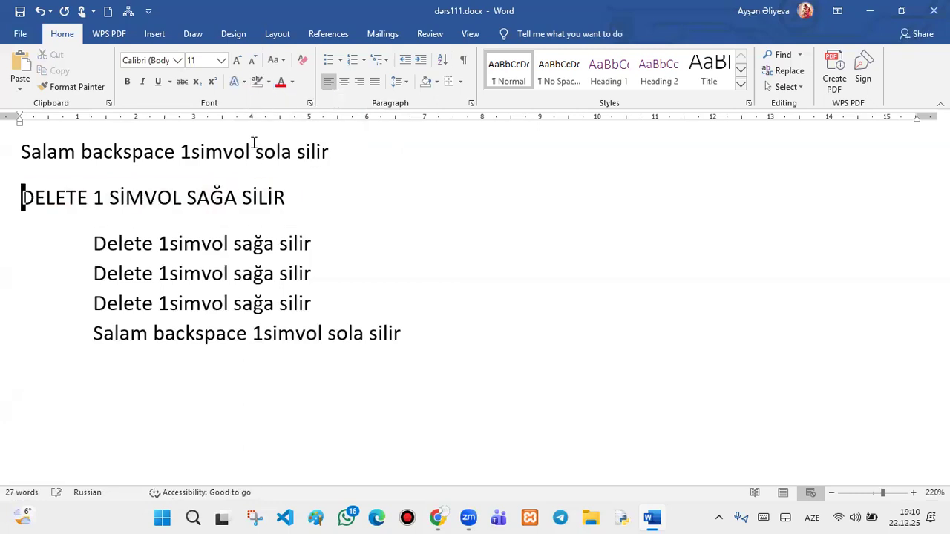
- Switch the second line to Sentence case, then select the first Salam line
left_click(288, 60)
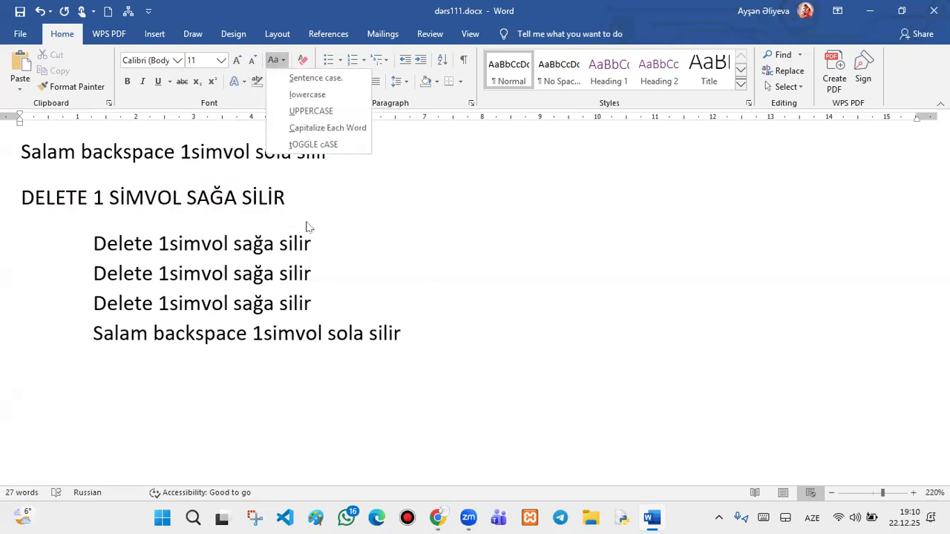
left_click(310, 188)
left_click_drag(26, 197, 314, 211)
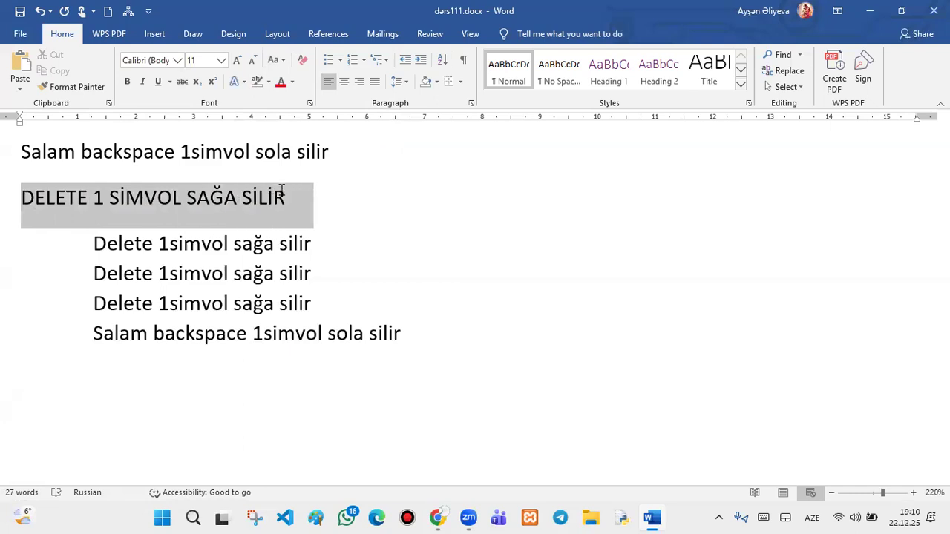
left_click(282, 64)
left_click(293, 78)
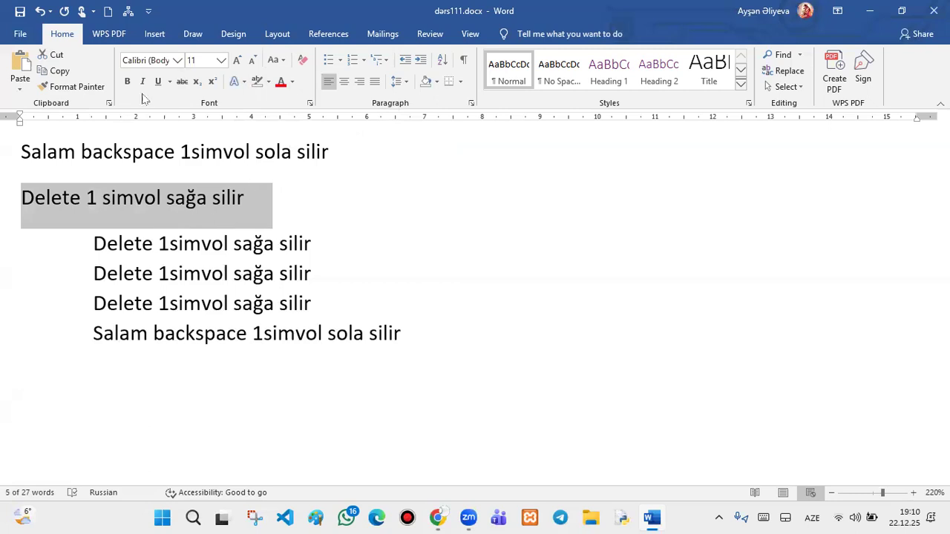
triple_click(303, 150)
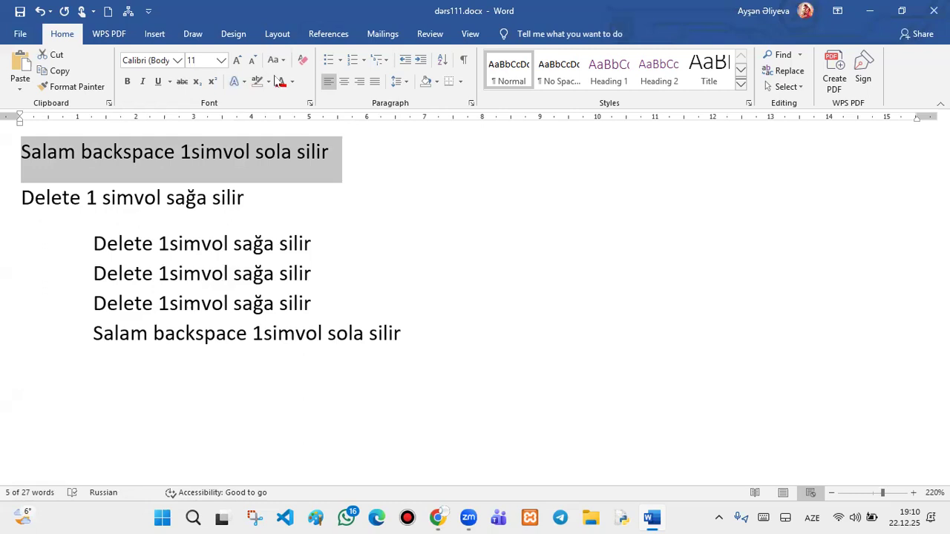
- Make the first Salam line bold and italic
left_click(130, 82)
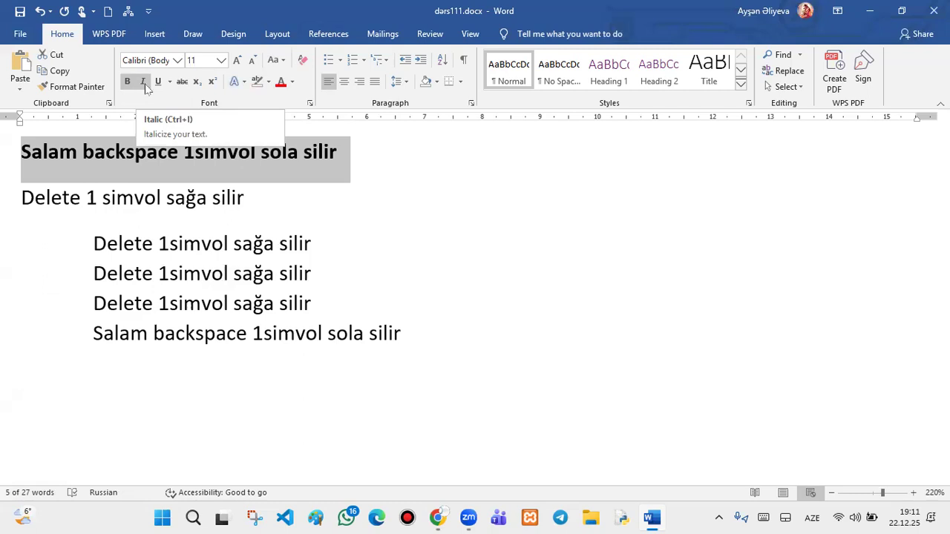
scroll(146, 86, "down", 2)
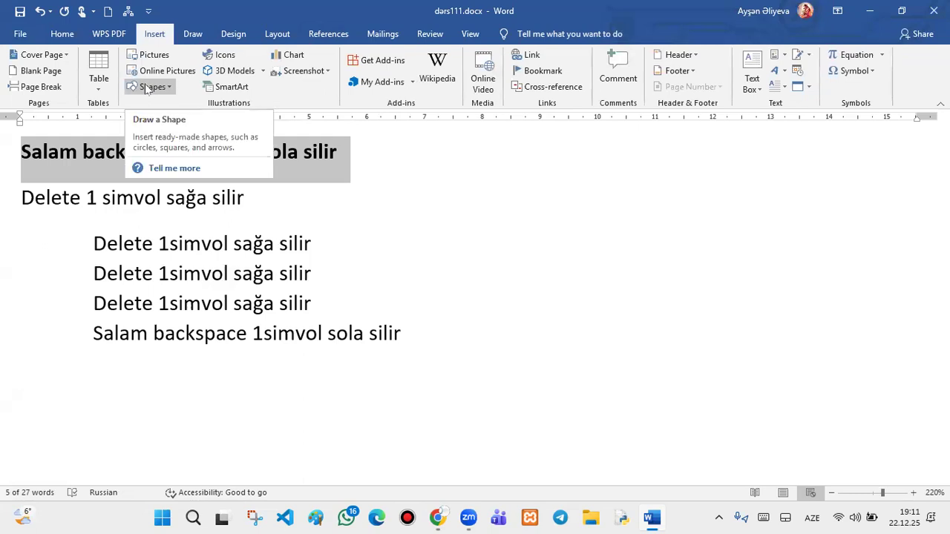
scroll(146, 87, "up", 2)
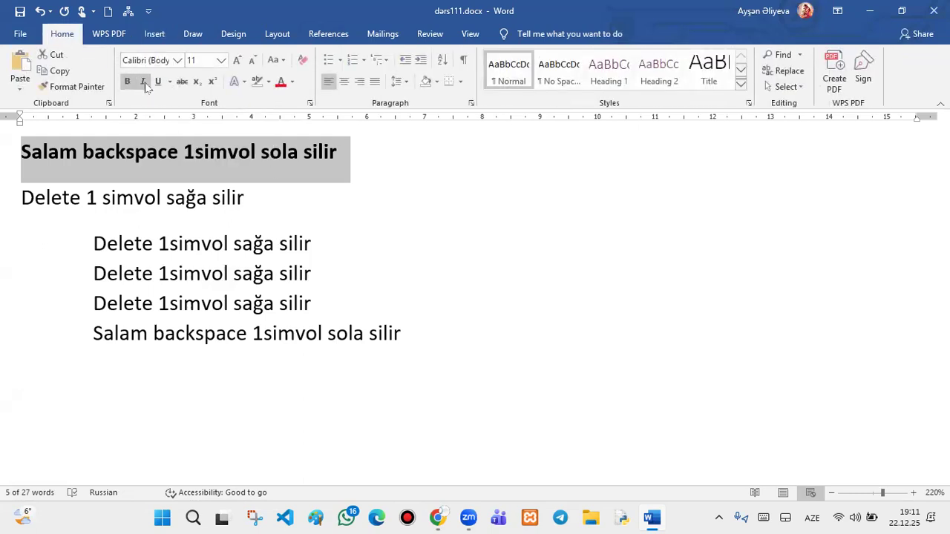
left_click(143, 81)
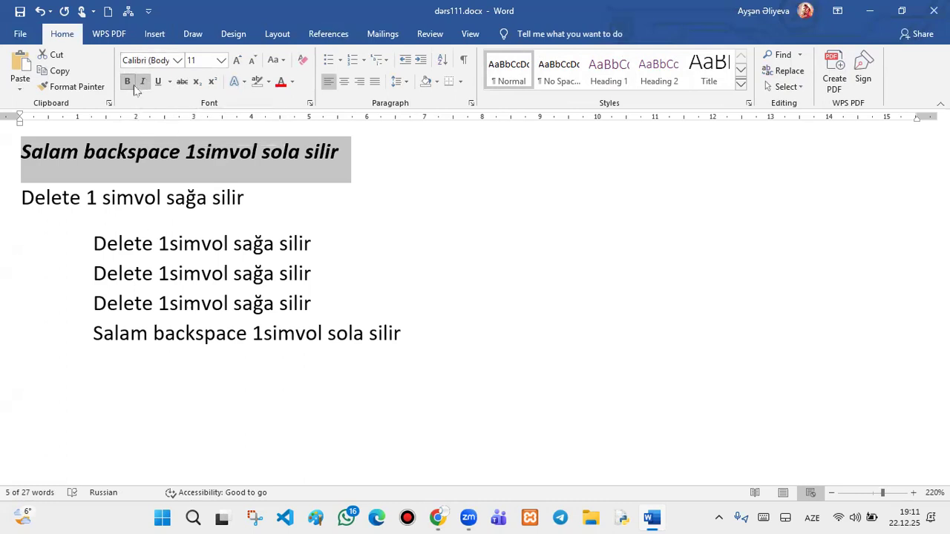
left_click(144, 84)
left_click(144, 84)
left_click(144, 84)
left_click(144, 84)
left_click(145, 86)
left_click(145, 86)
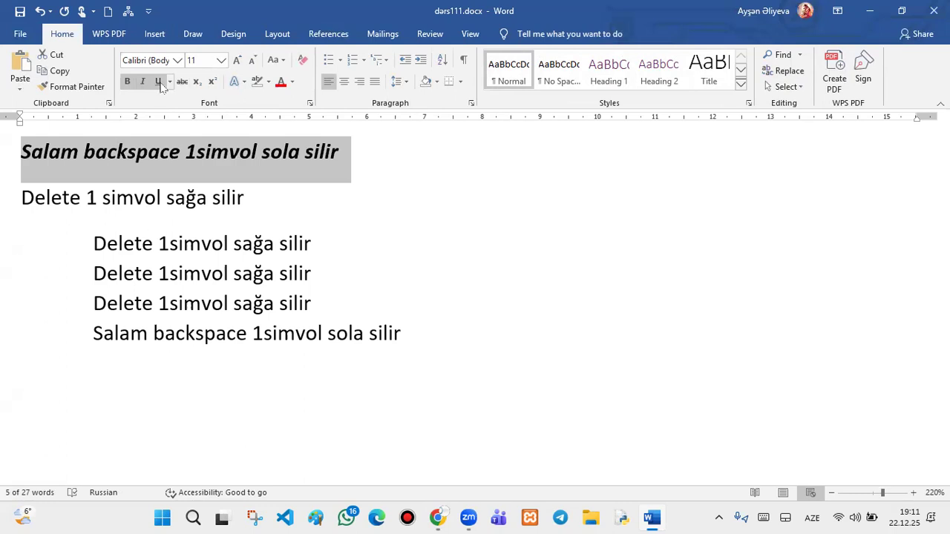
- Give the first line a red wavy underline and strike it through
left_click(169, 82)
left_click(181, 100)
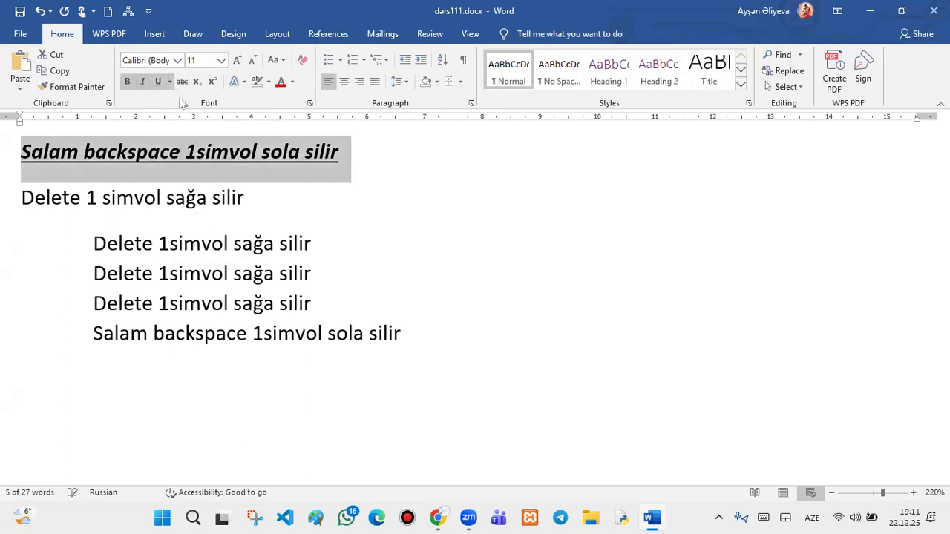
left_click(169, 82)
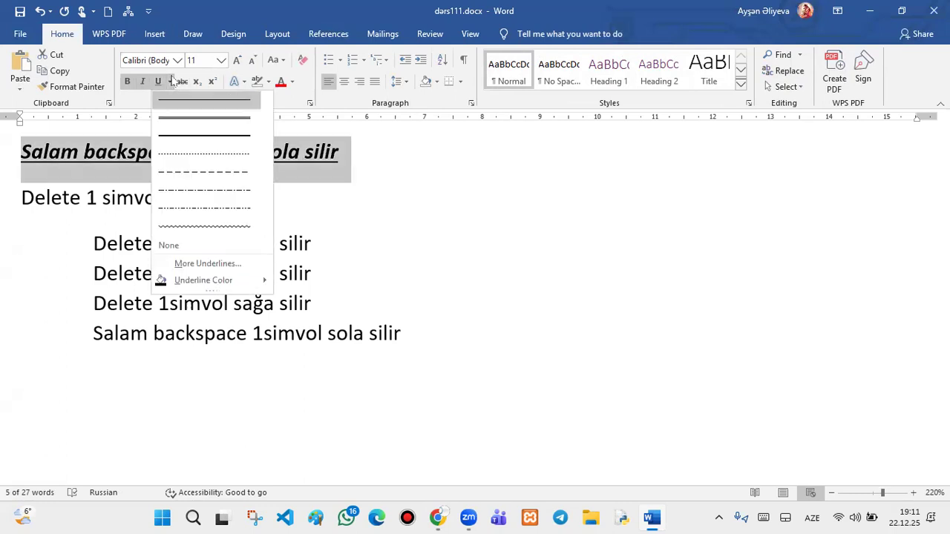
left_click(188, 154)
left_click(169, 82)
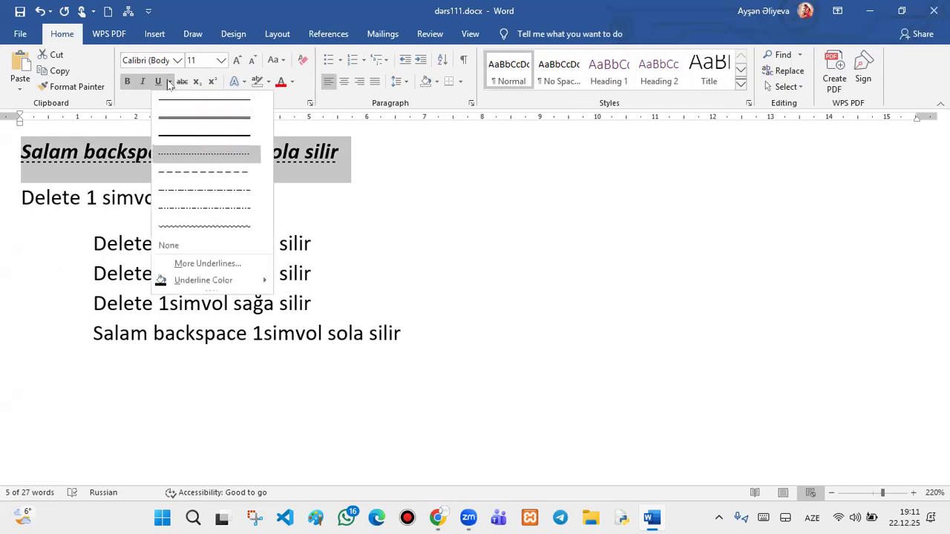
mouse_move(217, 280)
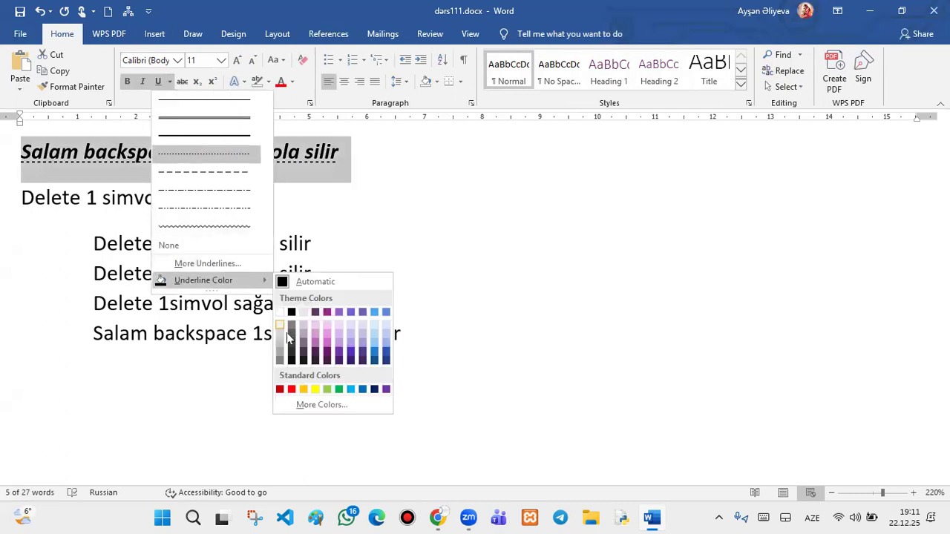
left_click(291, 389)
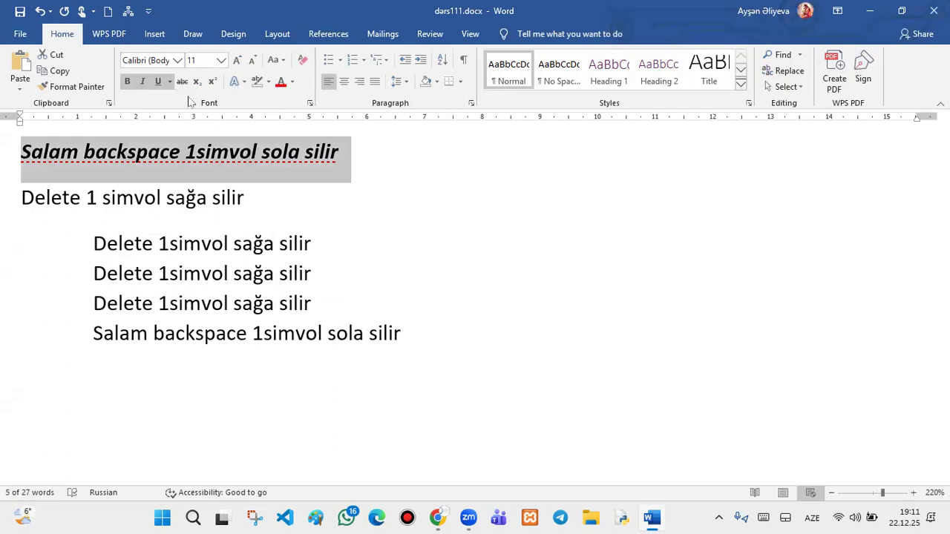
left_click(169, 82)
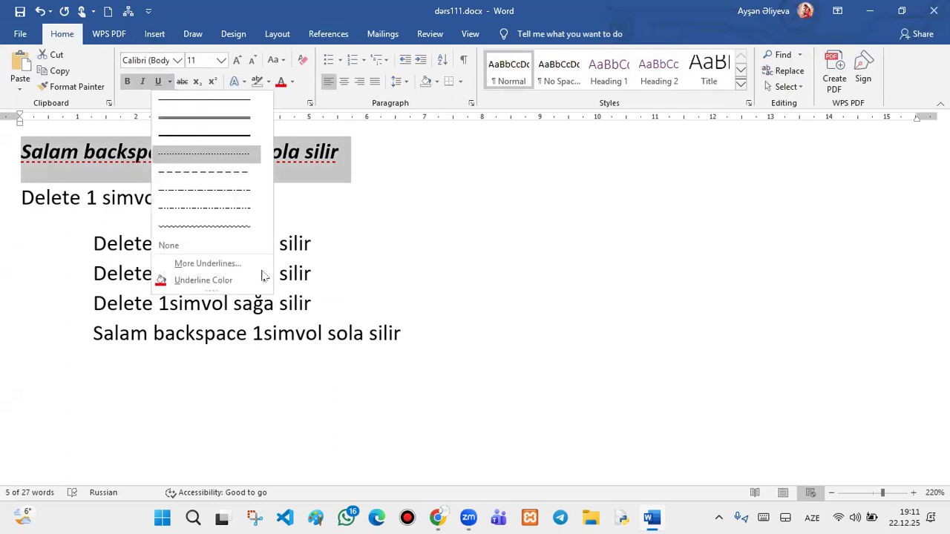
left_click(243, 226)
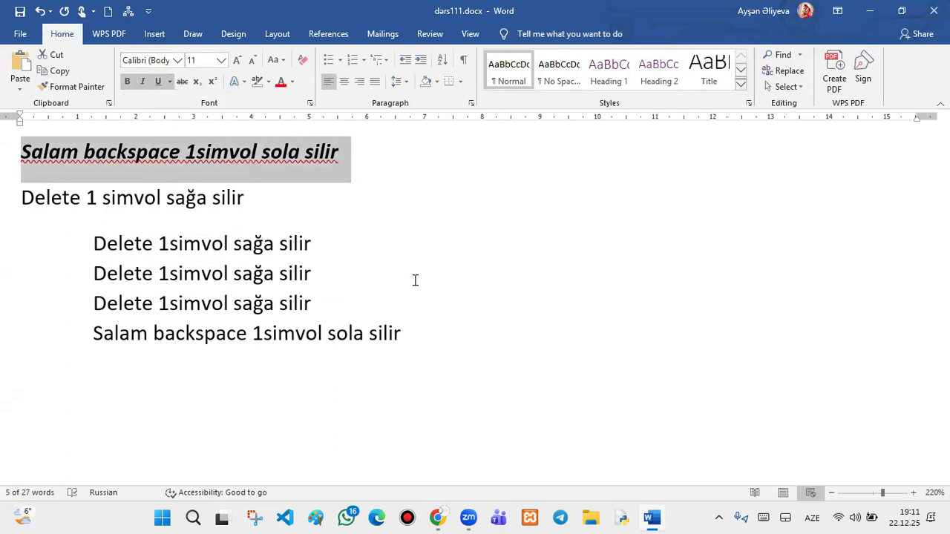
left_click(183, 83)
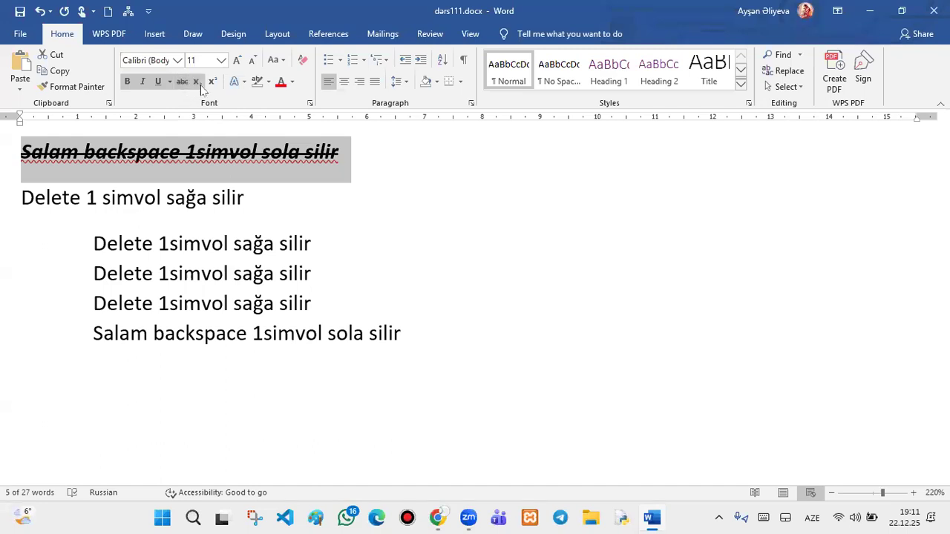
- Type 011100 well to the right of the first indented Delete line
left_click(518, 231)
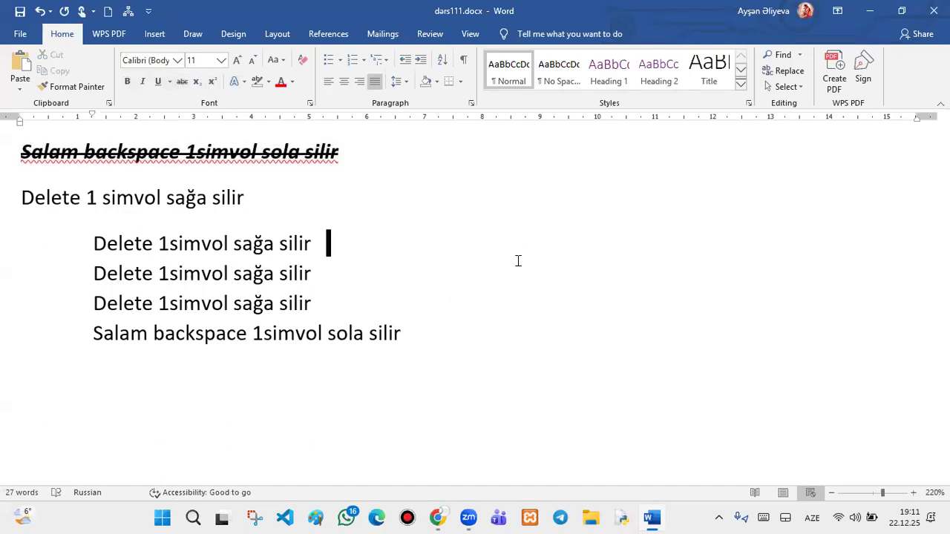
double_click(510, 244)
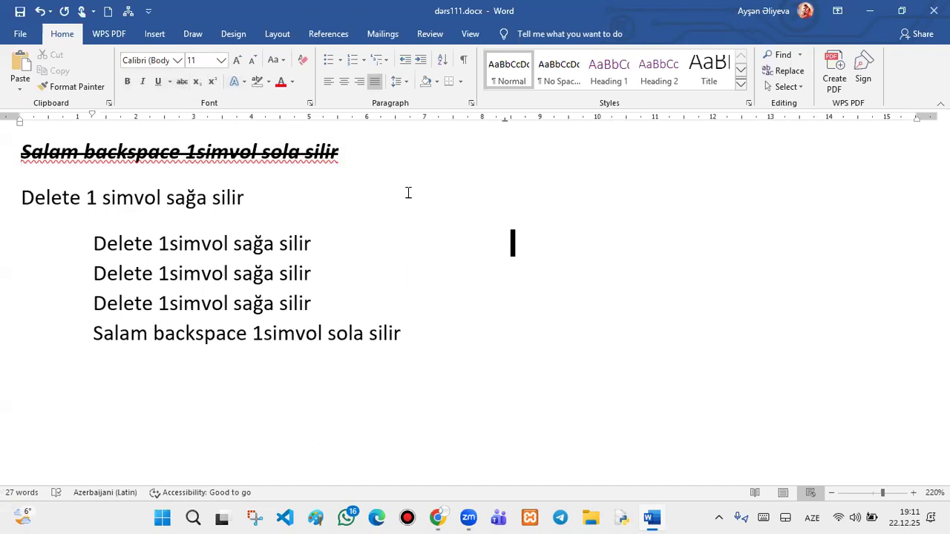
type("2")
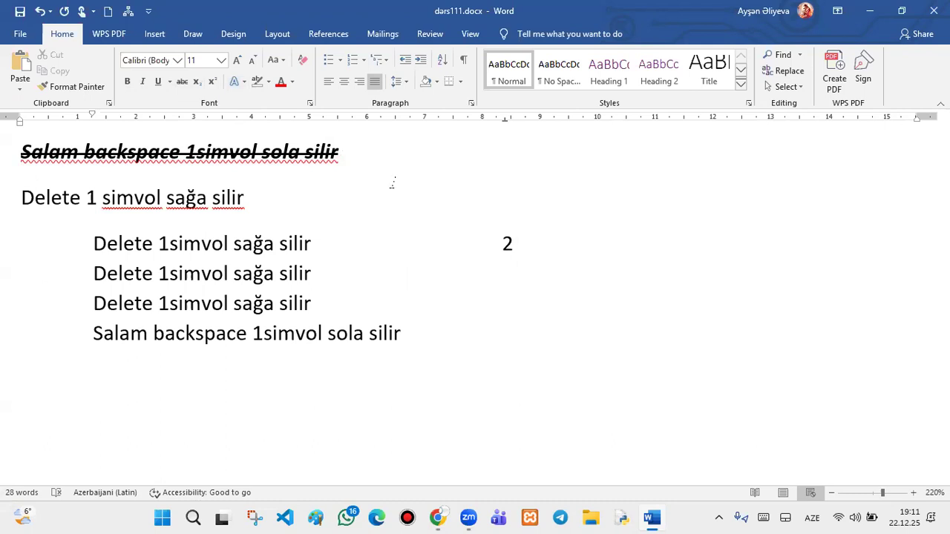
key("BackSpace")
type("011100")
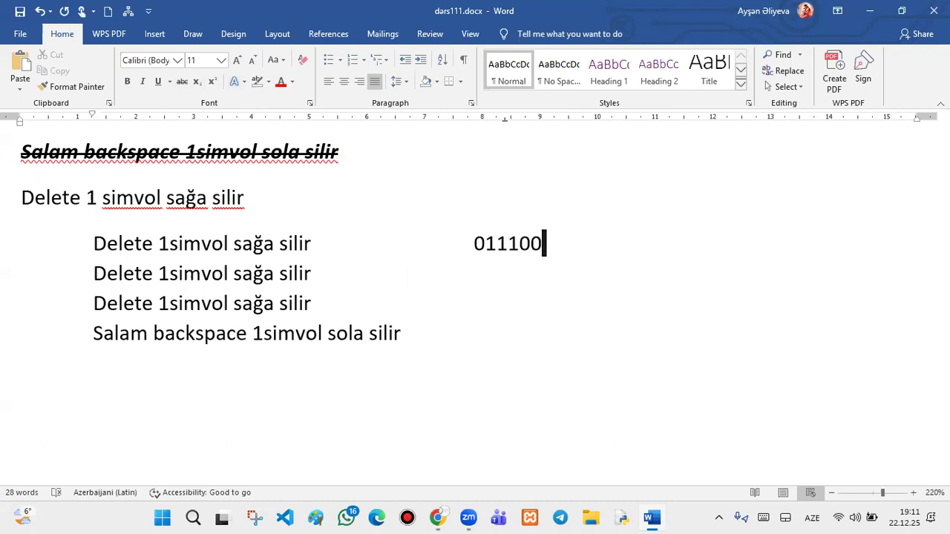
- Add a subscript 2 after 011100, then type 777777 in normal text
left_click(197, 82)
type("2")
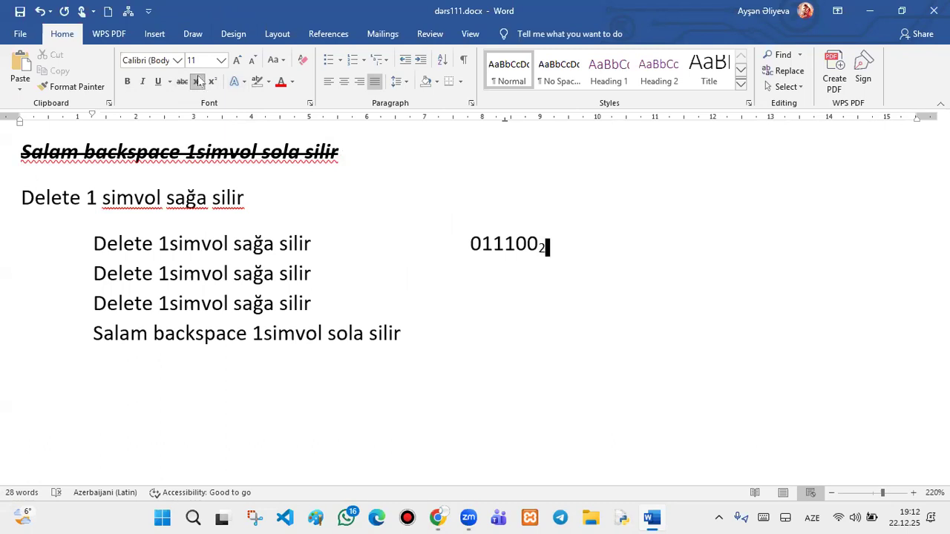
type("2222")
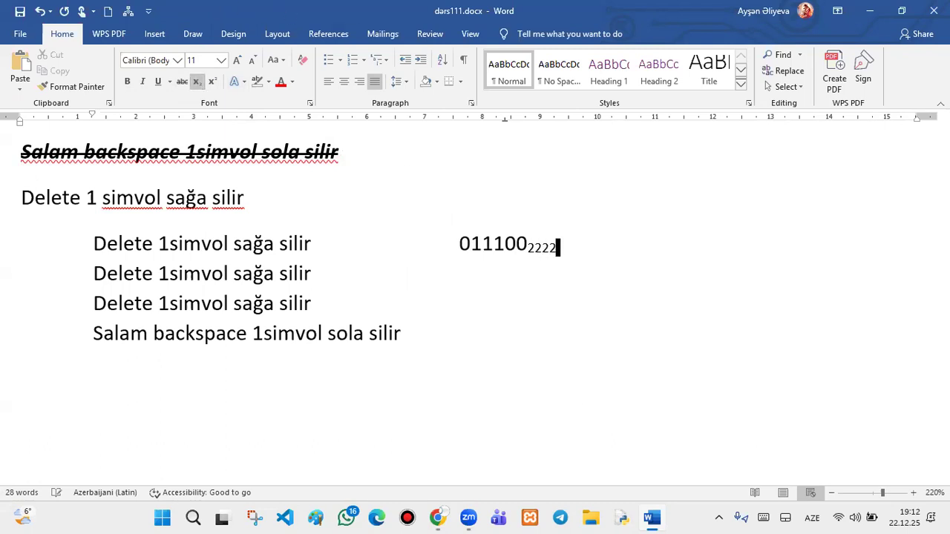
key("BackSpace")
key("BackSpace")
key("BackSpace")
key("BackSpace")
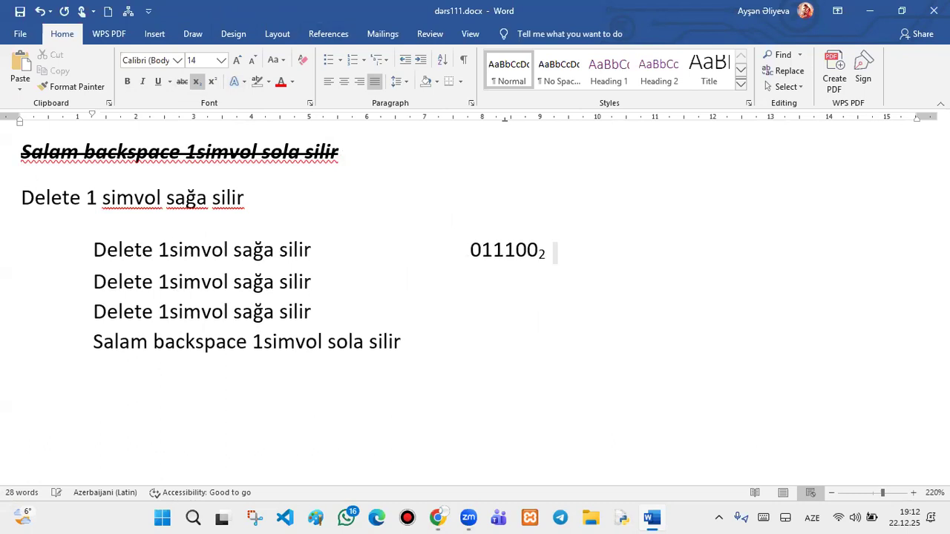
type("77777")
key("BackSpace")
key("BackSpace")
key("BackSpace")
key("BackSpace")
key("BackSpace")
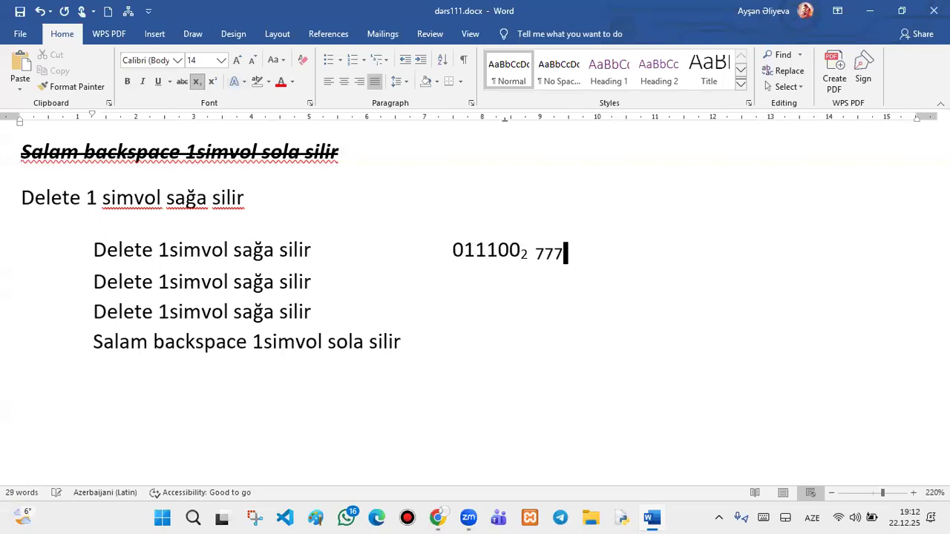
left_click(194, 83)
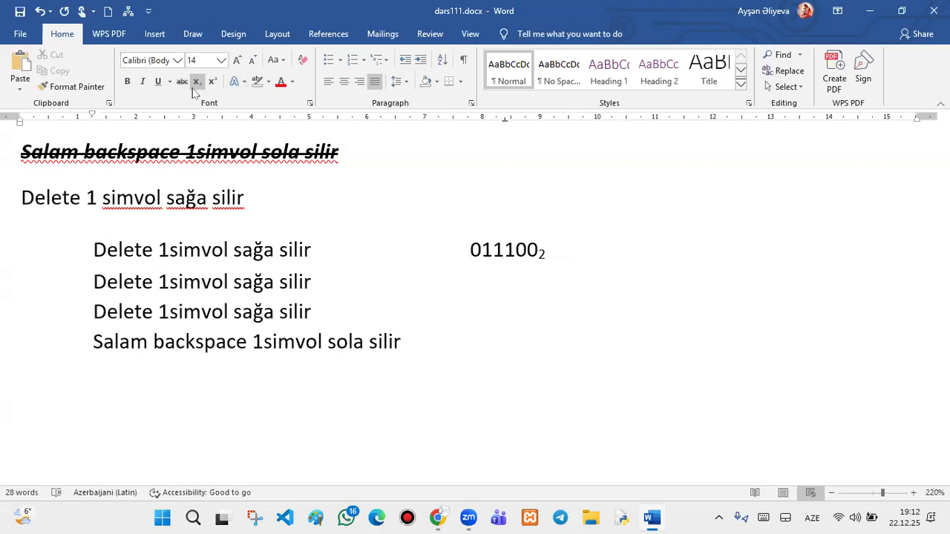
type("777777")
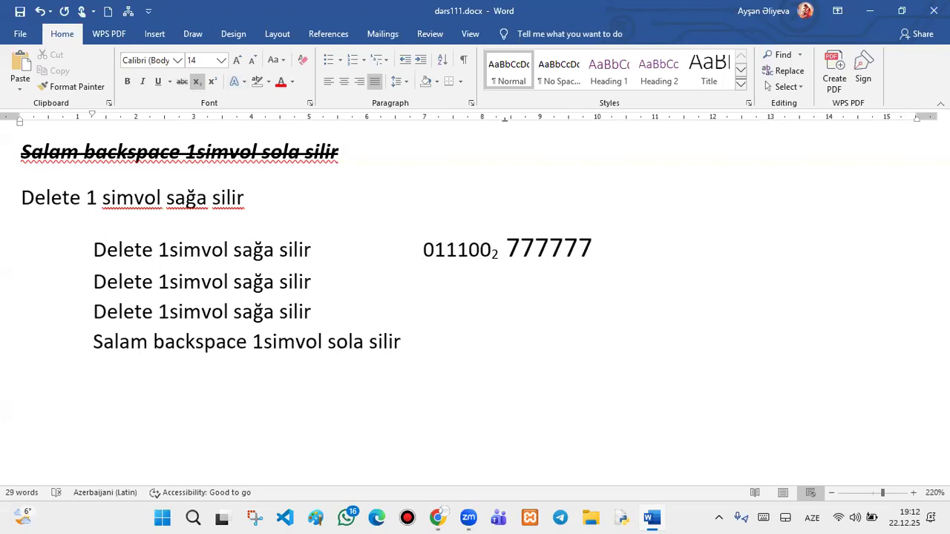
- Shrink the 777777 run back down to 11 pt
left_click_drag(623, 247, 502, 253)
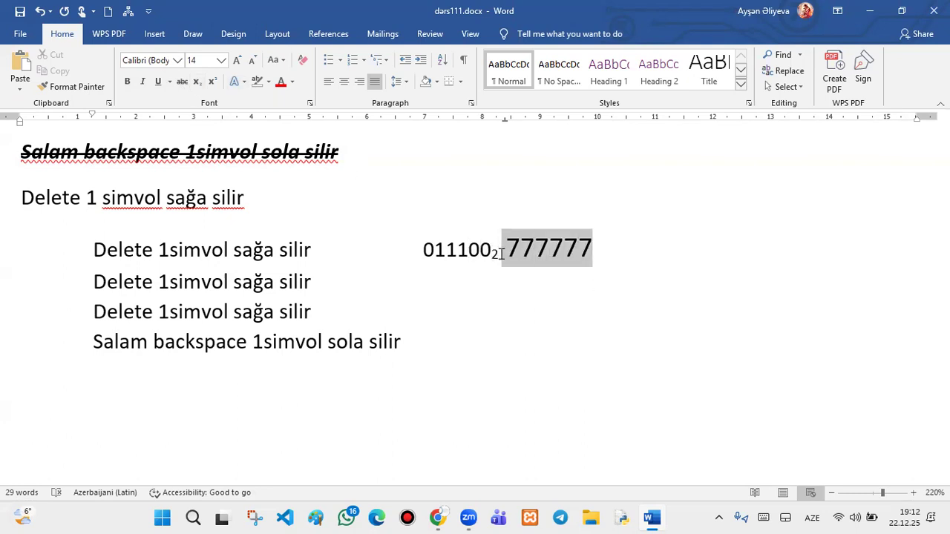
left_click(251, 61)
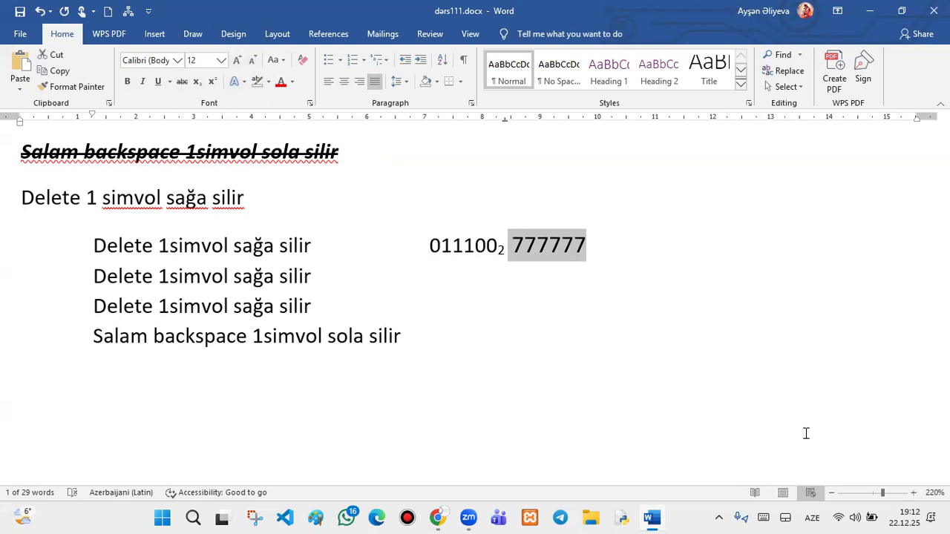
left_click(649, 252)
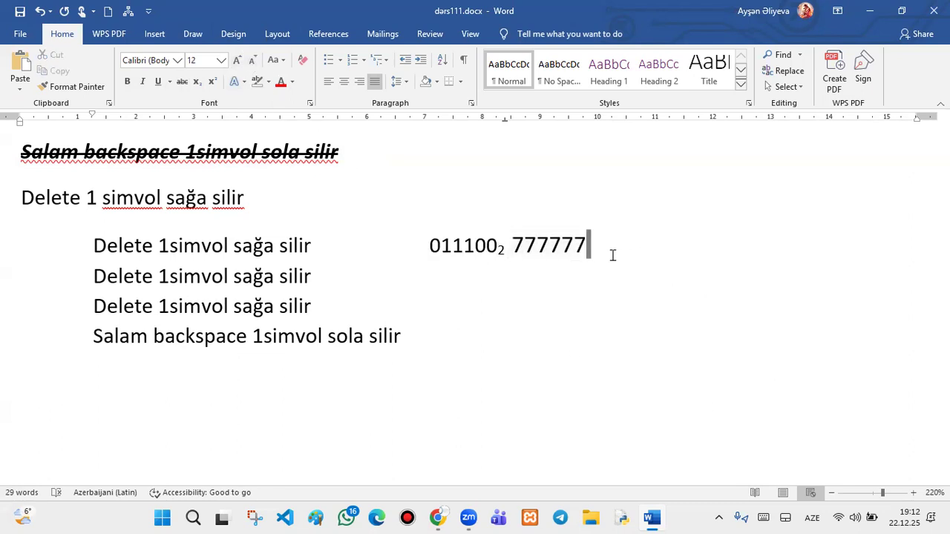
left_click_drag(588, 247, 518, 243)
left_click(252, 60)
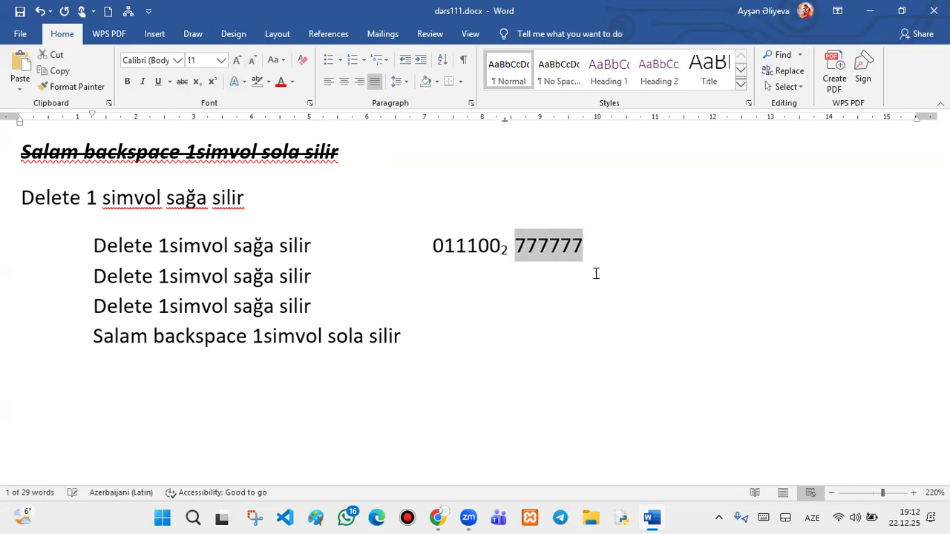
left_click(614, 251)
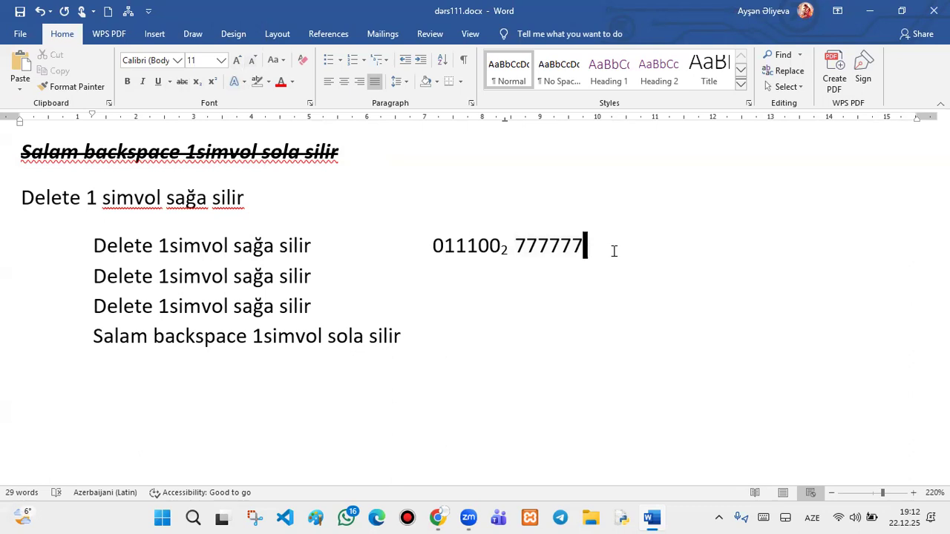
- Cut the sevens to a single 7 with a superscript 2, then select the Salam line
key("BackSpace")
key("BackSpace")
key("BackSpace")
key("BackSpace")
key("BackSpace")
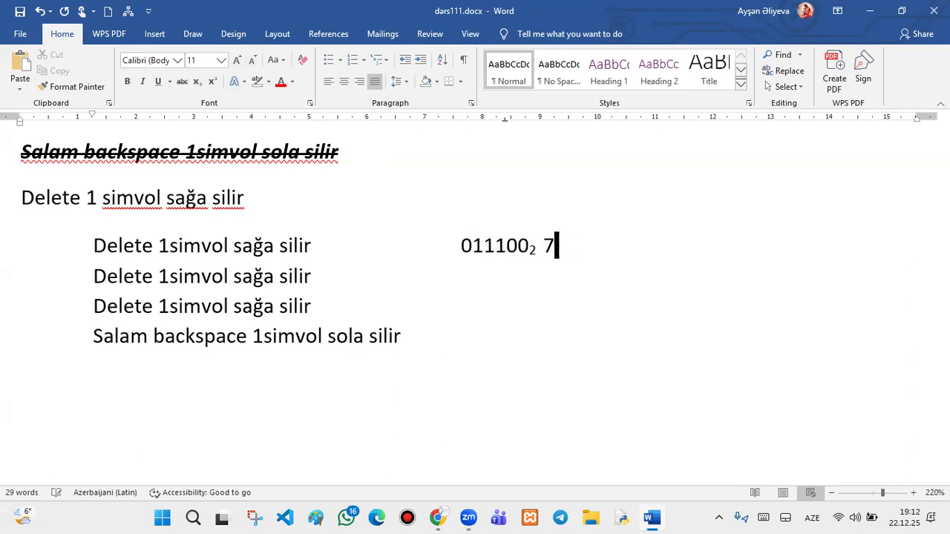
left_click(213, 83)
type("2")
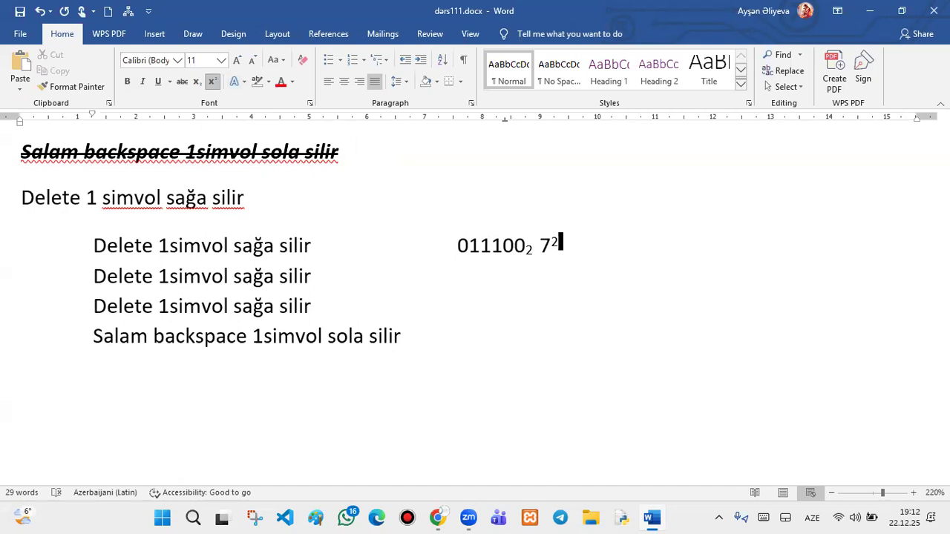
left_click_drag(420, 340, 79, 339)
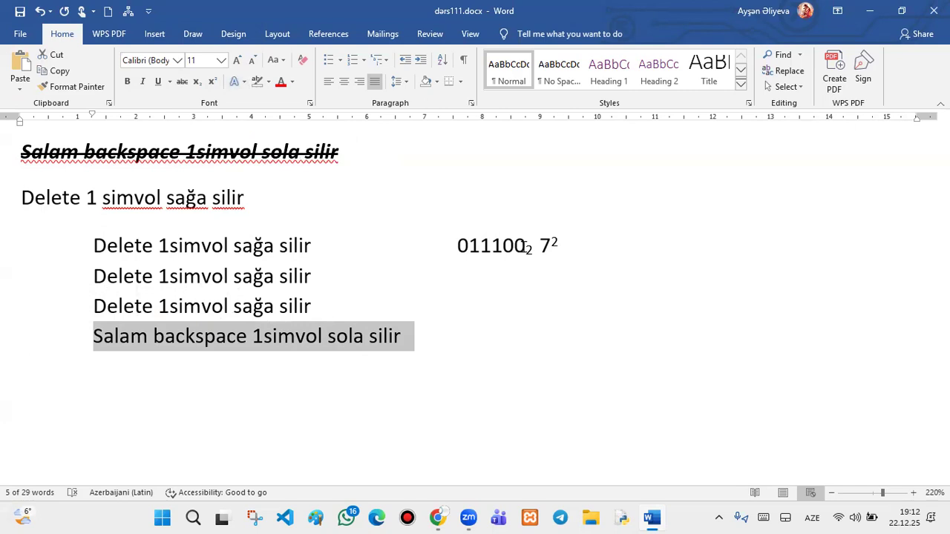
- Rework the 2 after 011100, retyping it with subscript and superscript formatting
left_click(530, 247)
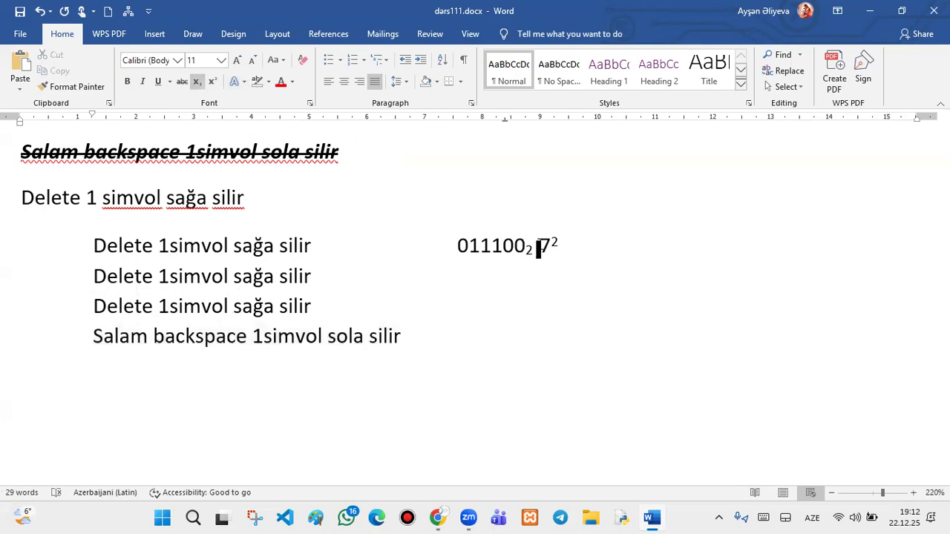
left_click_drag(532, 247, 526, 248)
left_click(197, 83)
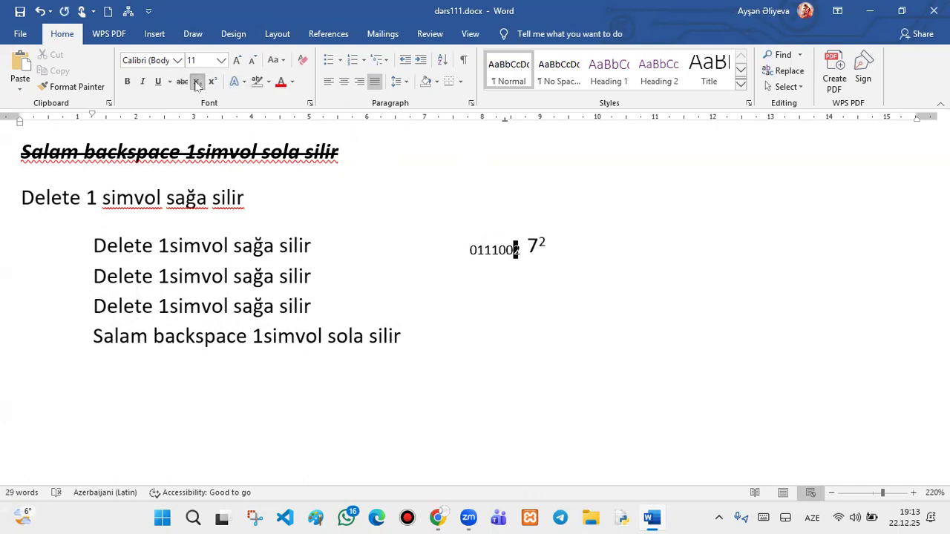
key("ctrl+z")
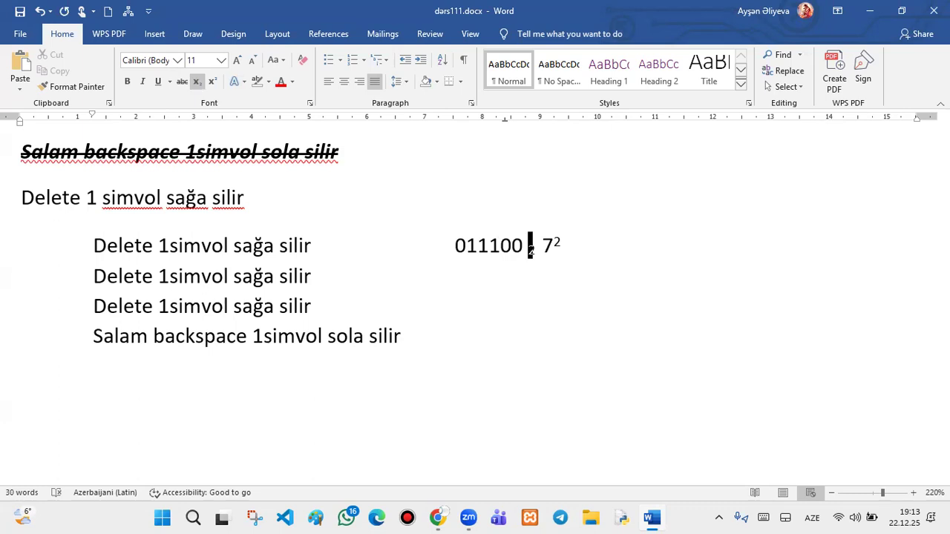
type("2")
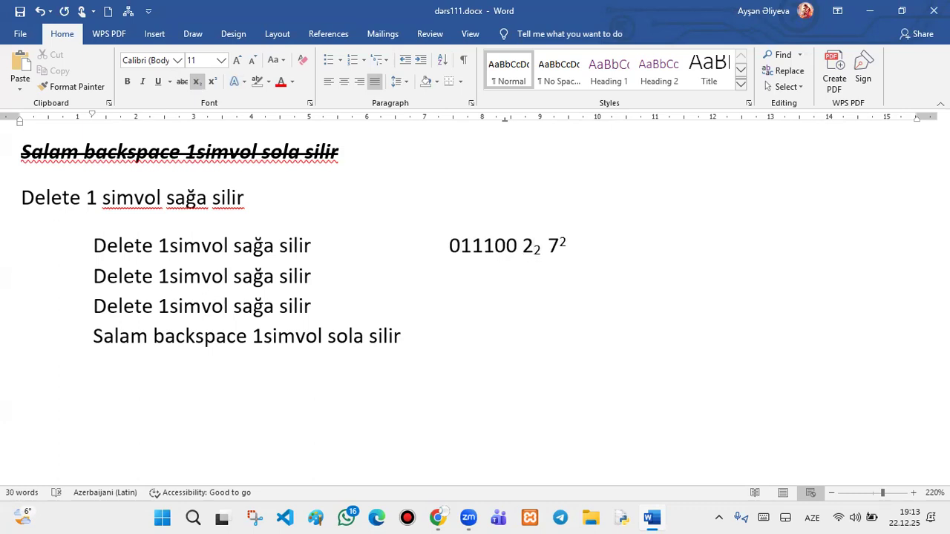
key("BackSpace")
left_click(212, 81)
type("2")
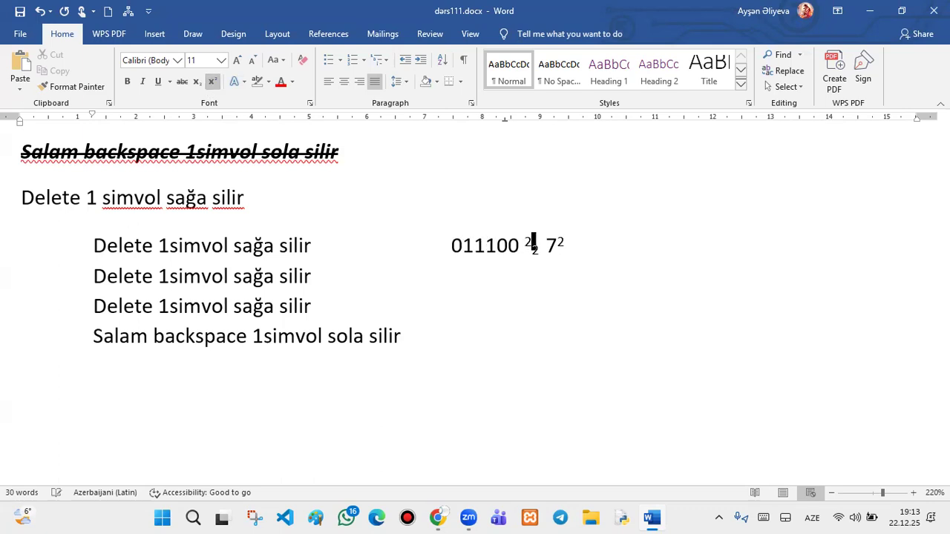
left_click(656, 266)
left_click(529, 234)
double_click(529, 234)
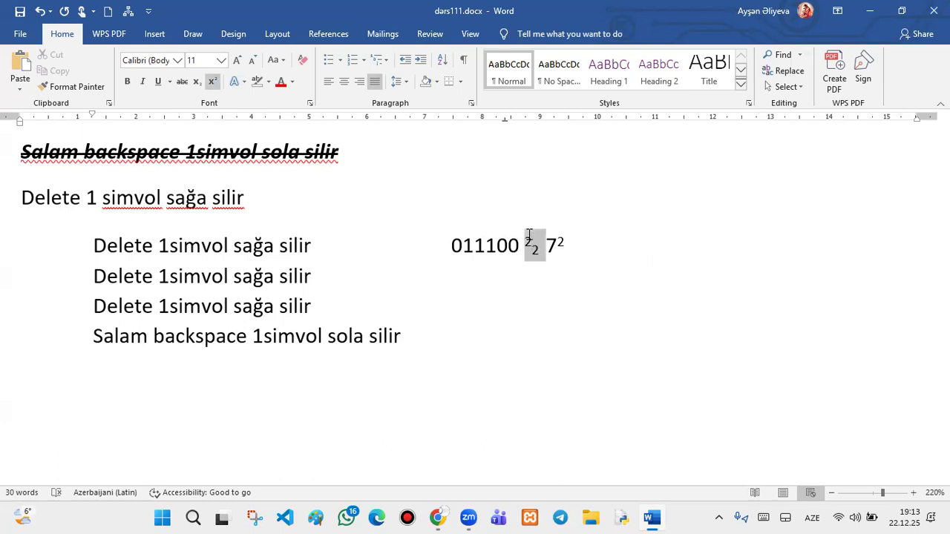
left_click(640, 290)
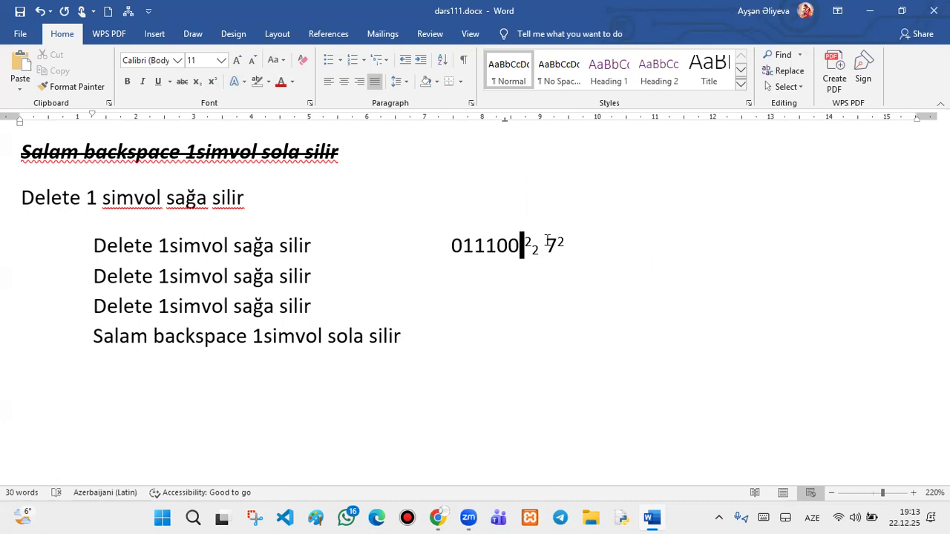
type("2")
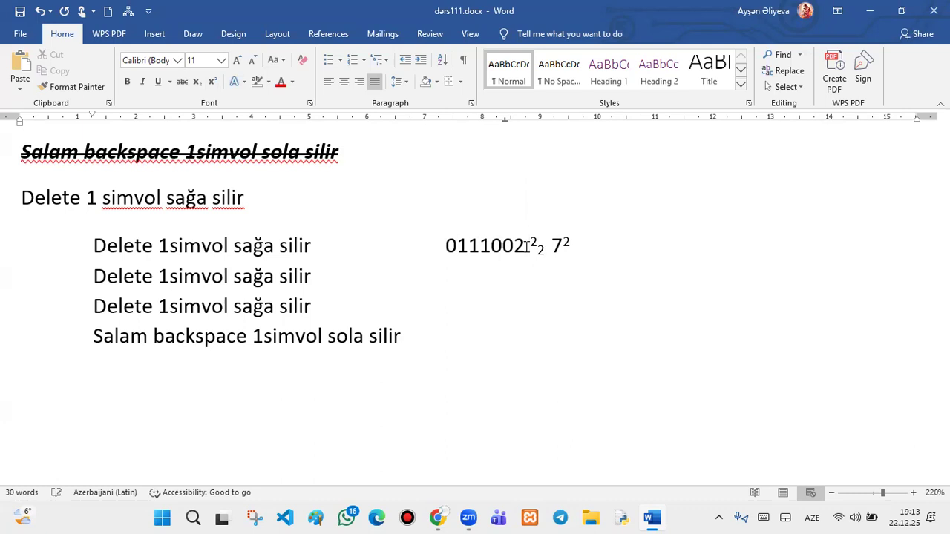
- Make the 2 after 011100 superscript, delete the extra 2s, and add an empty line below
left_click_drag(526, 245, 514, 245)
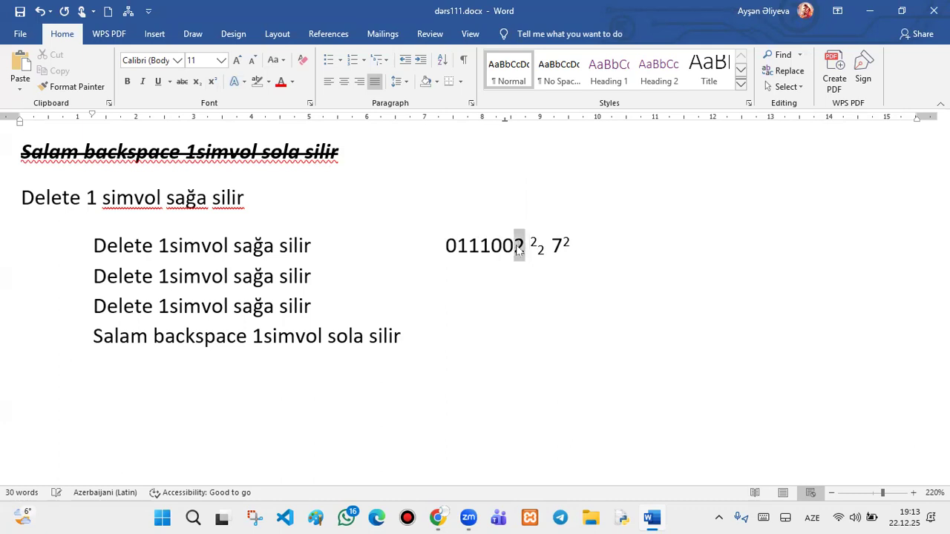
left_click(211, 82)
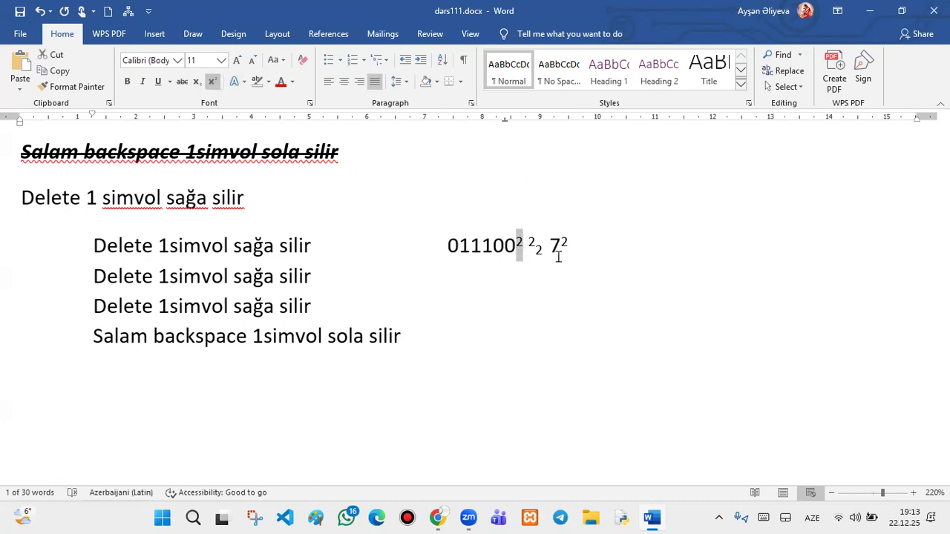
left_click(535, 245)
key("BackSpace")
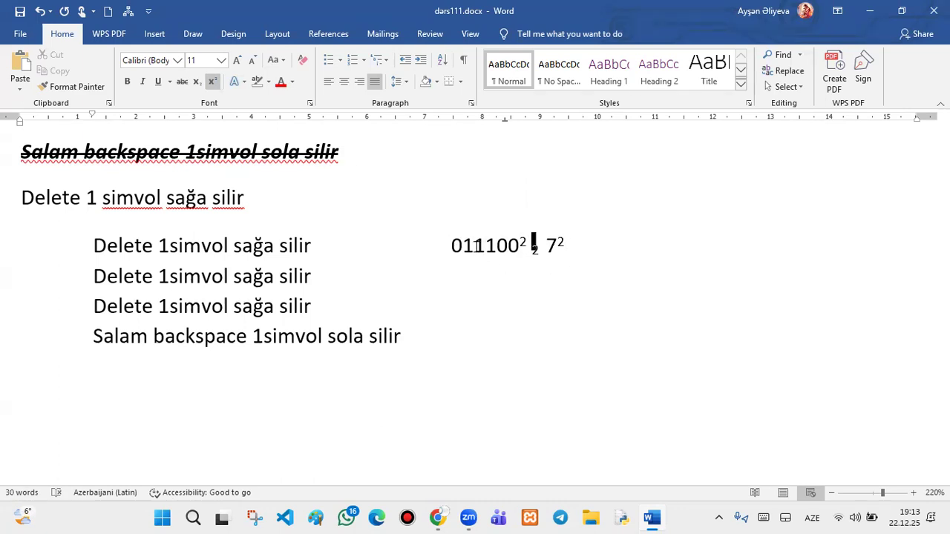
double_click(533, 253)
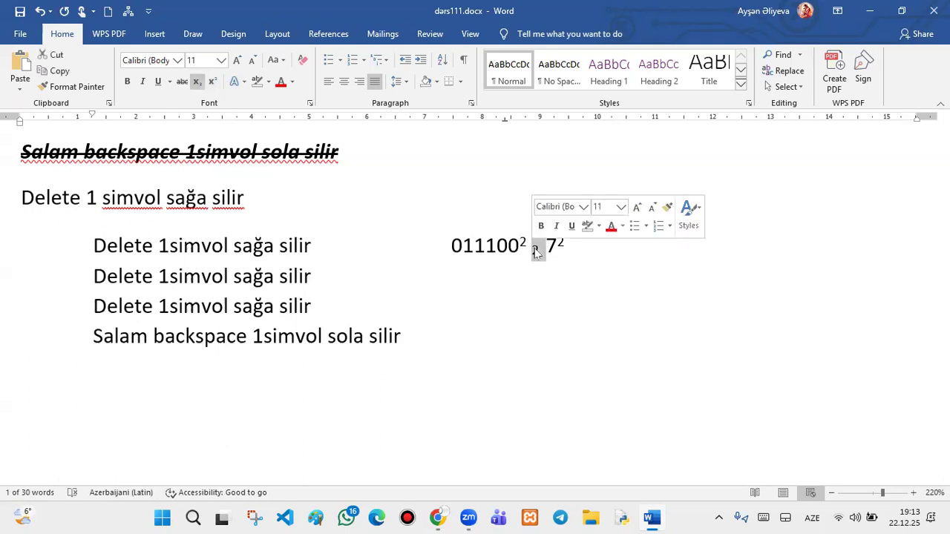
key("Delete")
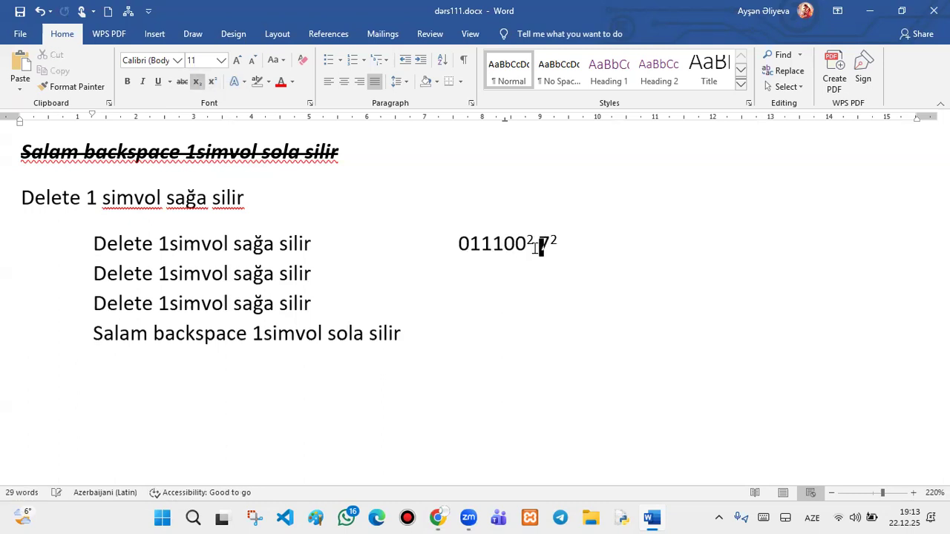
left_click_drag(530, 247, 521, 244)
left_click(566, 263)
key("Return")
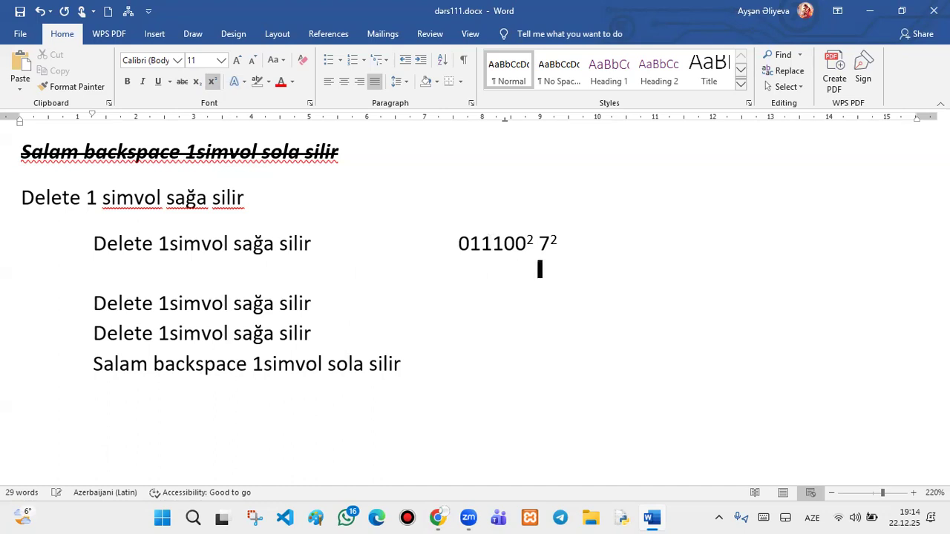
- Clear stray spaces from the empty line and set line spacing to 1,0
key("BackSpace")
key("BackSpace")
key("BackSpace")
key("BackSpace")
left_click(400, 81)
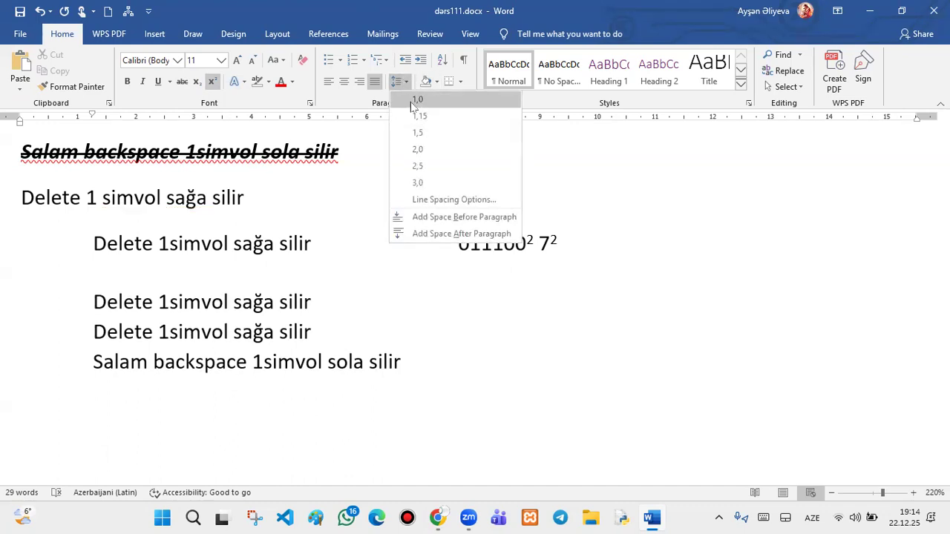
left_click(415, 99)
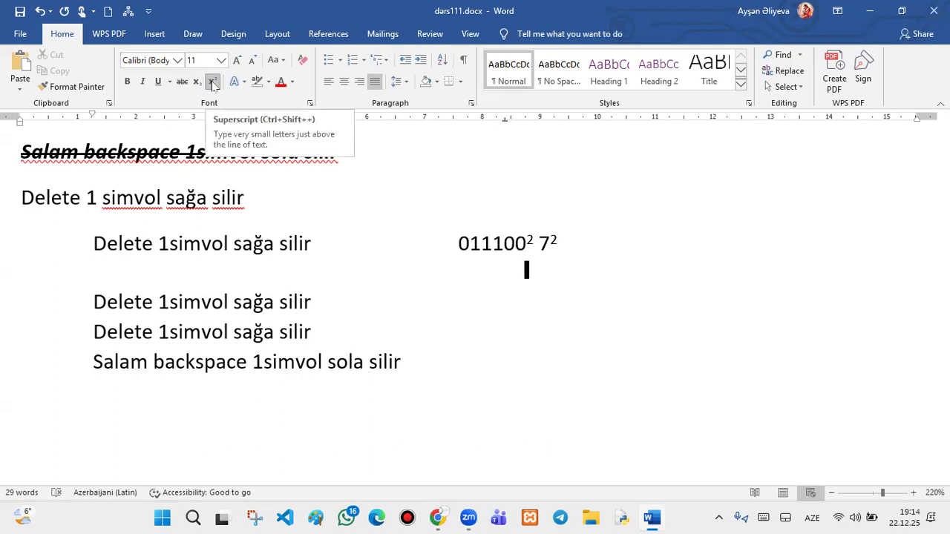
left_click(212, 83)
type("2")
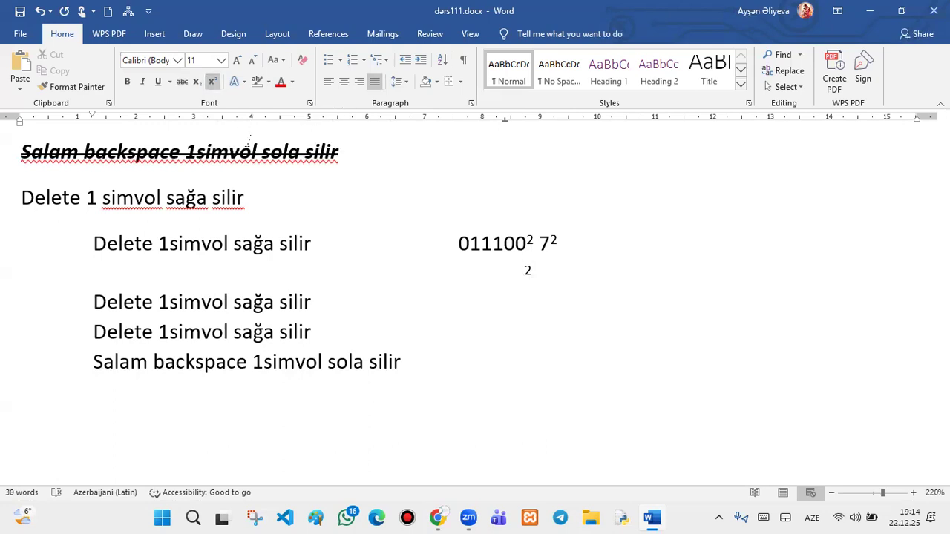
key("BackSpace")
left_click_drag(526, 255, 521, 248)
left_click(523, 267)
- Insert a subscript 2 directly after 011100
left_click(528, 245)
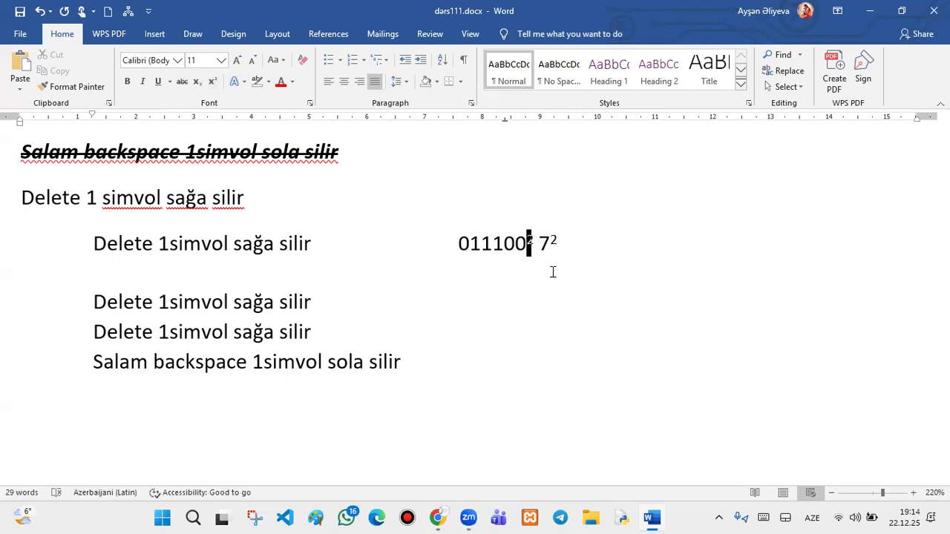
left_click(197, 82)
type("2")
left_click_drag(531, 247, 524, 247)
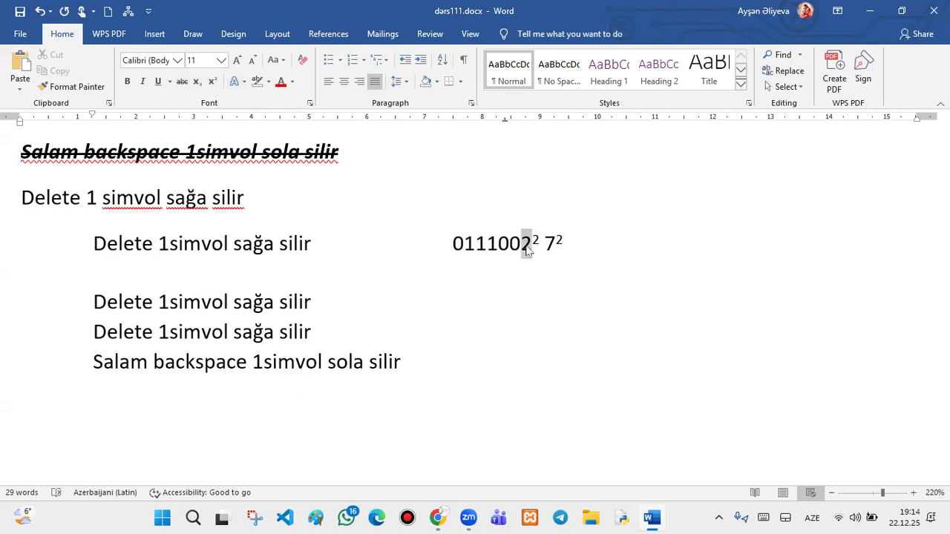
left_click(198, 83)
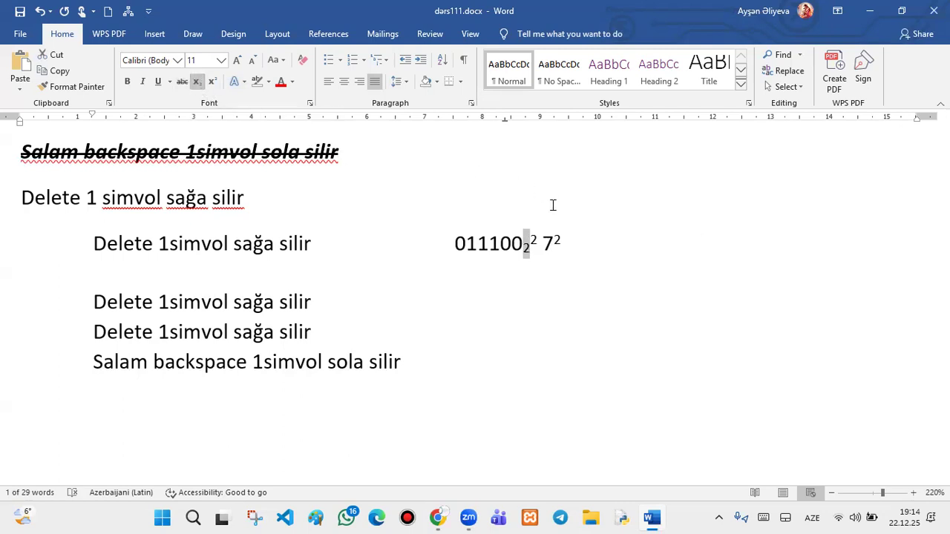
- Delete the 7² from the line's end, leaving the cursor at the Salam line's end
left_click(584, 219)
left_click_drag(564, 245, 547, 248)
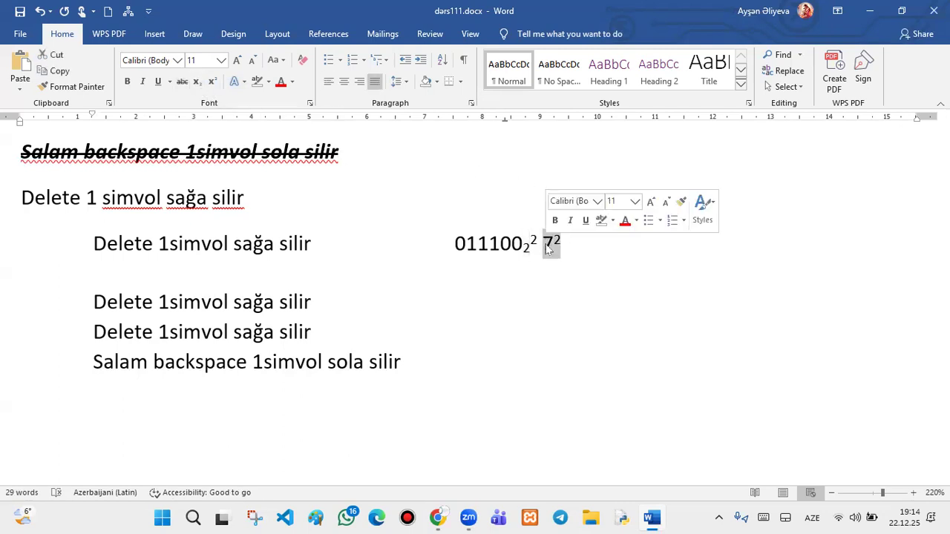
key("BackSpace")
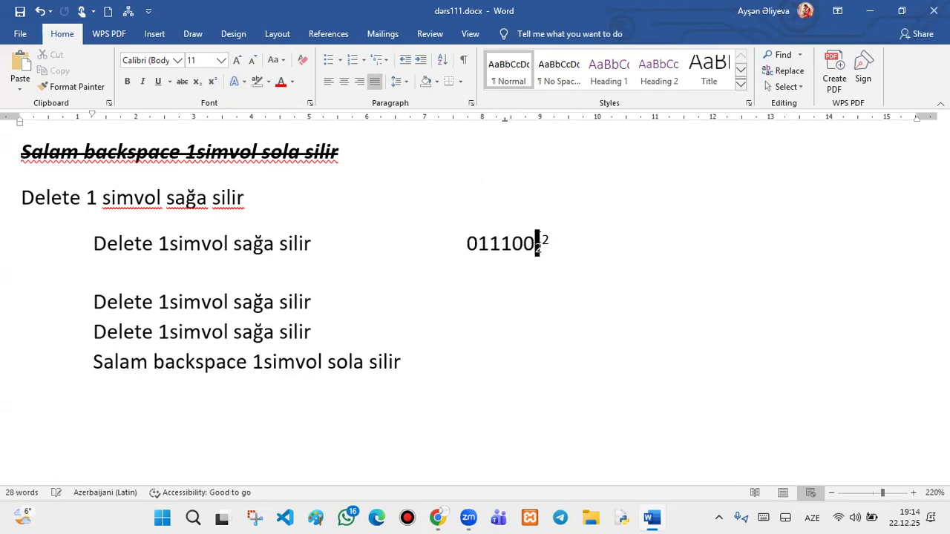
key("Up")
left_click(536, 232)
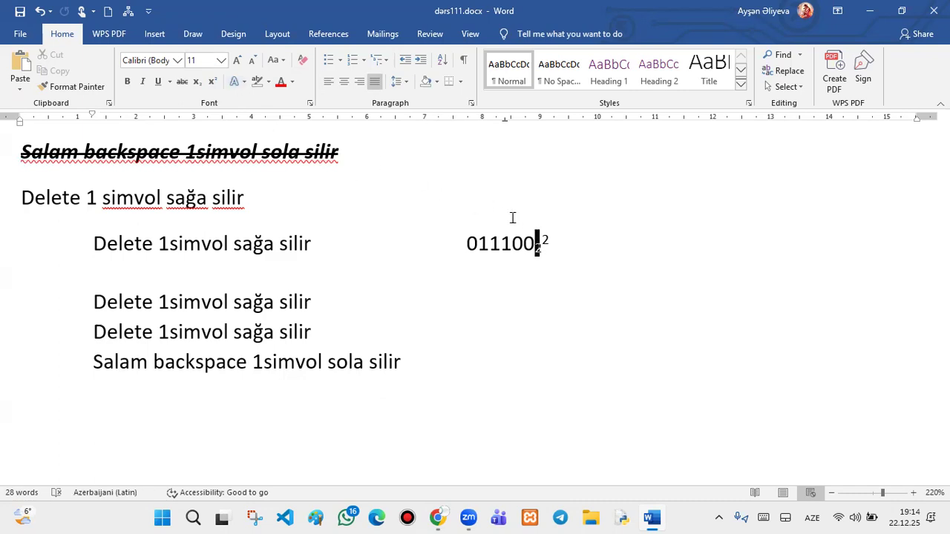
key("Up")
double_click(524, 196)
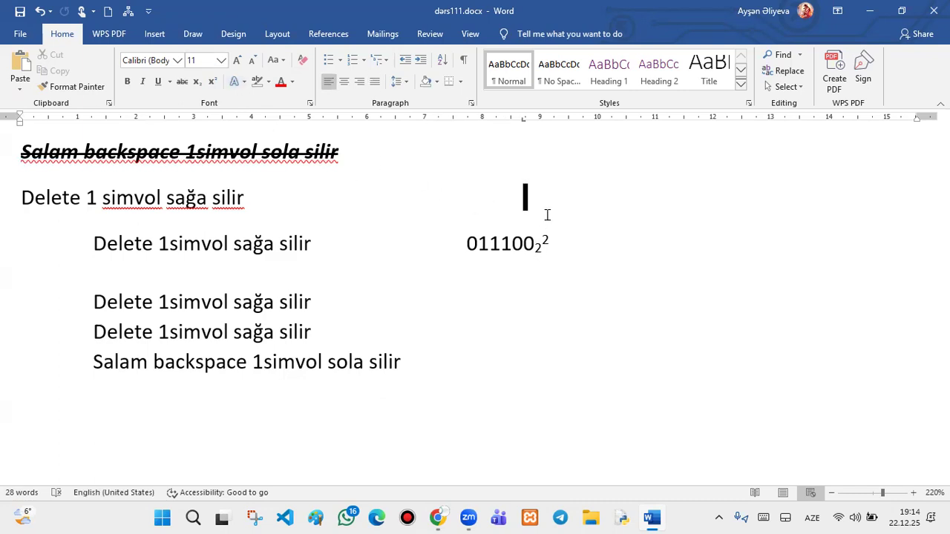
left_click(480, 339)
left_click(445, 373)
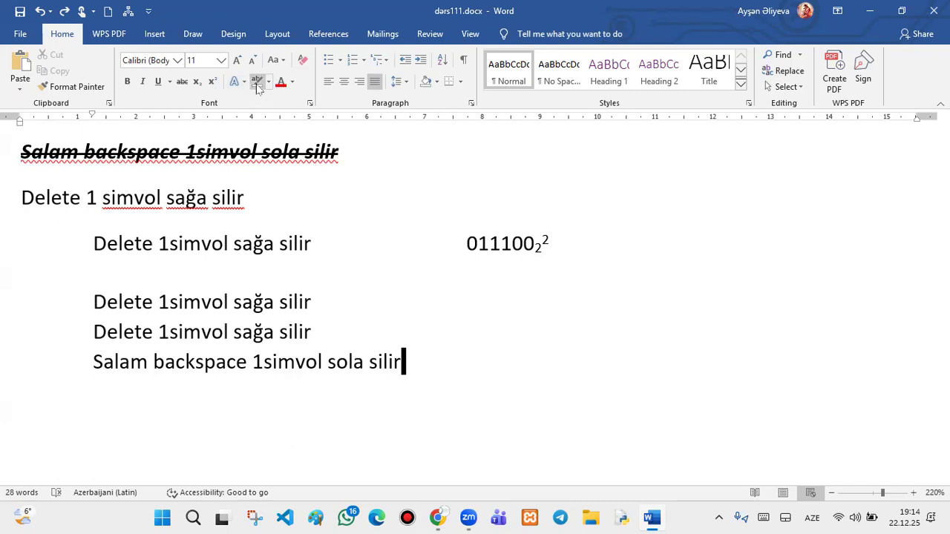
- Give the first indented Delete line a blue reflection text effect, enlarge it to 18 pt, then select the next line
left_click_drag(312, 243, 96, 239)
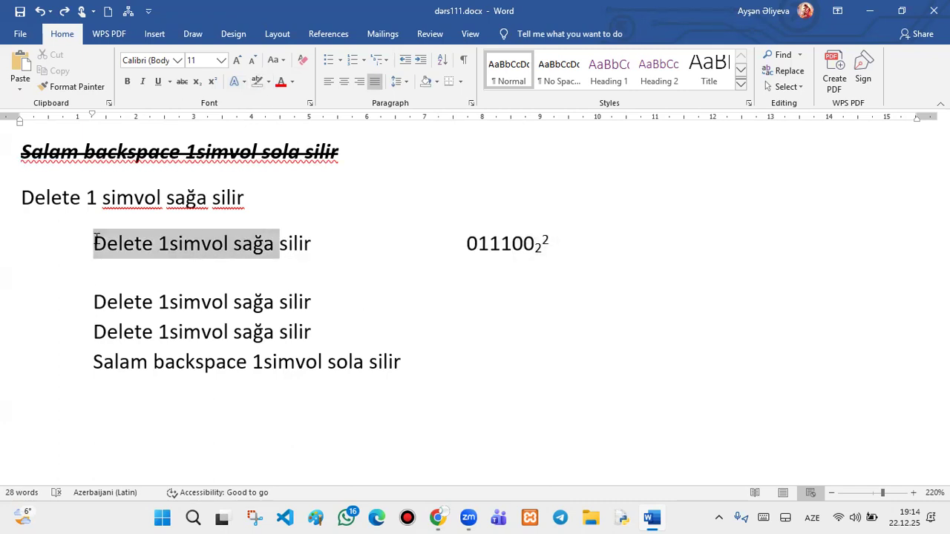
left_click_drag(311, 246, 121, 250)
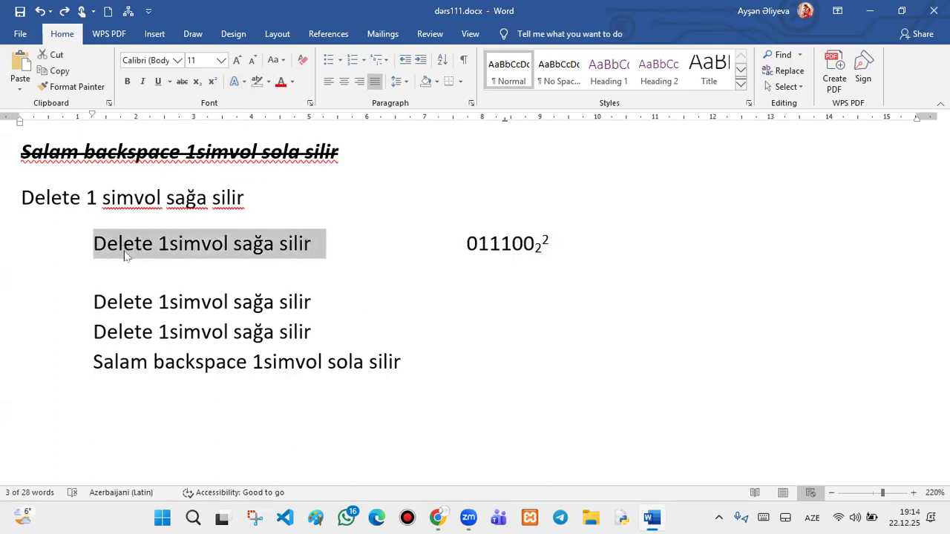
left_click(239, 82)
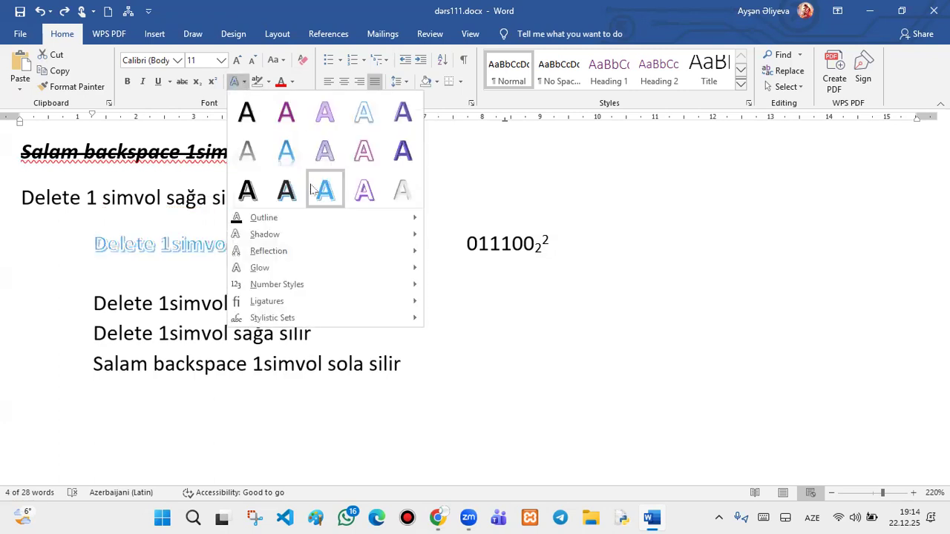
left_click(285, 154)
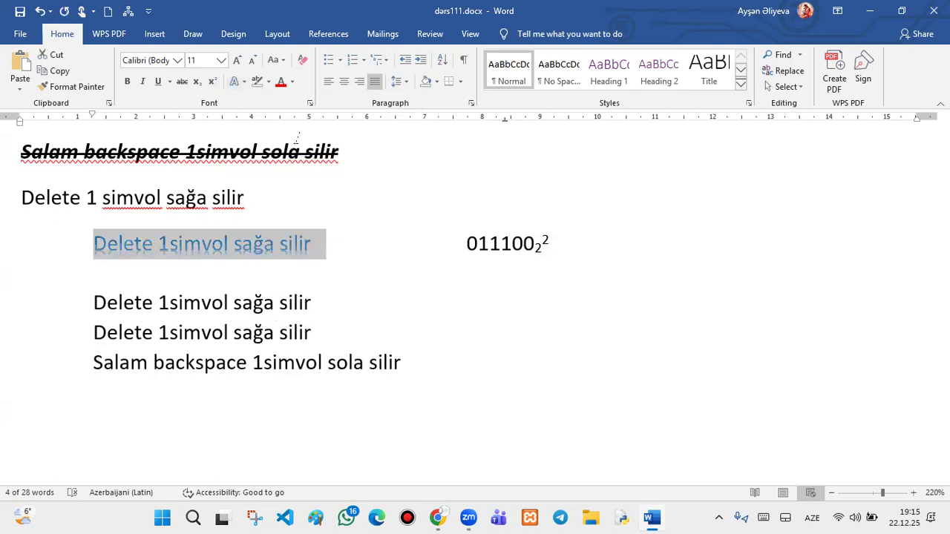
left_click(237, 60)
left_click(237, 61)
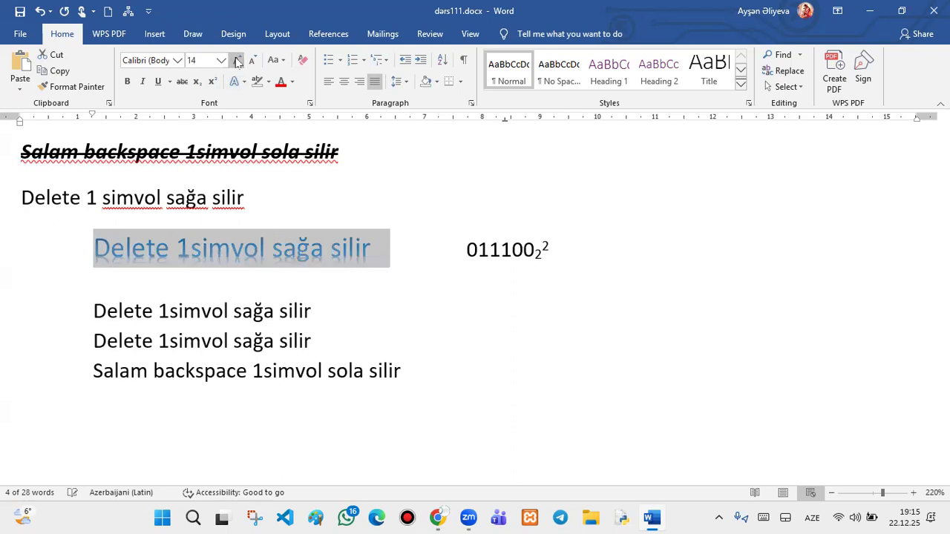
left_click(237, 60)
left_click(238, 60)
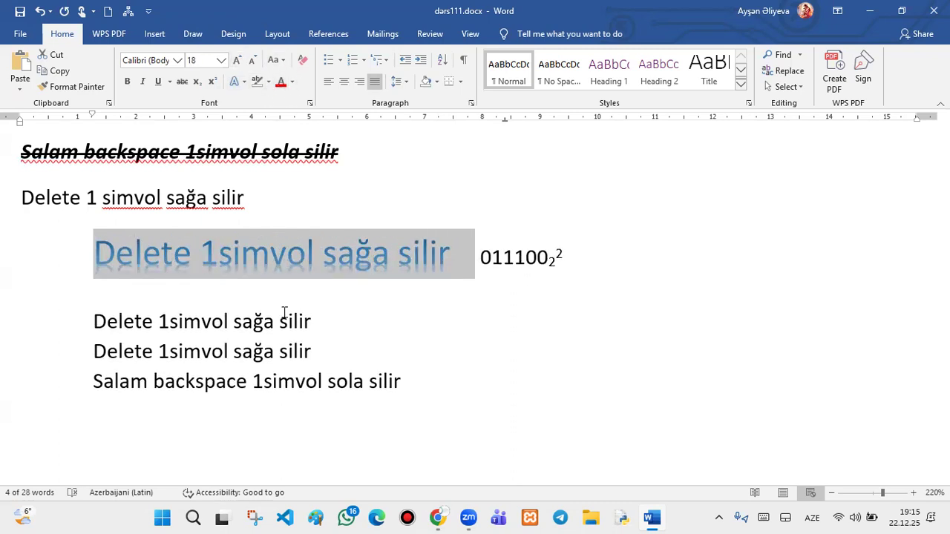
left_click_drag(279, 322, 84, 322)
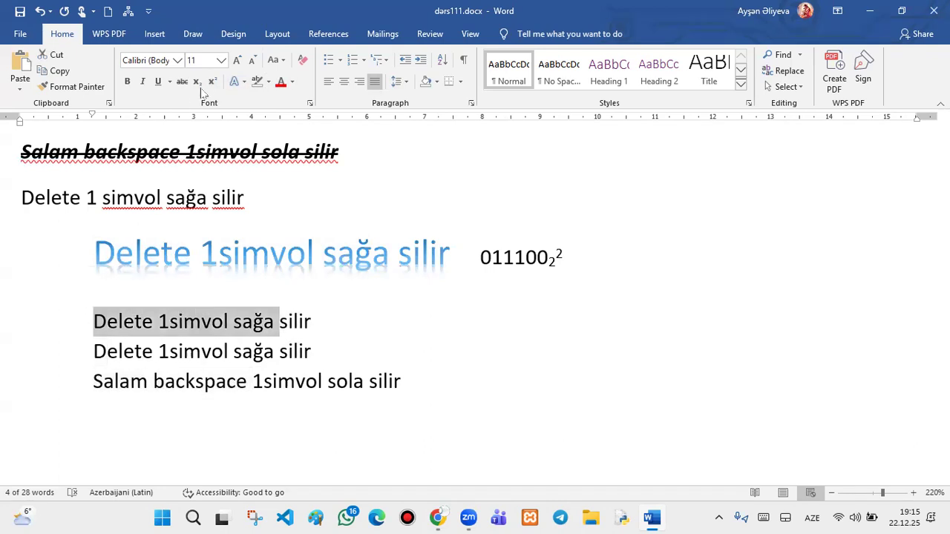
- Highlight the whole second indented Delete line in purple
left_click(268, 82)
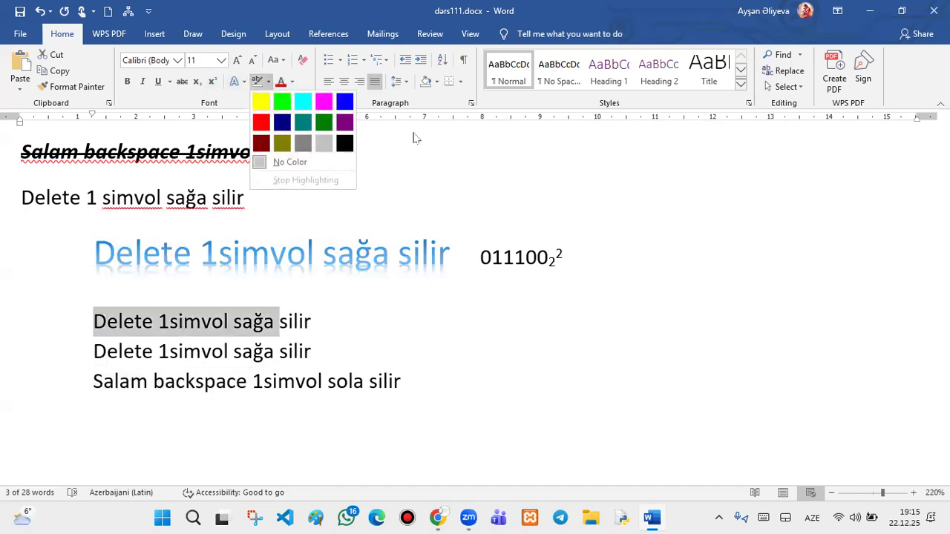
left_click(344, 122)
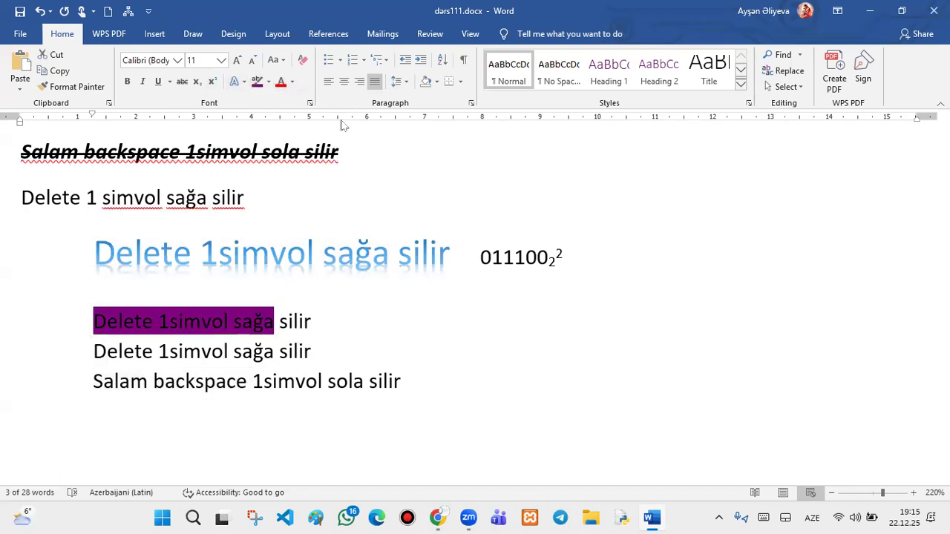
left_click_drag(315, 322, 97, 321)
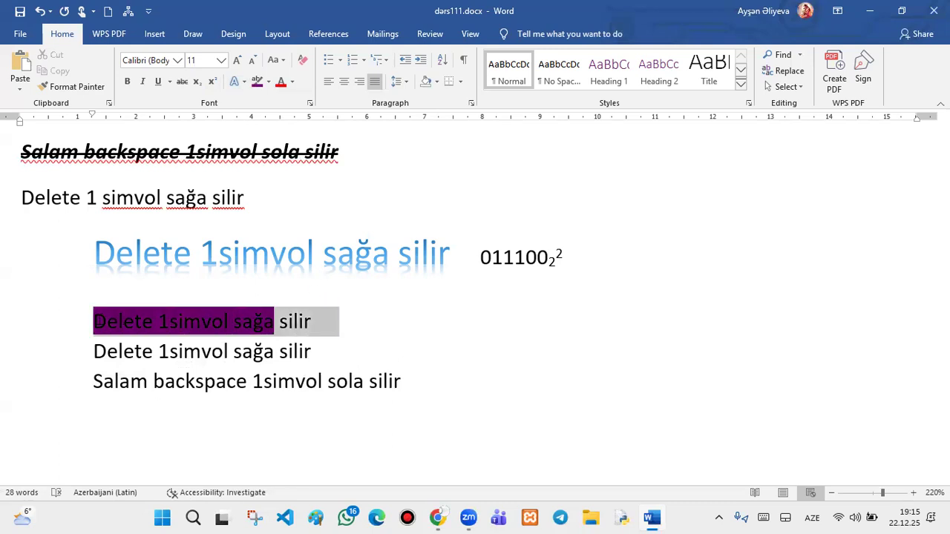
left_click(257, 82)
- Colour the third indented Delete line red and place the cursor after the last line
left_click_drag(349, 352, 118, 340)
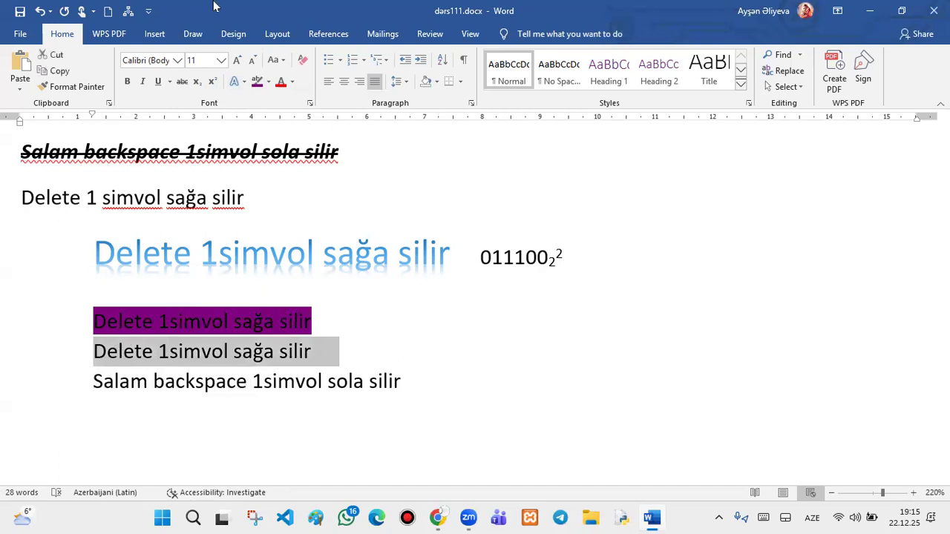
left_click(292, 82)
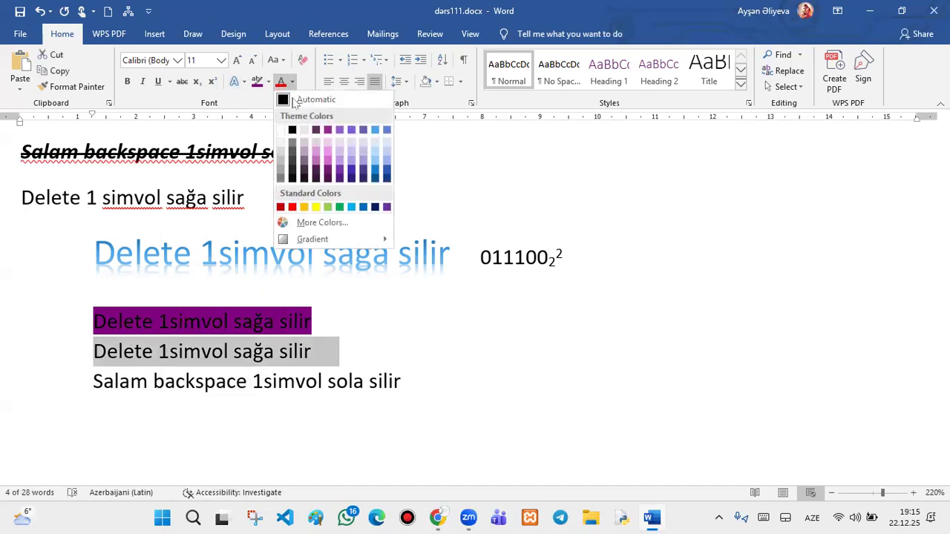
left_click(293, 206)
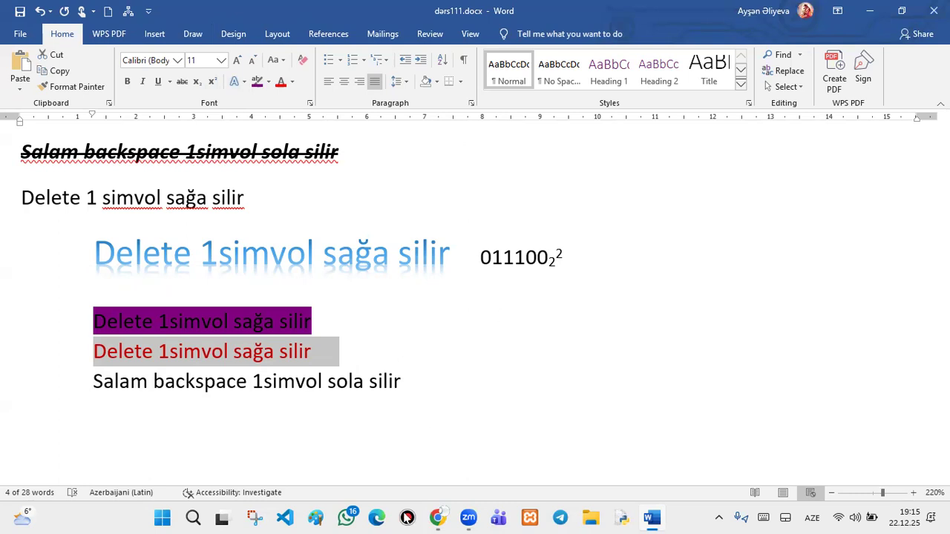
left_click(427, 381)
- Add blank lines below the text and start a list with filled round bullets
key("Return")
key("Return")
key("Return")
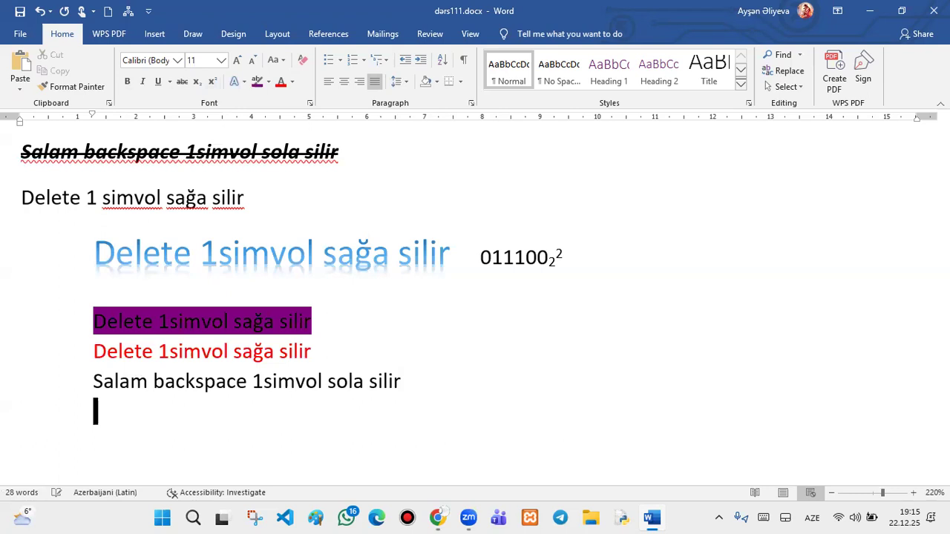
scroll(564, 363, "down", 1)
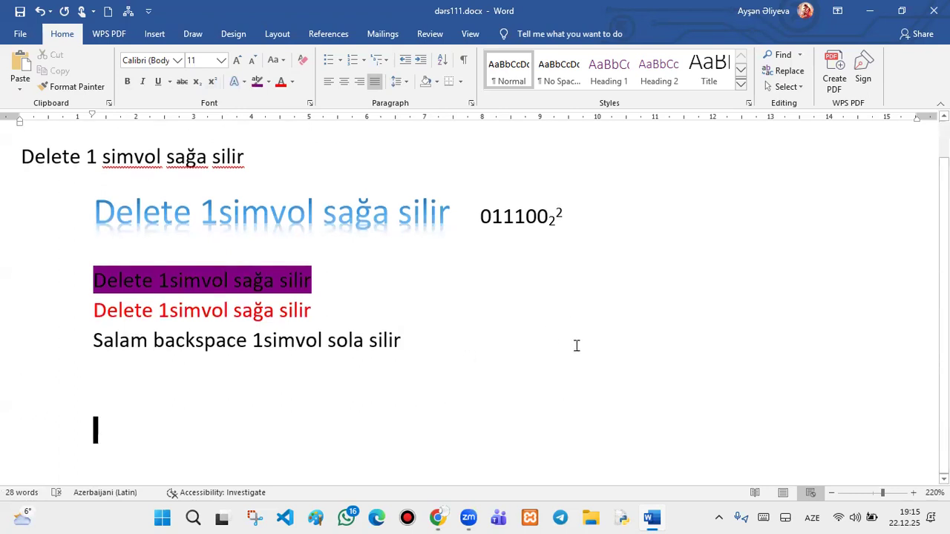
left_click(155, 415)
key("Return")
key("Return")
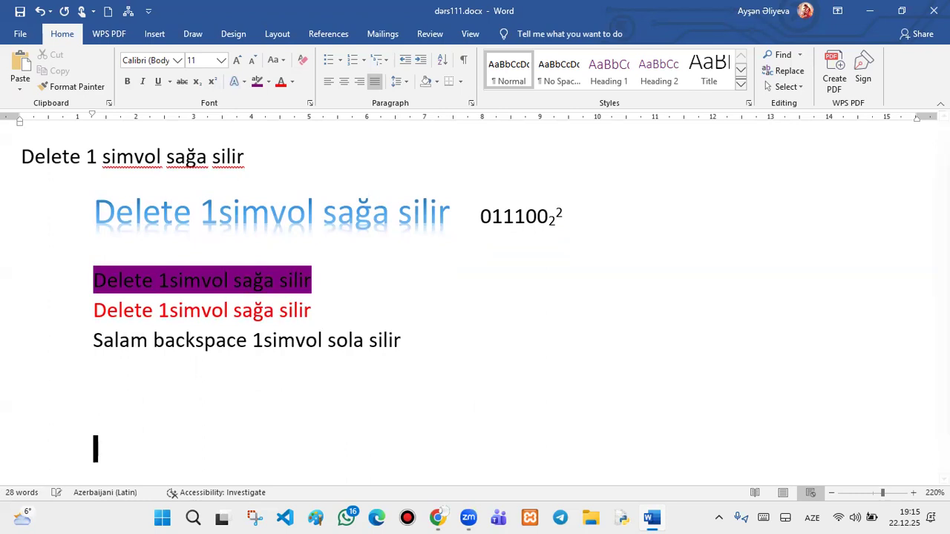
key("Return")
key("Return")
key("Return")
key("Return")
key("Return")
key("Return")
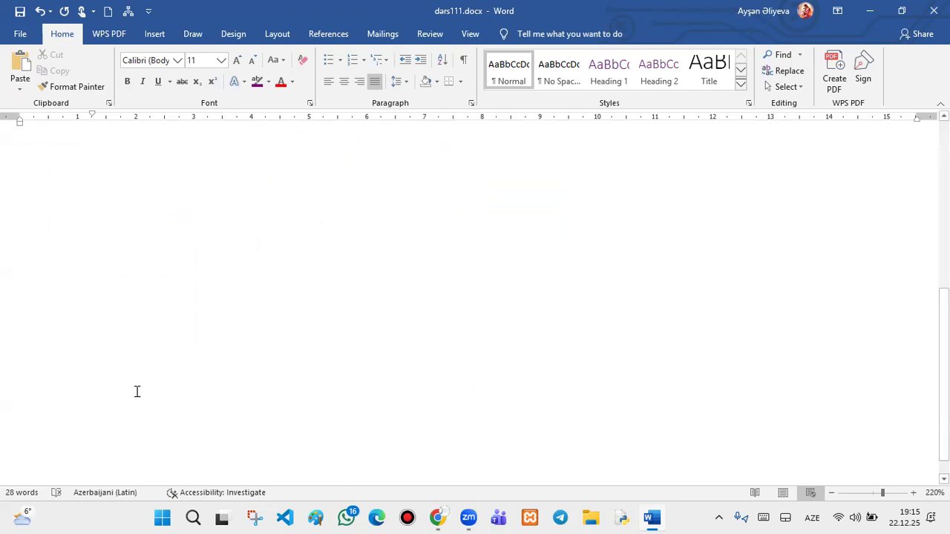
left_click(108, 161)
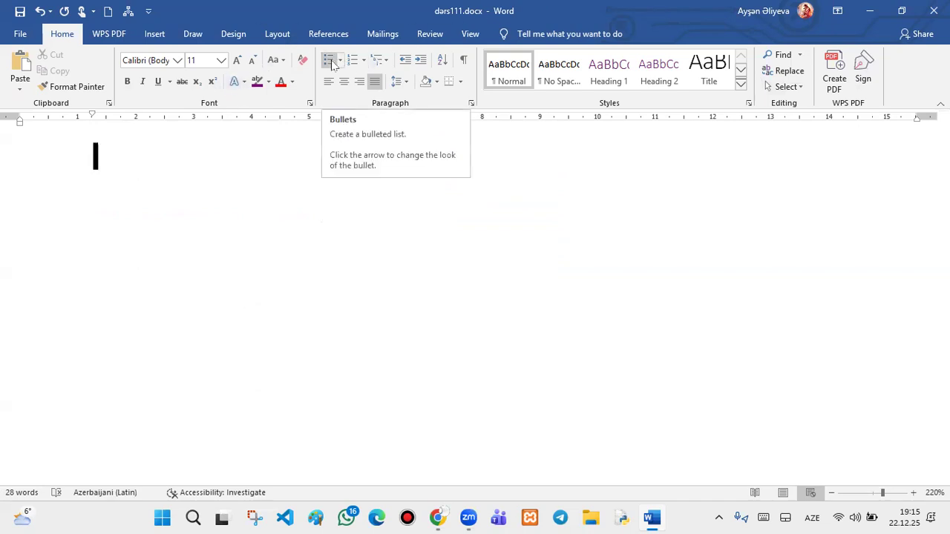
left_click(339, 60)
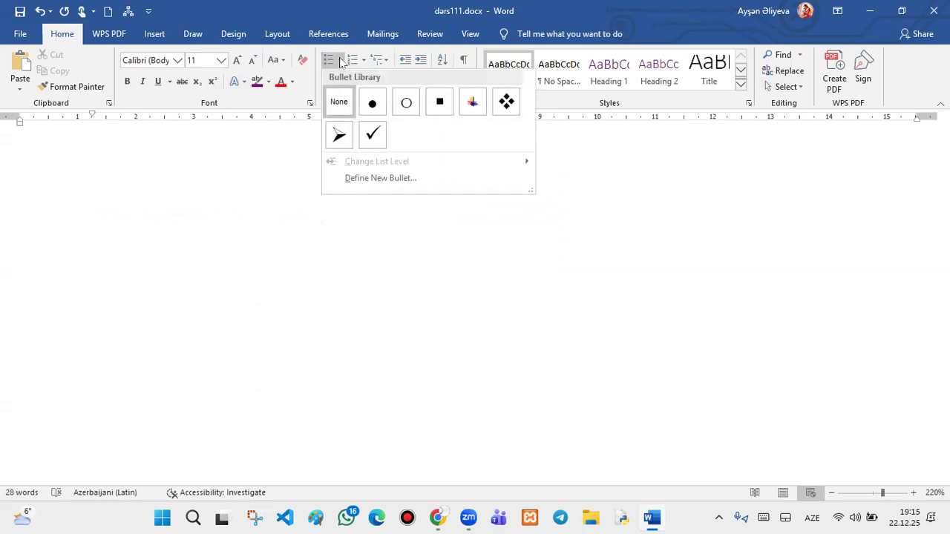
left_click(372, 103)
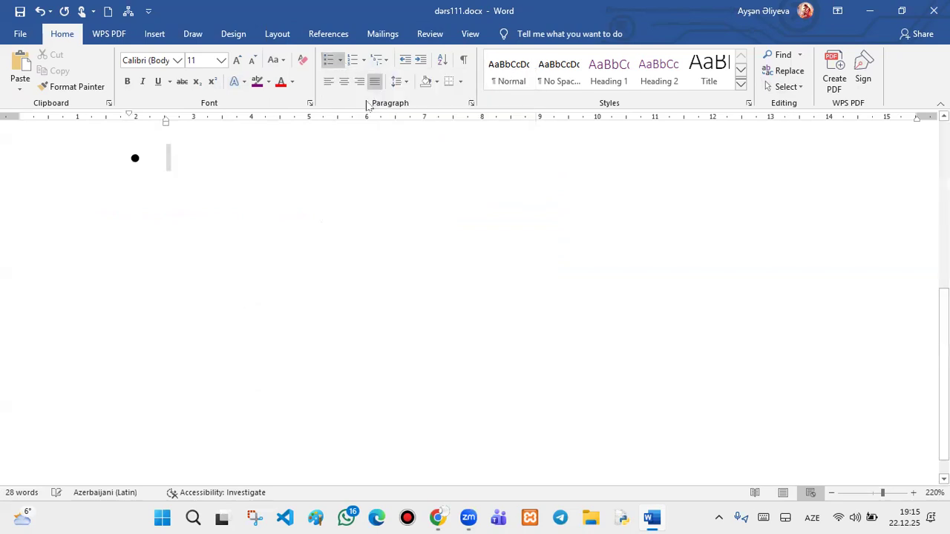
- Type the Salam bullet items, with an unbulleted 'salam' line under the third using Shift+Enter
type("salam")
key("Return")
type("am")
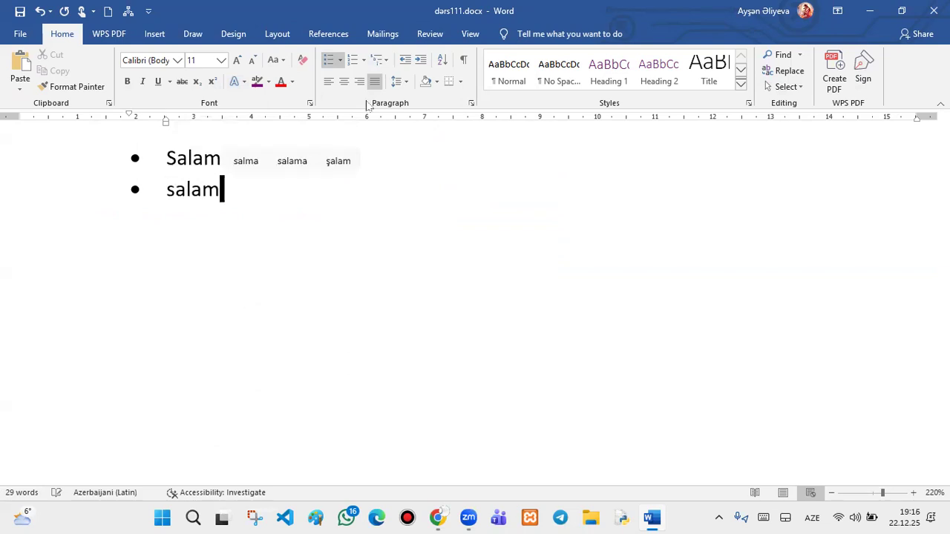
key("Return")
type("salam")
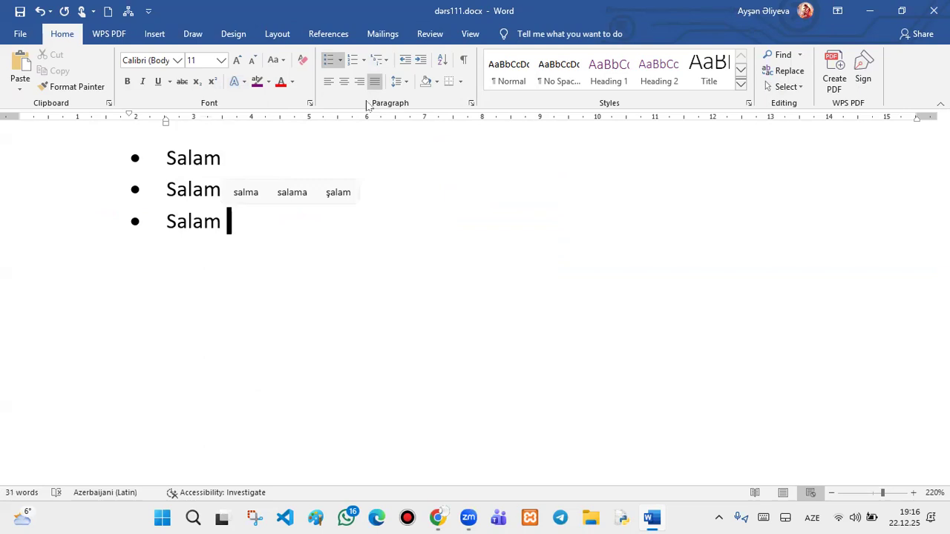
key("shift+Return")
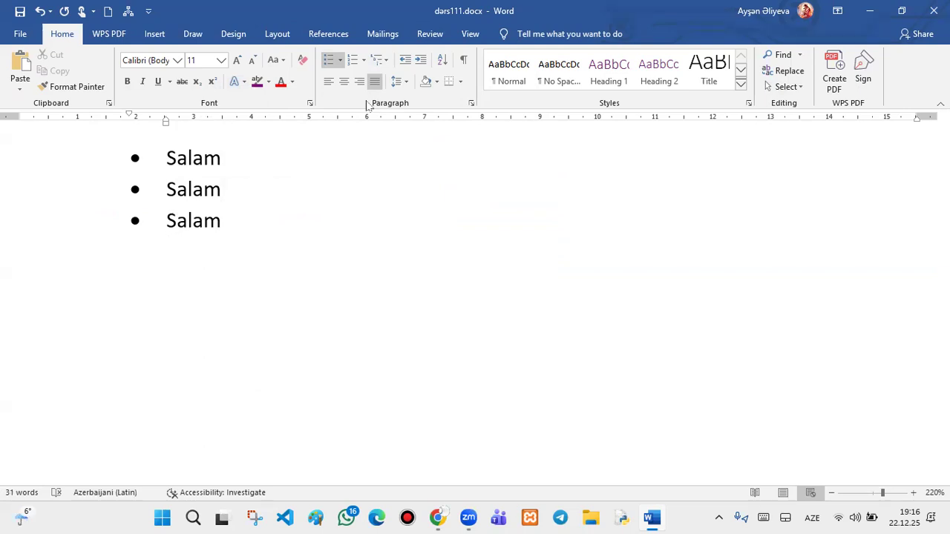
type("salam")
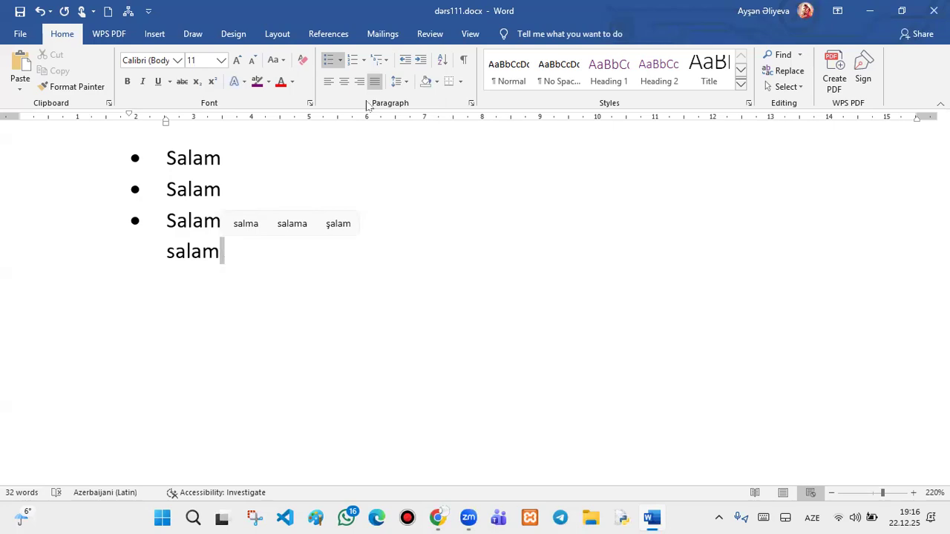
key("Return")
type("sala")
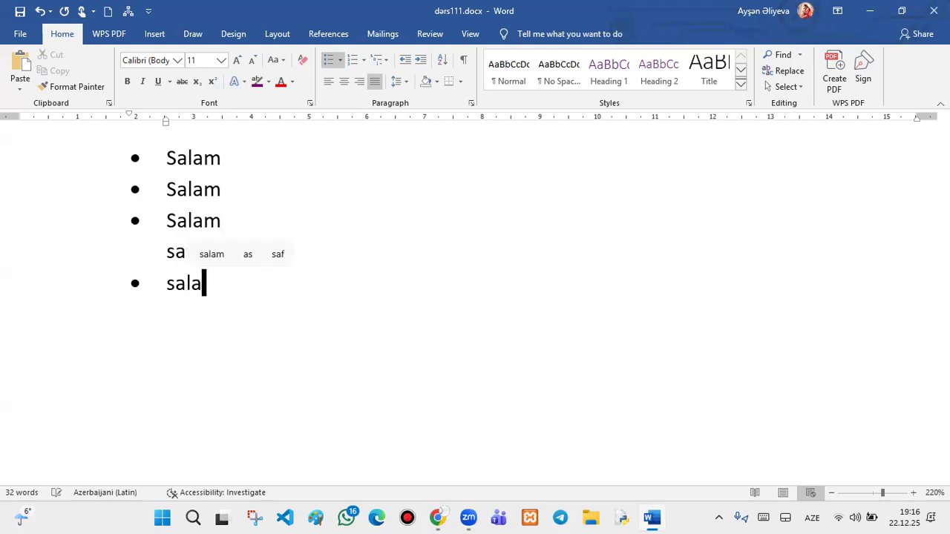
type("m")
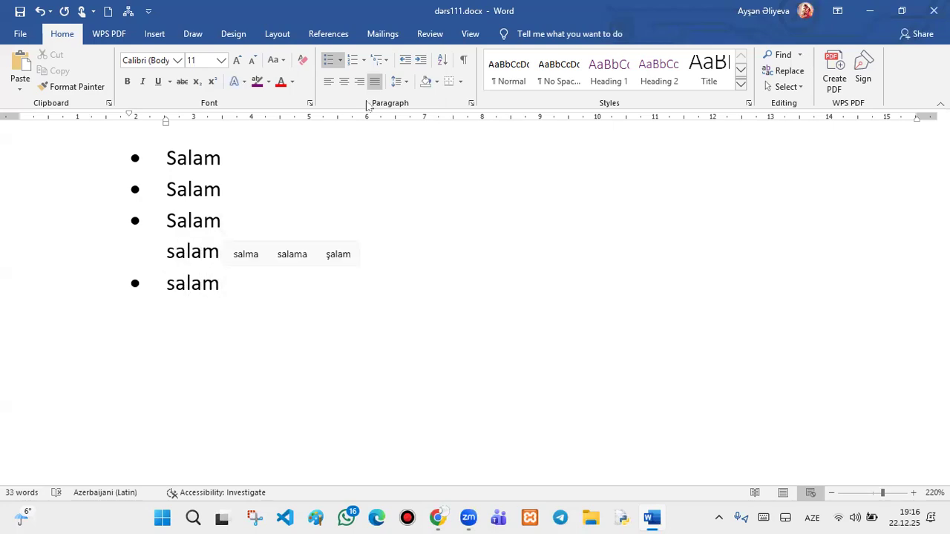
key("Return")
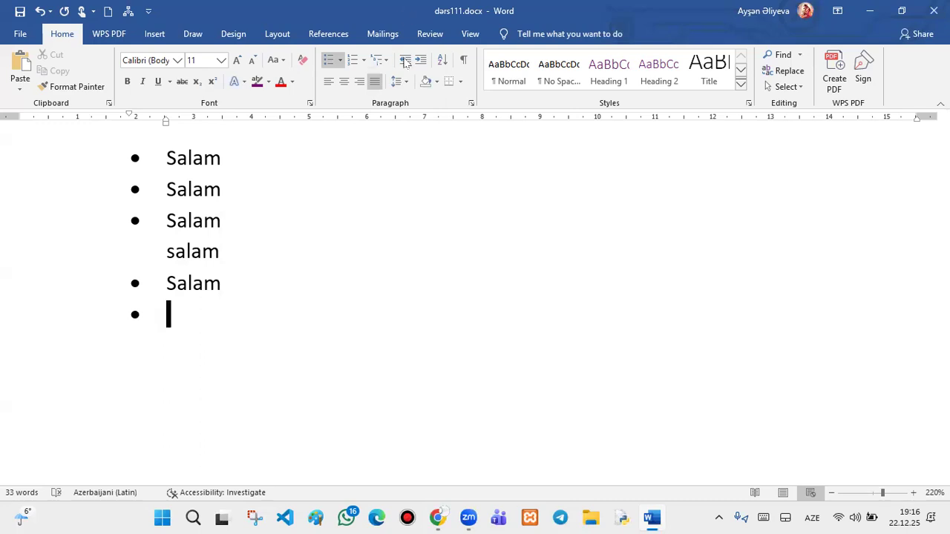
- Select the whole bulleted Salam list
mouse_move(181, 296)
left_click(163, 282)
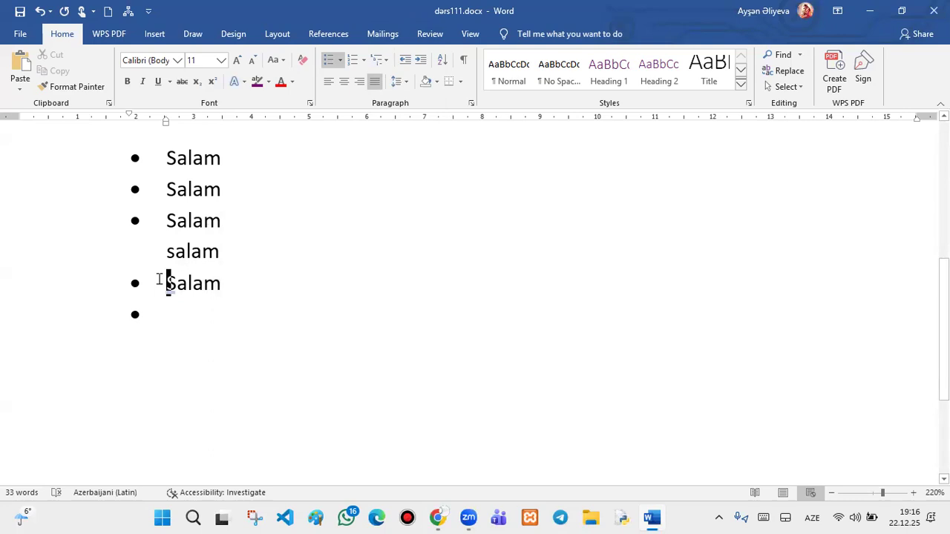
left_click_drag(219, 355, 98, 142)
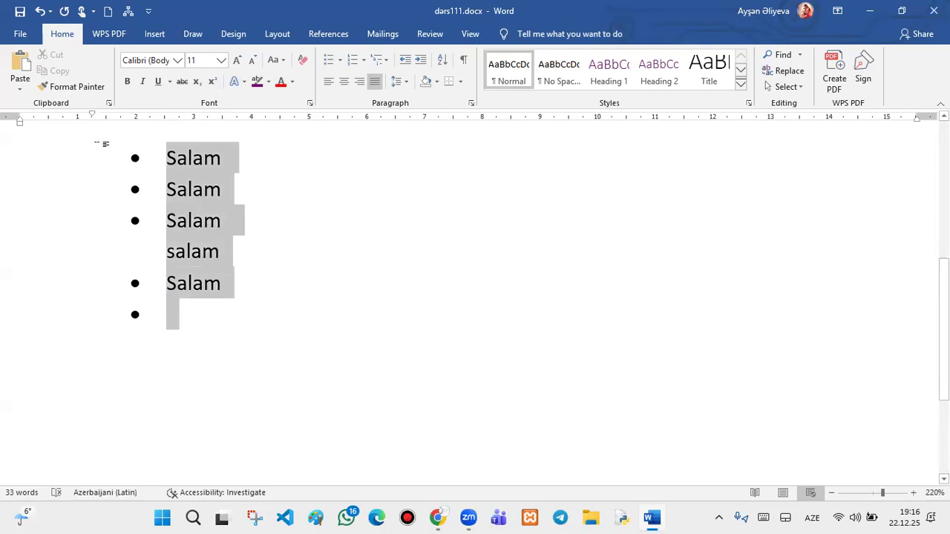
- Try checkmark, arrow and coloured plus-sign bullet styles on the list
left_click(340, 59)
left_click(360, 180)
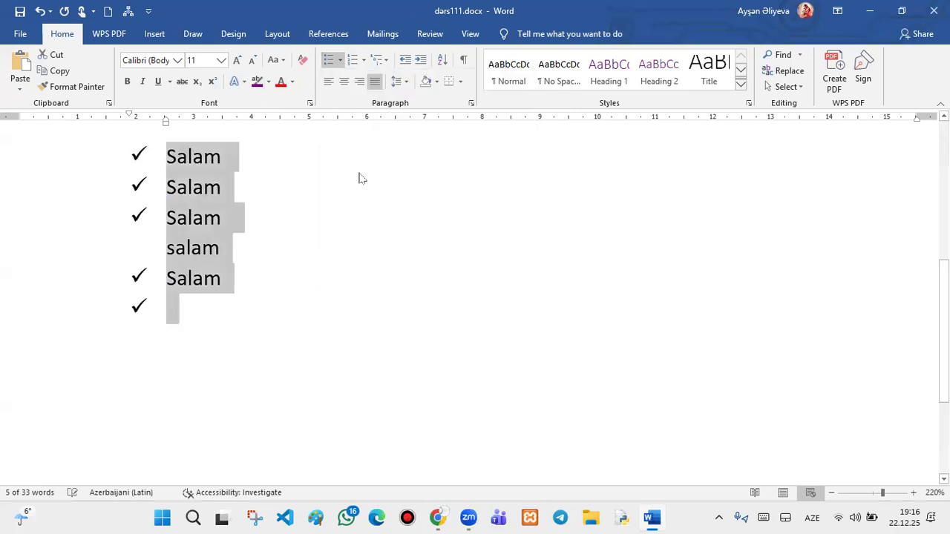
left_click(340, 61)
left_click(331, 182)
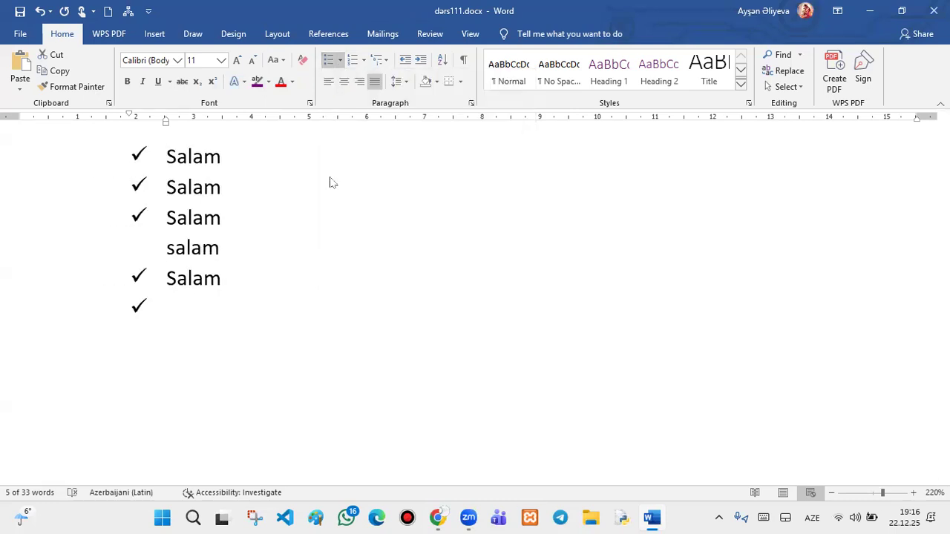
left_click(341, 61)
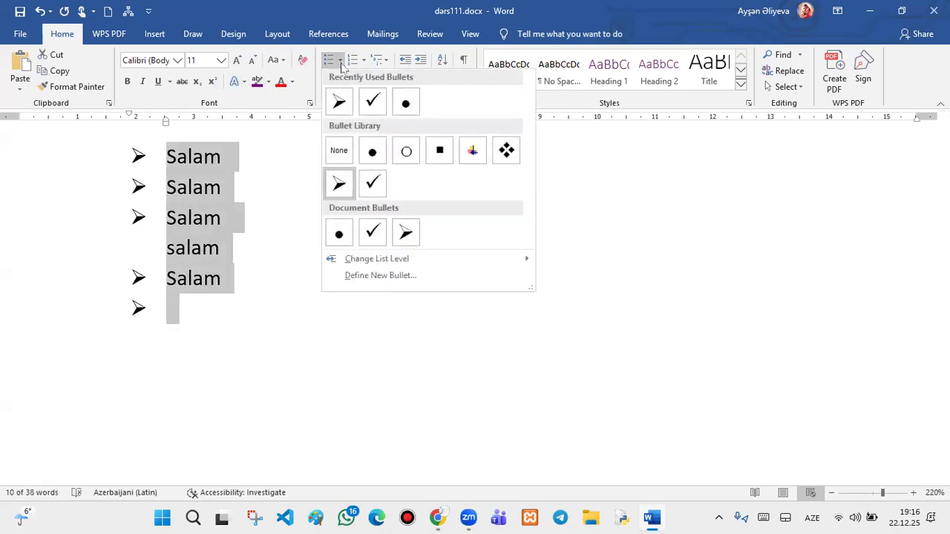
left_click(472, 151)
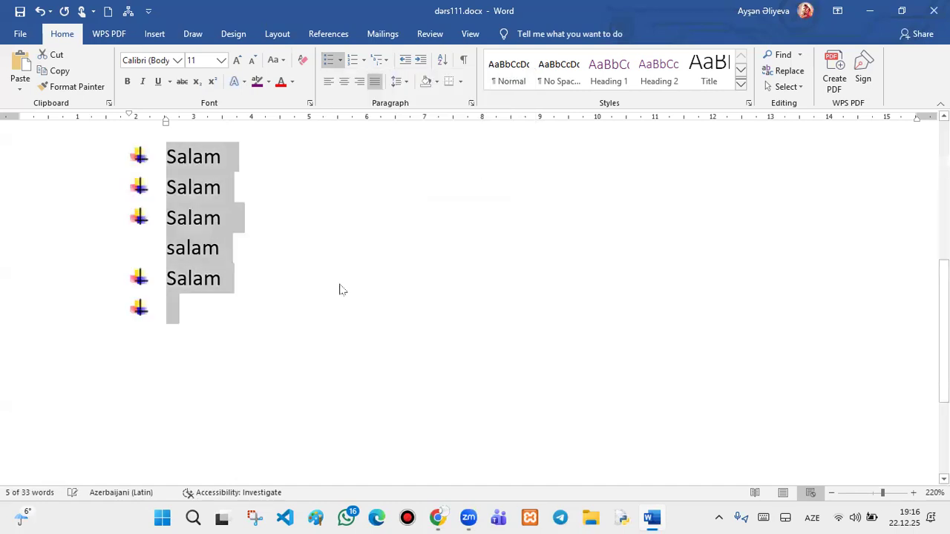
- Convert the list to numbering, then letter it a), b), c), d)
left_click(186, 321)
left_click_drag(186, 320, 164, 143)
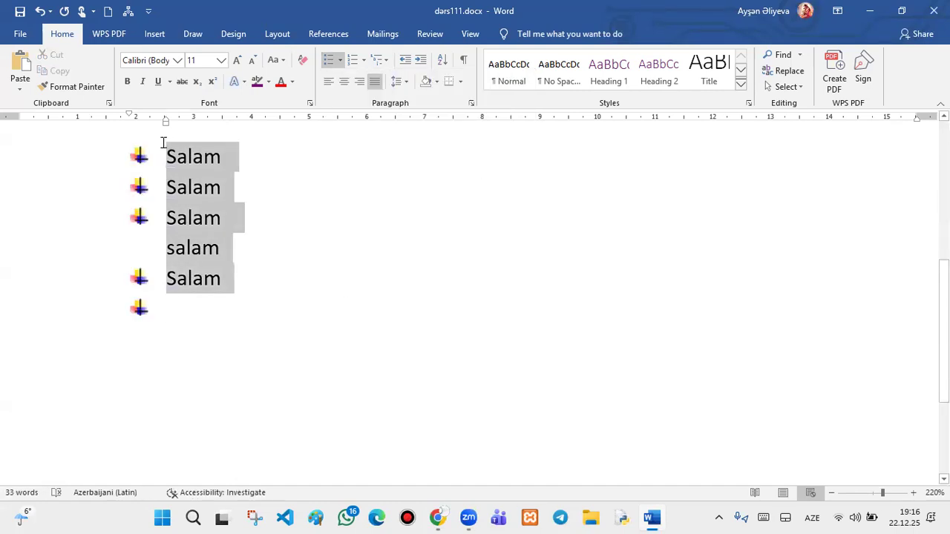
left_click(357, 62)
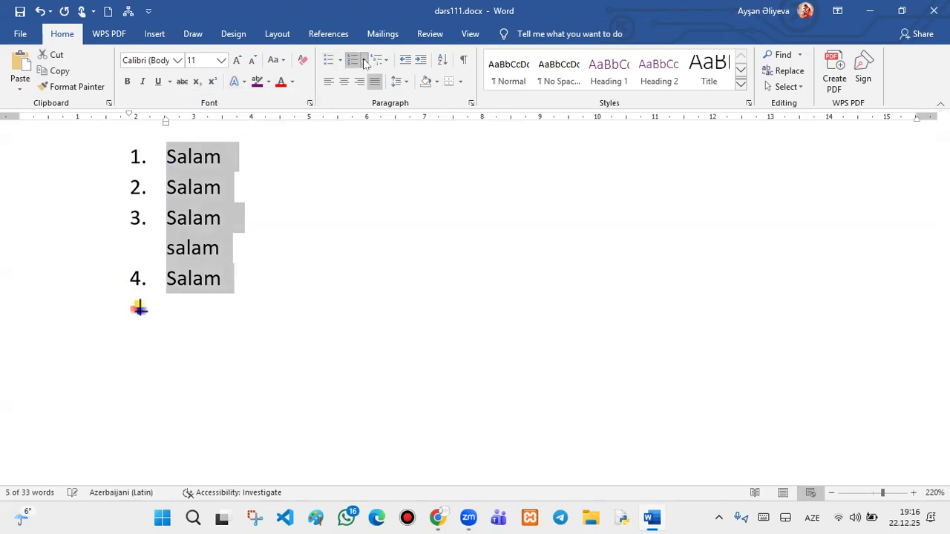
left_click(363, 61)
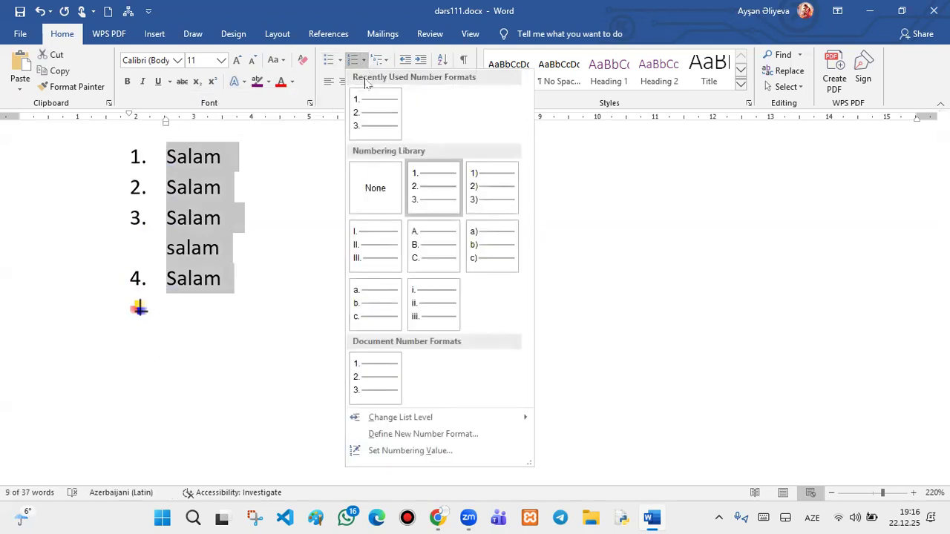
left_click(479, 256)
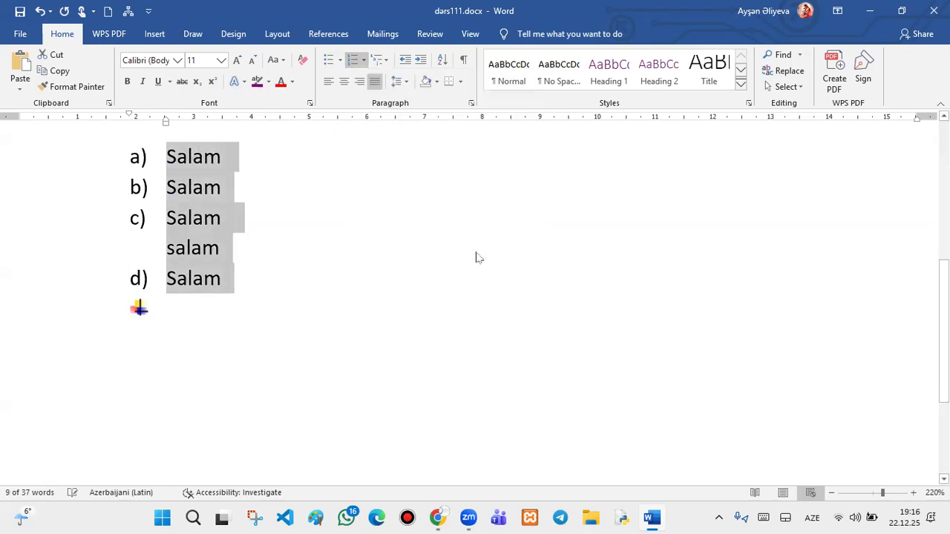
- Add a lettered item e) reading 'salam' after item d)
left_click(291, 298)
key("BackSpace")
key("Return")
key("BackSpace")
key("Return")
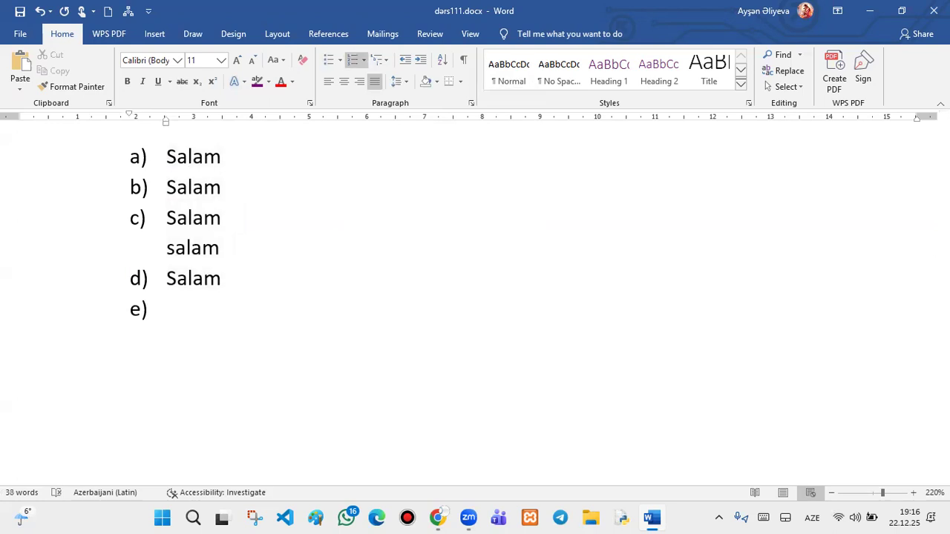
type("salam")
key("Return")
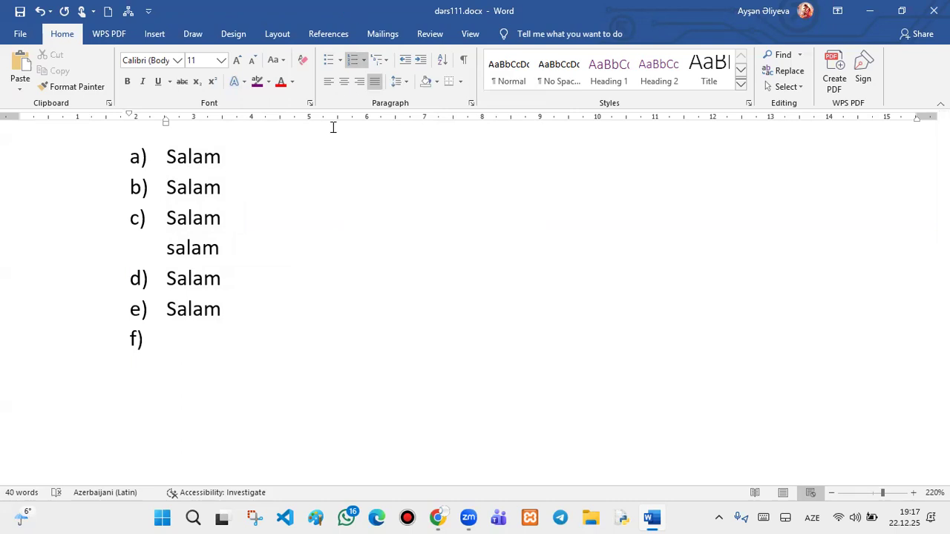
- Apply multilevel numbering to items a)–e) and add a sixth 'salam' item after item 5
left_click_drag(224, 298, 158, 146)
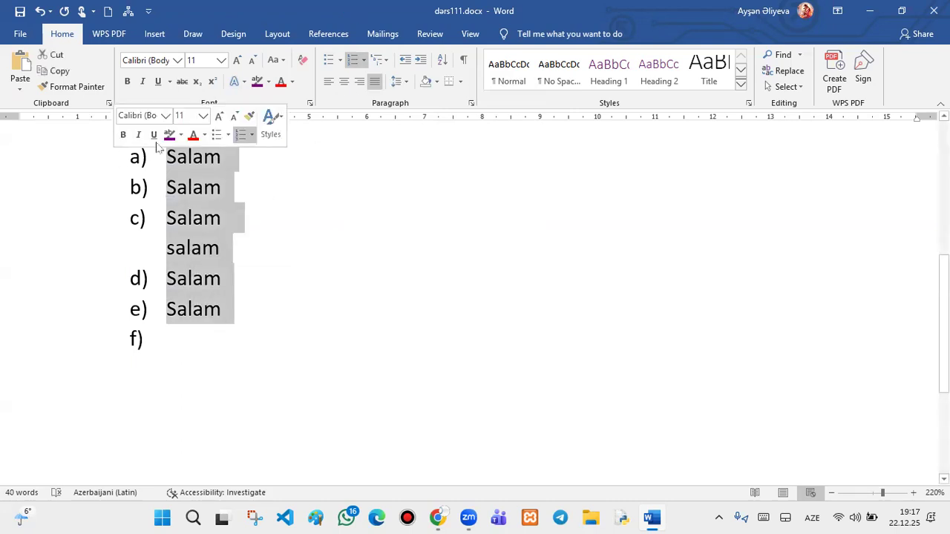
left_click(381, 62)
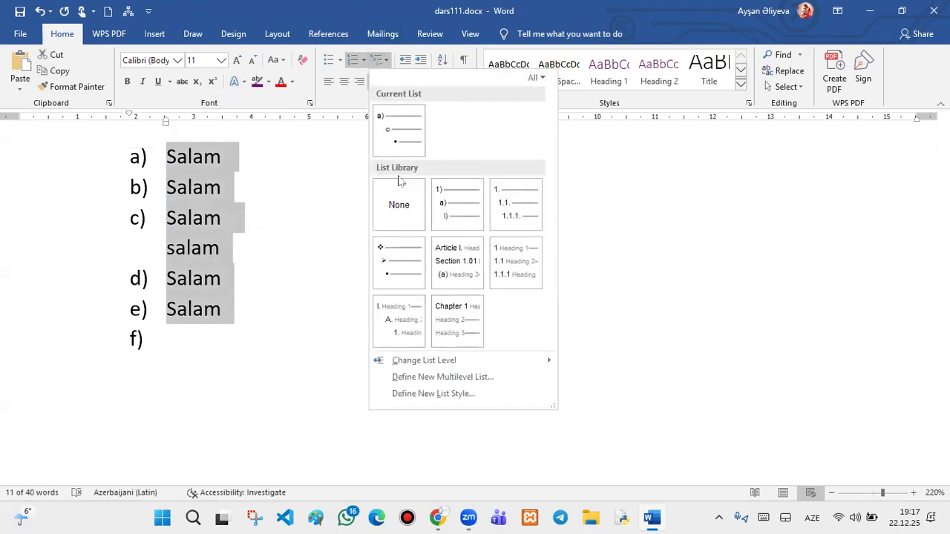
left_click(511, 218)
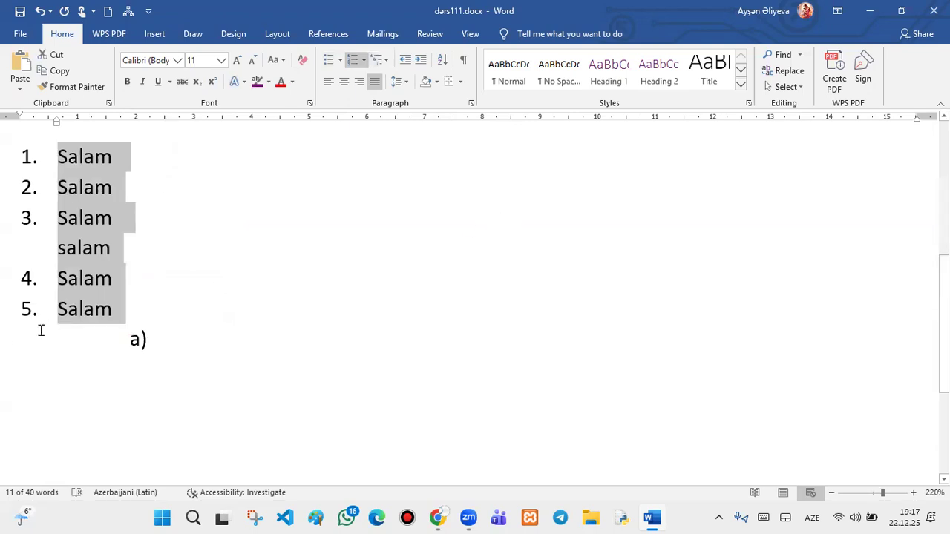
left_click(152, 341)
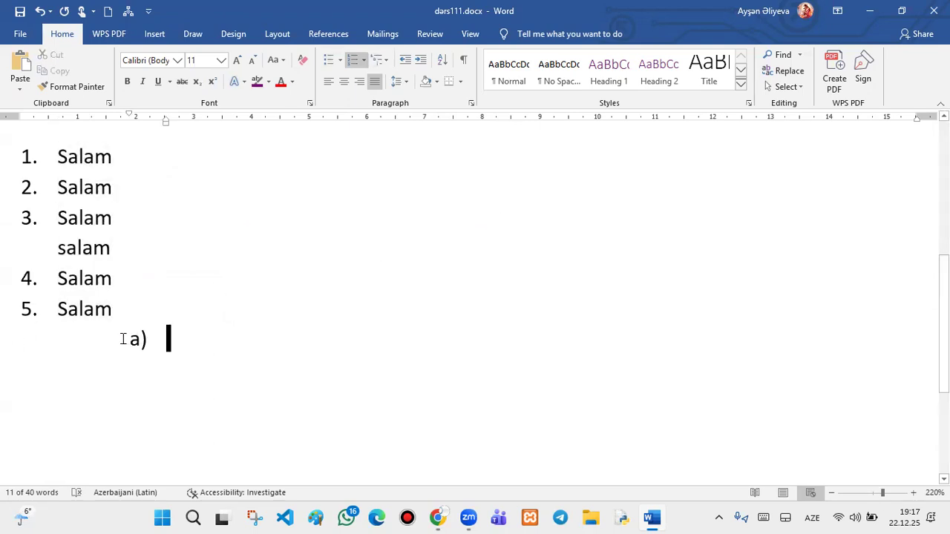
key("BackSpace")
key("BackSpace")
key("BackSpace")
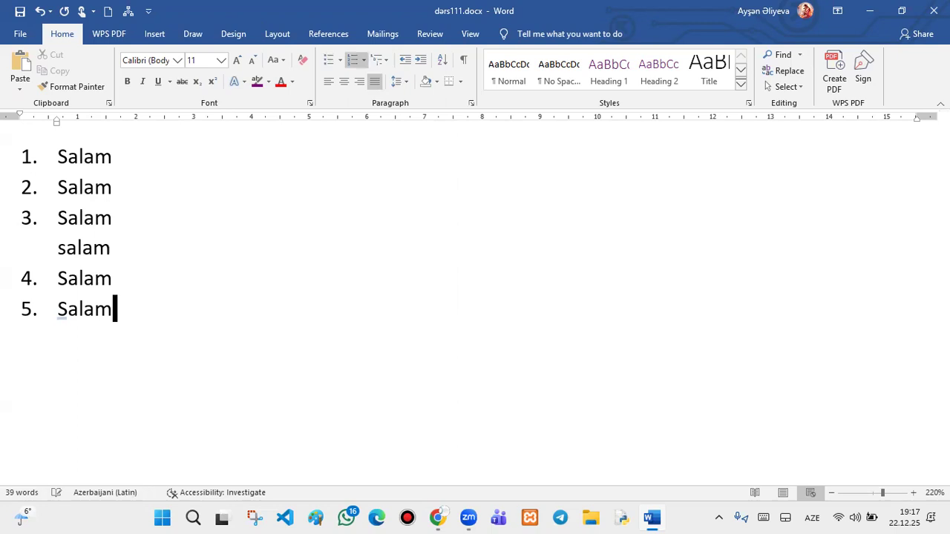
key("Return")
type("salam")
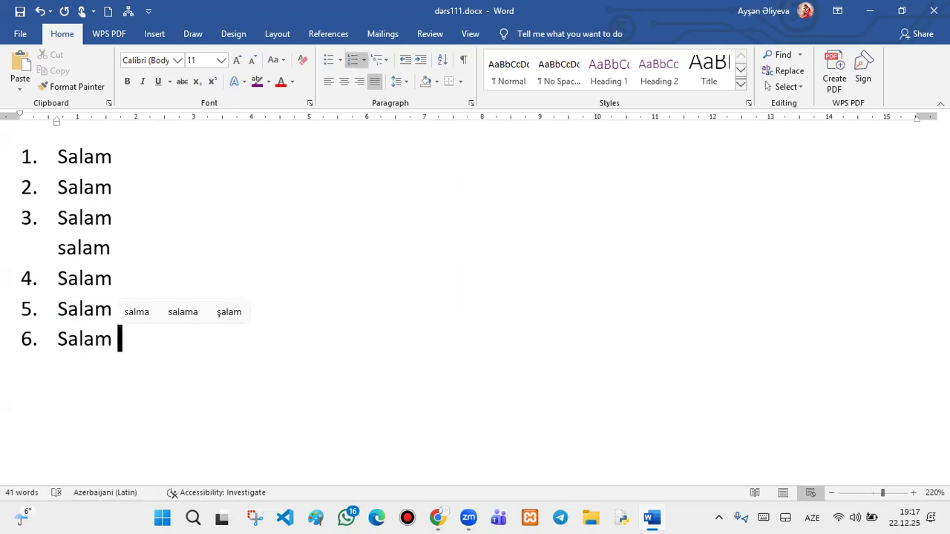
- Apply the 1/1.1/1.1.1 multilevel style and demote two items to sub-items 1.1 and 1.2
left_click(387, 63)
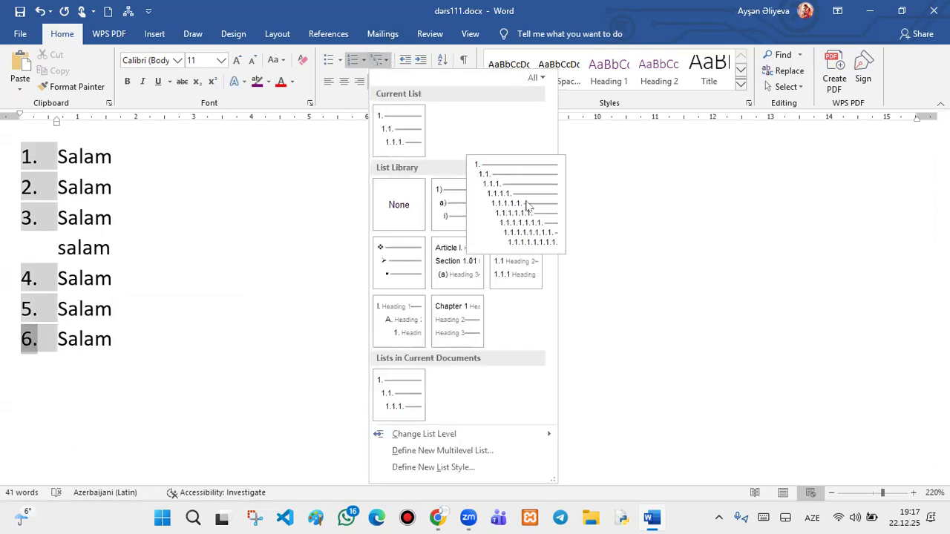
left_click(45, 157)
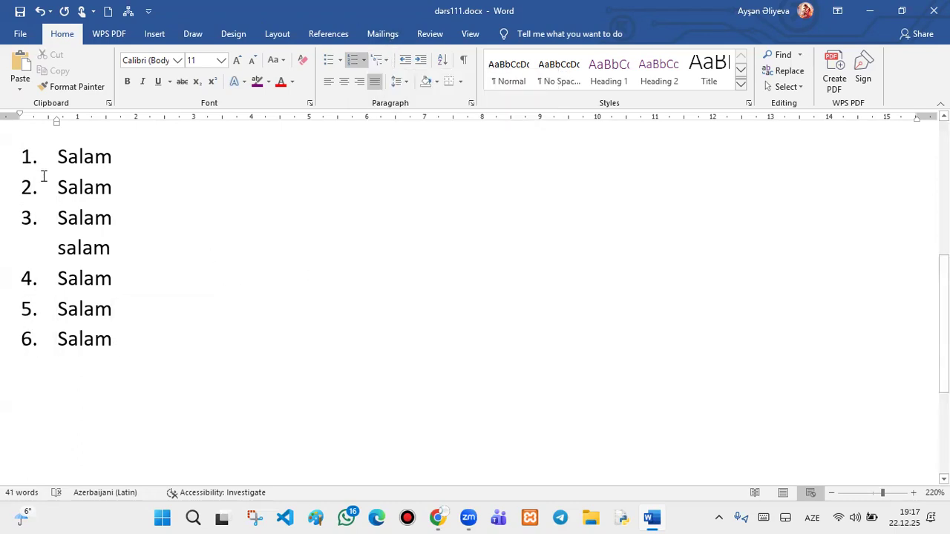
left_click(46, 186)
key("Tab")
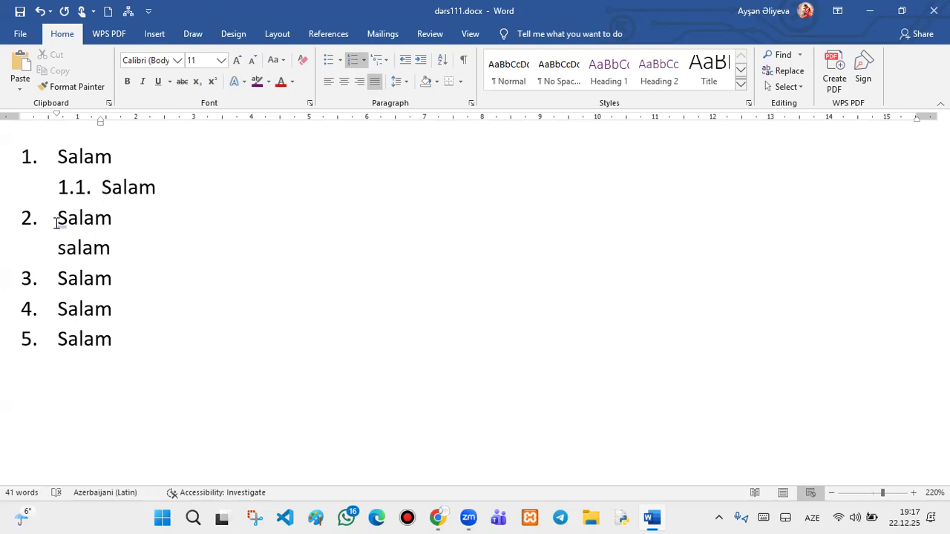
left_click(57, 223)
key("Tab")
- Demote item 3 to 2.1, push the last item to level 2.1.1.1.1.1, then minimize Word
left_click(57, 277)
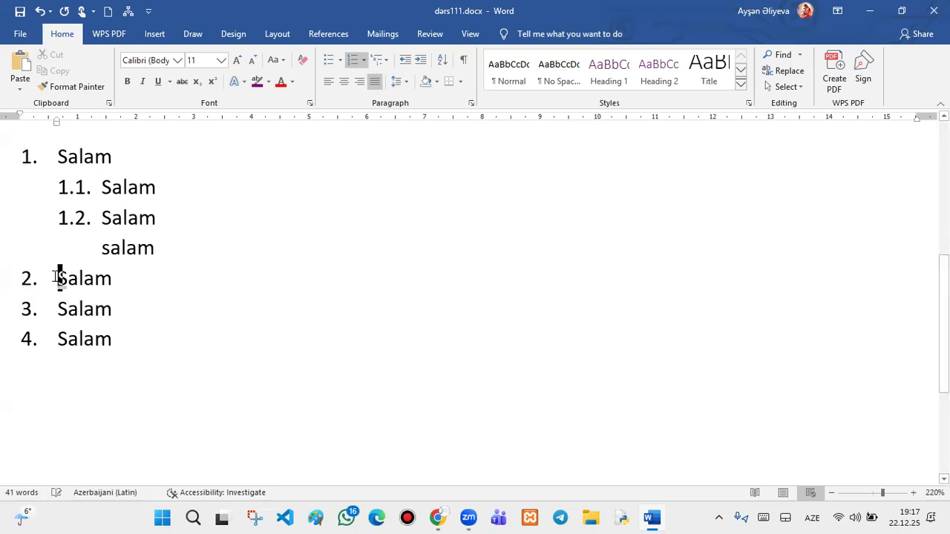
left_click(58, 314)
key("Tab")
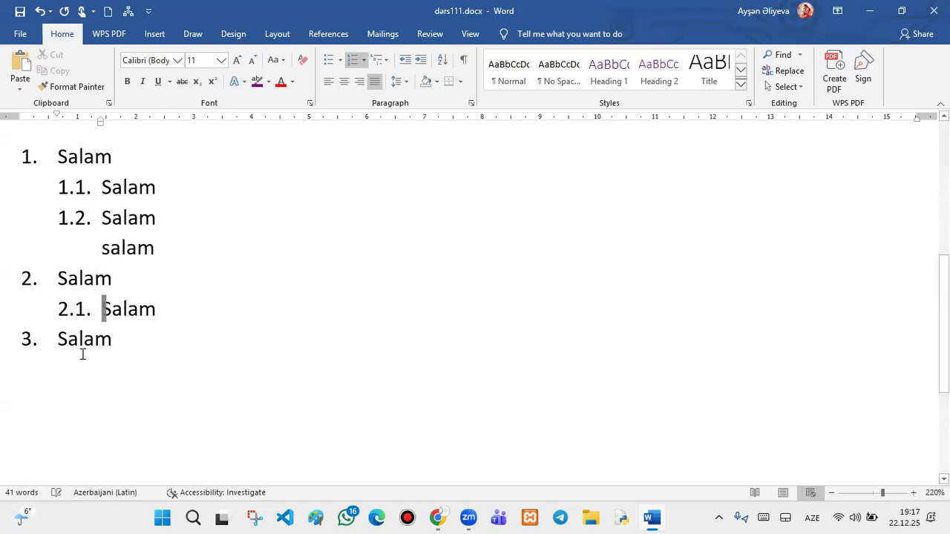
left_click(46, 343)
key("Tab")
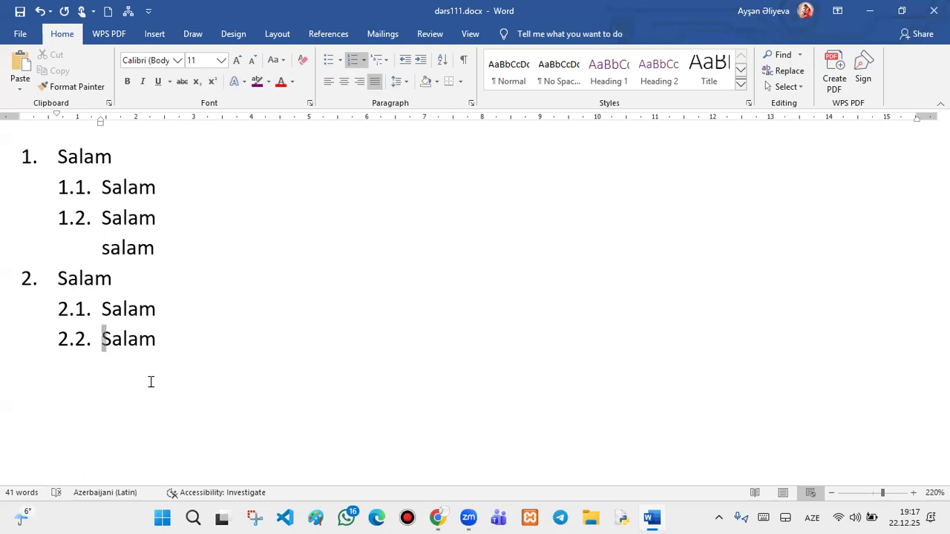
key("Tab")
key("Tab")
key("Tab")
key("Tab")
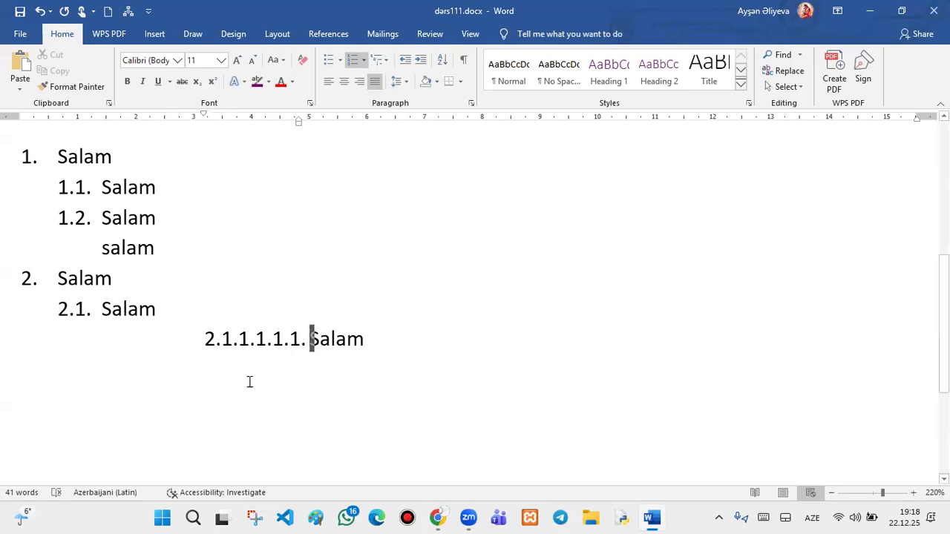
left_click(875, 6)
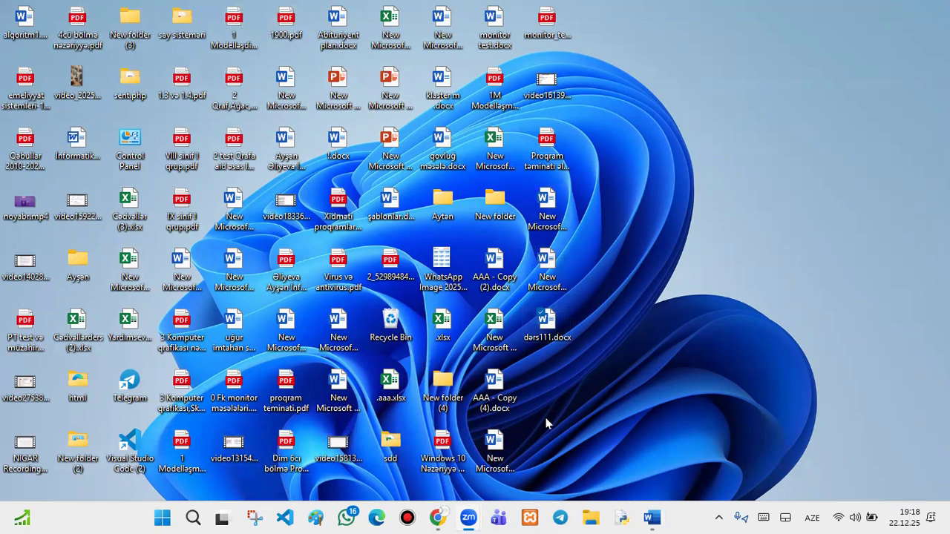
left_click(190, 517)
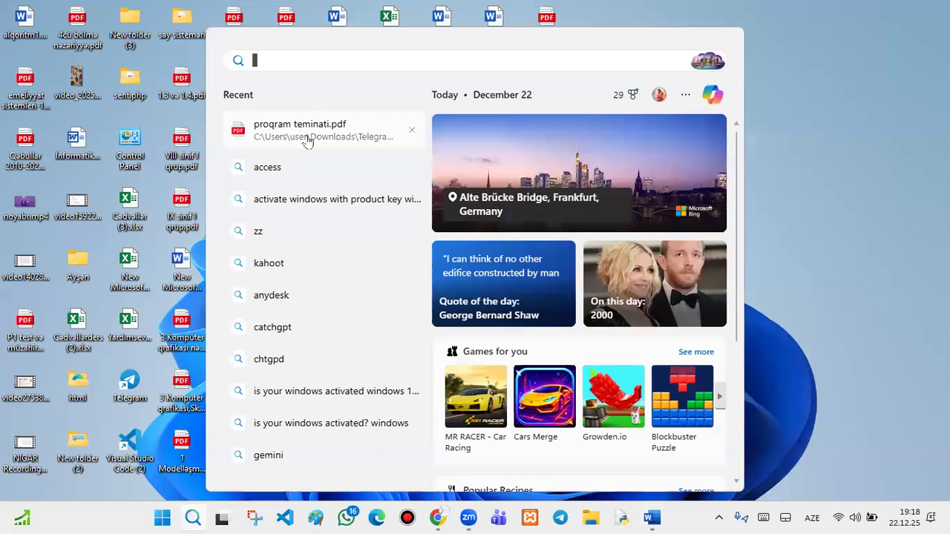
type("is")
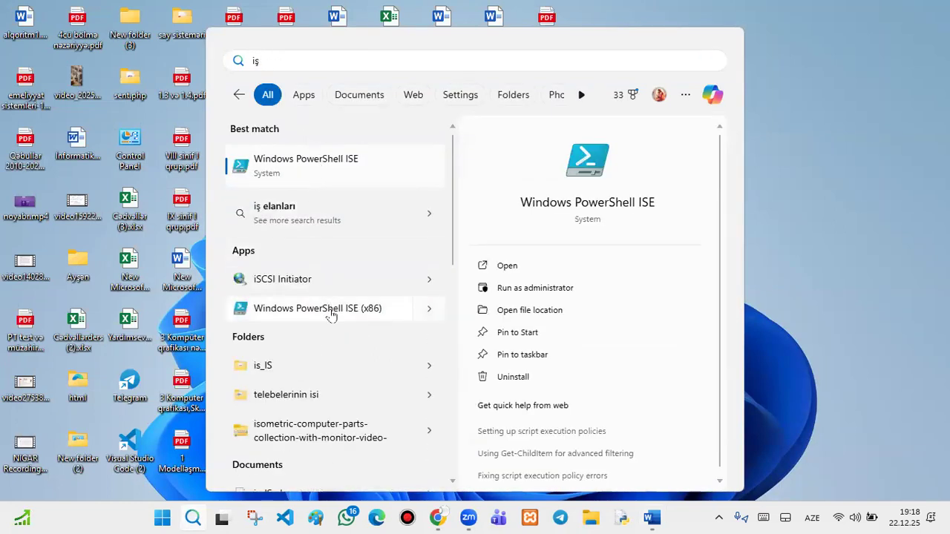
scroll(315, 365, "down", 6)
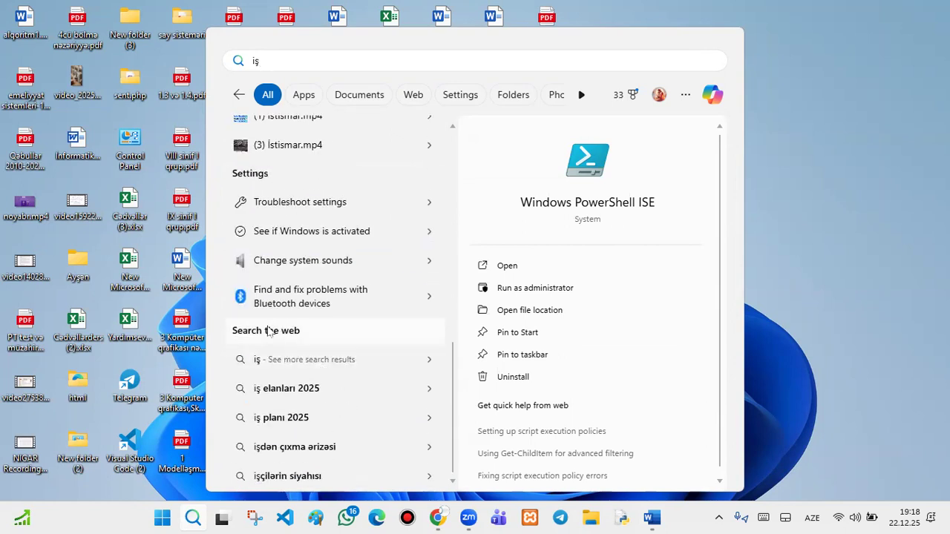
scroll(269, 331, "up", 5)
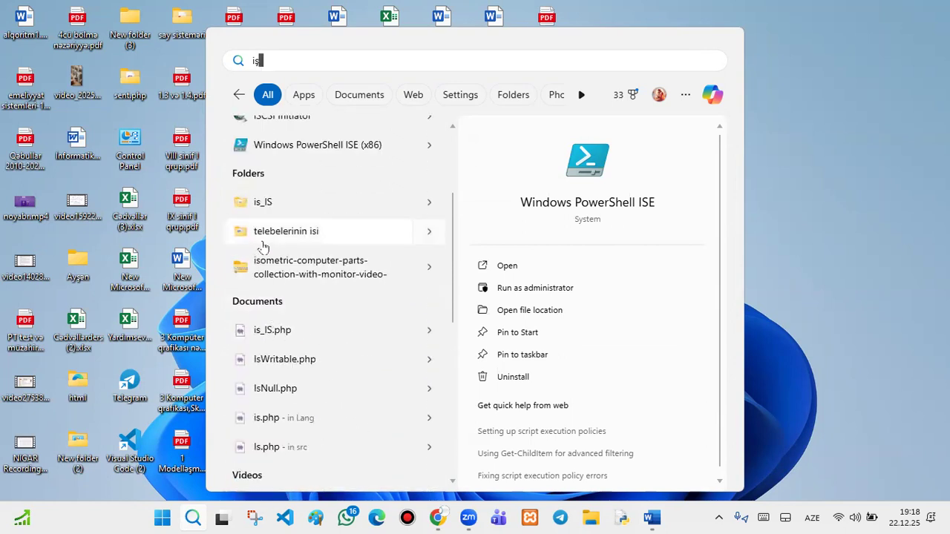
scroll(263, 247, "up", 1)
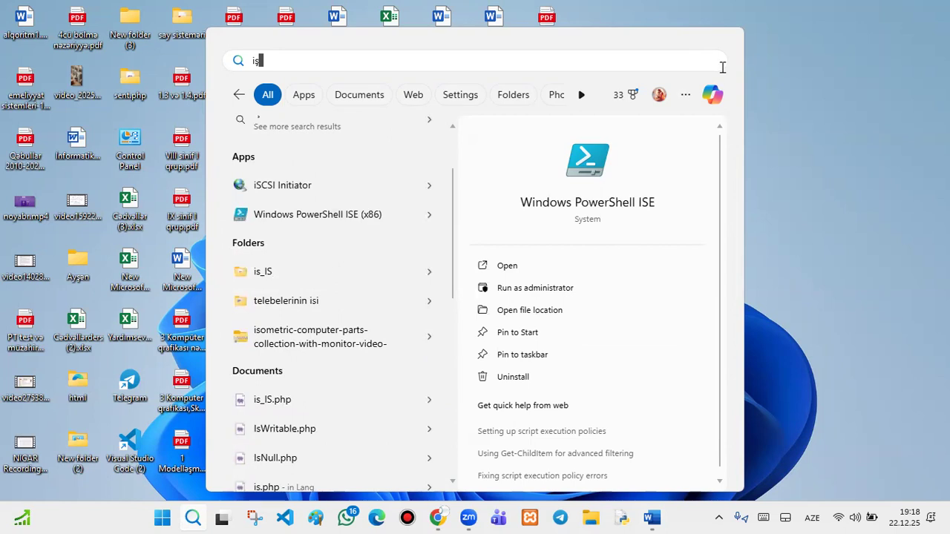
left_click(756, 55)
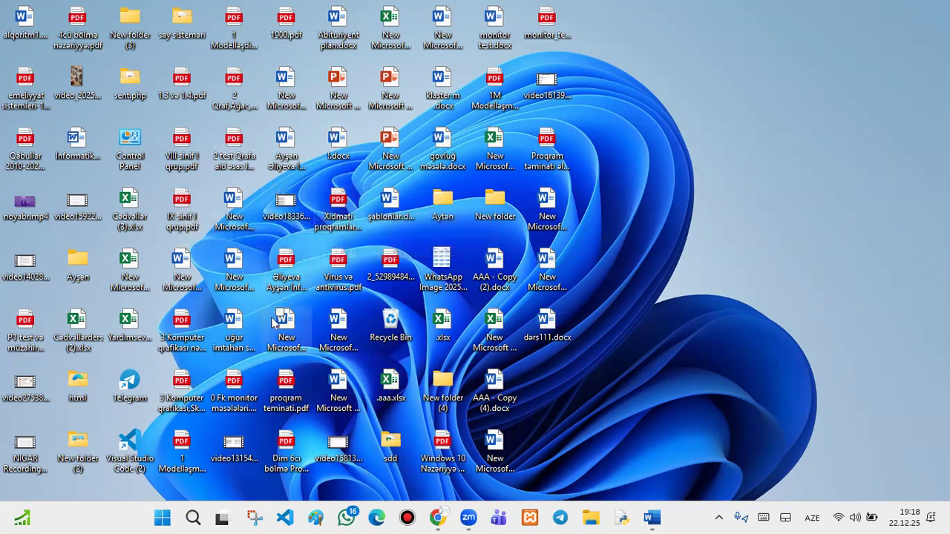
- Open 'uğur imtahan suallar.docx' from the desktop, scroll through it, and close it
double_click(235, 338)
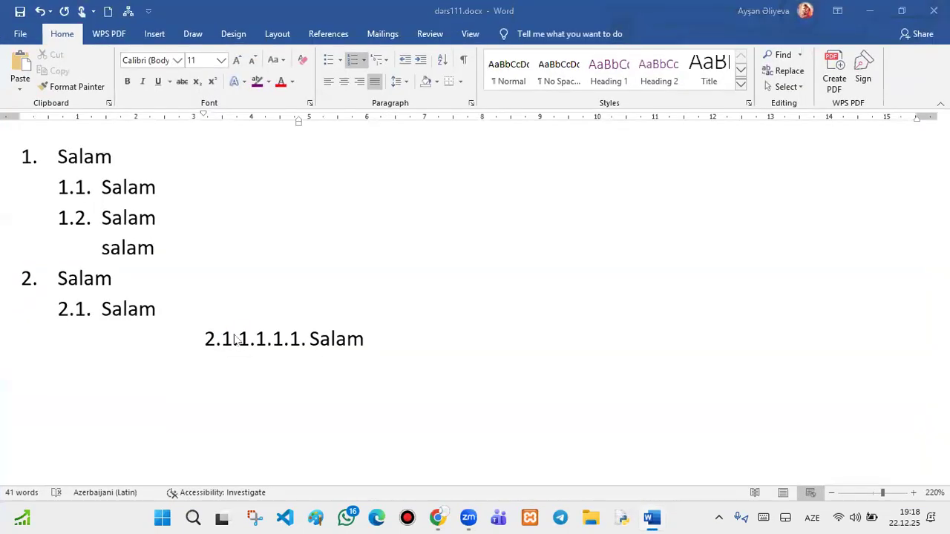
scroll(420, 215, "down", 15)
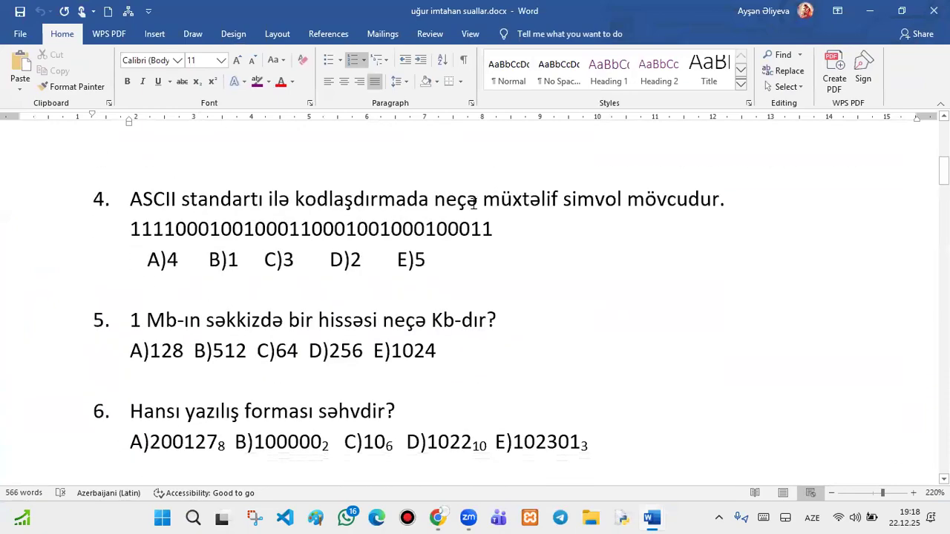
scroll(477, 209, "down", 12)
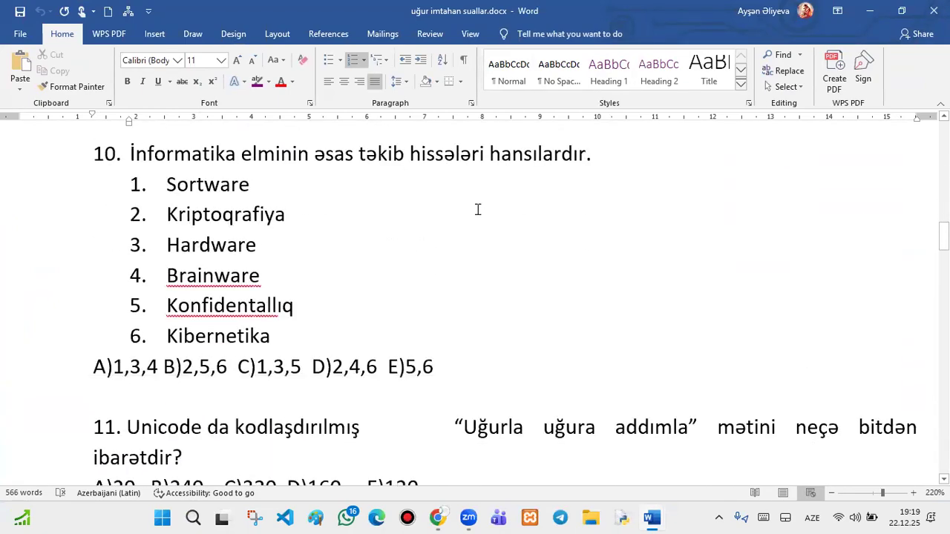
scroll(477, 204, "down", 10)
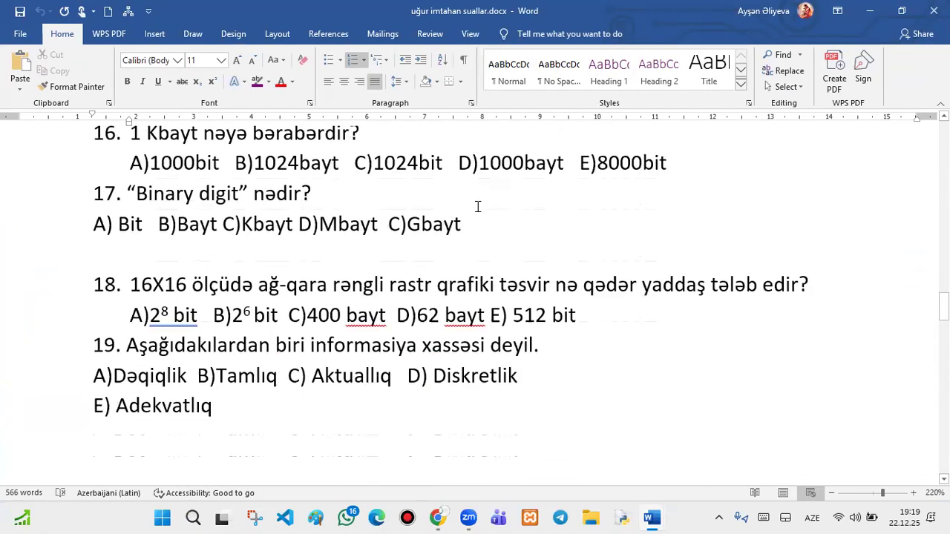
scroll(340, 206, "down", 10)
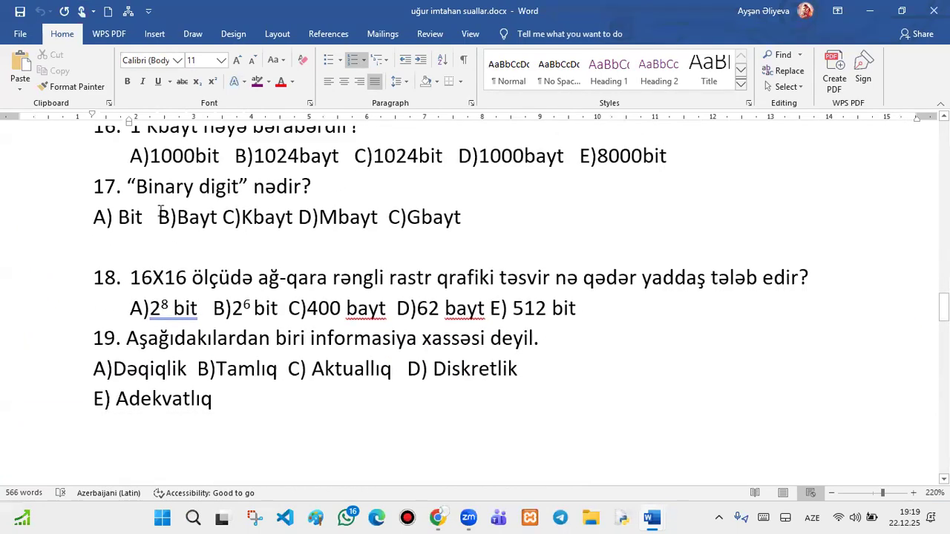
scroll(389, 367, "down", 15)
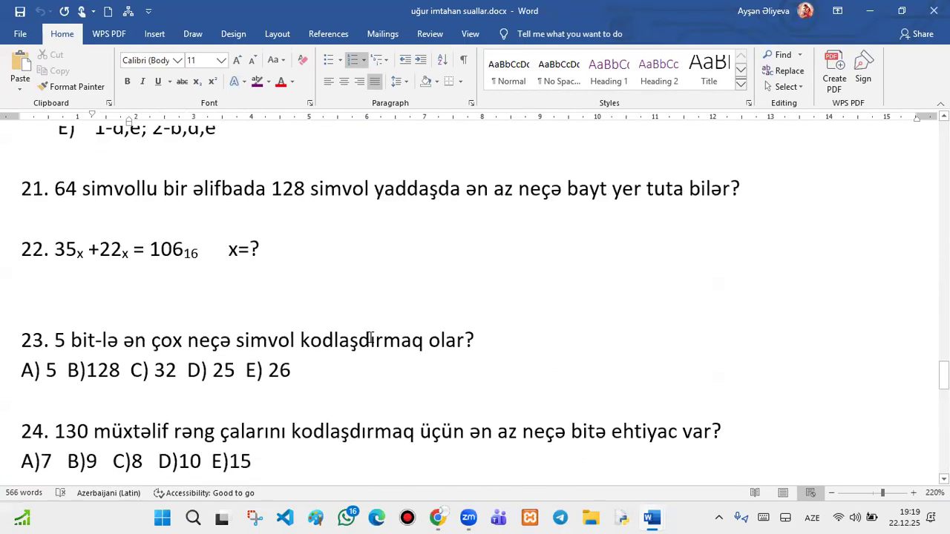
scroll(367, 328, "down", 5)
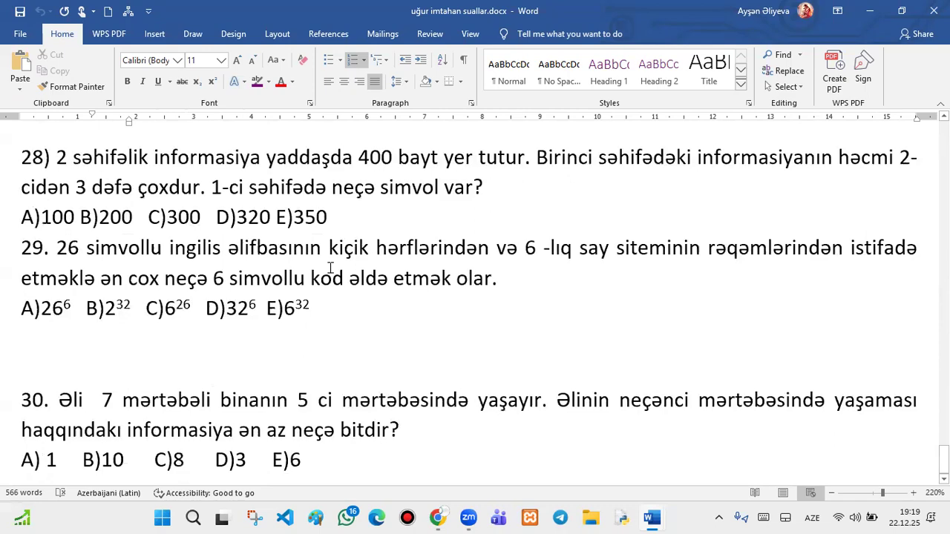
scroll(327, 234, "up", 4)
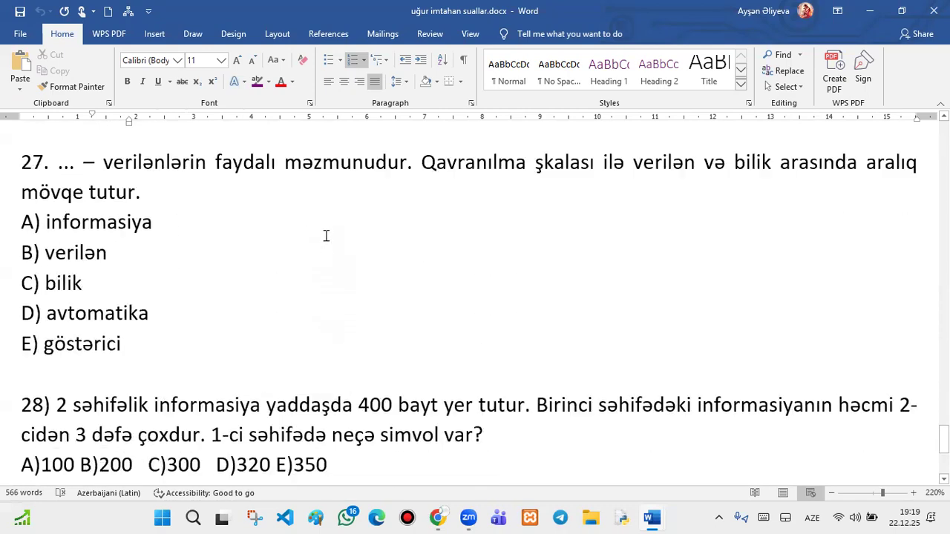
scroll(701, 327, "up", 3)
scroll(692, 296, "up", 20)
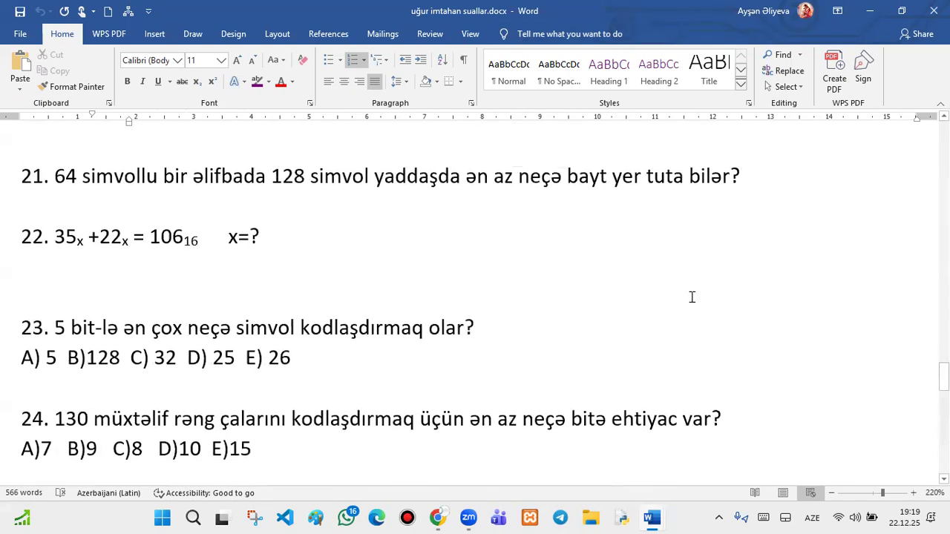
scroll(692, 297, "up", 6)
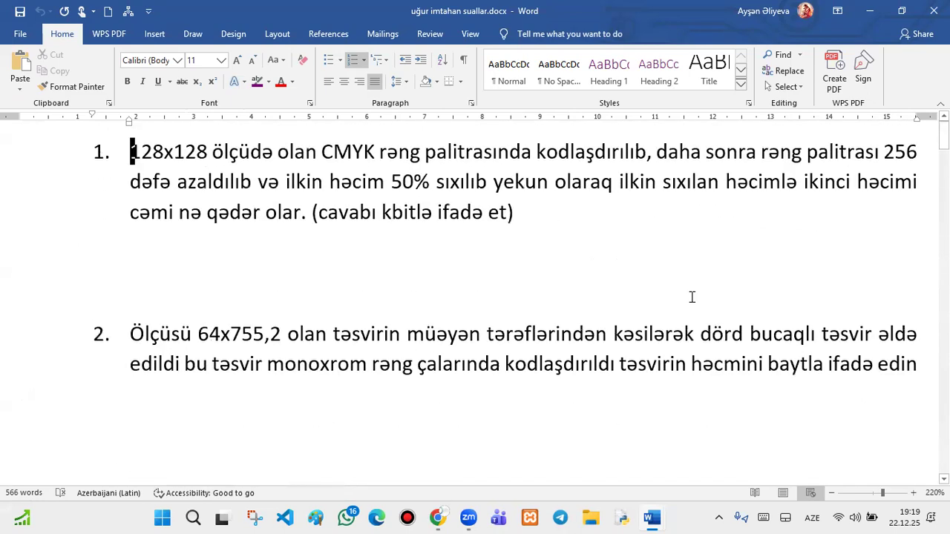
left_click(934, 11)
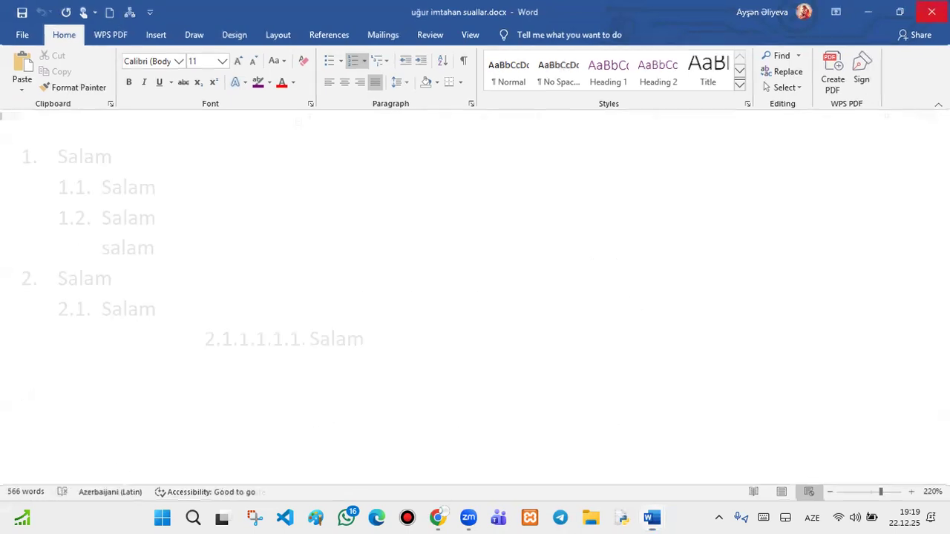
double_click(858, 11)
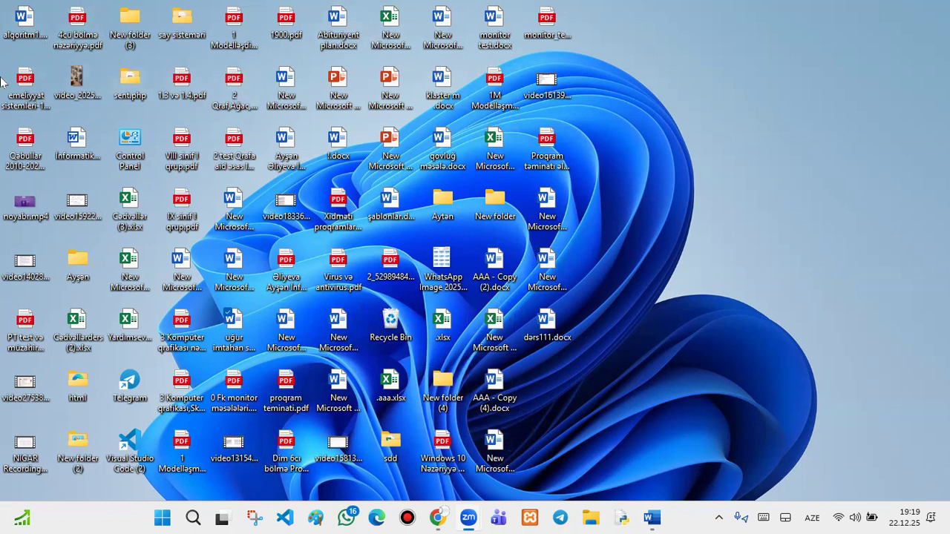
left_click(72, 146)
double_click(68, 141)
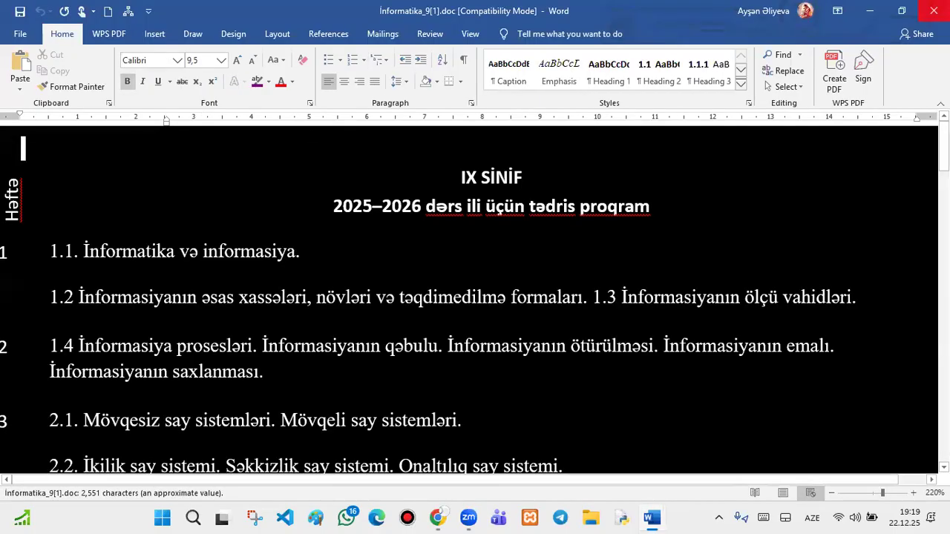
left_click(933, 10)
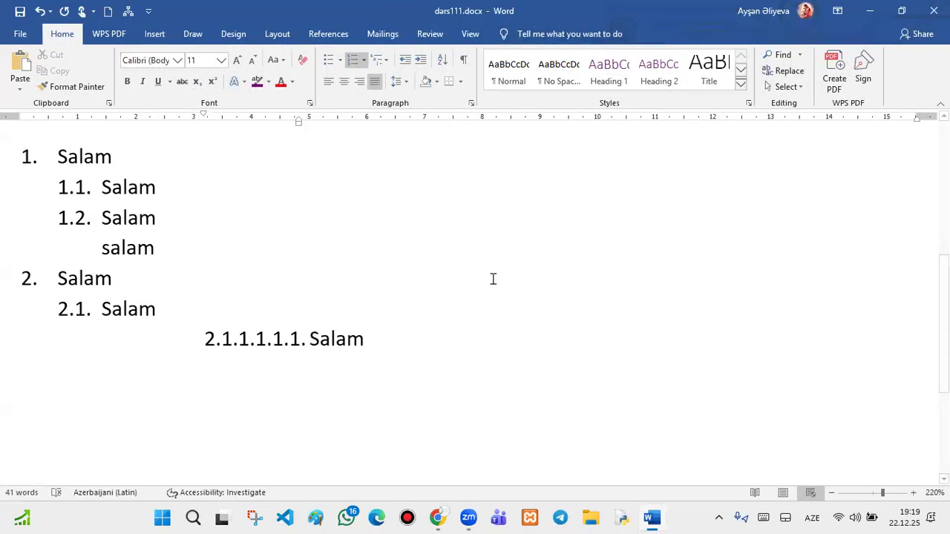
- Select all the text on the page and clear its formatting
scroll(489, 281, "up", 5)
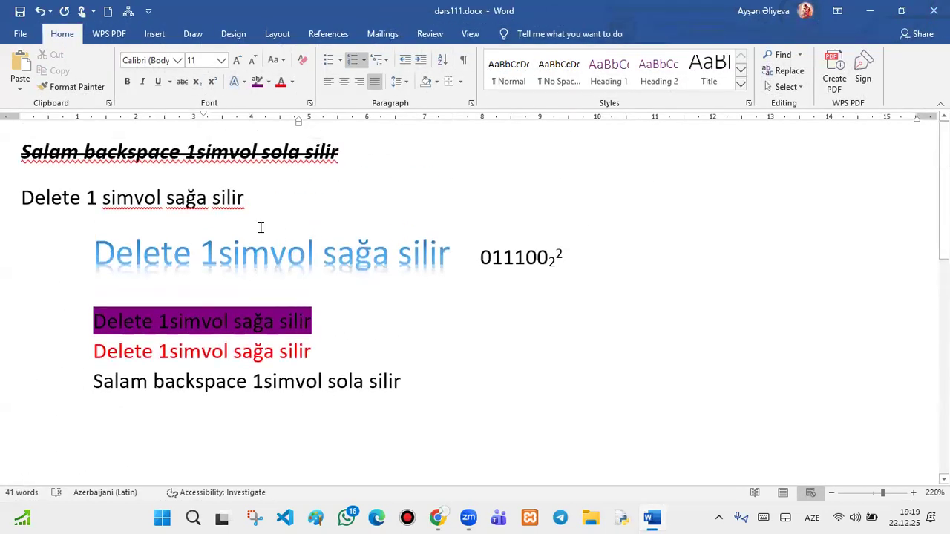
left_click_drag(338, 152, 143, 456)
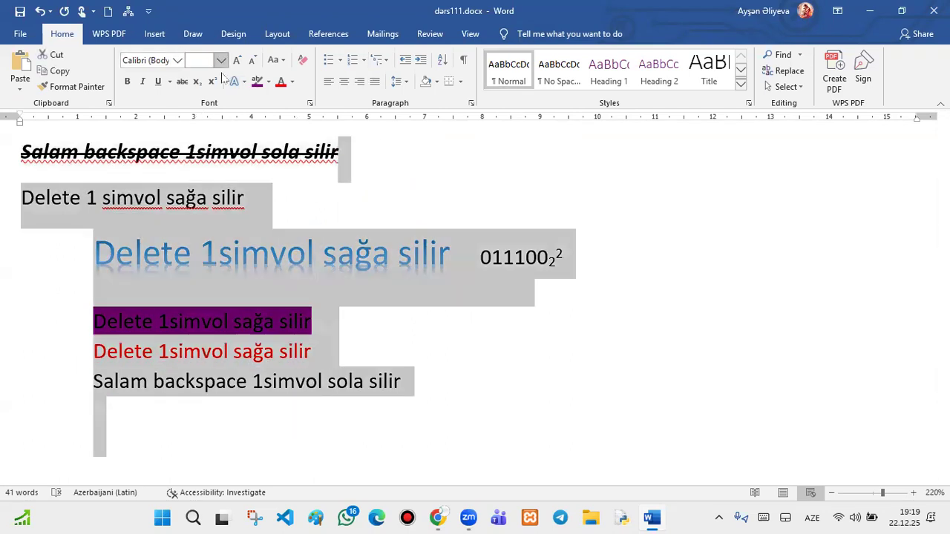
left_click(302, 59)
left_click_drag(334, 431, 192, 152)
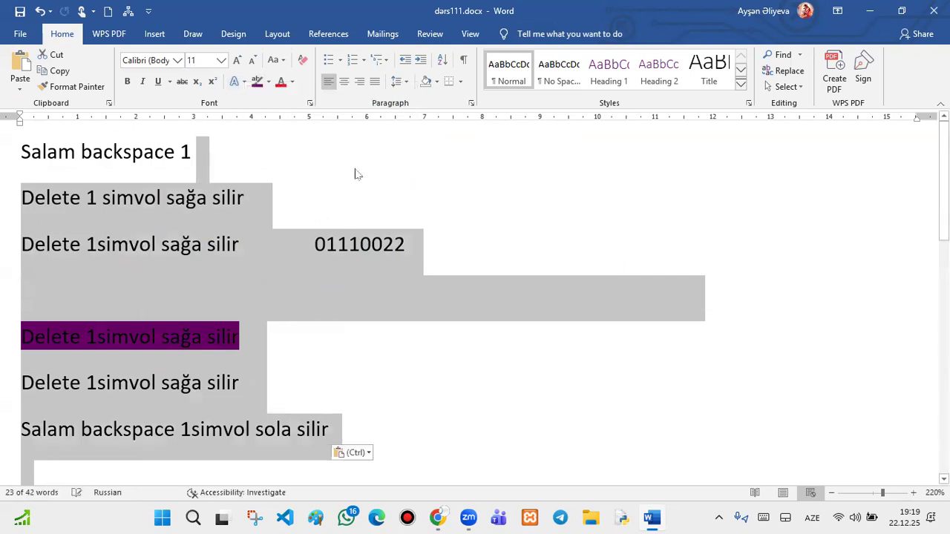
left_click(356, 173)
- Copy the first three lines and place the cursor after line 3's text
left_click_drag(255, 252, 53, 167)
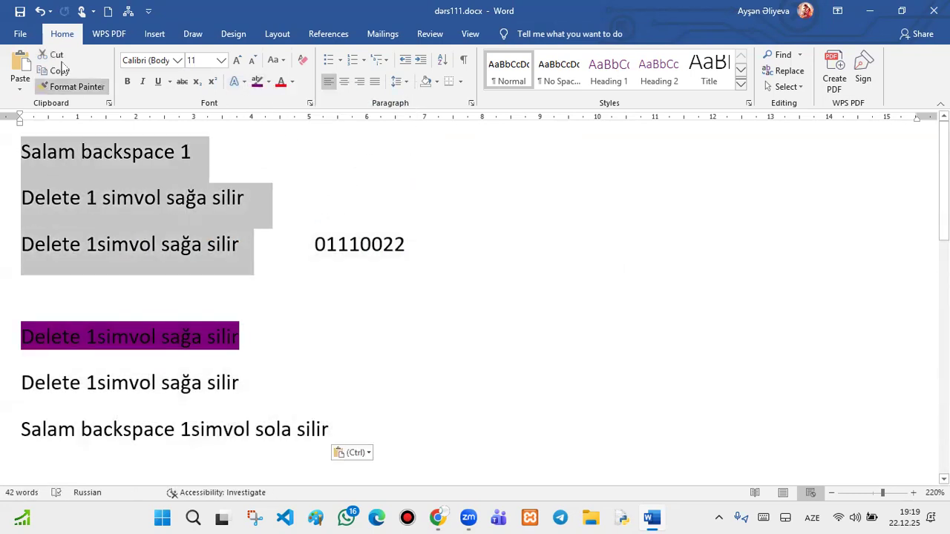
left_click(53, 71)
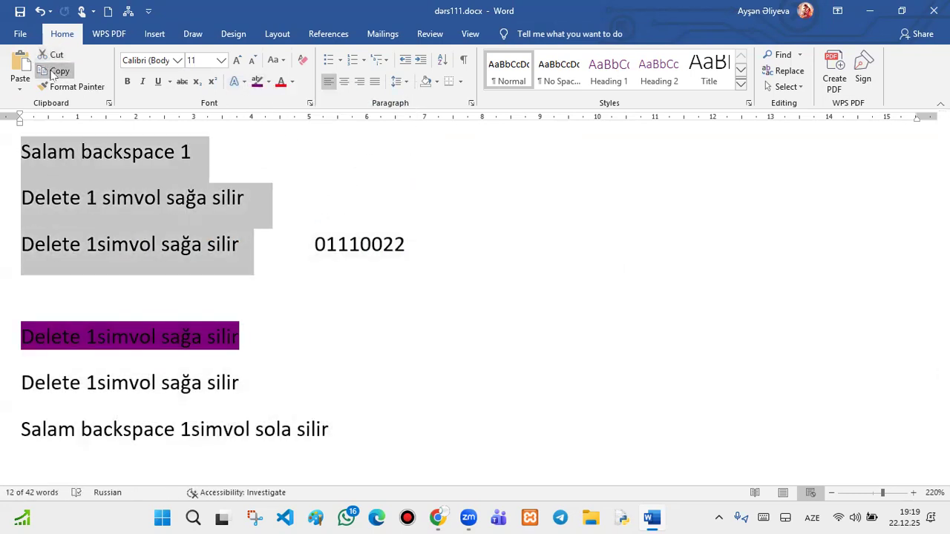
left_click(261, 251)
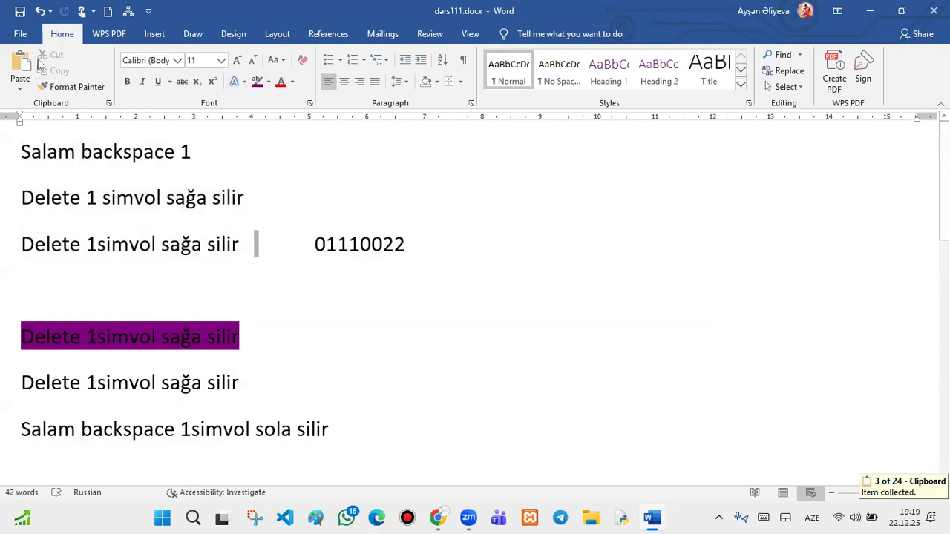
- Paste the copied text repeatedly, extending line 1 with more 'Salam backspace 1' phrases
left_click(16, 69)
left_click(15, 68)
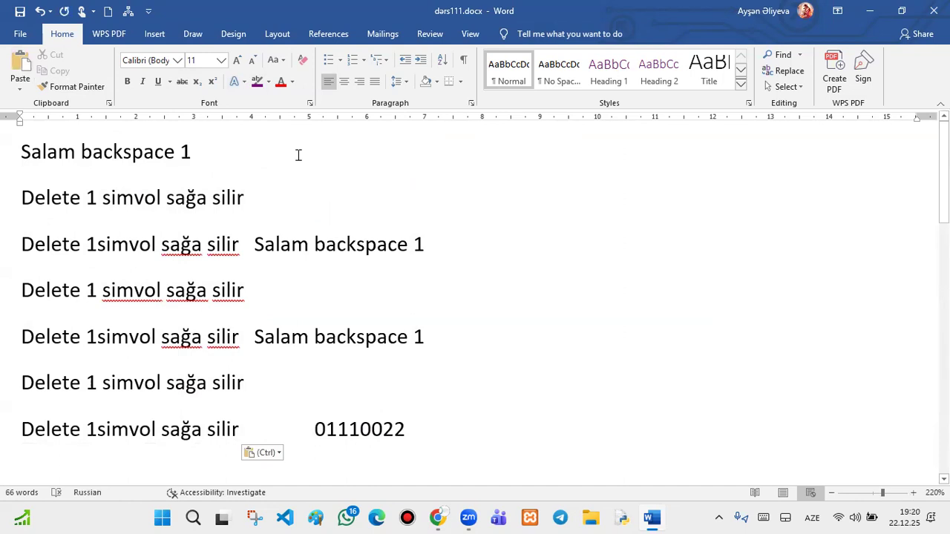
left_click(22, 65)
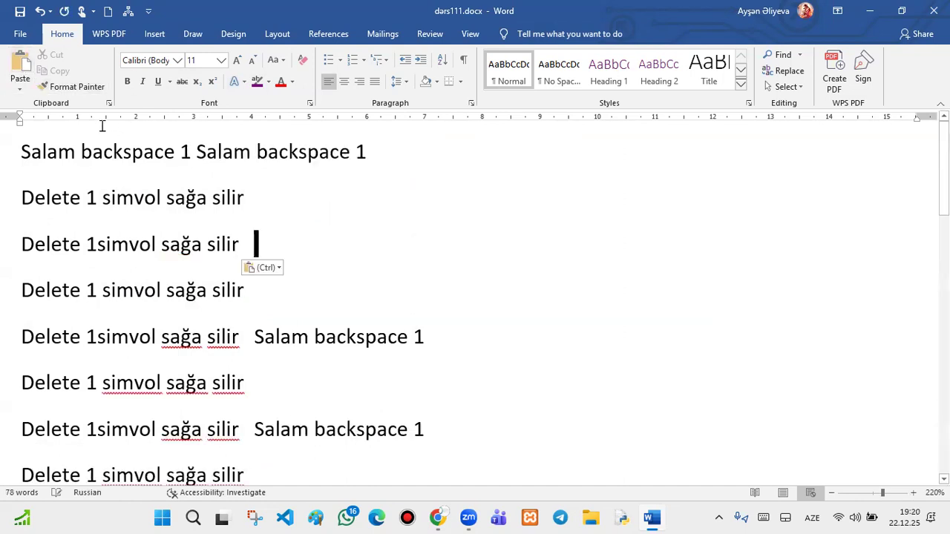
left_click(21, 65)
left_click(384, 162)
left_click(29, 65)
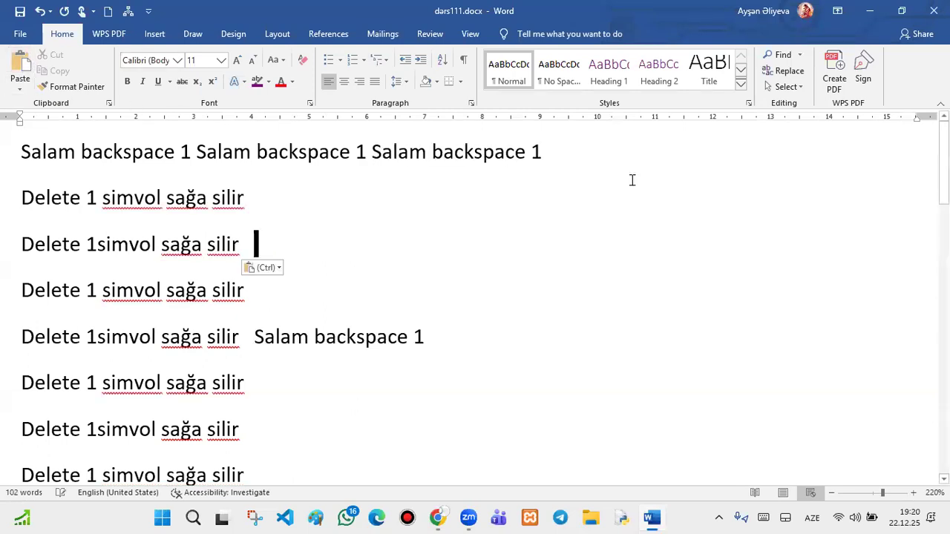
left_click(616, 153)
left_click(19, 65)
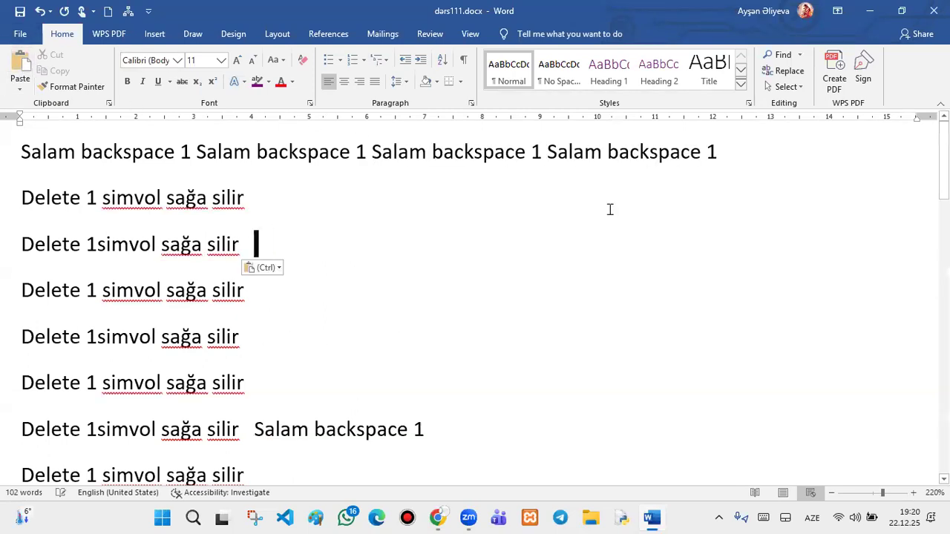
- Copy the full first line and paste it four more times as identical Salam lines
left_click(9, 152)
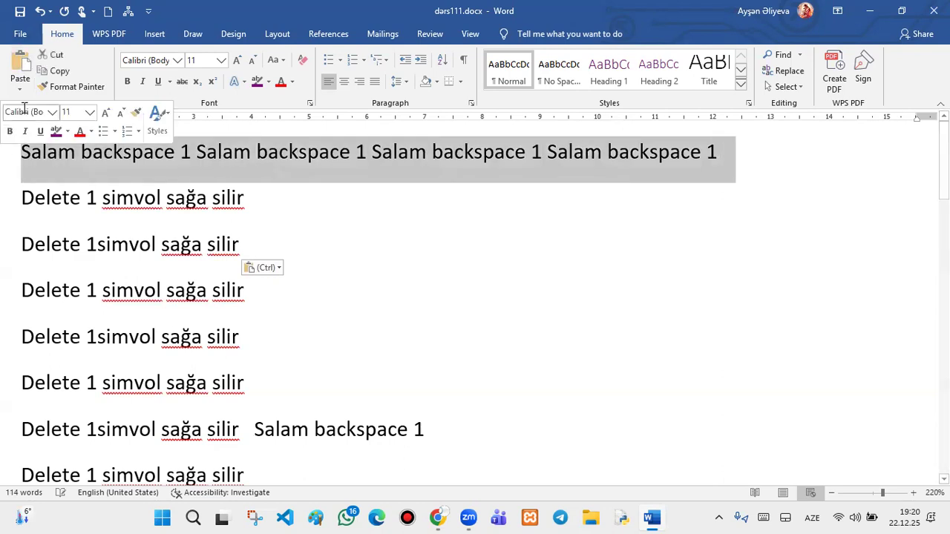
left_click(52, 70)
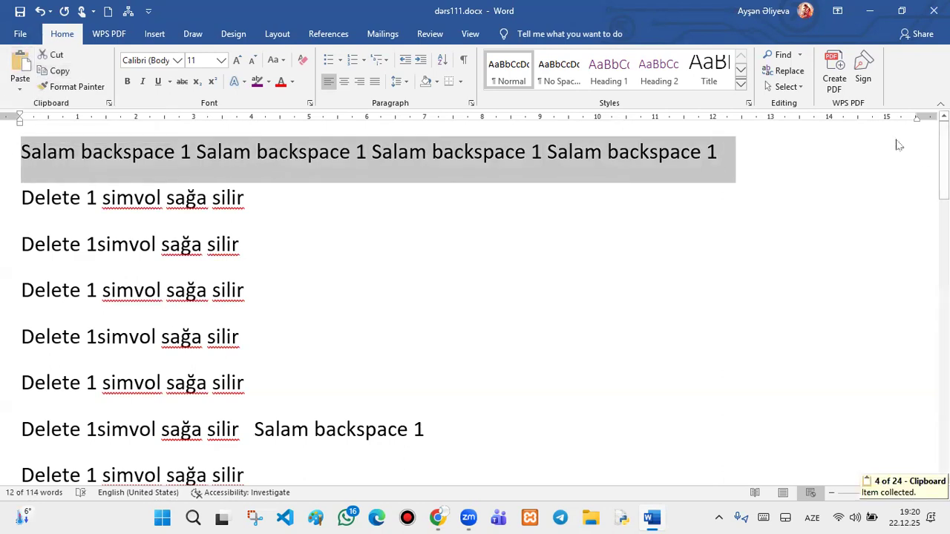
left_click(776, 152)
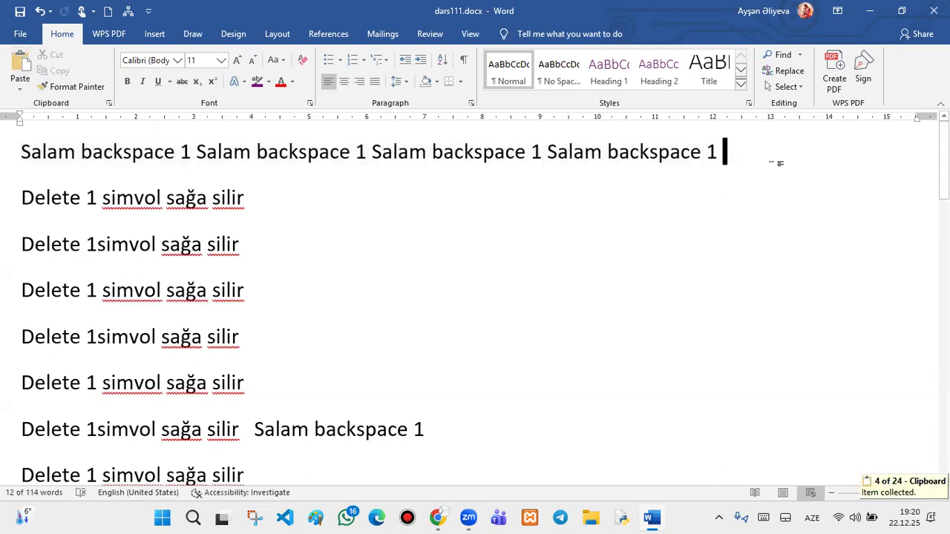
left_click(20, 65)
left_click(18, 66)
left_click(18, 67)
left_click(17, 67)
left_click(18, 68)
left_click(18, 67)
left_click(18, 68)
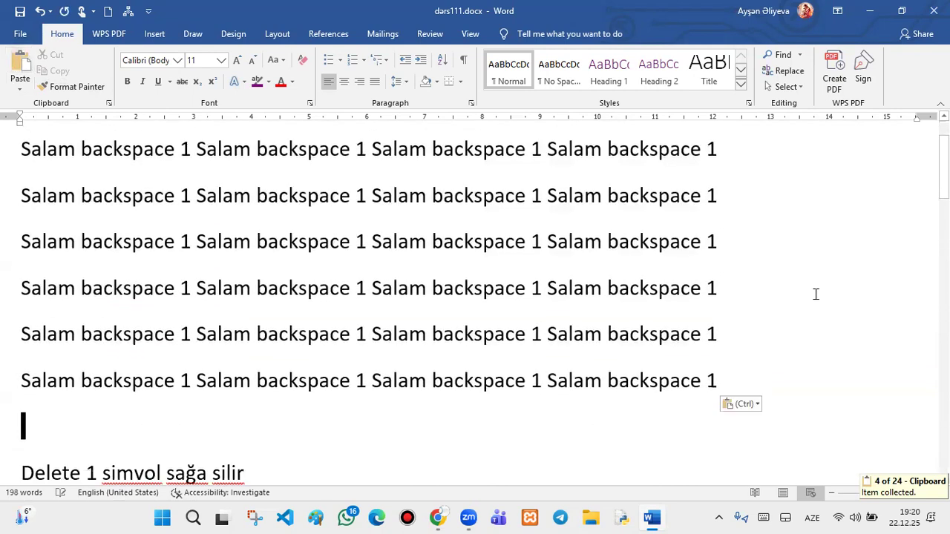
scroll(817, 308, "up", 2)
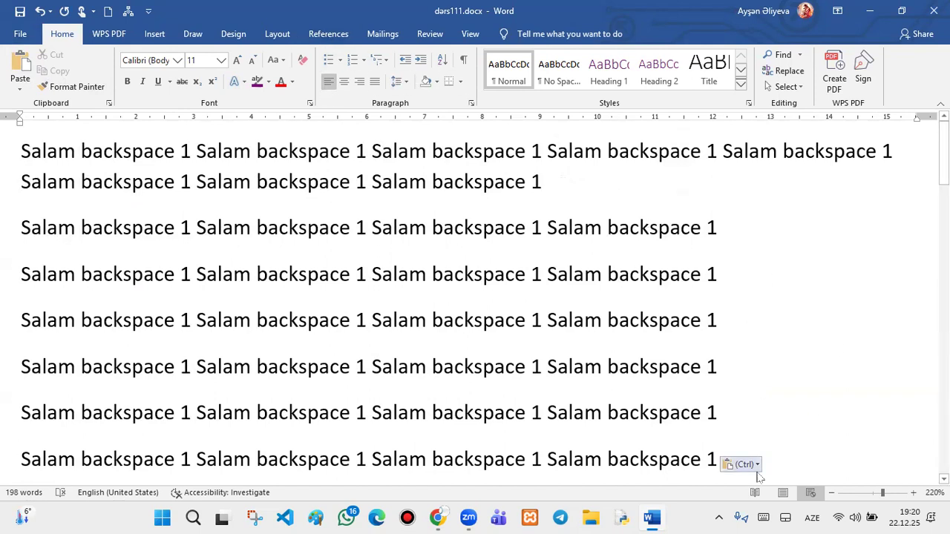
- Select the six Salam paragraphs, try centre, left and right alignment, and finish on Justify
left_click(726, 401)
left_click_drag(7, 412, 6, 115)
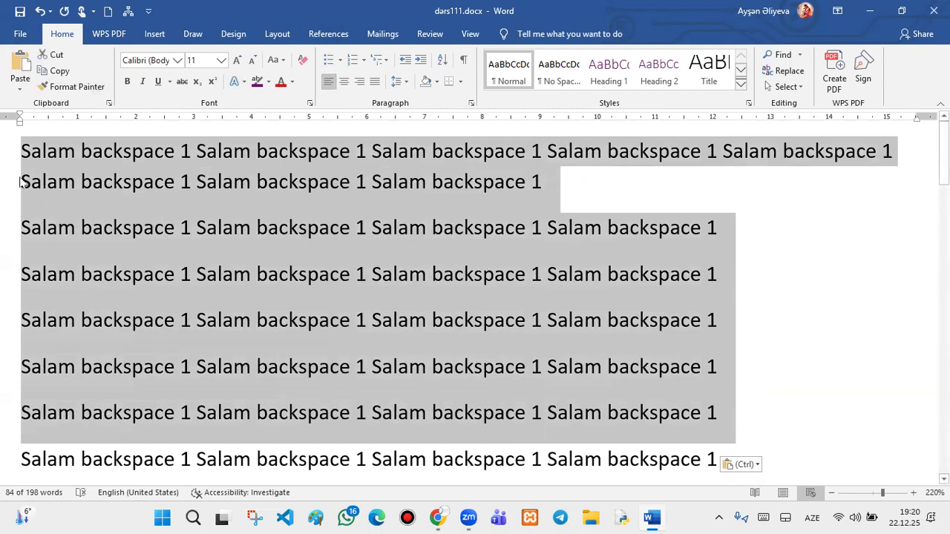
key("ctrl+j")
left_click(343, 82)
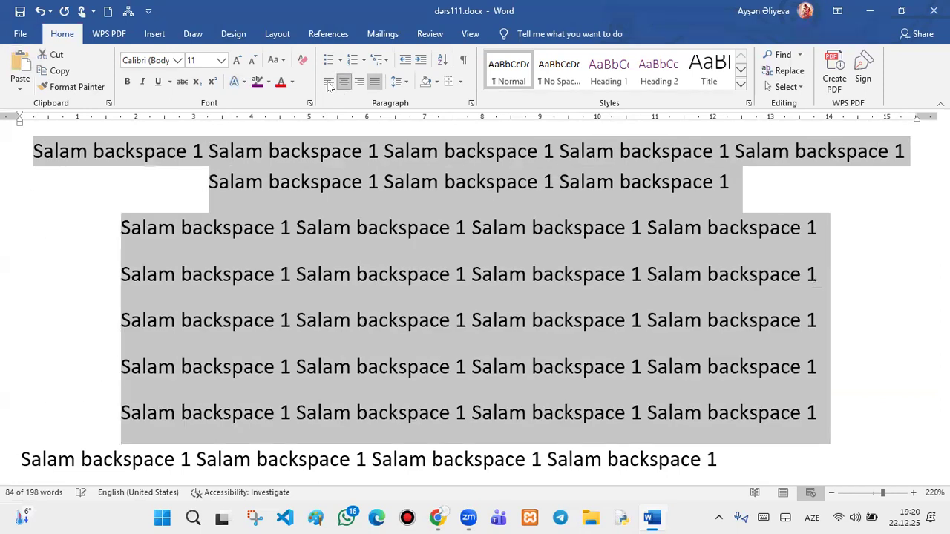
left_click(329, 82)
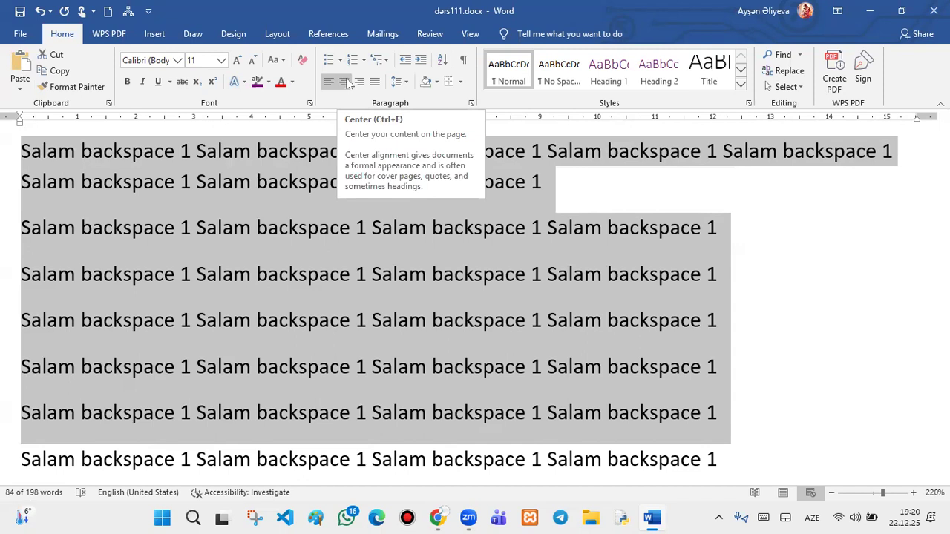
left_click(344, 81)
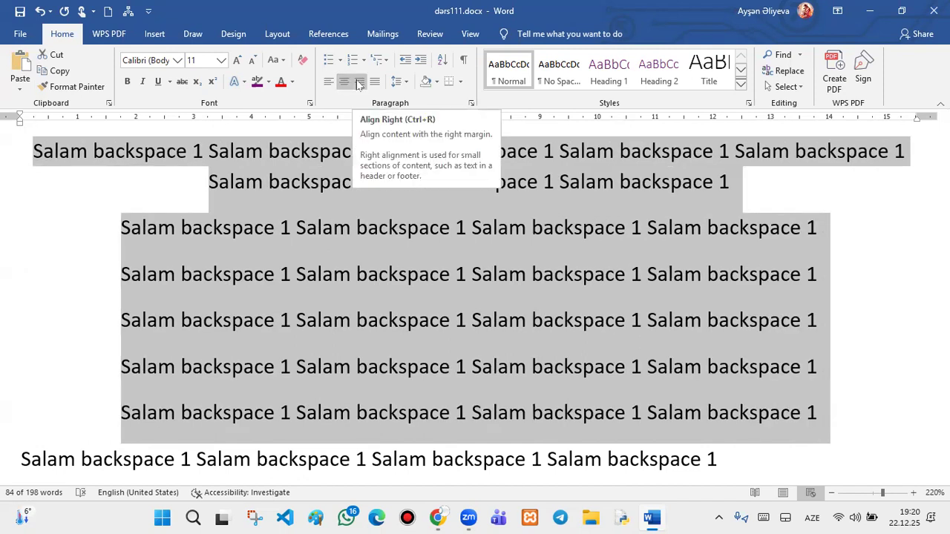
left_click(358, 82)
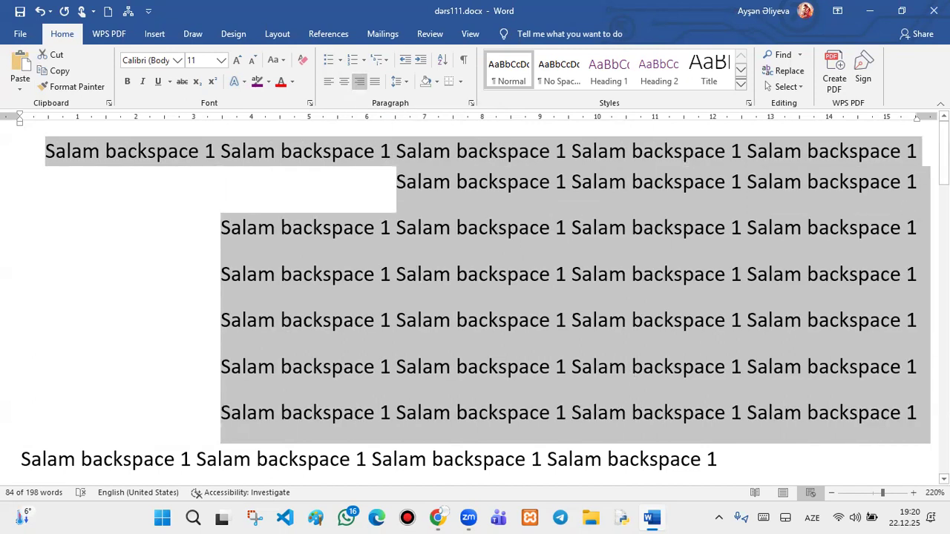
left_click(373, 86)
left_click(374, 86)
left_click(373, 86)
left_click(373, 86)
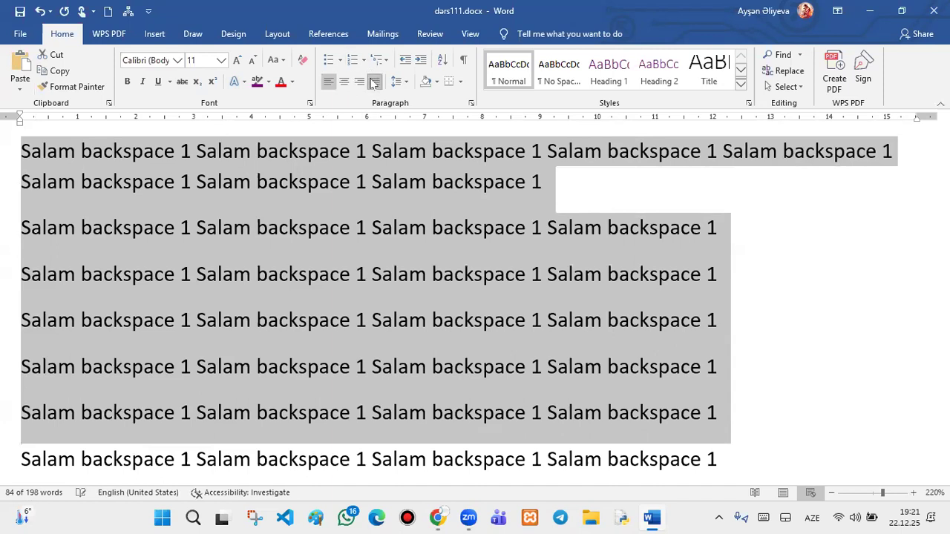
left_click(373, 86)
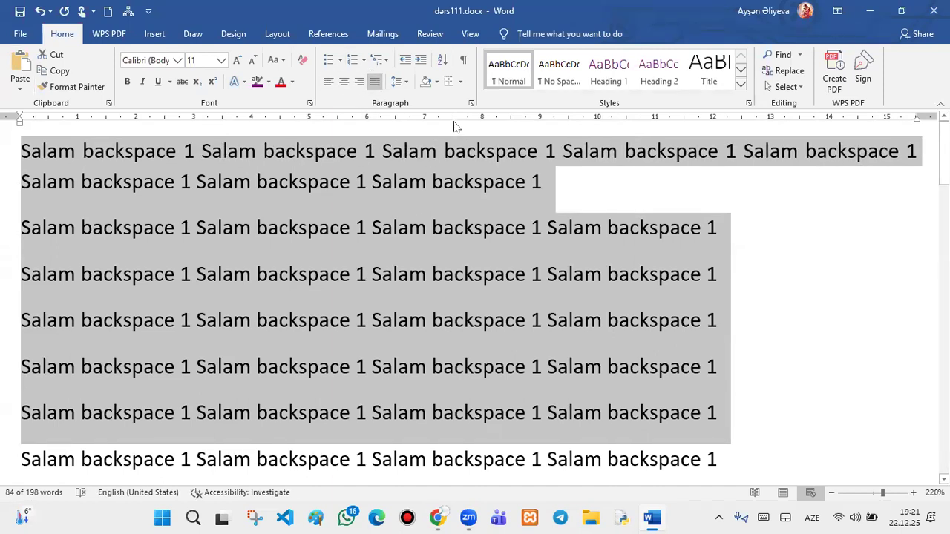
- Leave line spacing unchanged, then indent the paragraphs three steps and return them to the margin
left_click(397, 81)
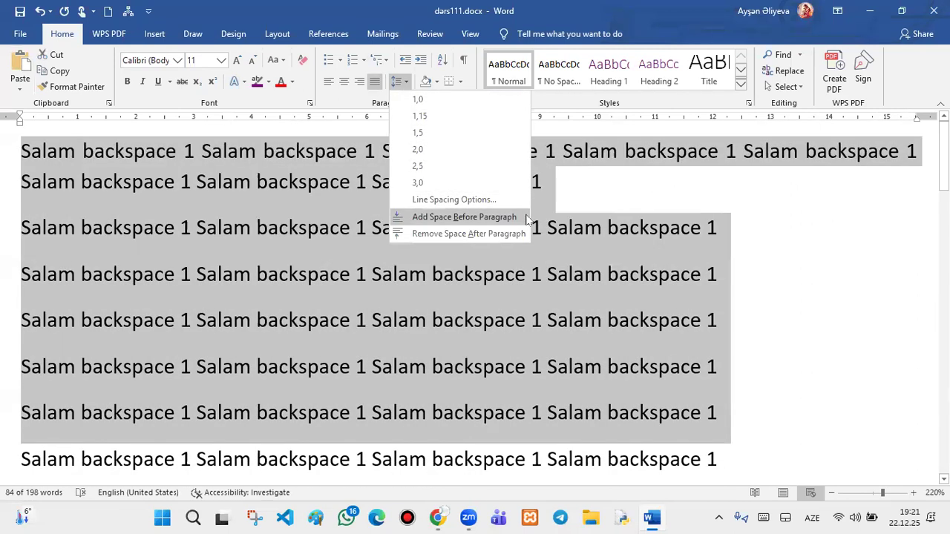
left_click(756, 215)
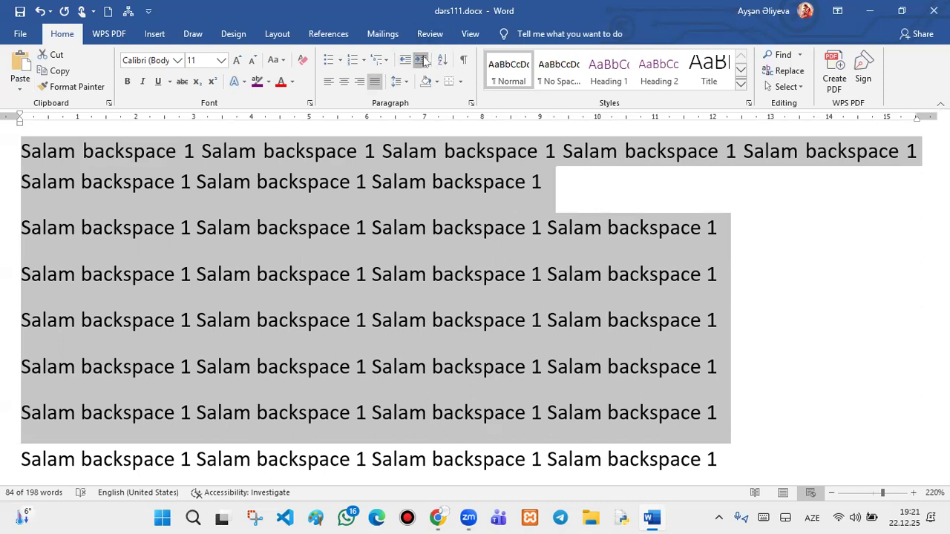
left_click(421, 60)
left_click(423, 60)
left_click(423, 60)
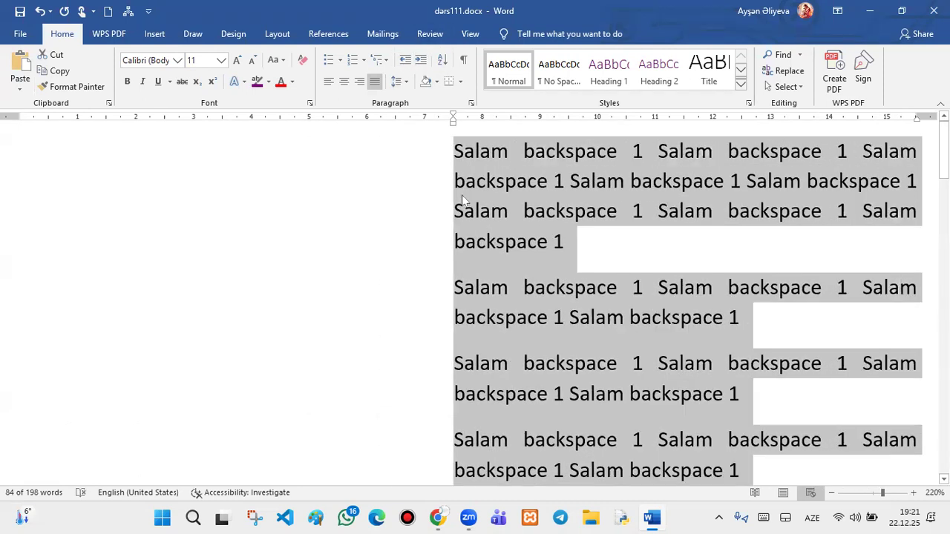
left_click(399, 64)
left_click(400, 64)
left_click(399, 64)
left_click(399, 64)
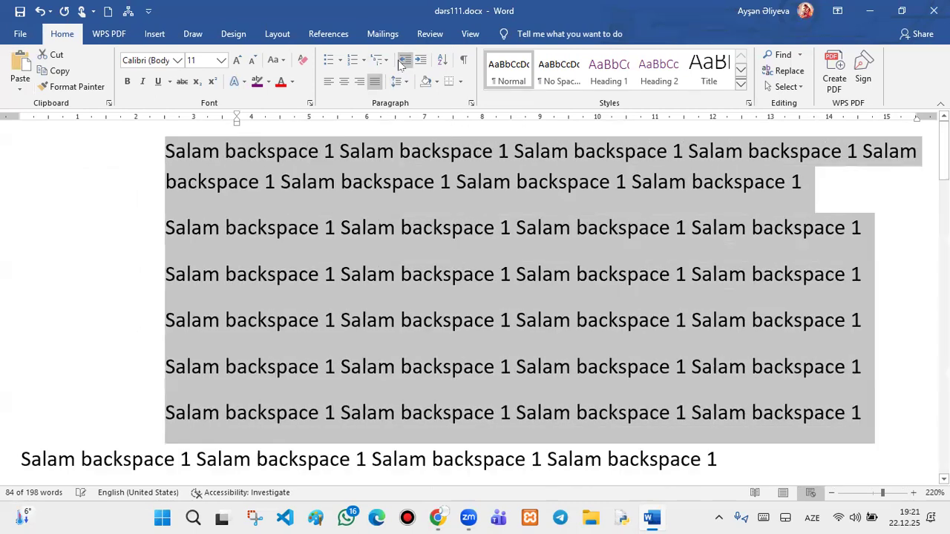
left_click(399, 64)
left_click(399, 64)
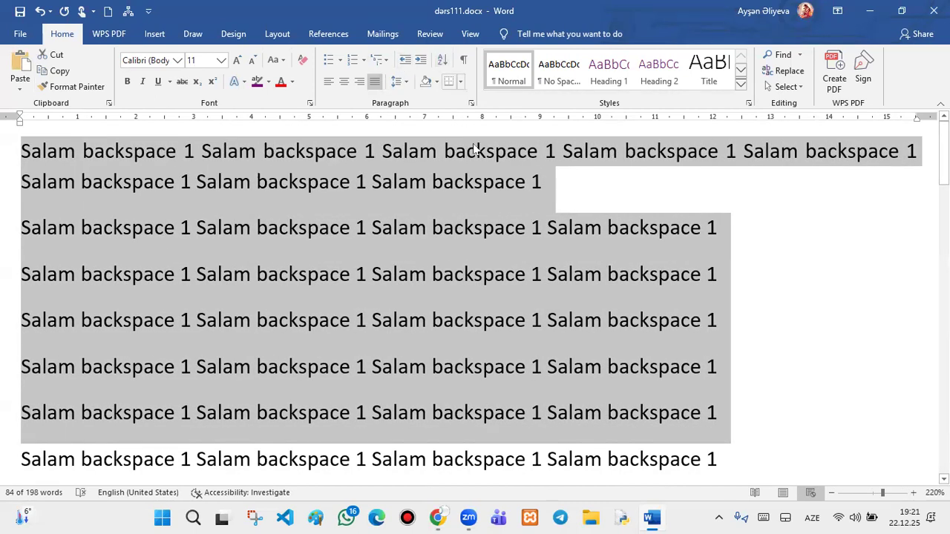
- Indent the first Salam paragraph seven steps right, then back one step
left_click_drag(591, 182, 21, 94)
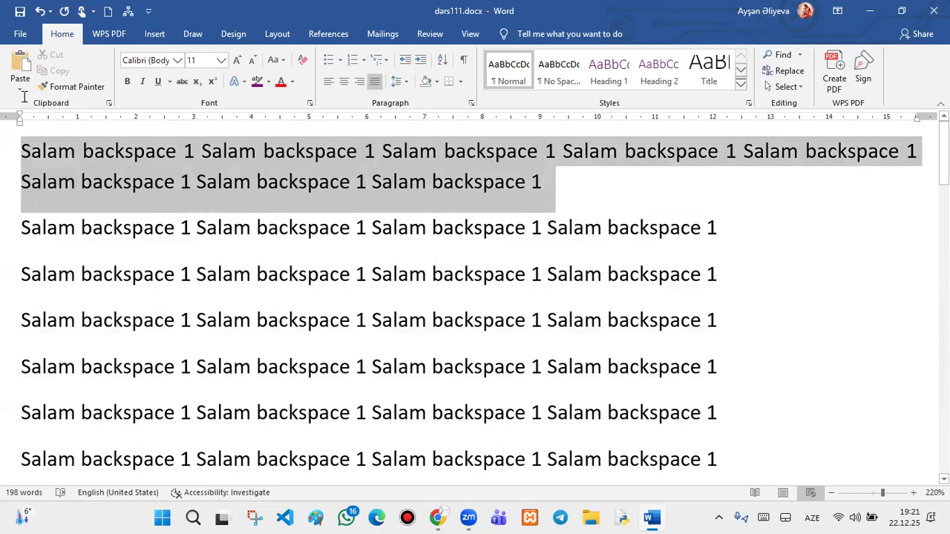
left_click(424, 63)
left_click(424, 62)
left_click(424, 62)
left_click(424, 62)
left_click(425, 61)
left_click(425, 61)
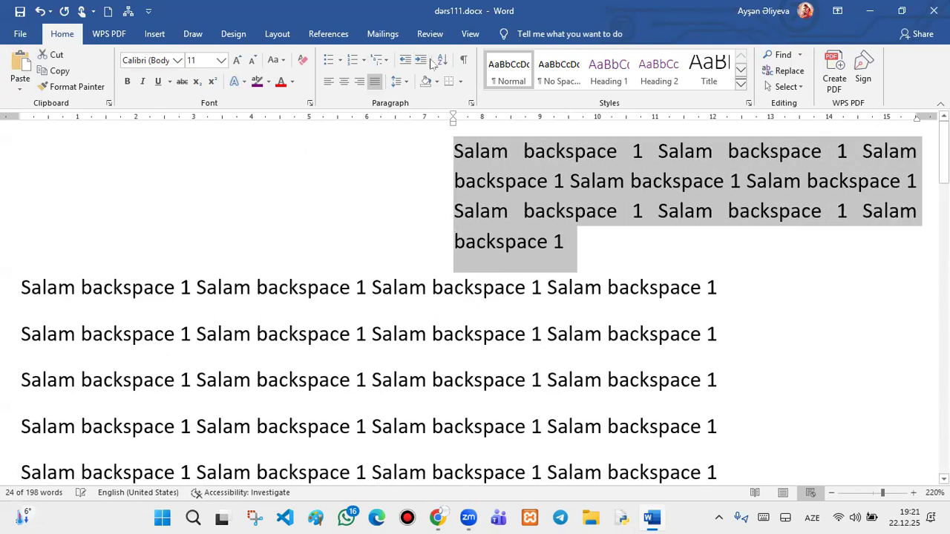
left_click(424, 61)
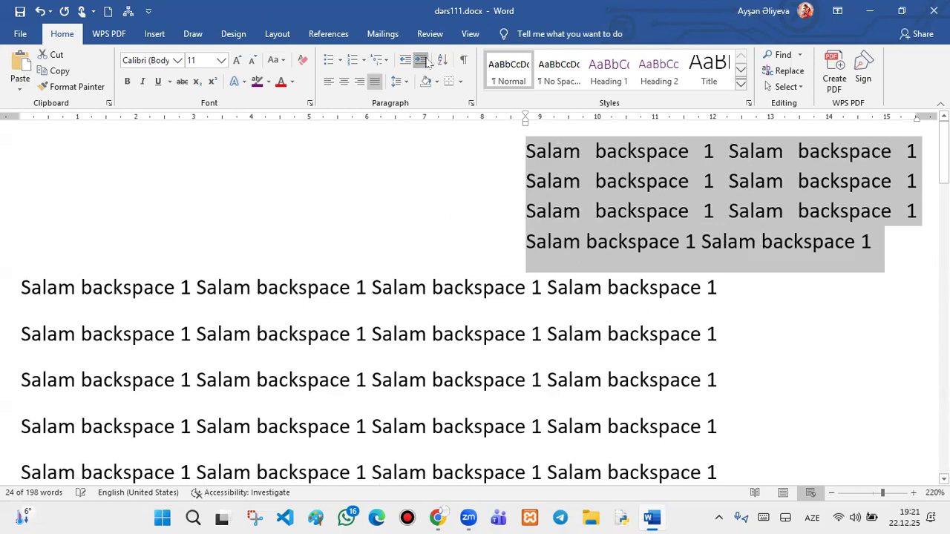
left_click(424, 62)
left_click(425, 62)
left_click(405, 61)
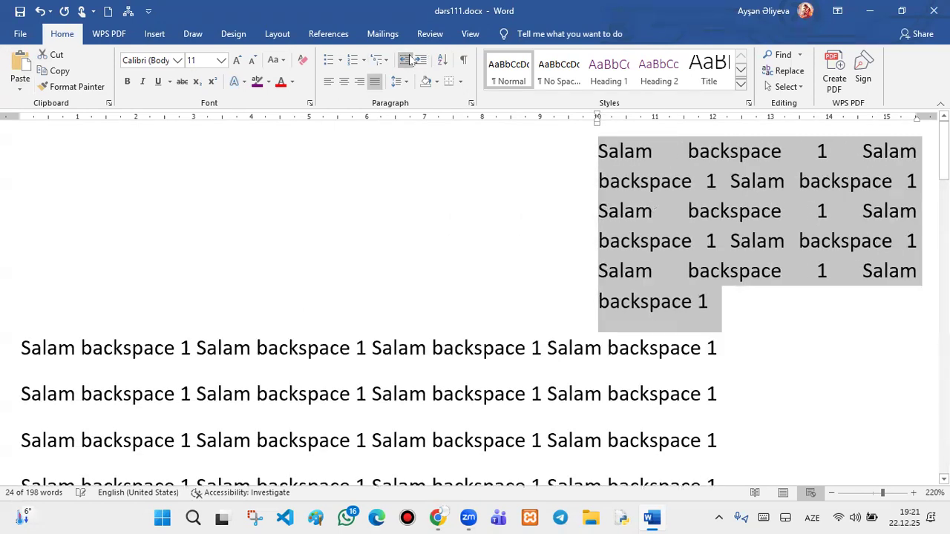
left_click(758, 324)
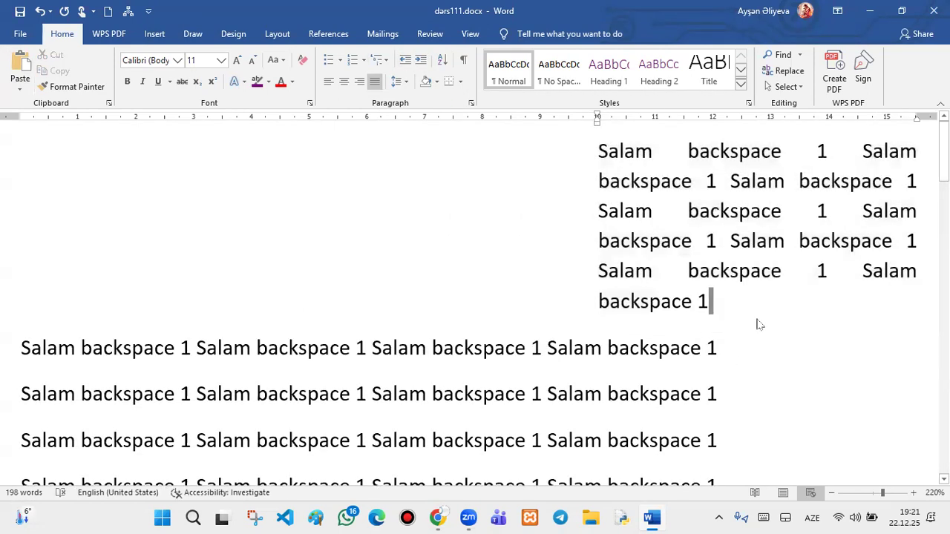
- Add a new centered paragraph with the heading 'Ərizə' and shift its indent left
key("Return")
key("Return")
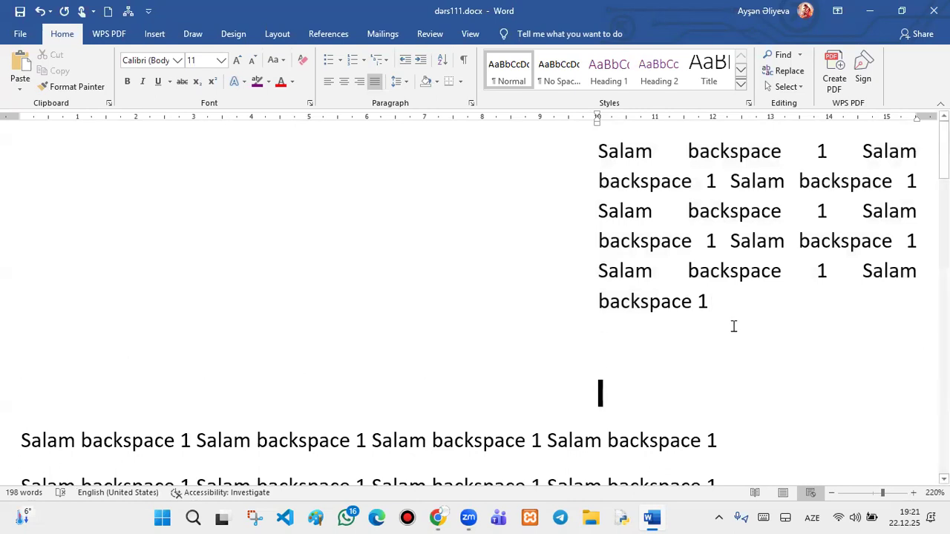
left_click(344, 80)
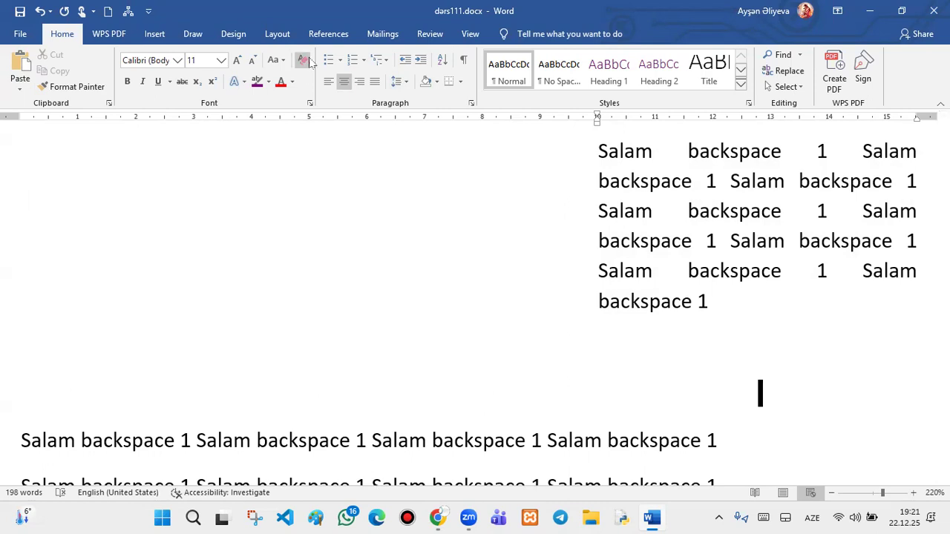
left_click(347, 84)
left_click(347, 85)
left_click(347, 85)
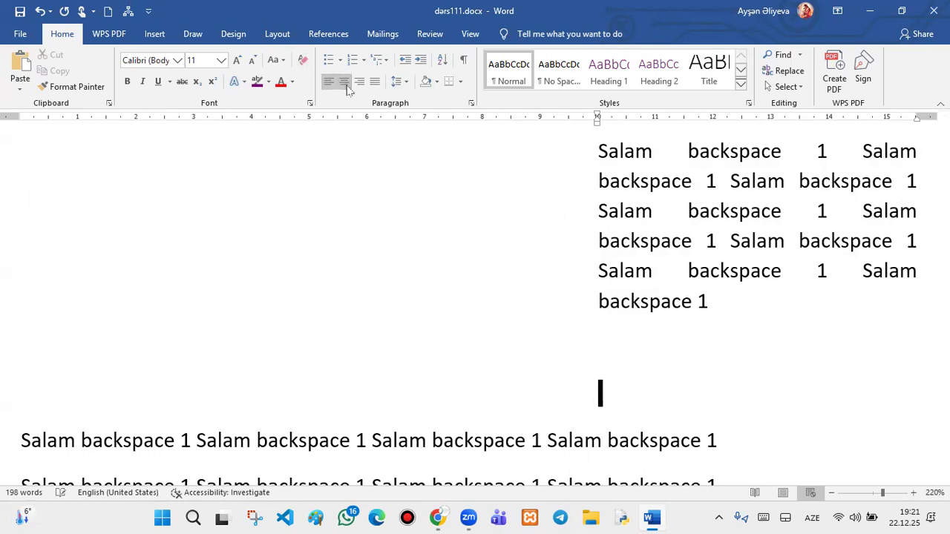
type("ə")
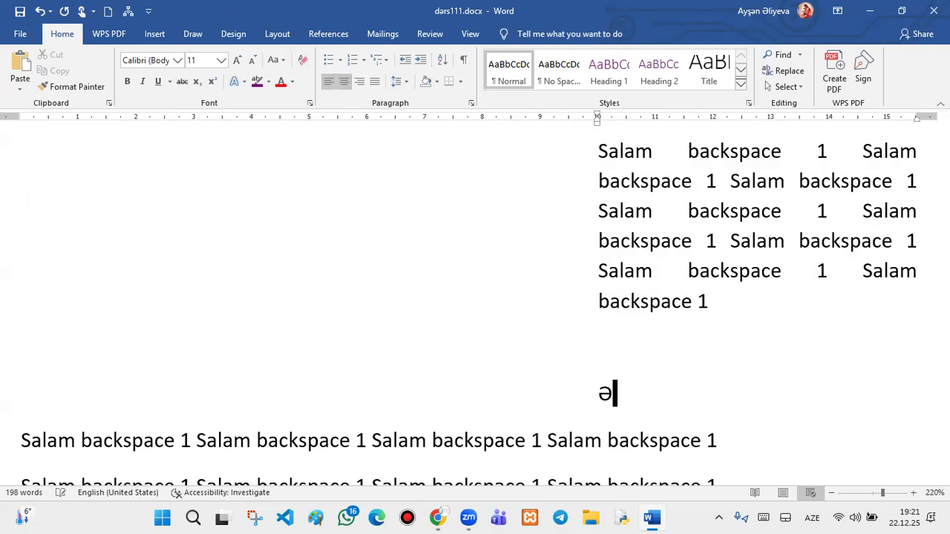
type("rizə")
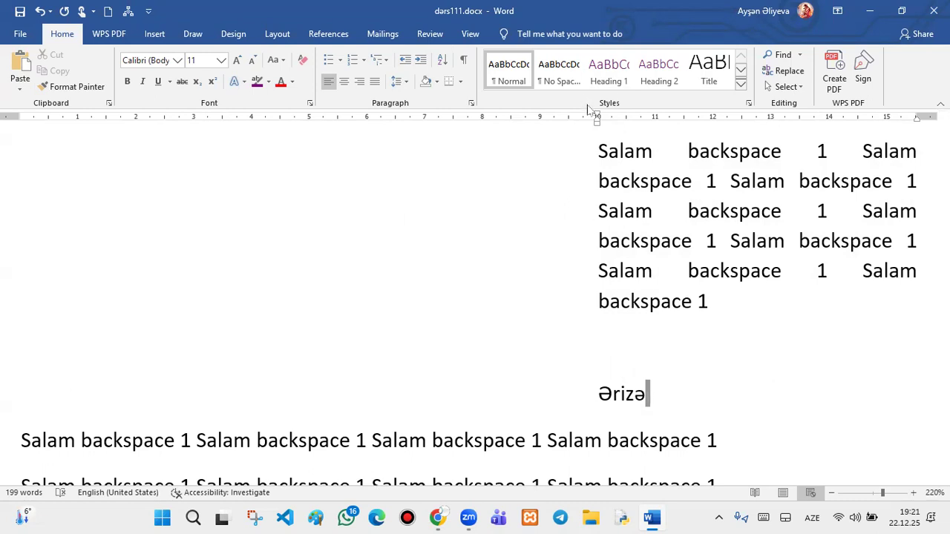
left_click_drag(596, 121, 426, 145)
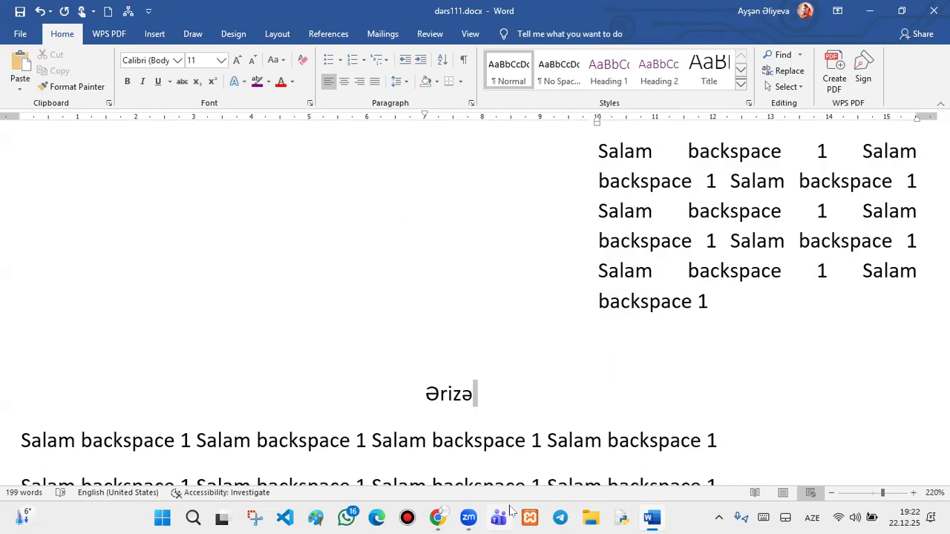
- Select the justified Salam paragraph and decrease its indent back to the left margin
left_click(816, 303)
left_click_drag(717, 302, 492, 155)
left_click(404, 61)
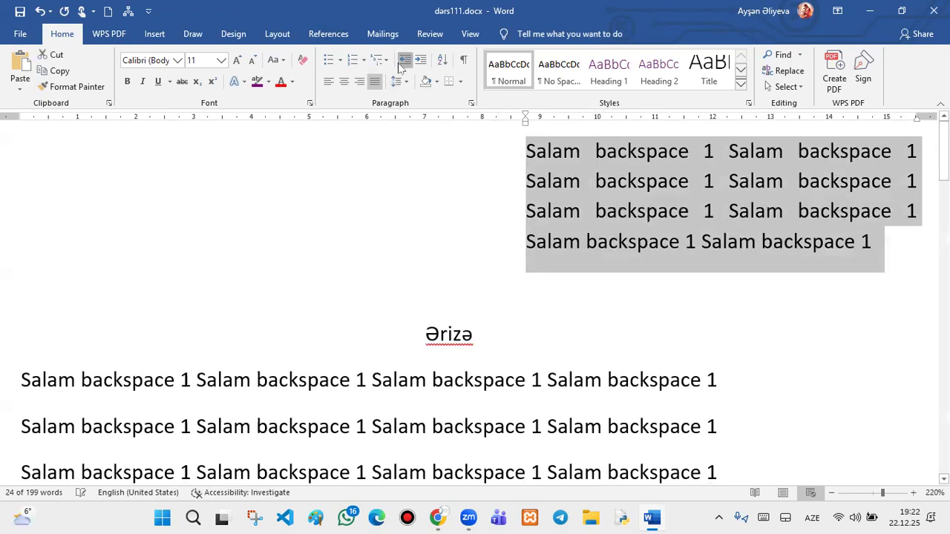
left_click(399, 64)
left_click(399, 64)
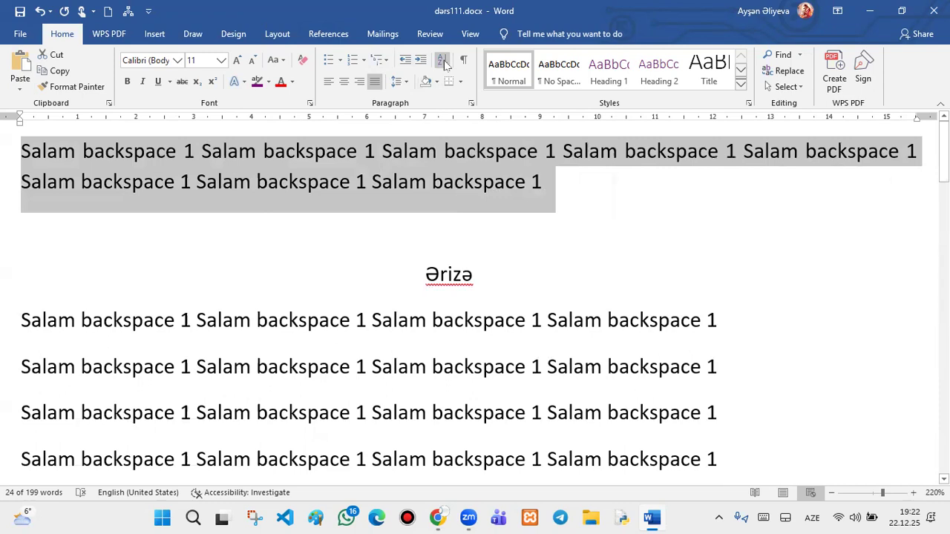
- Below the numbered Salam line, type the letters b, a, d, c on separate lines
scroll(866, 291, "down", 10)
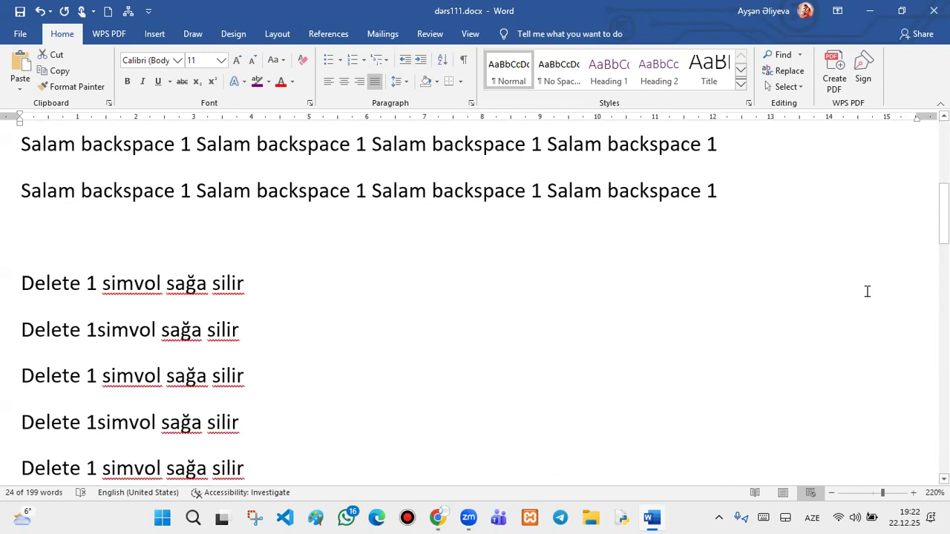
scroll(867, 291, "down", 15)
left_click(143, 168)
type("a")
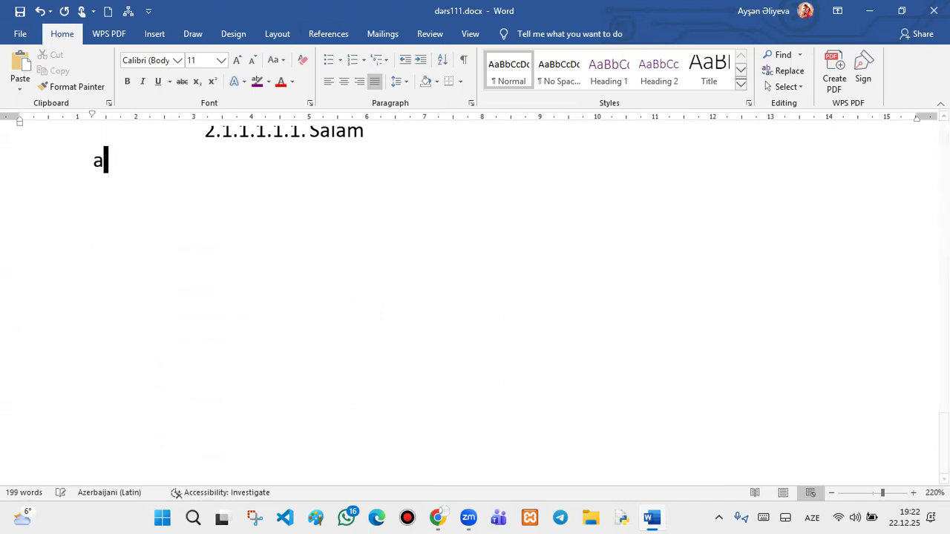
key("Return")
key("BackSpace")
key("BackSpace")
type("b")
key("Return")
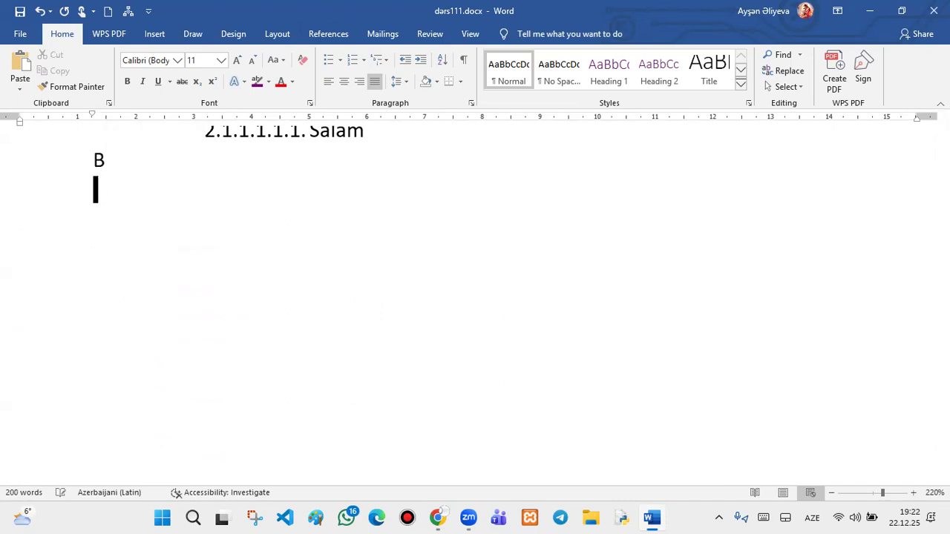
type("a")
key("Return")
type("d")
key("Return")
type("c")
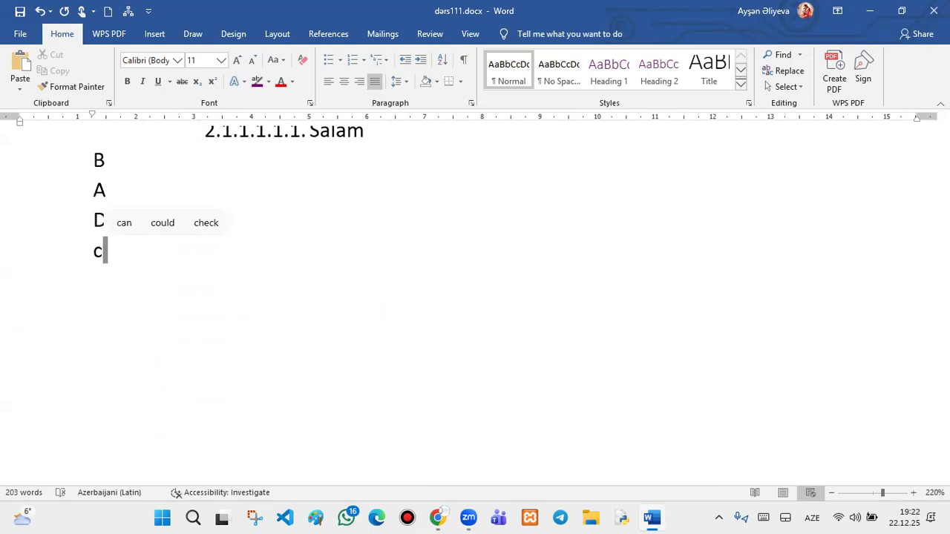
key("Return")
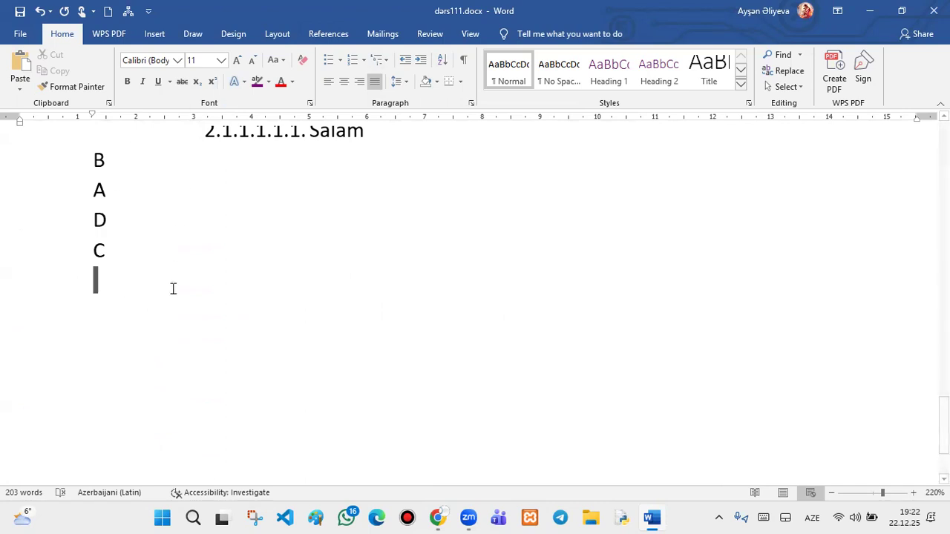
- Sort the four letter lines in ascending order so they read A, B, C, D
left_click(106, 236)
left_click_drag(106, 236, 89, 161)
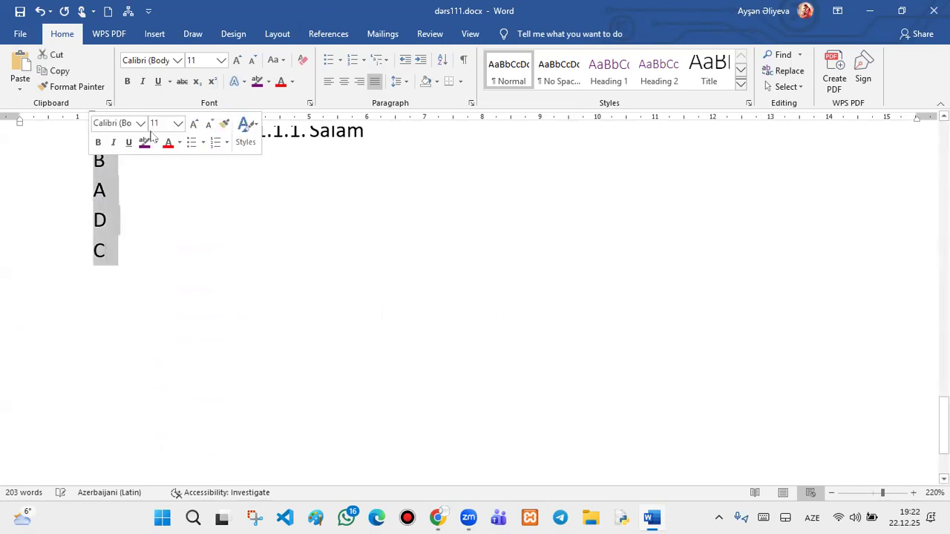
left_click(442, 60)
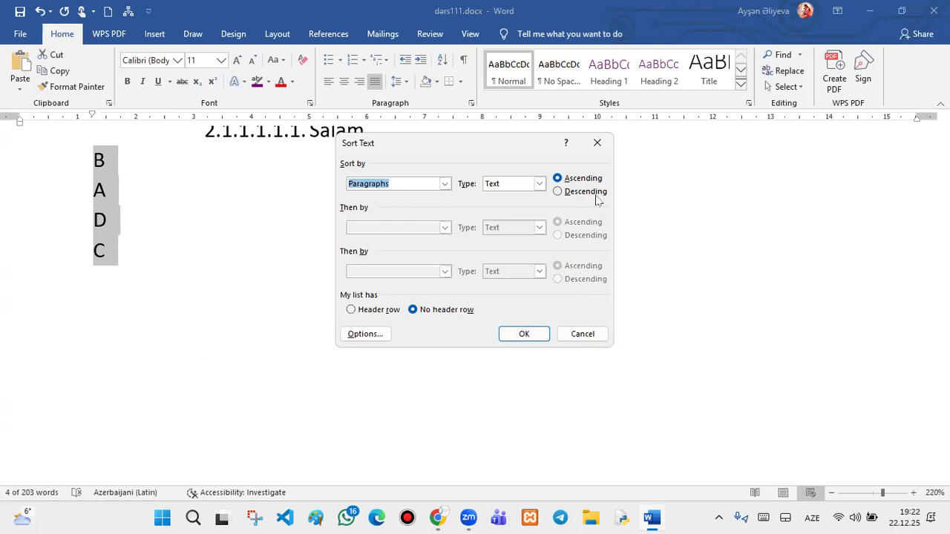
left_click(517, 334)
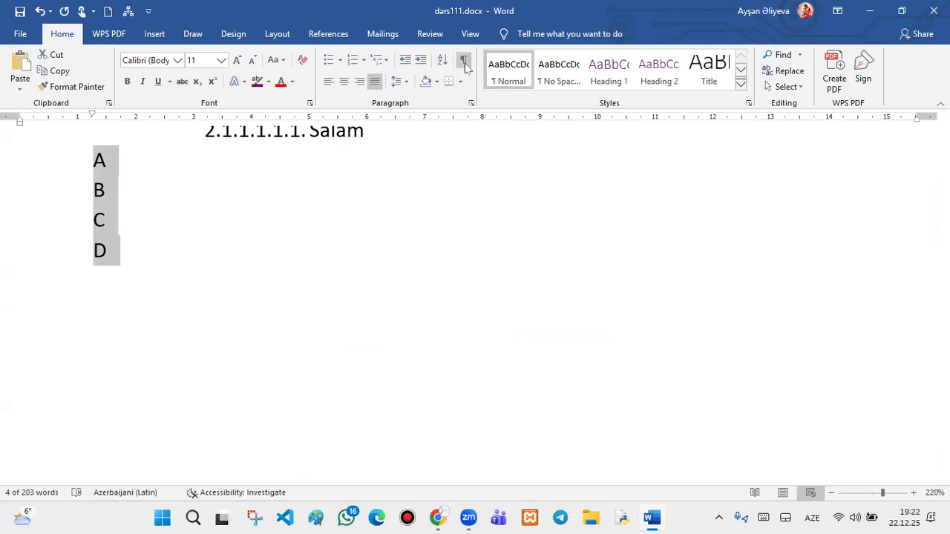
scroll(452, 131, "up", 20)
scroll(452, 131, "up", 3)
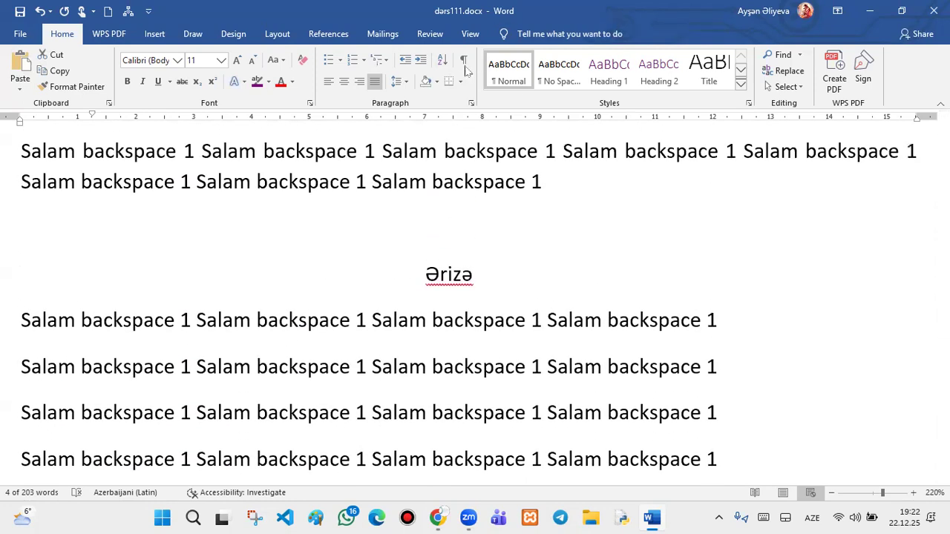
- Show formatting marks and add several empty paragraphs above the Ərizə heading
left_click(463, 61)
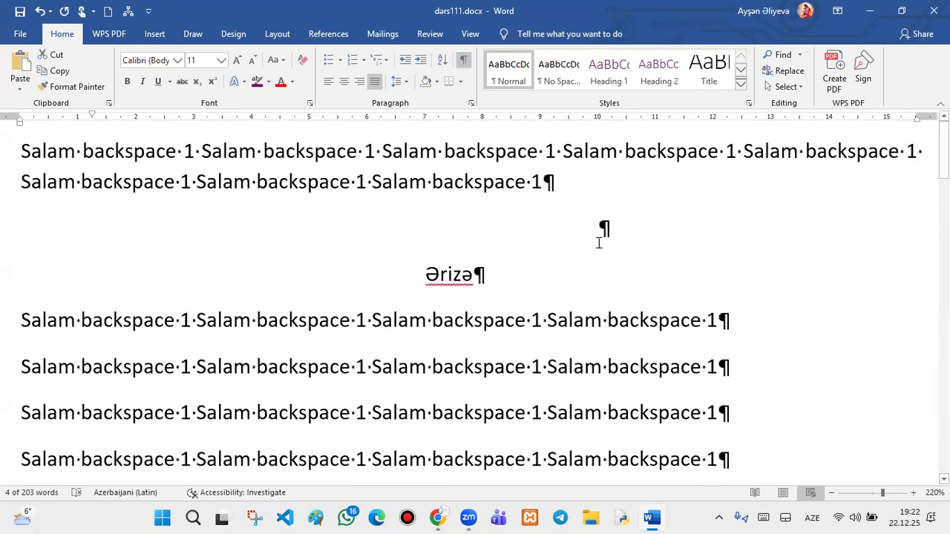
left_click(601, 227)
key("Return")
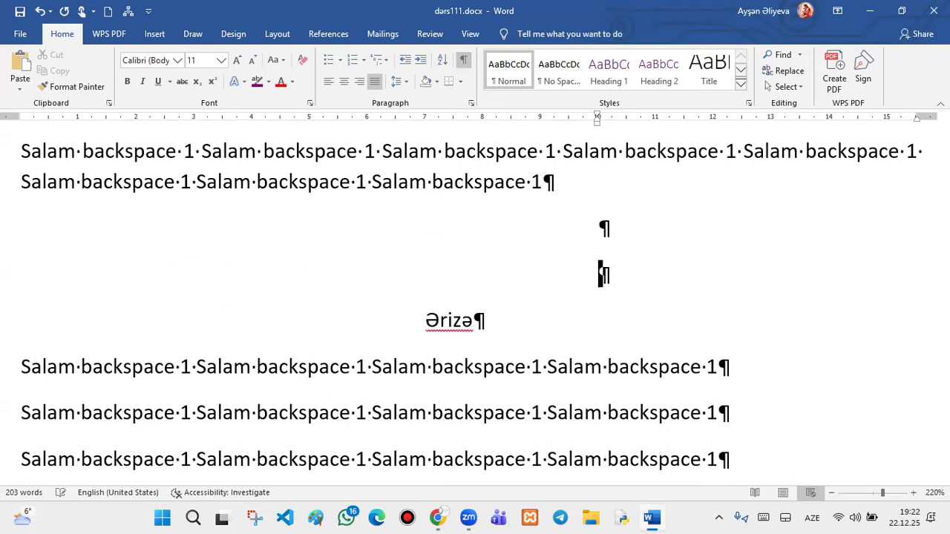
key("Return")
key("Return")
key("Return")
key("Return")
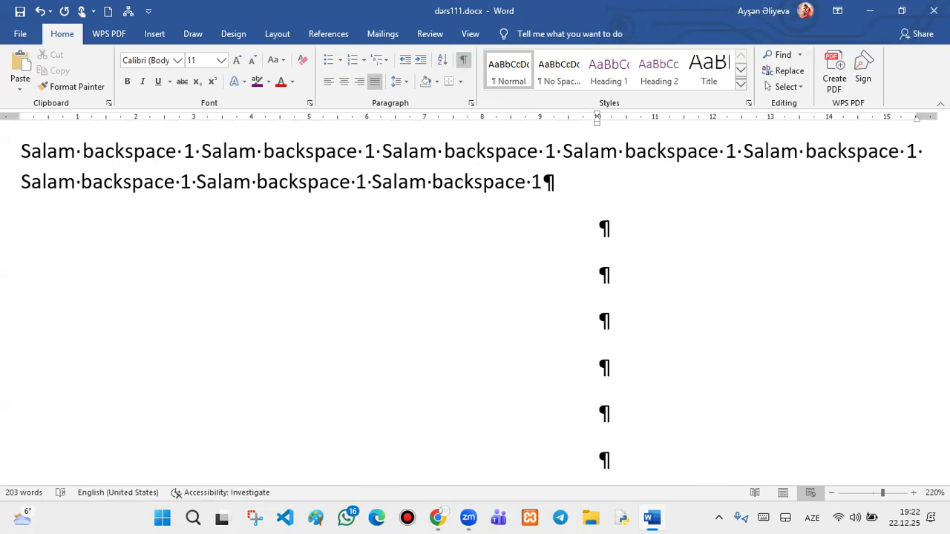
- Insert line breaks above the Ərizə heading, then bring the Google Meet window forward
scroll(742, 225, "down", 2)
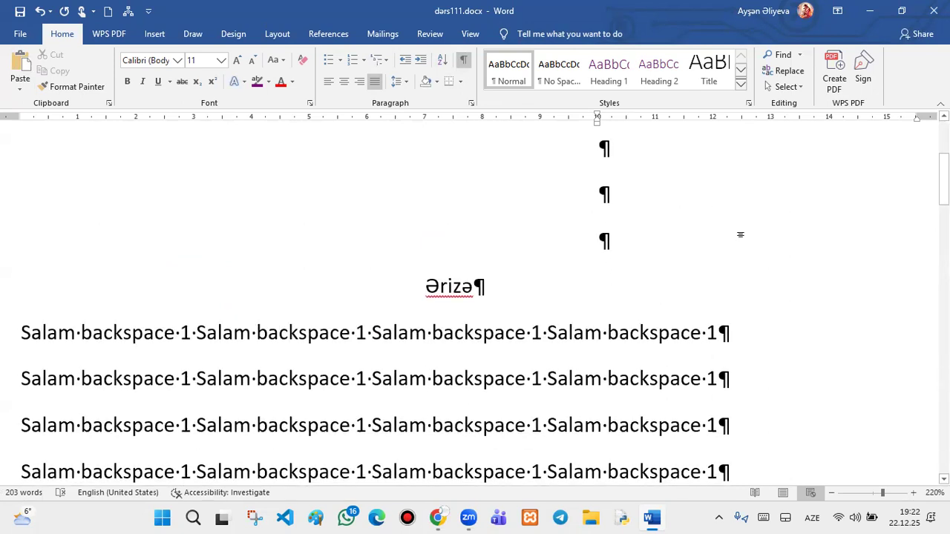
key("shift+Return")
key("shift+Return")
key("shift+Return")
key("shift+Return")
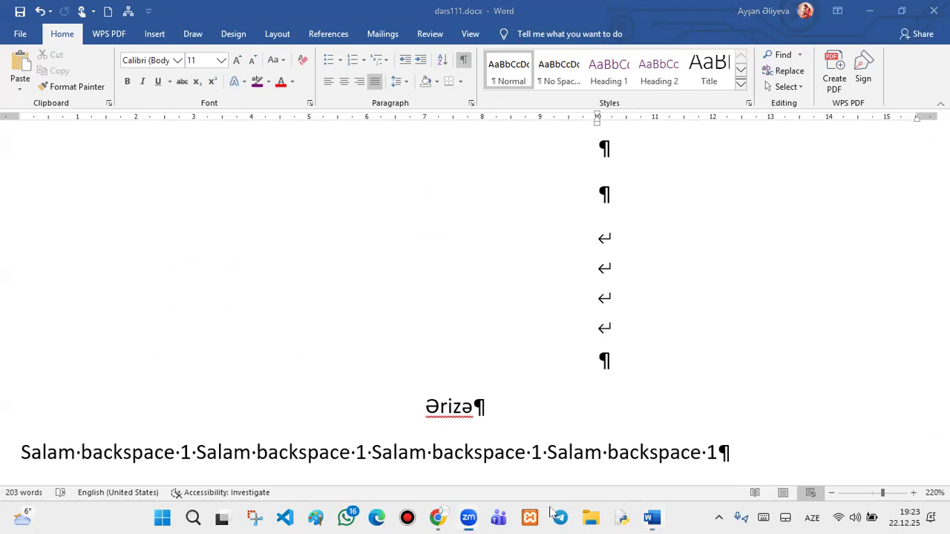
left_click(427, 511)
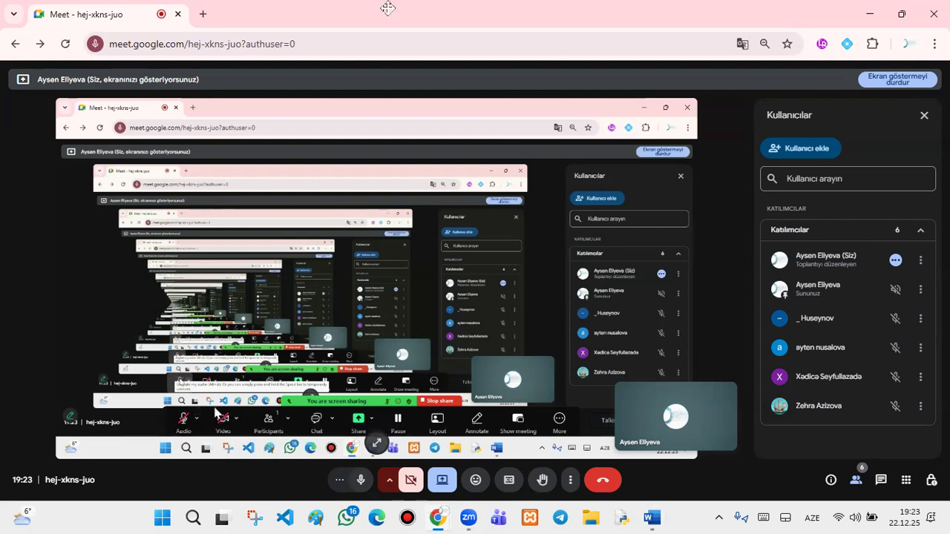
- Mute your own microphone in the Google Meet call while still sharing the screen
left_click(361, 479)
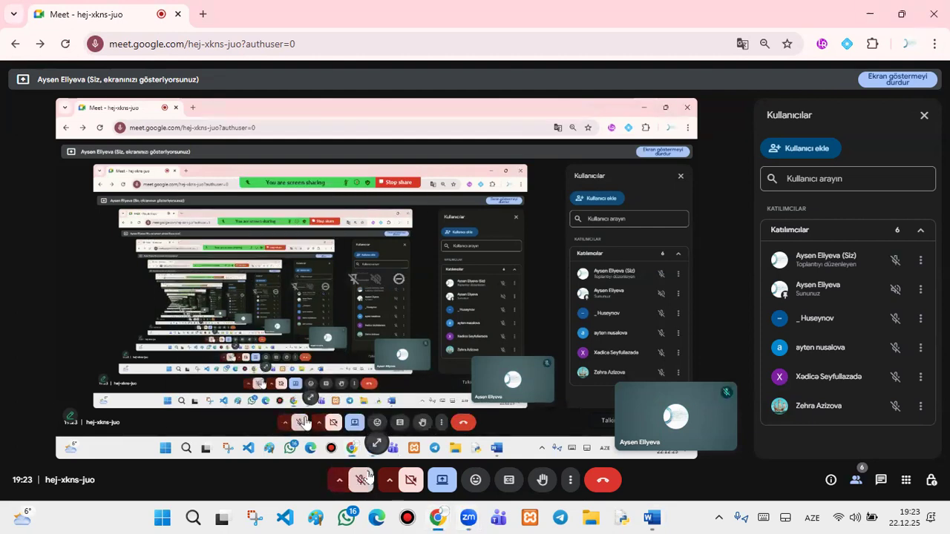
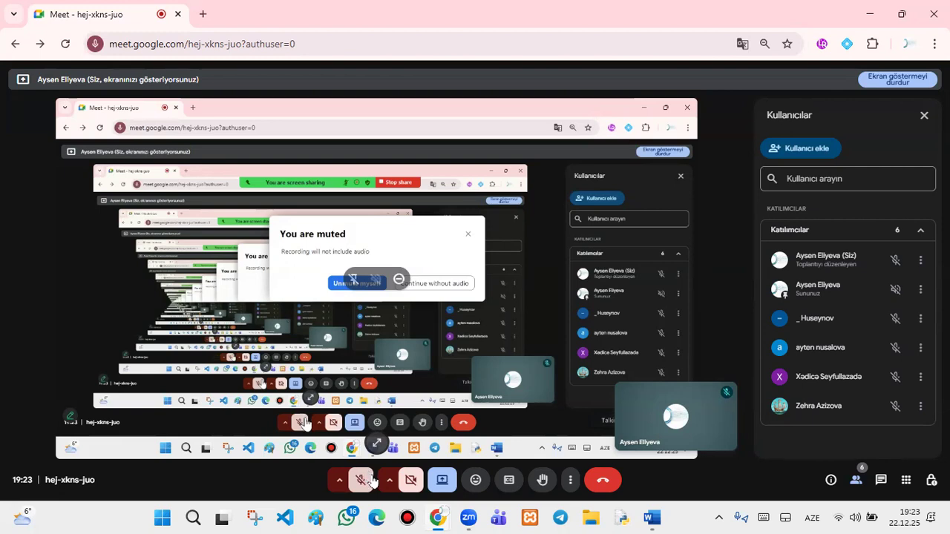
- Unmute the Meet microphone and bring dars111.docx back in front of the meeting
left_click(363, 480)
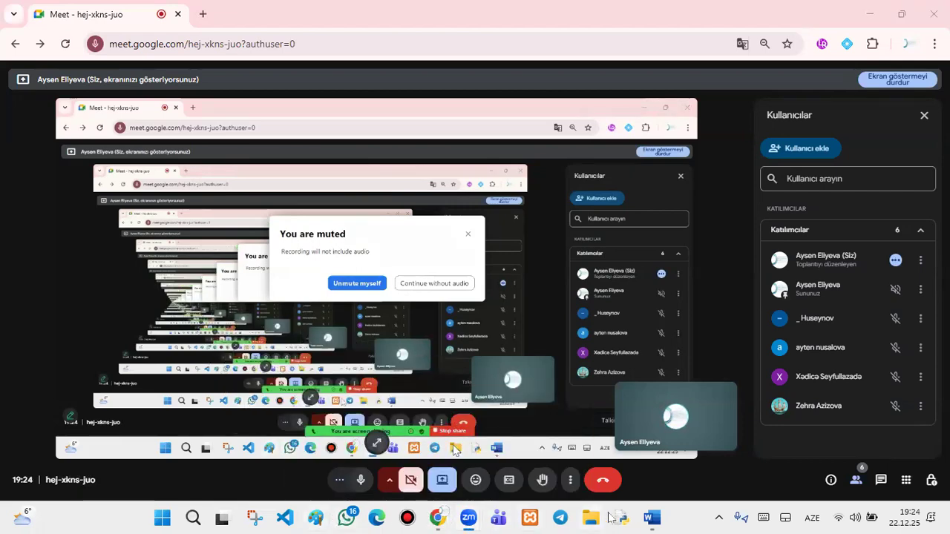
left_click(651, 517)
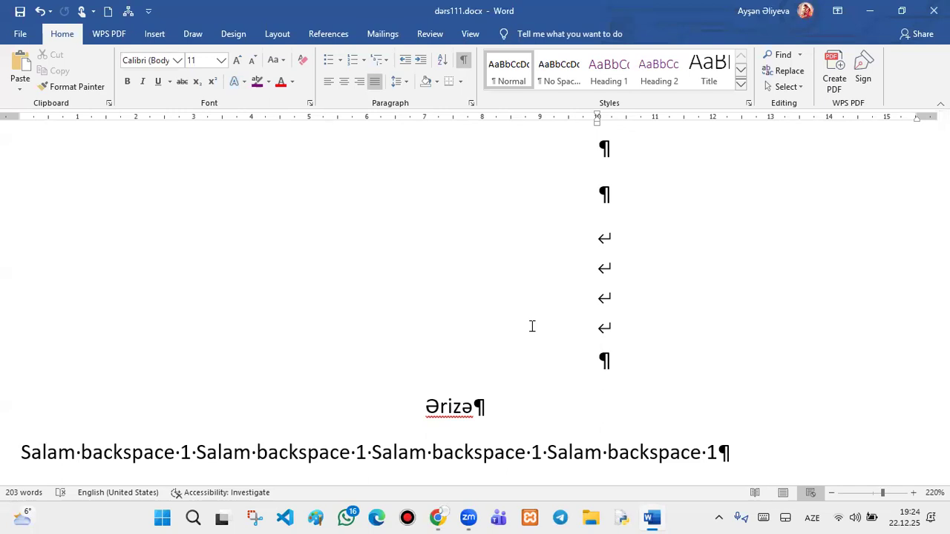
left_click(642, 362)
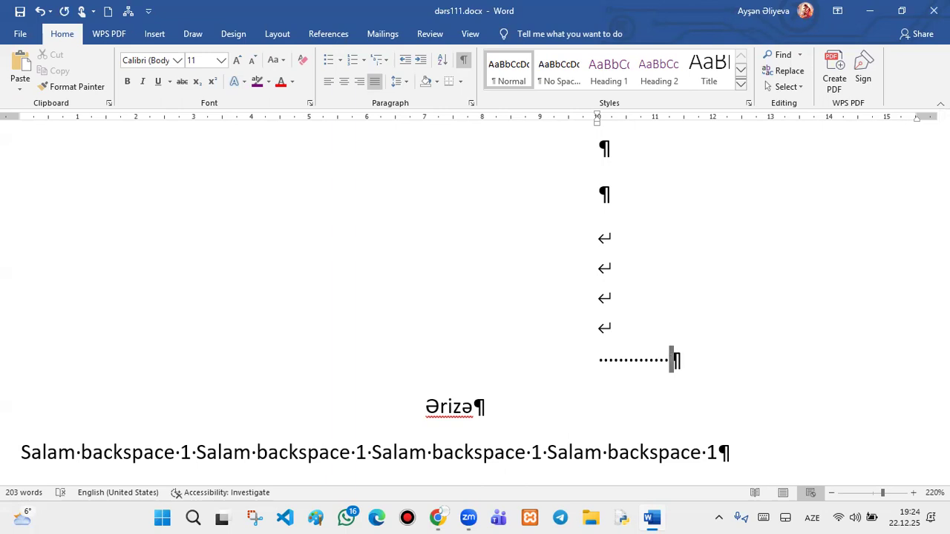
scroll(570, 361, "down", 5)
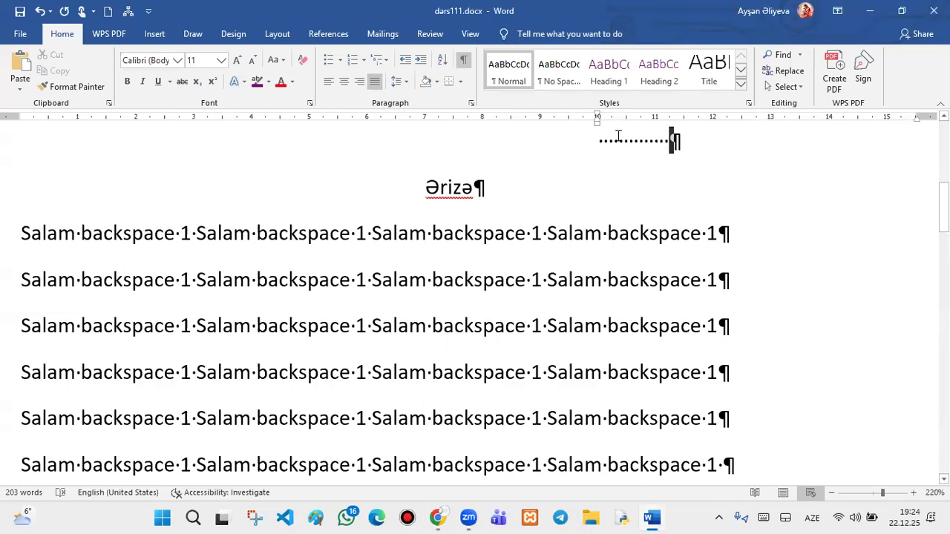
scroll(616, 134, "up", 10)
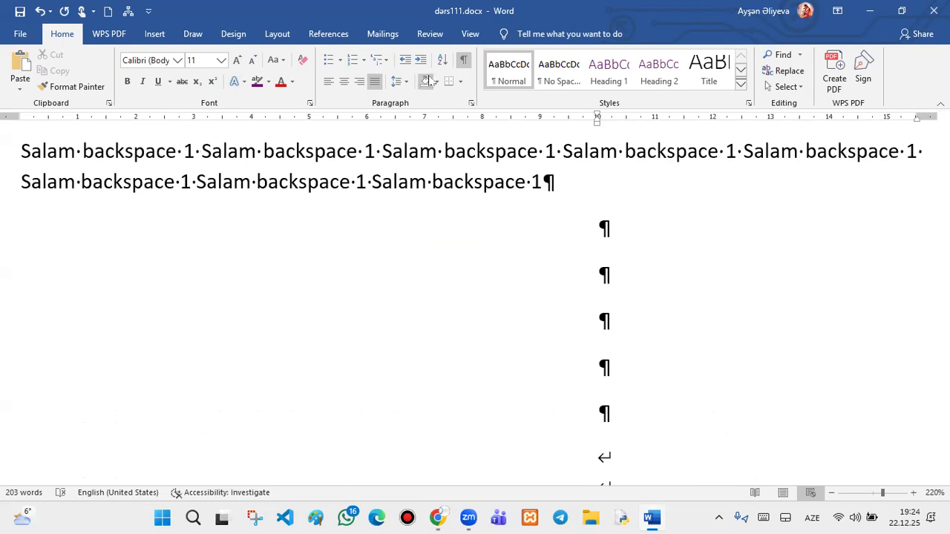
- Format the whole Salam paragraph as Hidden text in the Font dialog
left_click_drag(562, 178, 45, 148)
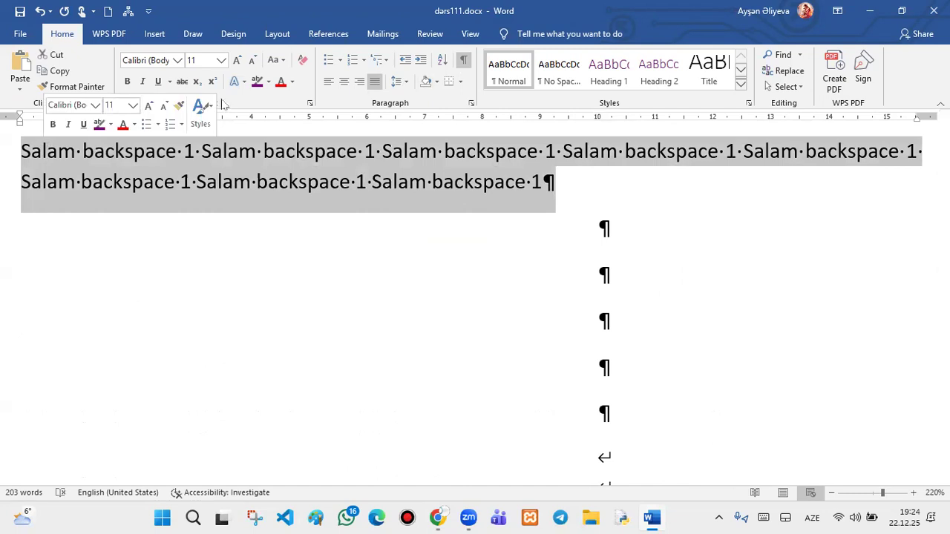
left_click(309, 103)
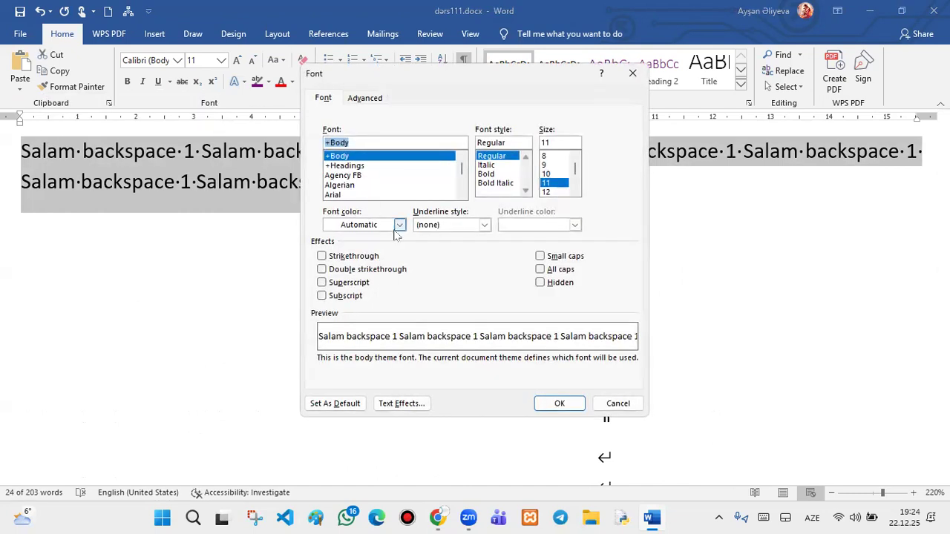
left_click(540, 283)
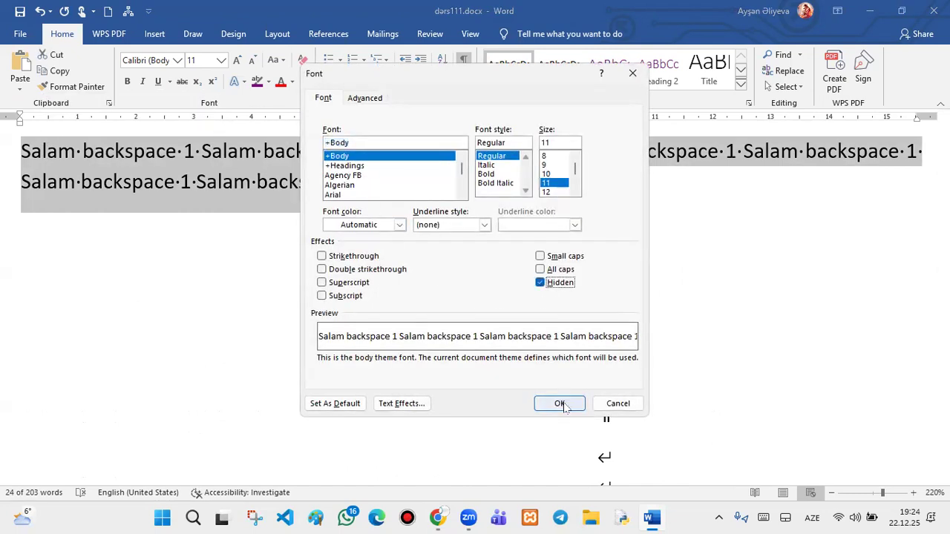
left_click(559, 403)
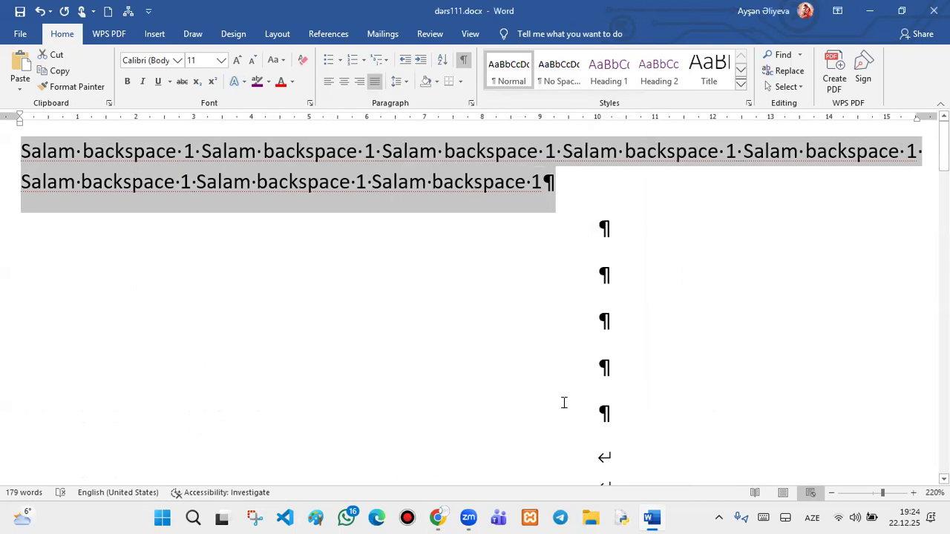
- Turn formatting marks off and back on to hide and then reveal the hidden paragraph
left_click(463, 60)
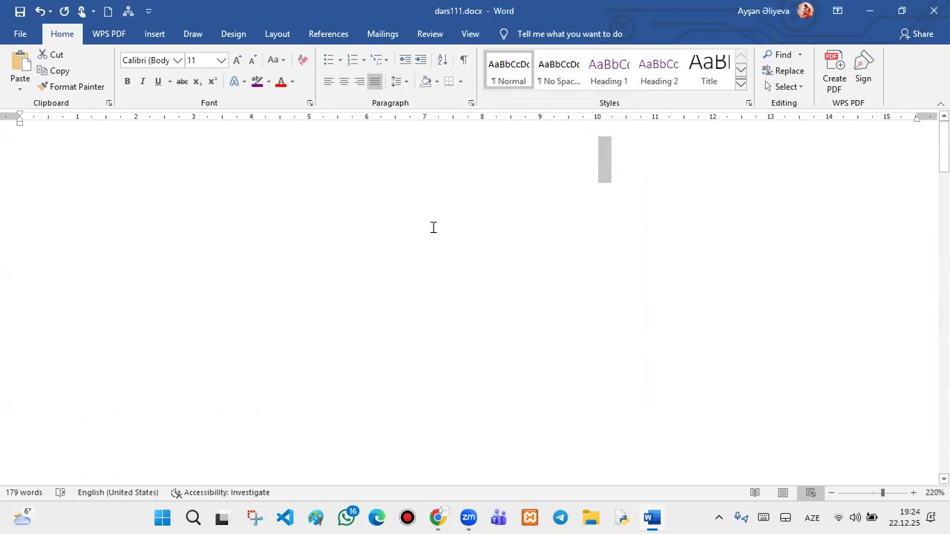
scroll(445, 336, "down", 8)
scroll(440, 331, "up", 8)
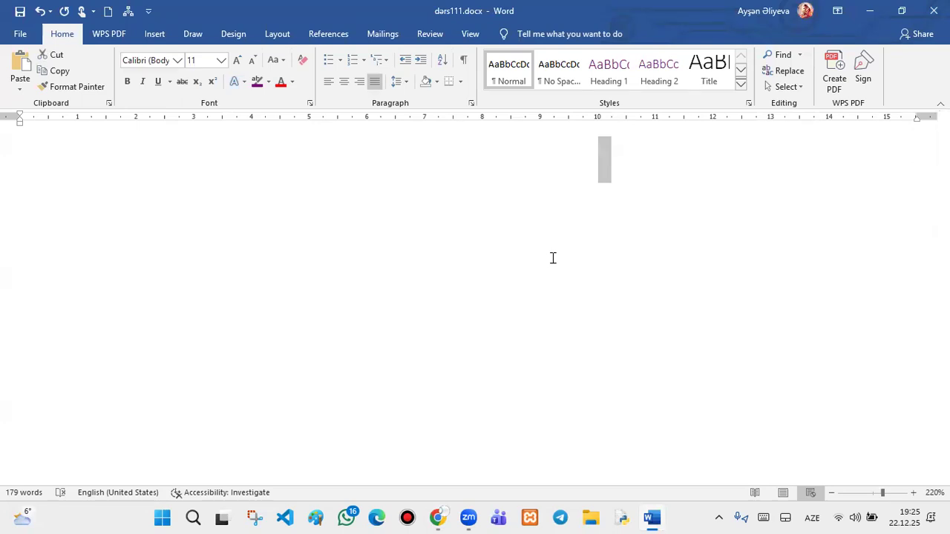
left_click(463, 60)
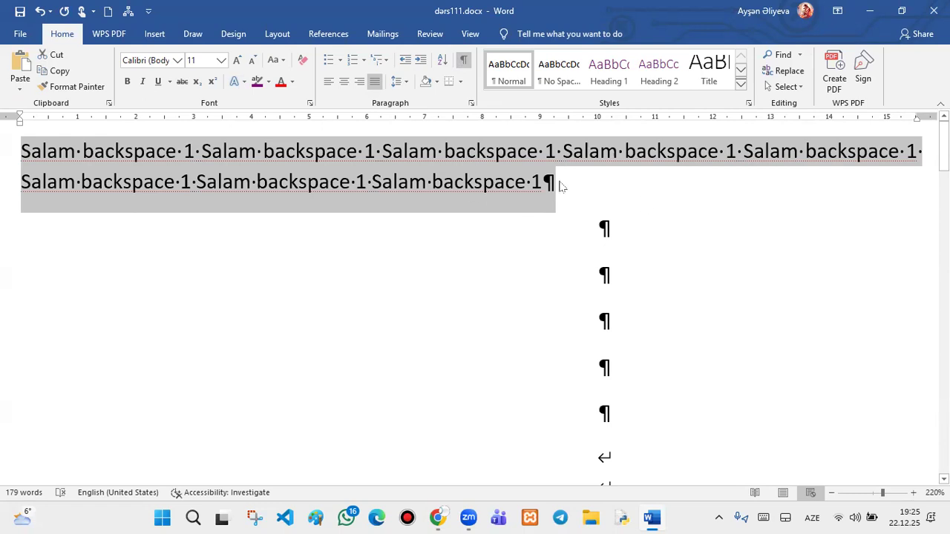
- Clear the Hidden font setting from the Salam paragraph and turn formatting marks off
left_click(602, 273)
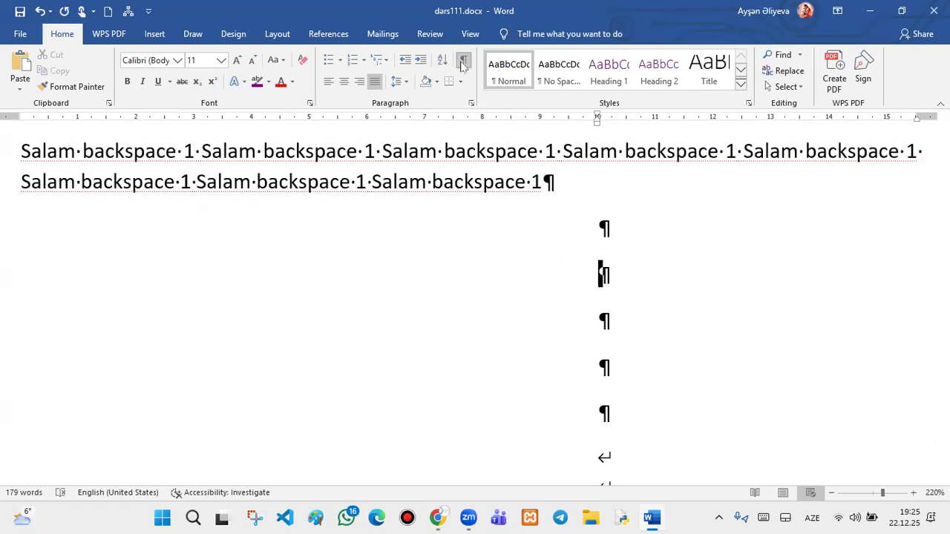
left_click(461, 64)
left_click(461, 64)
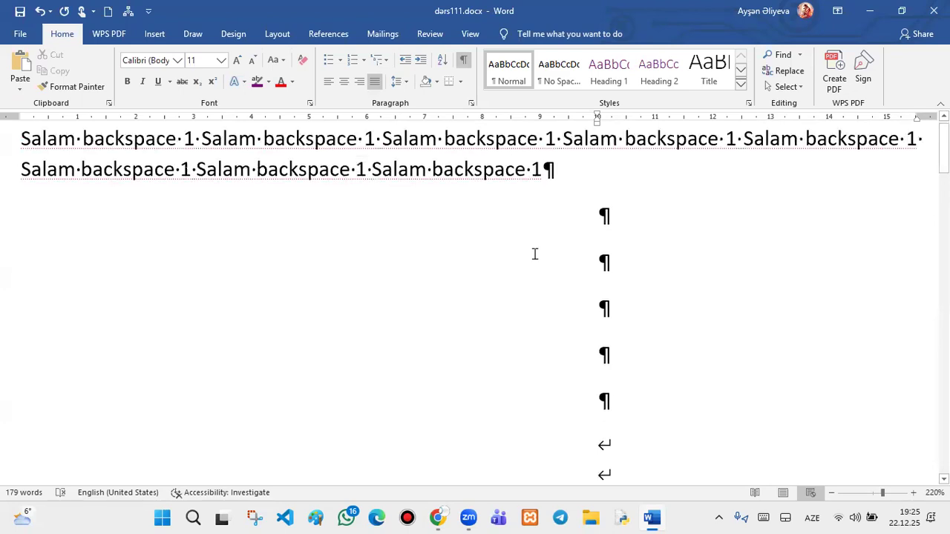
left_click_drag(553, 178, 16, 149)
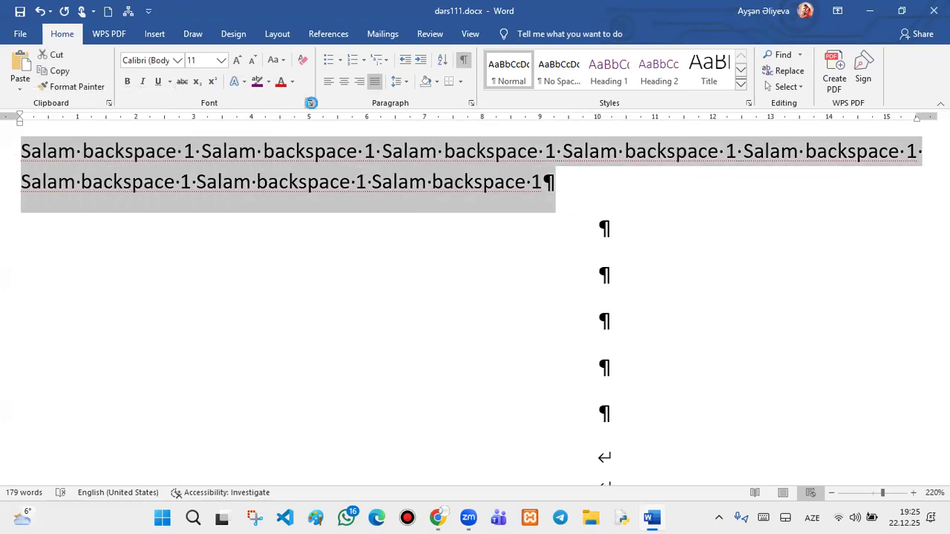
left_click(311, 104)
left_click(544, 284)
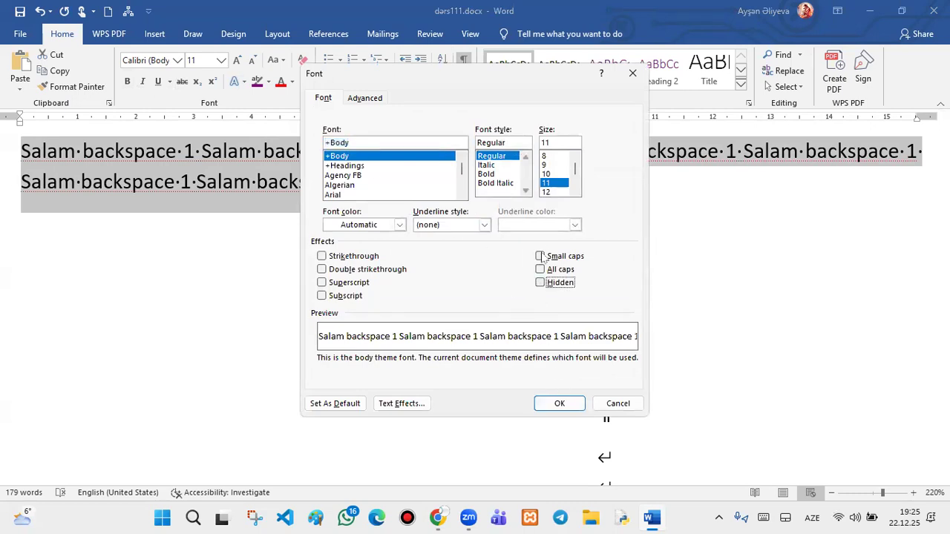
left_click(560, 403)
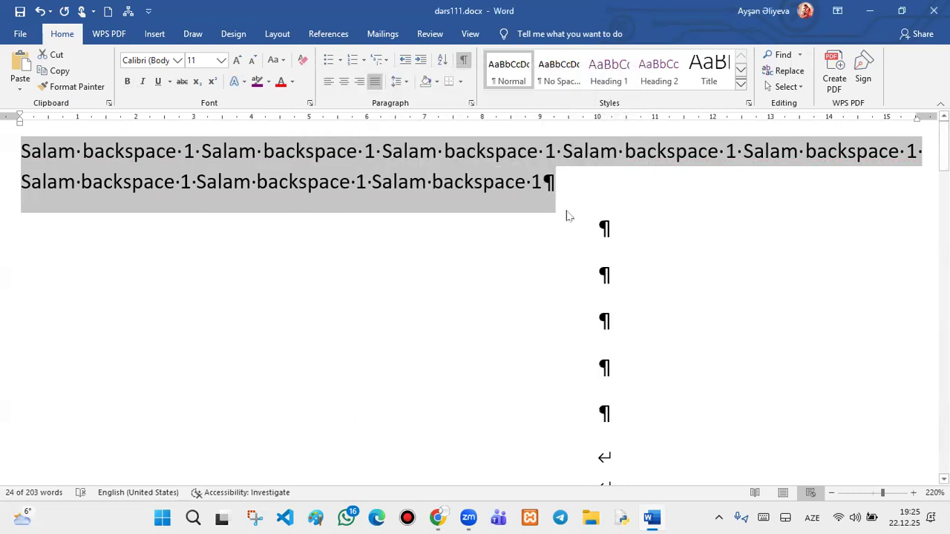
left_click(463, 60)
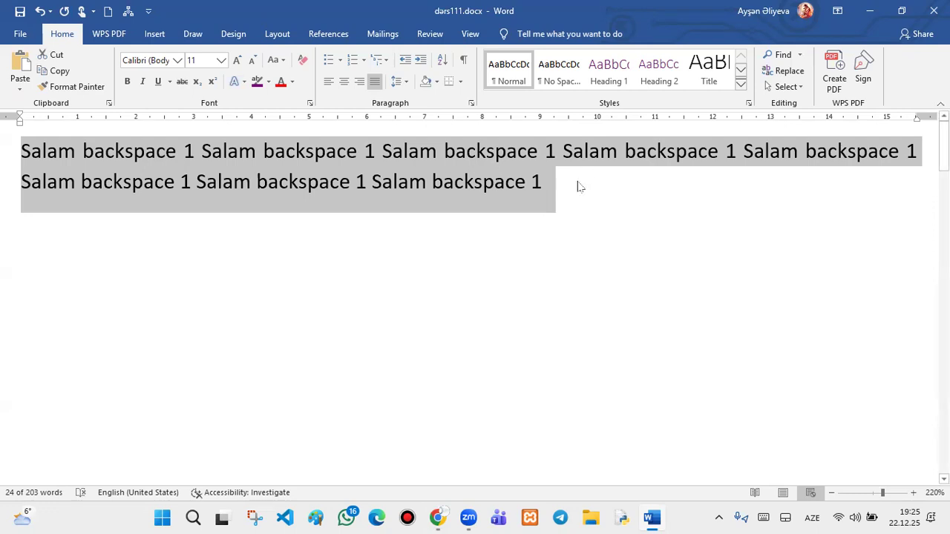
left_click(551, 182)
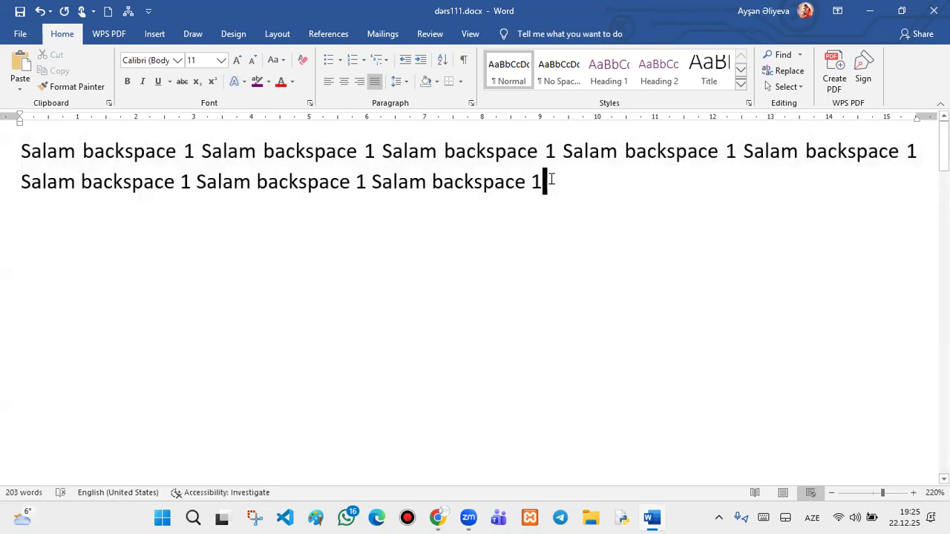
left_click_drag(551, 179, 9, 128)
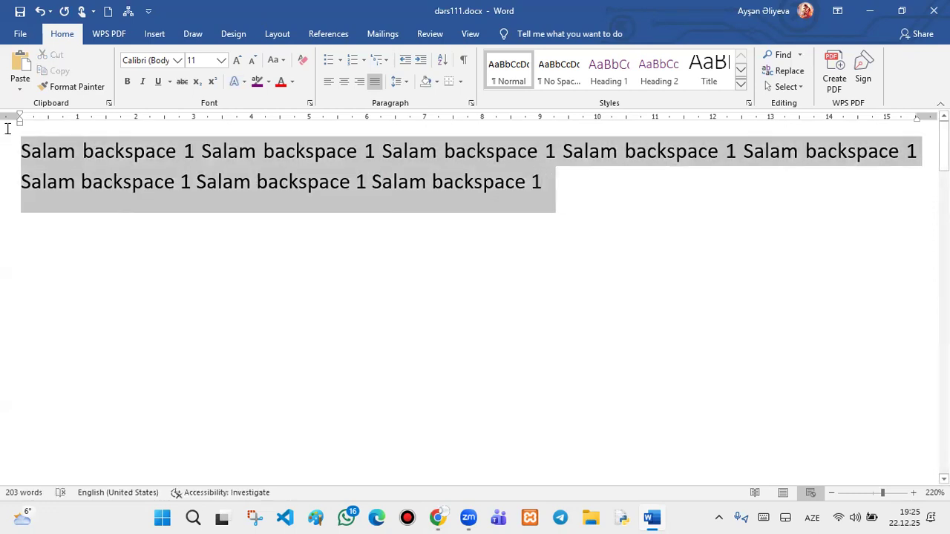
left_click(438, 83)
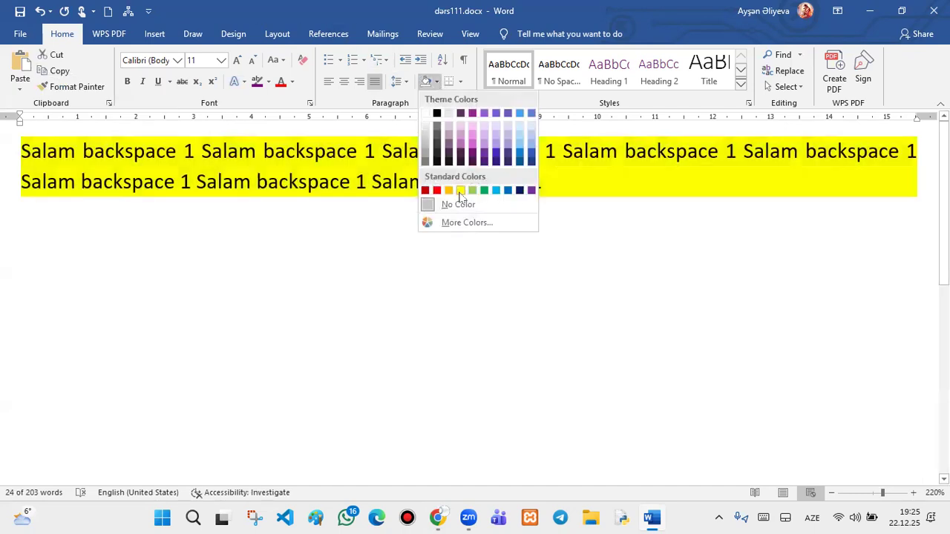
left_click(460, 191)
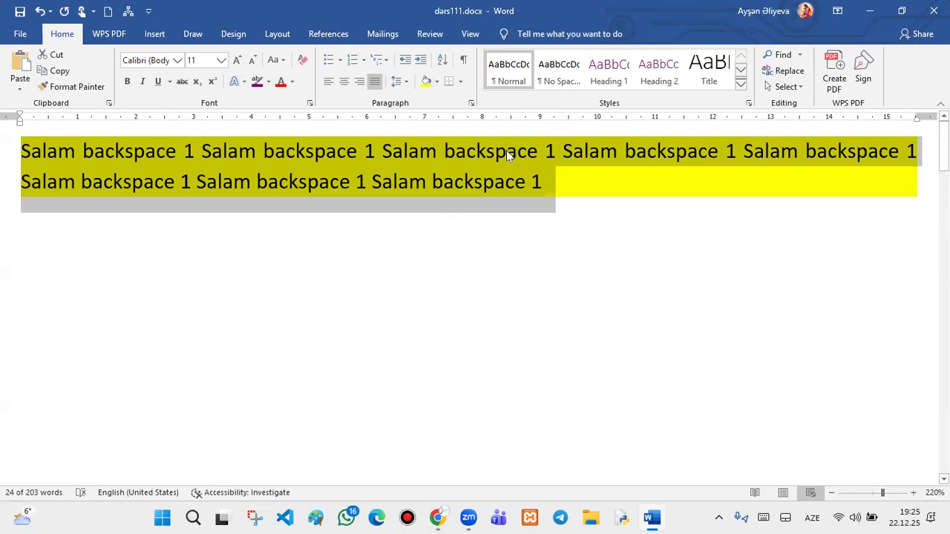
left_click(460, 82)
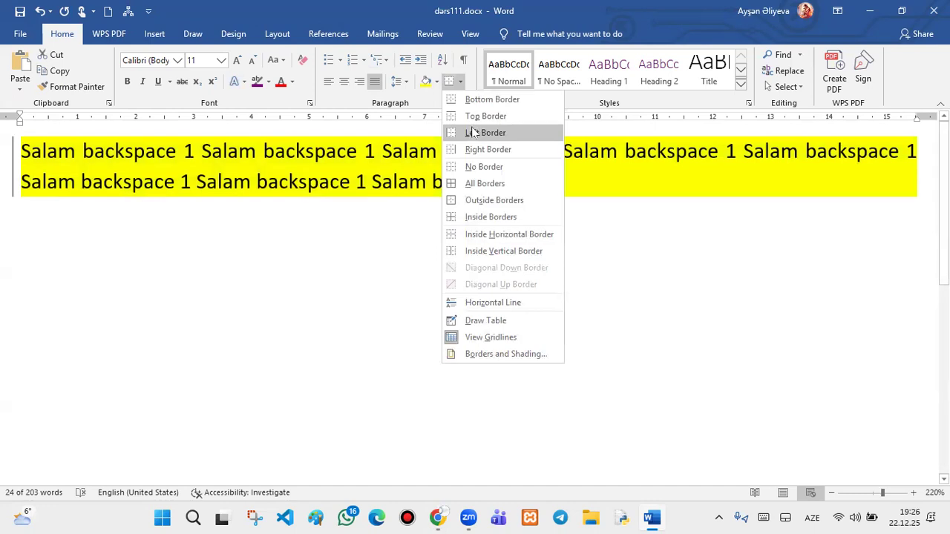
left_click(474, 132)
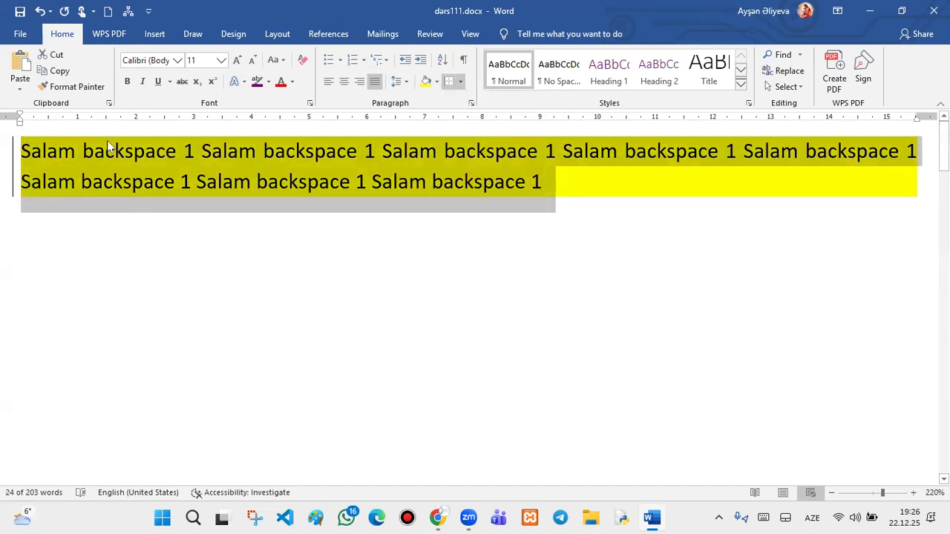
left_click(460, 81)
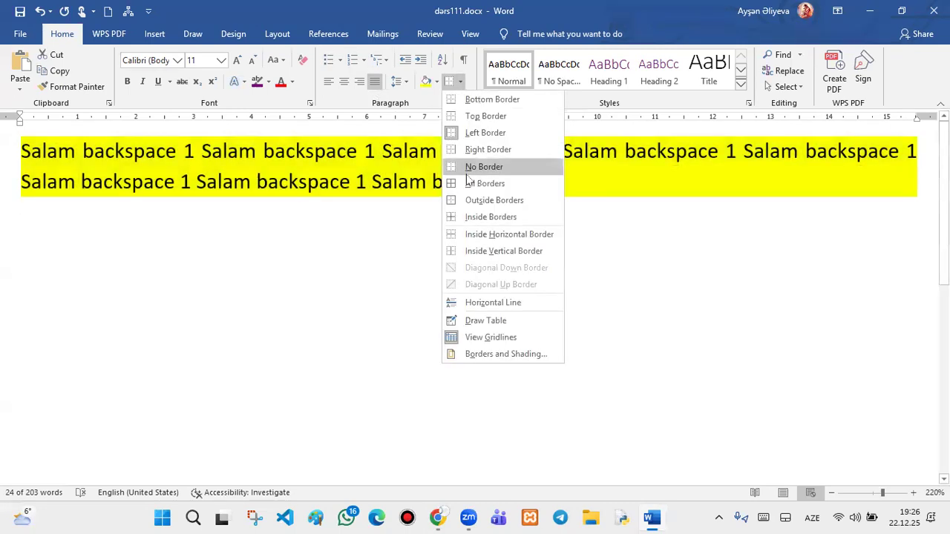
left_click(467, 173)
left_click(460, 81)
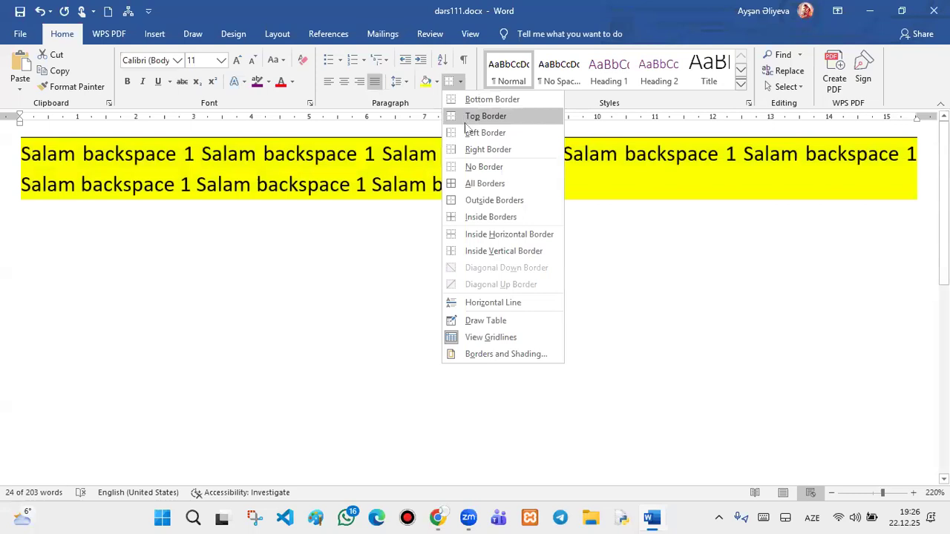
left_click(436, 81)
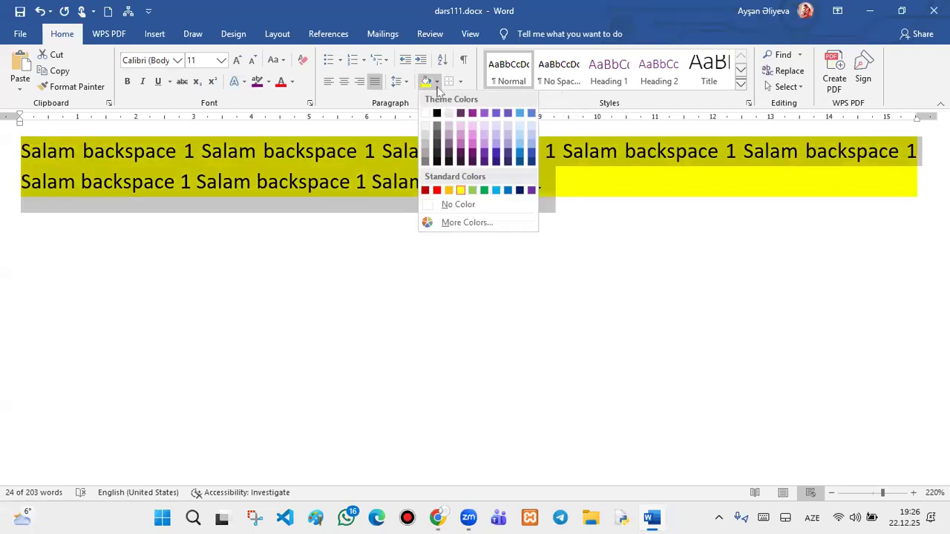
left_click(448, 203)
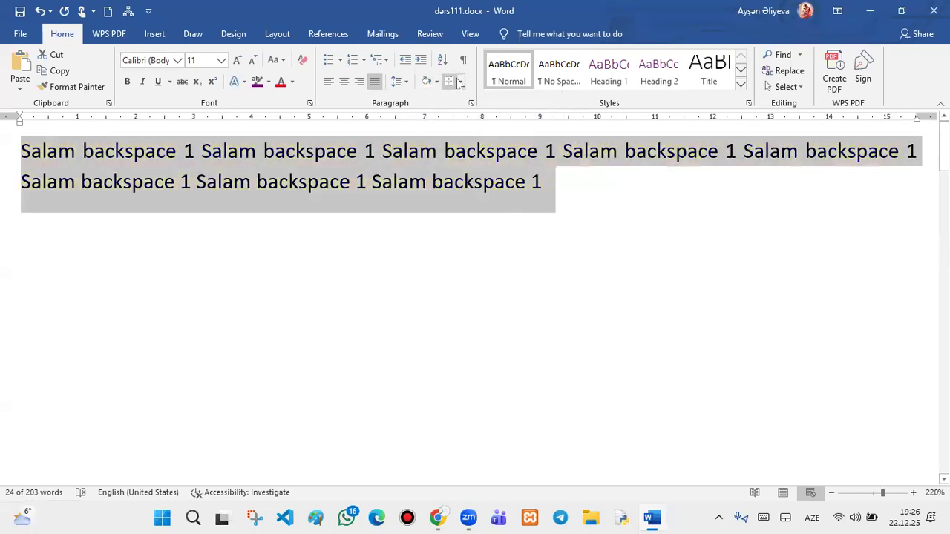
- Put borders on all sides of the Salam paragraph and add empty lines below it
left_click(460, 81)
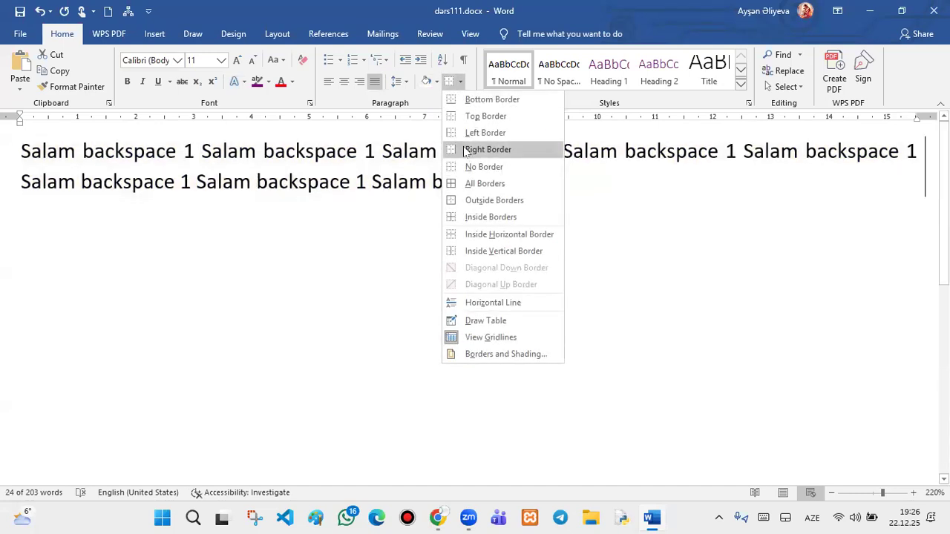
left_click(466, 185)
left_click(545, 184)
key("Return")
key("Return")
key("Return")
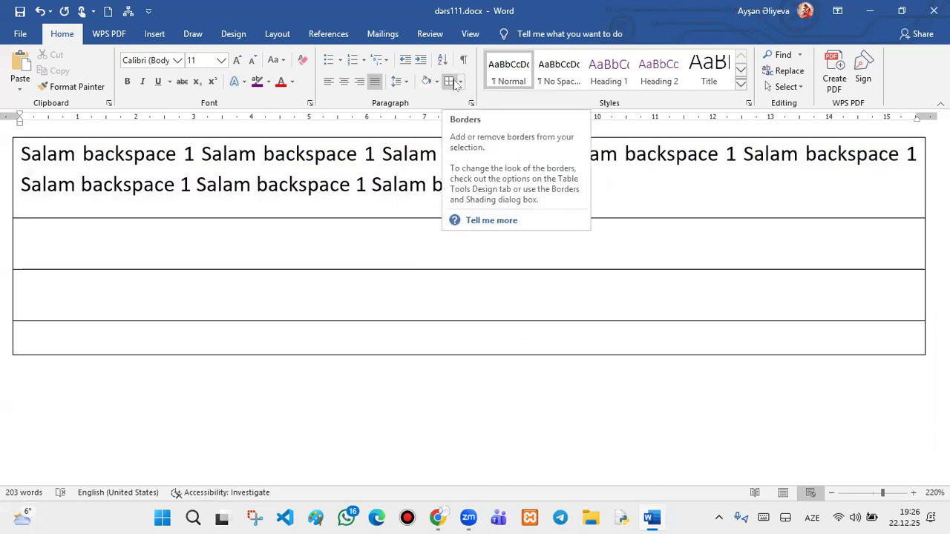
- Select the whole document and remove all borders with No Border
key("ctrl+a")
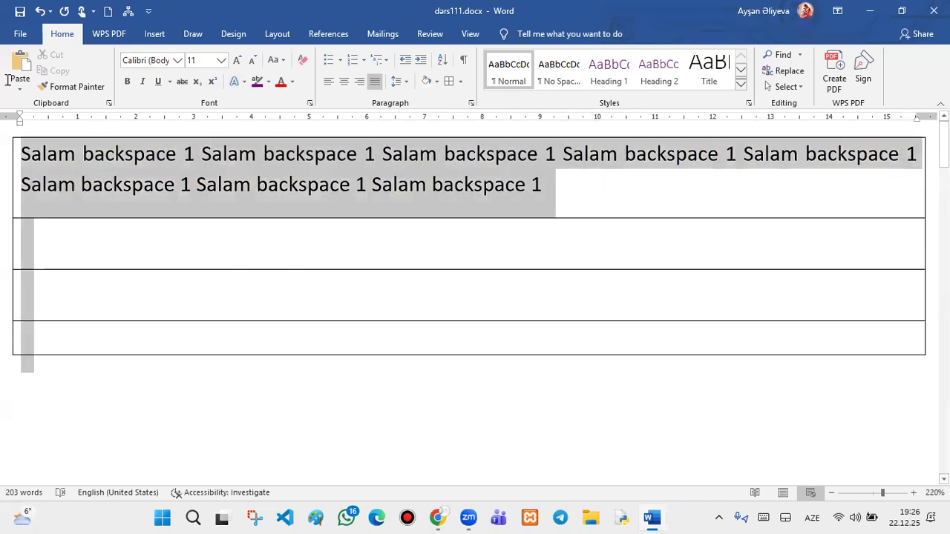
left_click(460, 81)
left_click(460, 167)
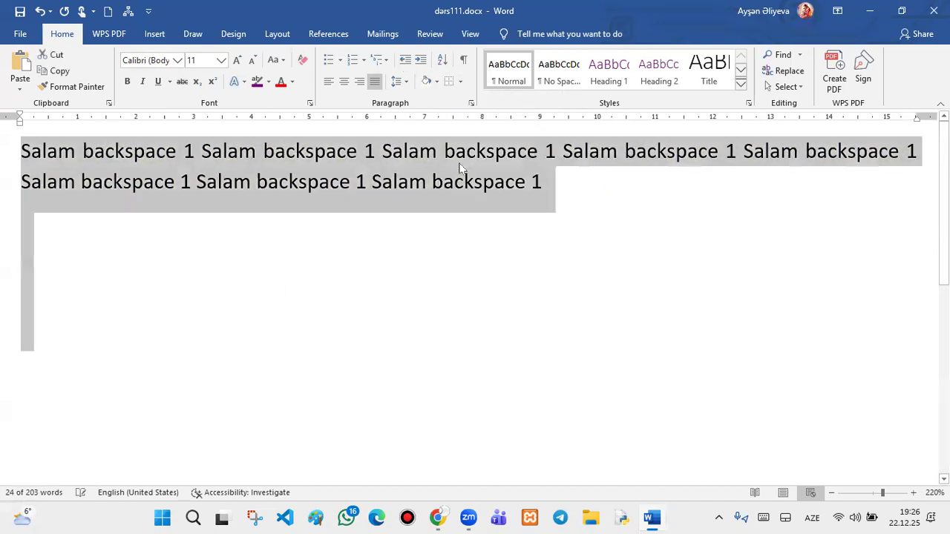
left_click(586, 215)
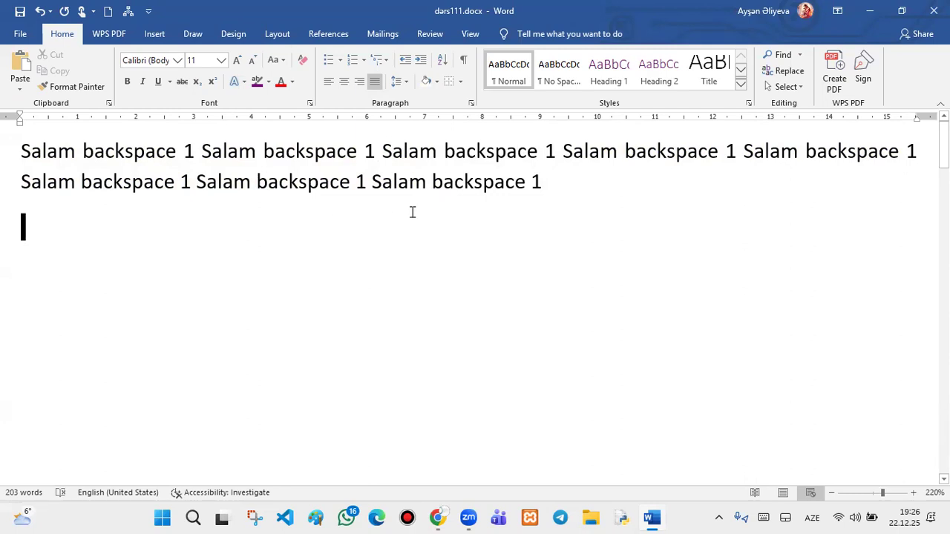
- Add a centred 'ders 1' title line above the Salam paragraph
left_click(394, 151)
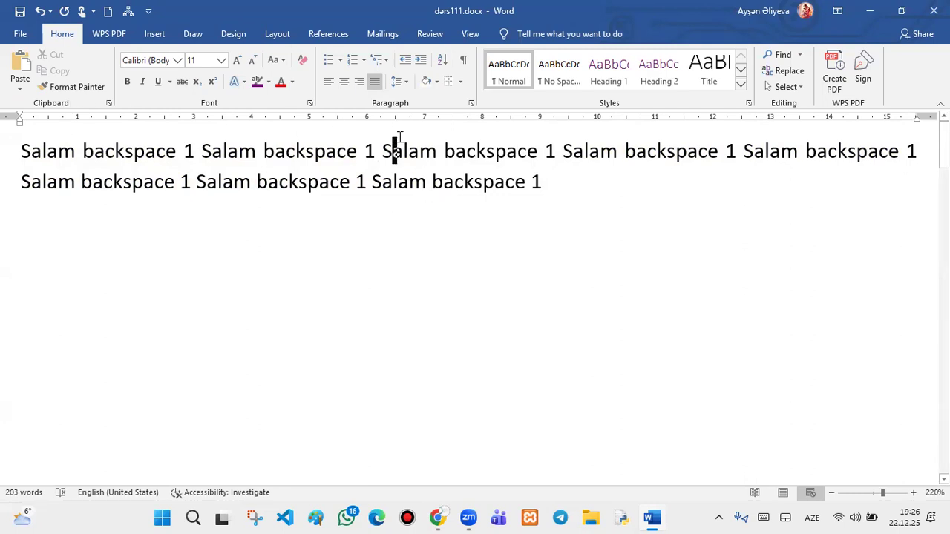
left_click(22, 150)
key("Return")
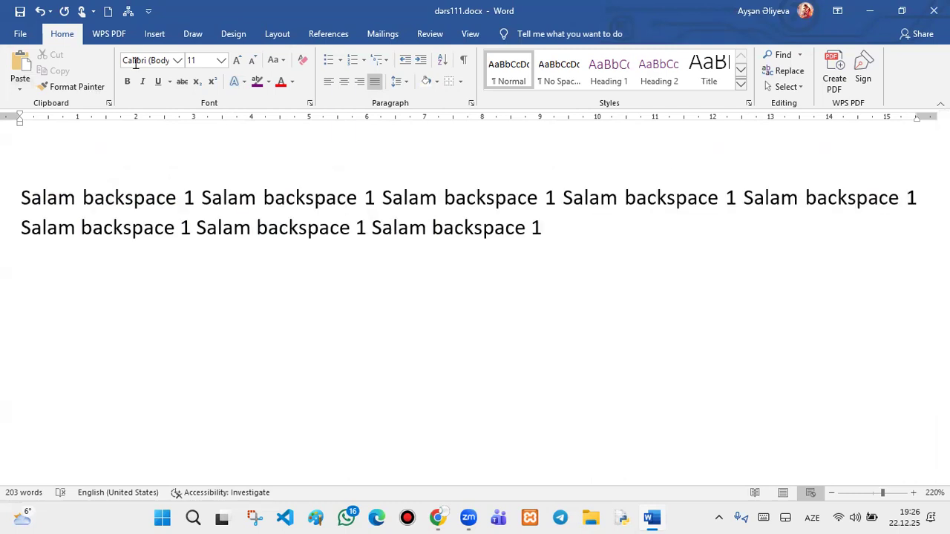
left_click(423, 161)
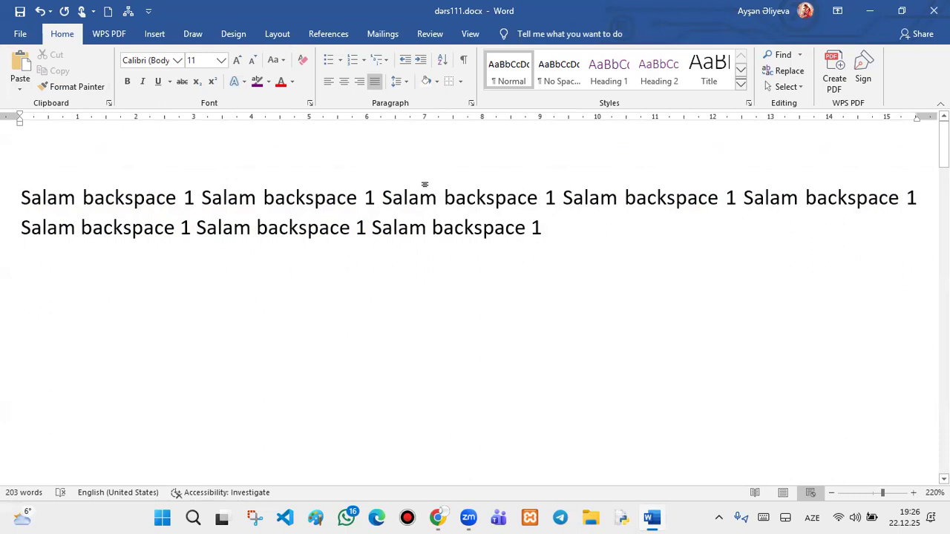
key("Return")
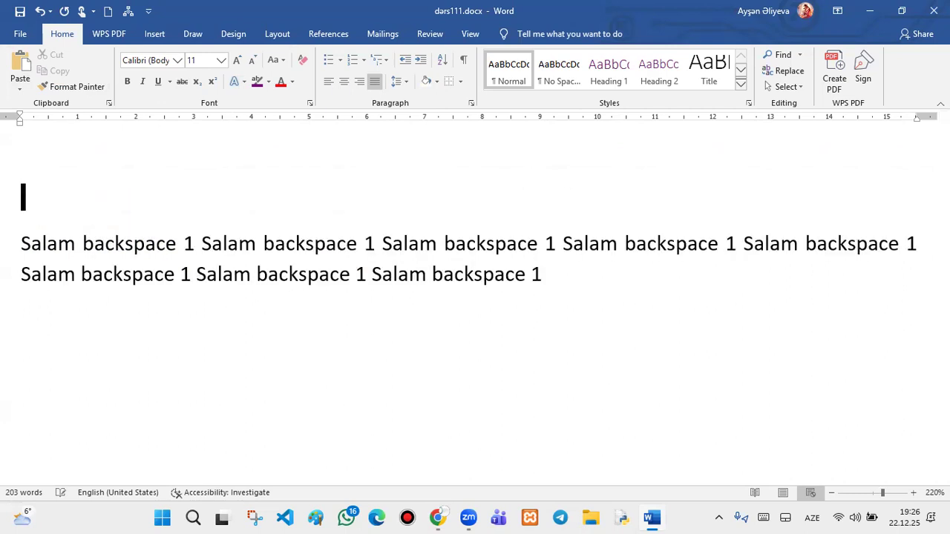
key("BackSpace")
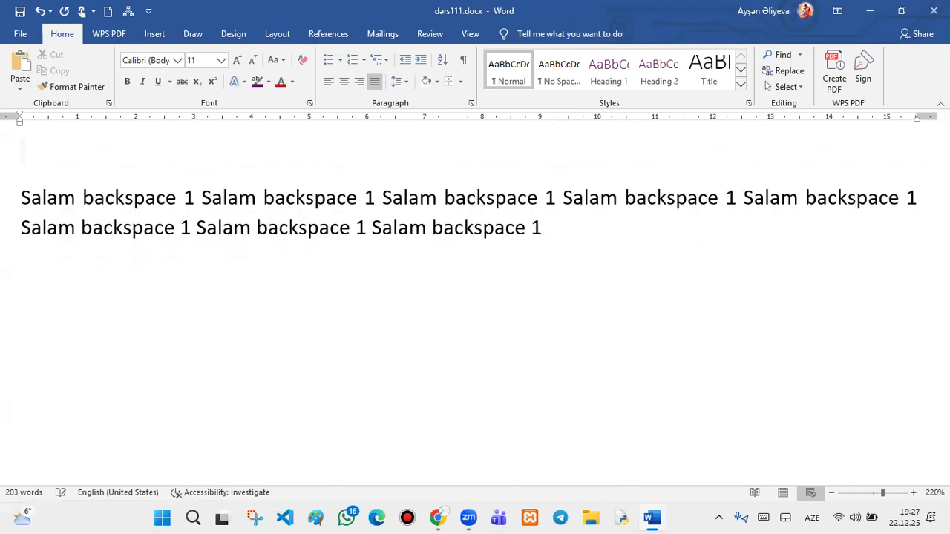
left_click(343, 81)
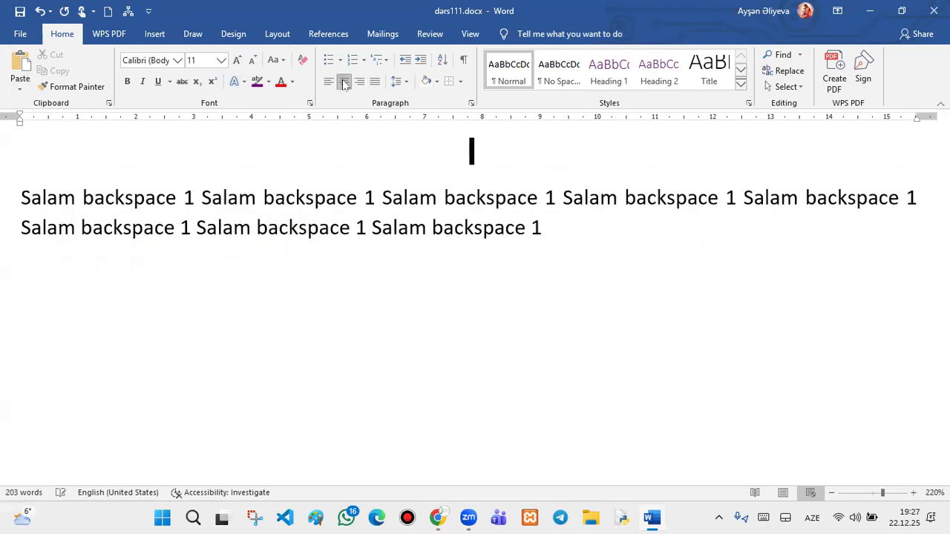
type("ders 1")
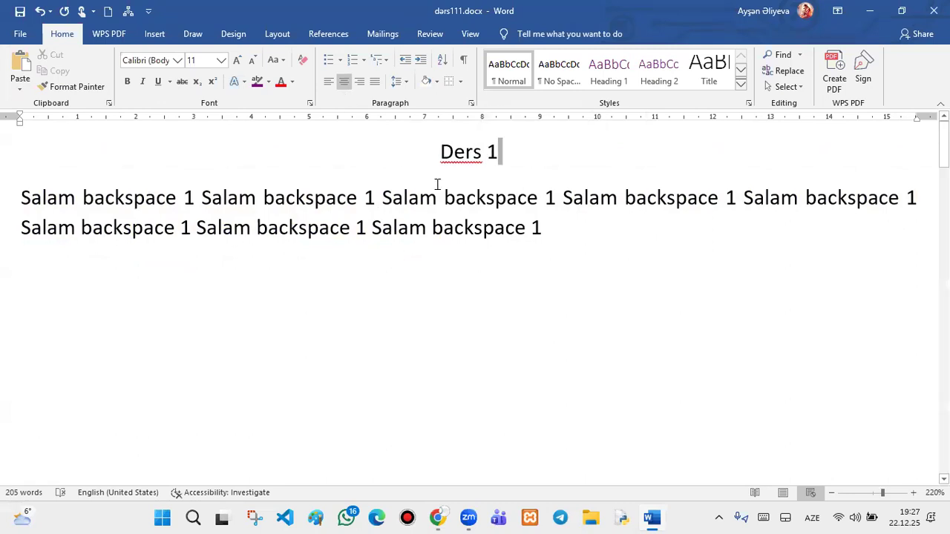
- Insert two new lines after a Delete line and type 'yeni dərs'
scroll(577, 260, "down", 10)
scroll(579, 262, "down", 3)
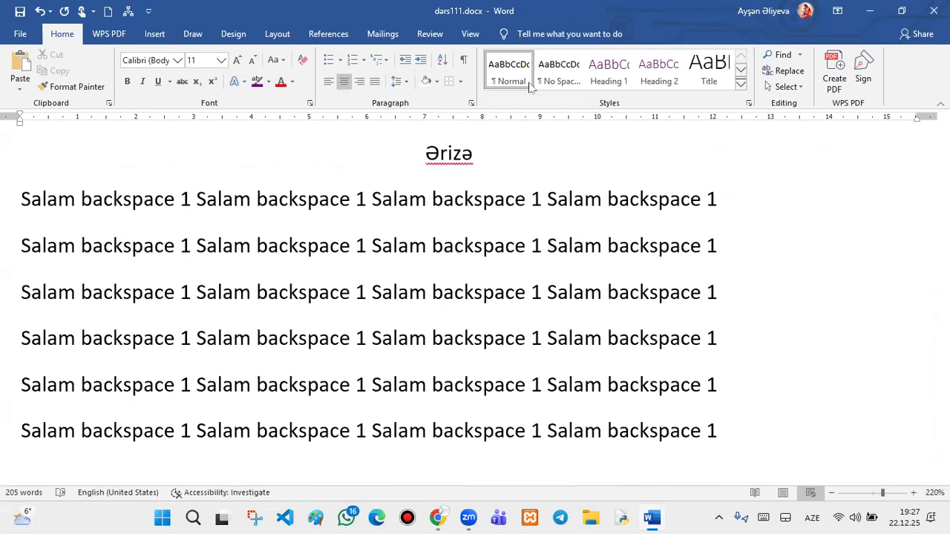
scroll(470, 180, "down", 8)
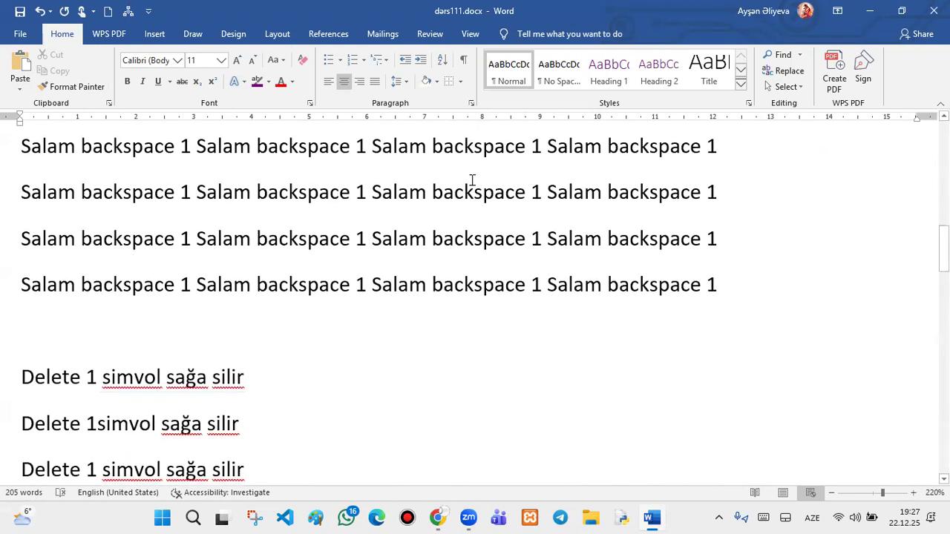
scroll(465, 202, "up", 1)
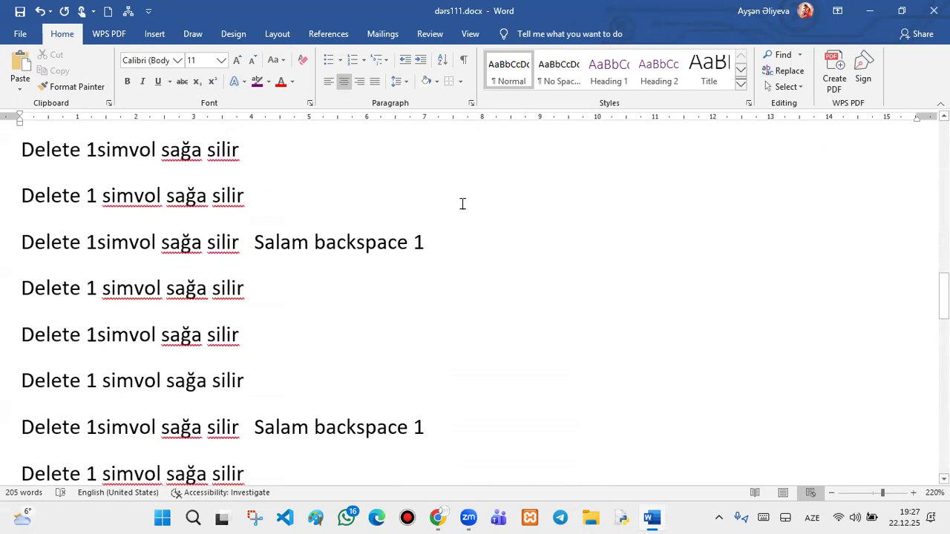
left_click(408, 186)
key("Return")
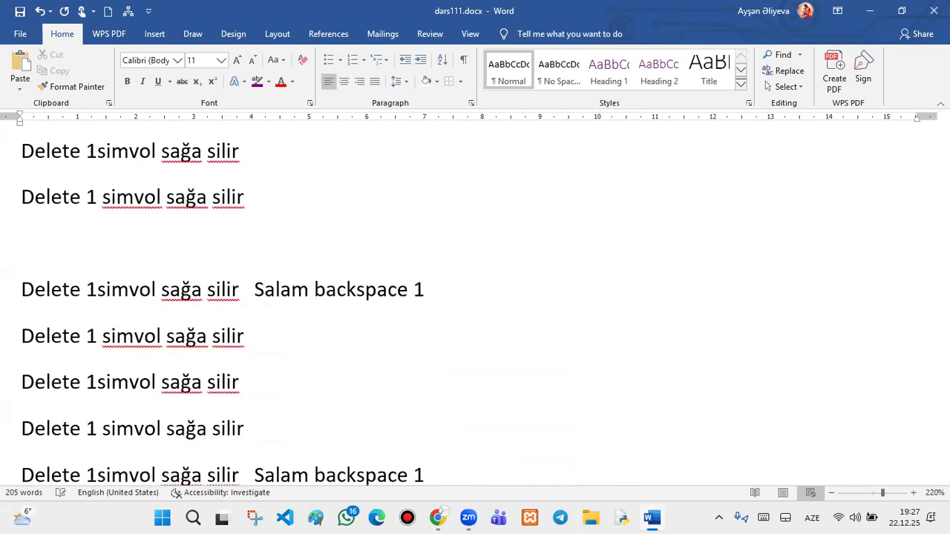
key("Return")
type("y")
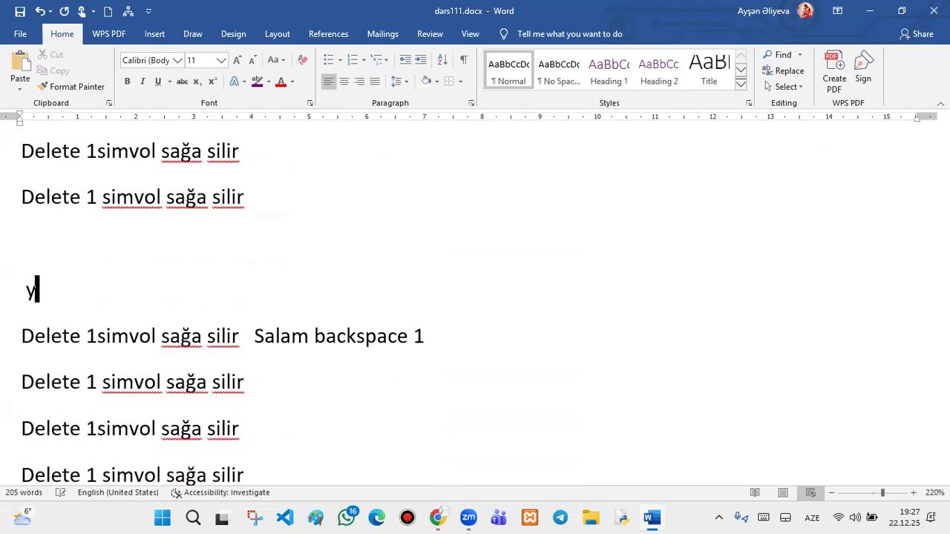
type("eni dərs")
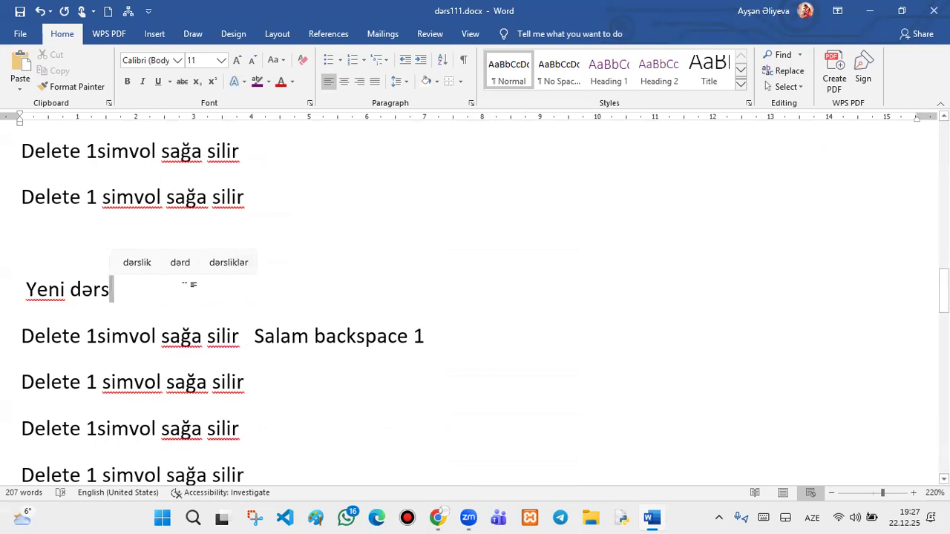
- Centre the Yeni dərs line, then select the Ders 1 title at the top
left_click_drag(121, 296, 18, 250)
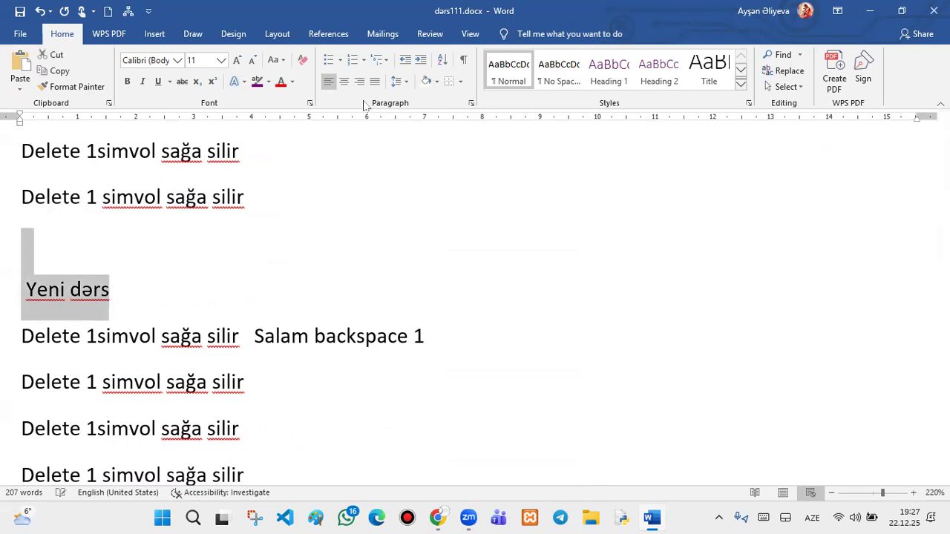
left_click(345, 81)
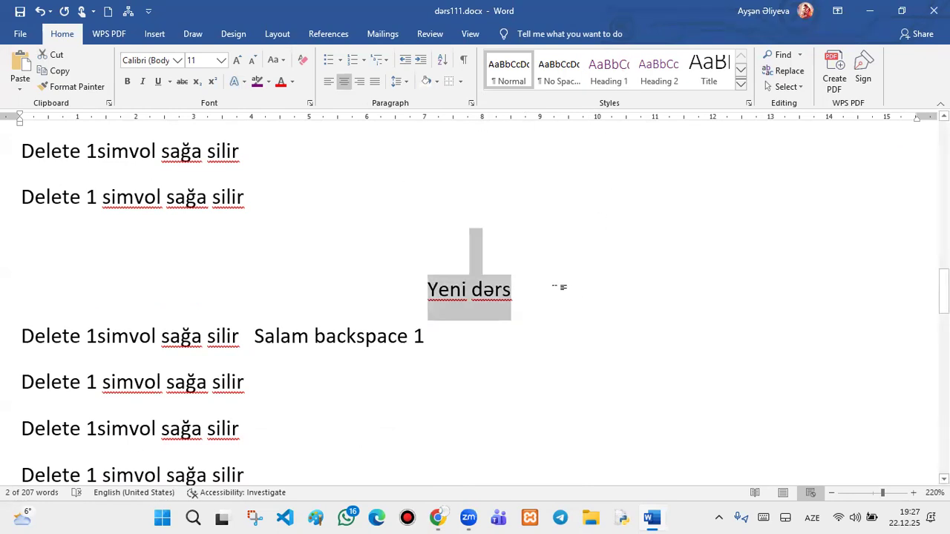
scroll(553, 285, "up", 10)
scroll(553, 286, "up", 5)
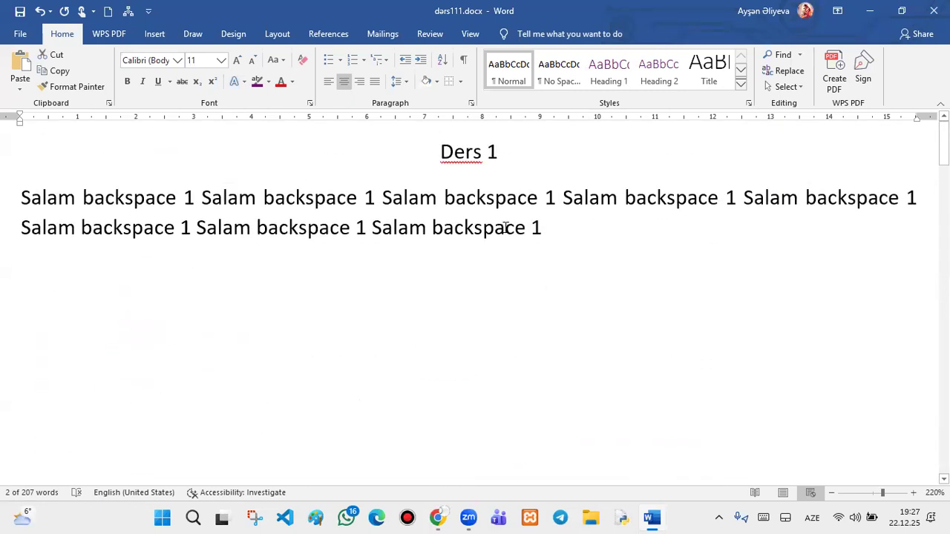
left_click_drag(512, 151, 451, 174)
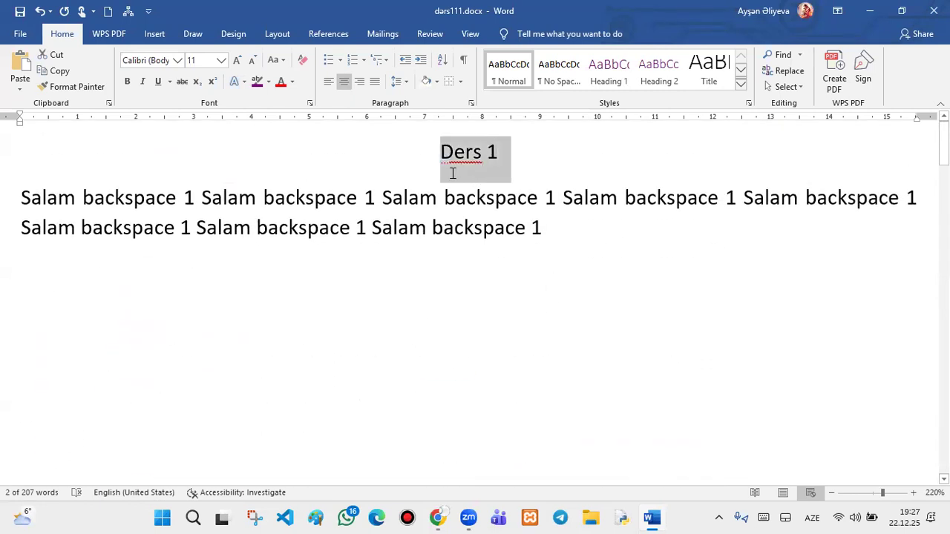
- Apply the Heading 1 style to Ders 1 and centre it
left_click(607, 64)
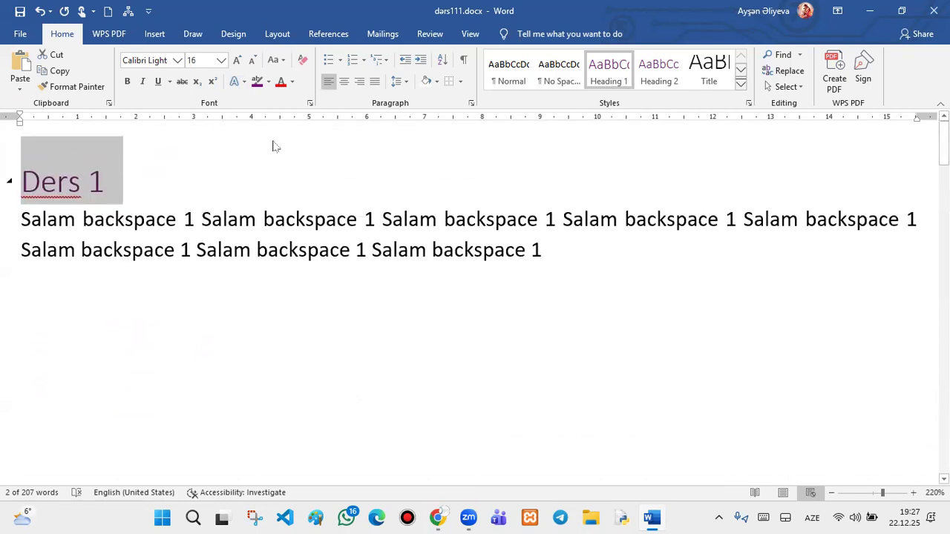
key("ctrl+z")
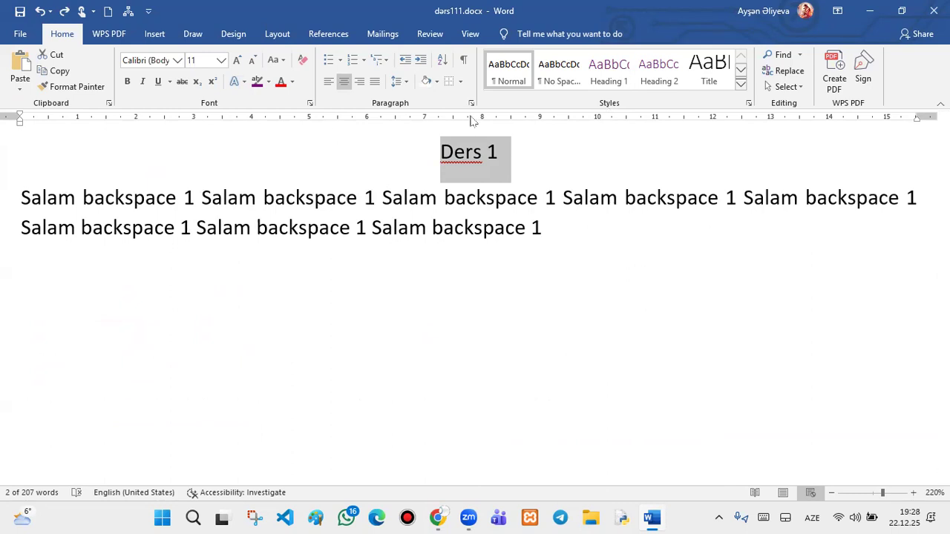
left_click(607, 71)
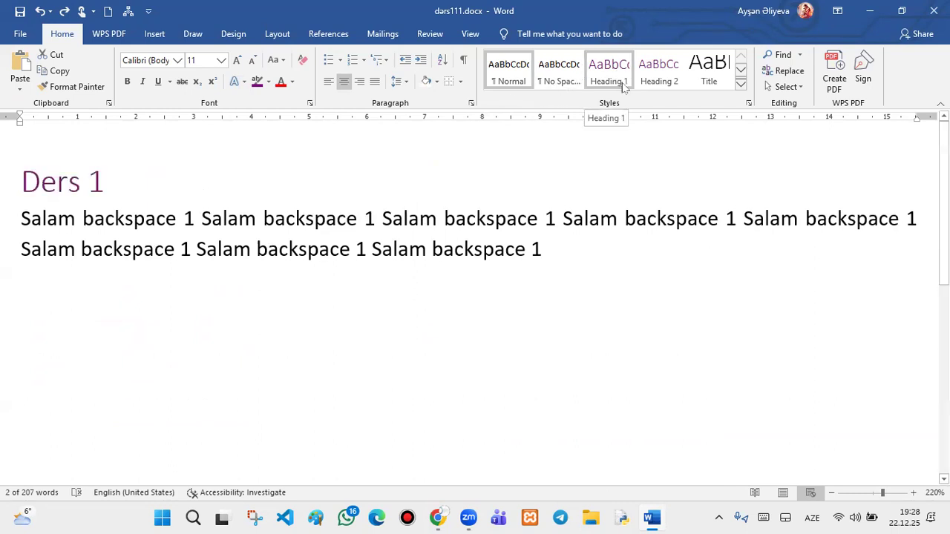
left_click(623, 87)
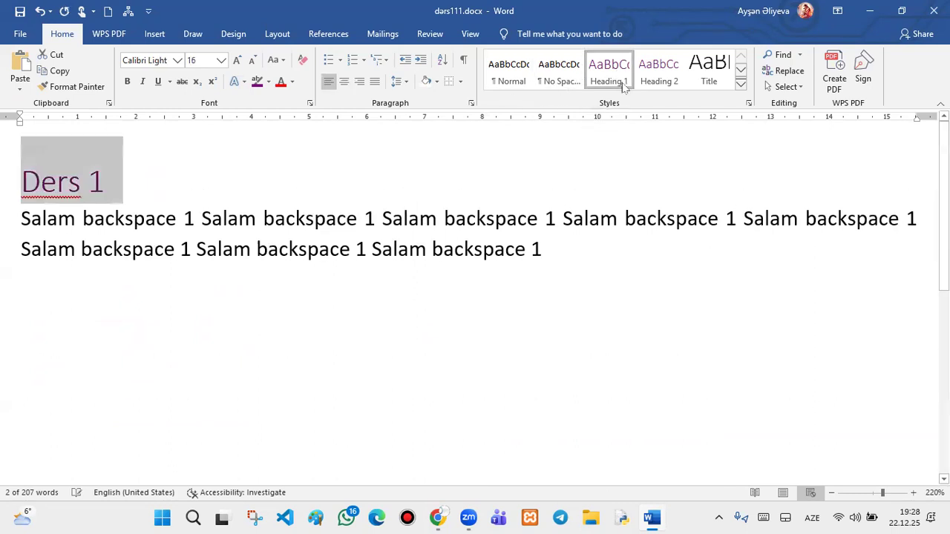
left_click(345, 83)
- Colour the Ders 1 heading red and set it in the Algerian font
left_click(292, 82)
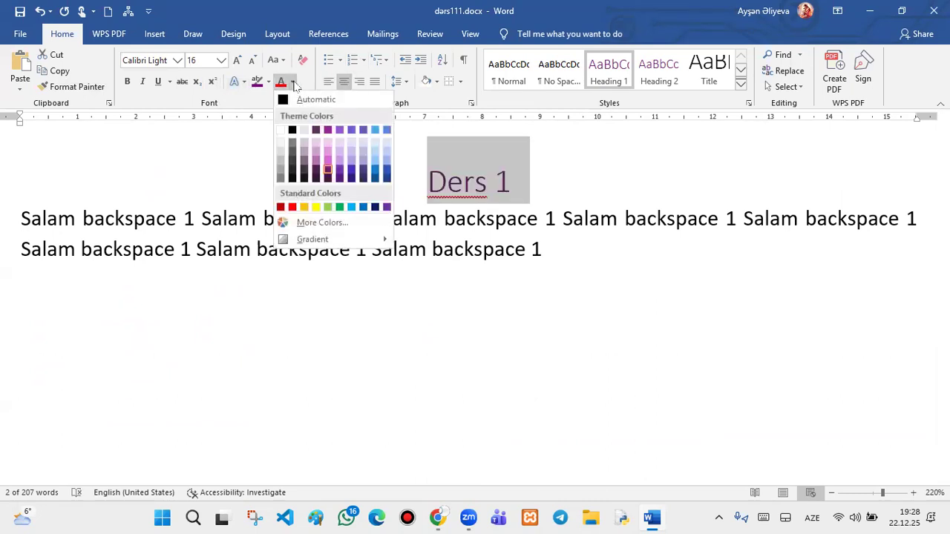
left_click(292, 207)
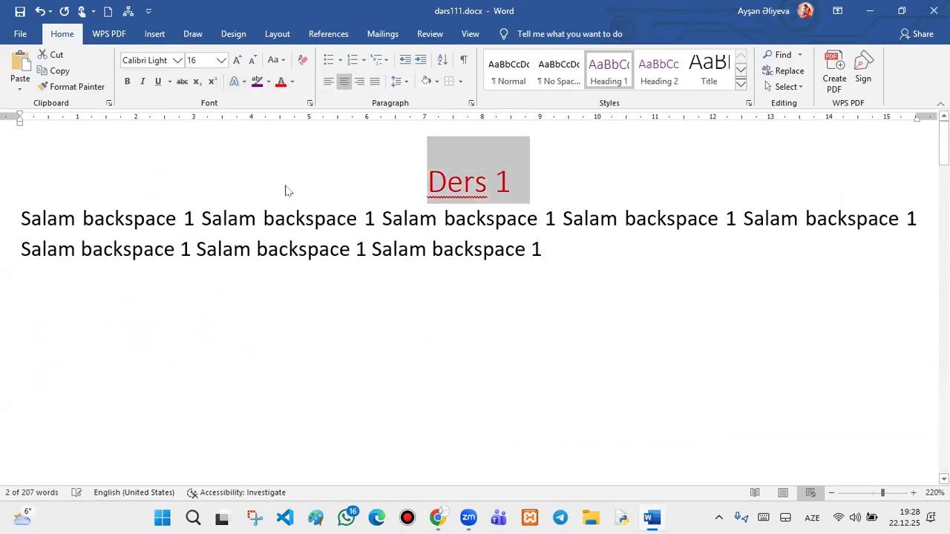
left_click(178, 60)
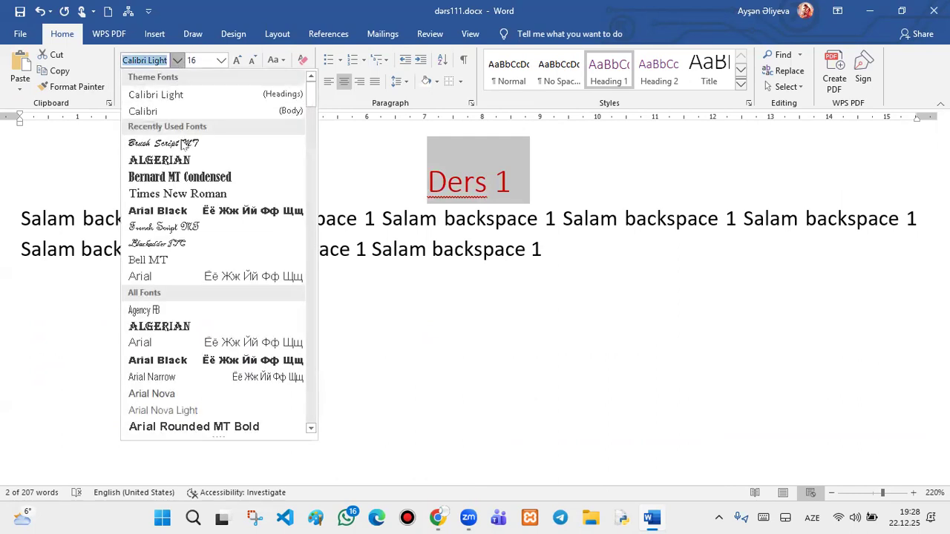
left_click(182, 160)
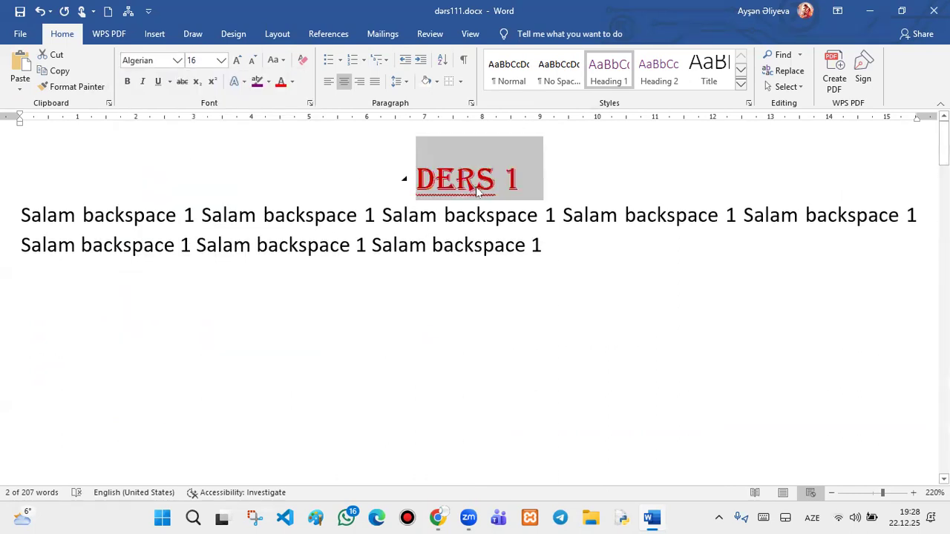
scroll(544, 206, "down", 5)
scroll(545, 205, "down", 3)
left_click_drag(475, 249, 410, 259)
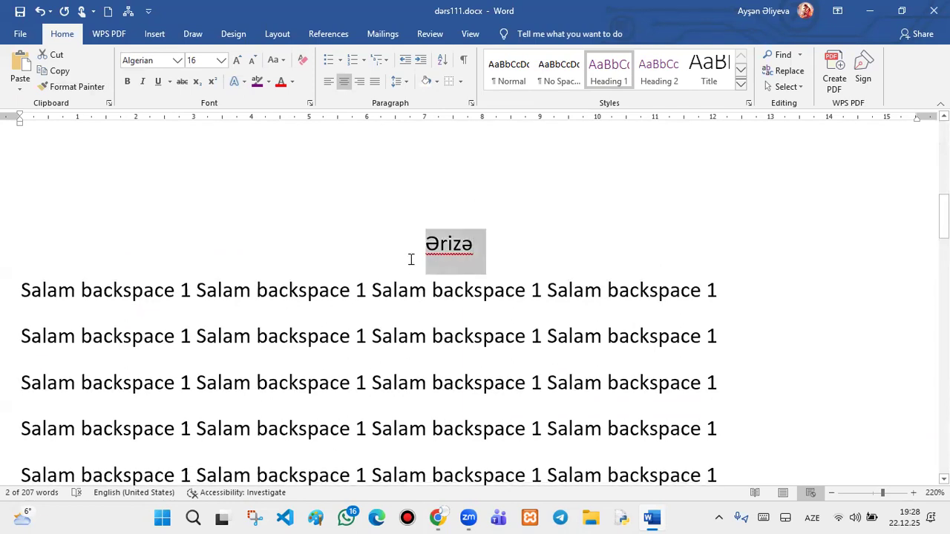
- Make Ərizə a centred, red, 20-point Heading 1 in the Algerian font
left_click(628, 70)
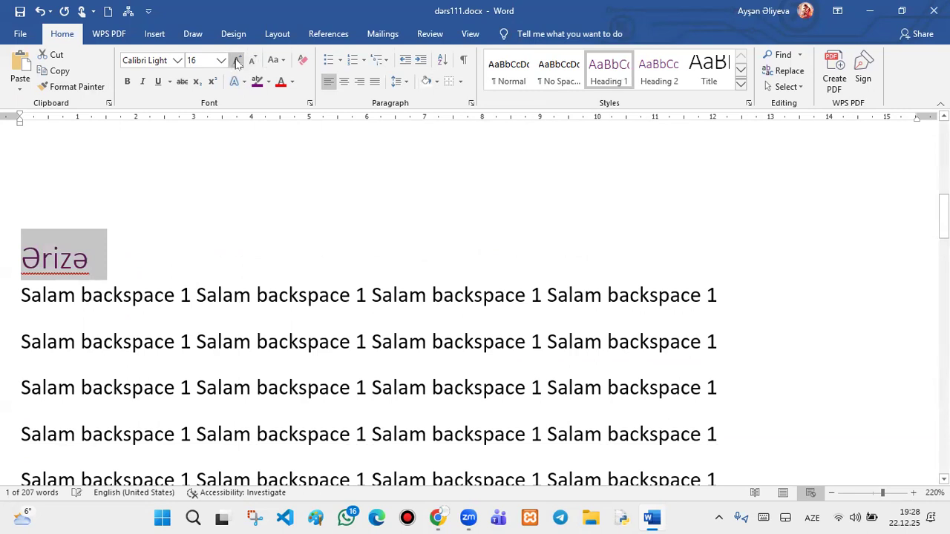
left_click(237, 60)
left_click(236, 60)
left_click(280, 81)
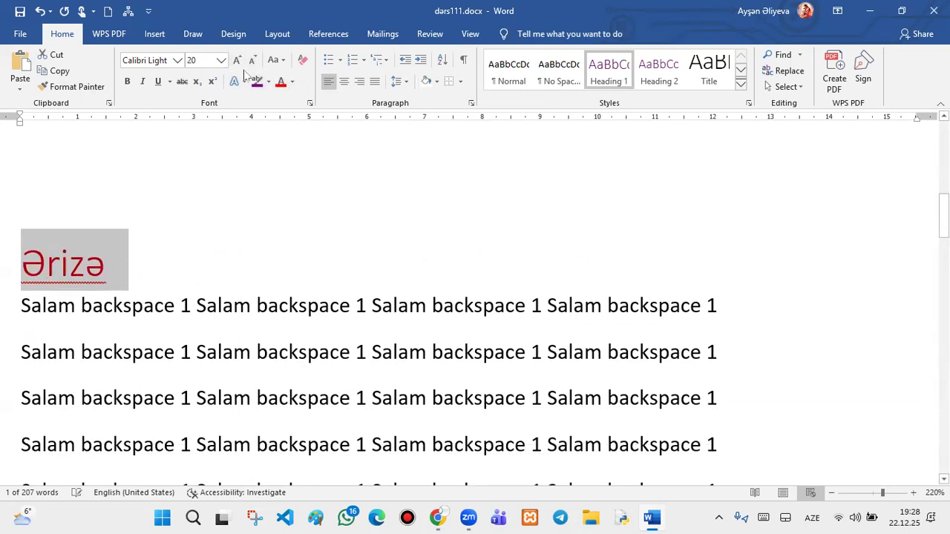
left_click(177, 60)
left_click(172, 141)
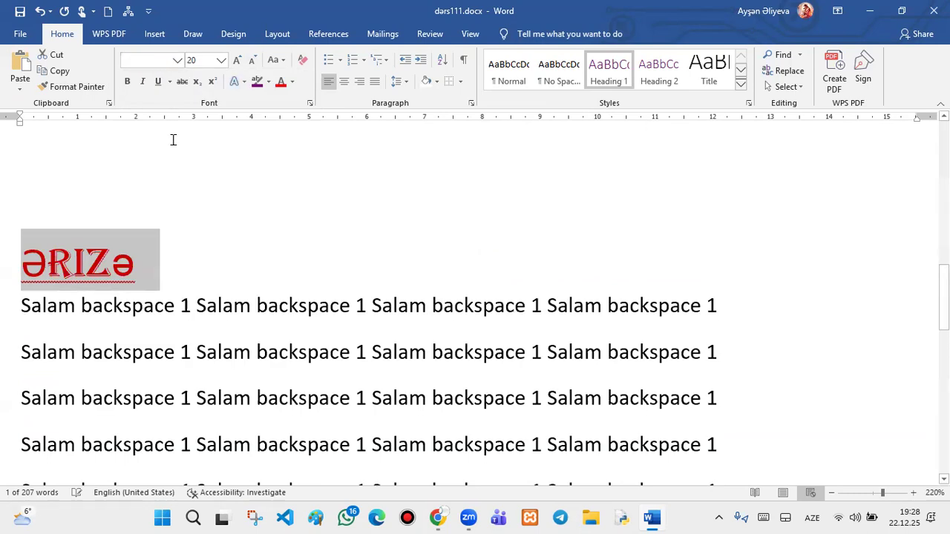
left_click(343, 81)
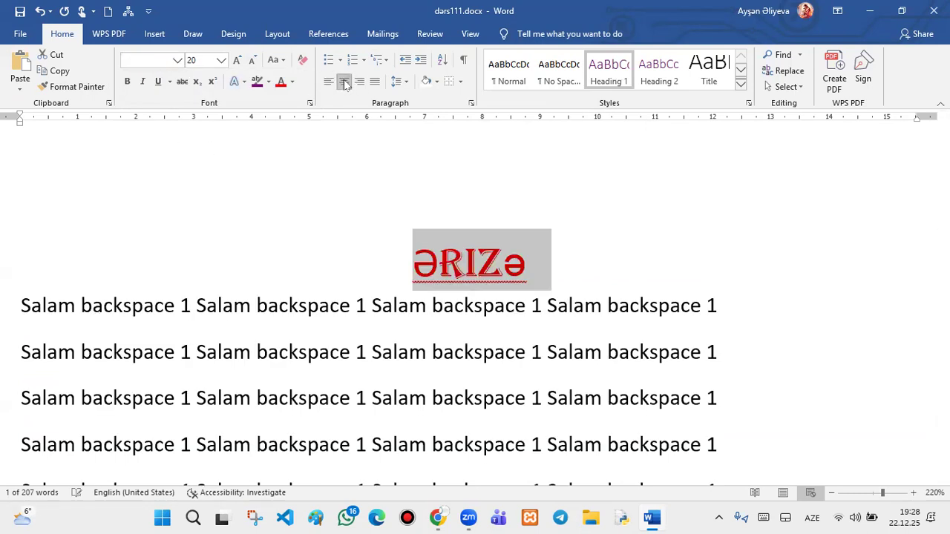
scroll(670, 222, "down", 10)
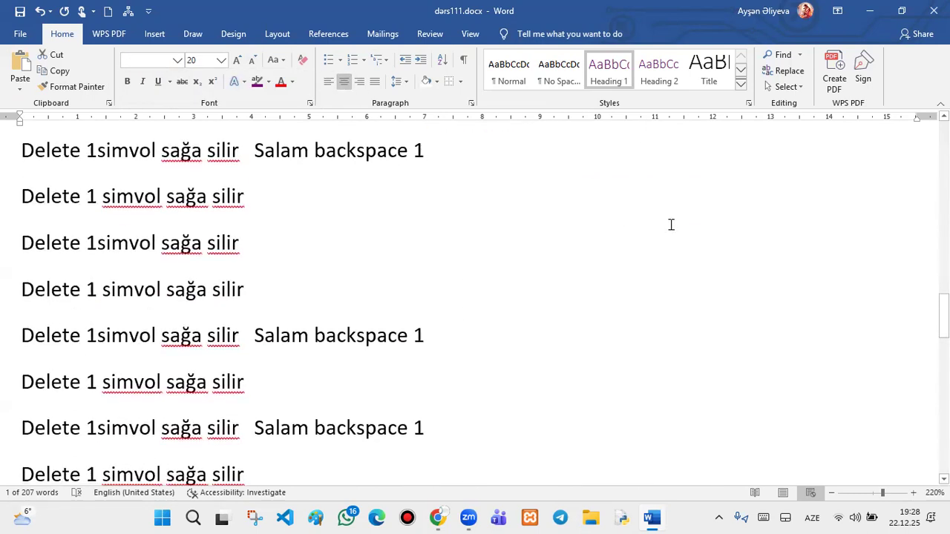
- Style the Yeni dərs line as a red, centred Heading 1 in Algerian
scroll(662, 224, "up", 1)
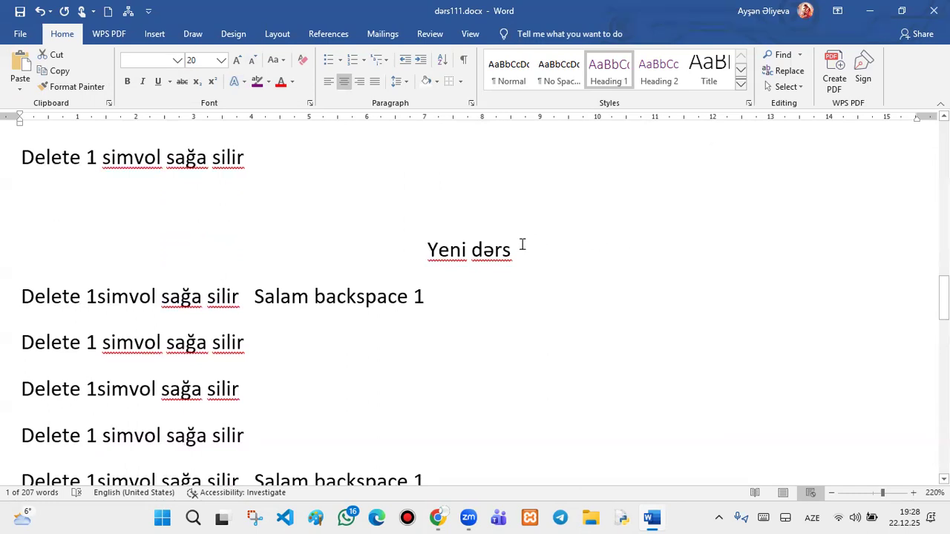
left_click_drag(515, 251, 422, 252)
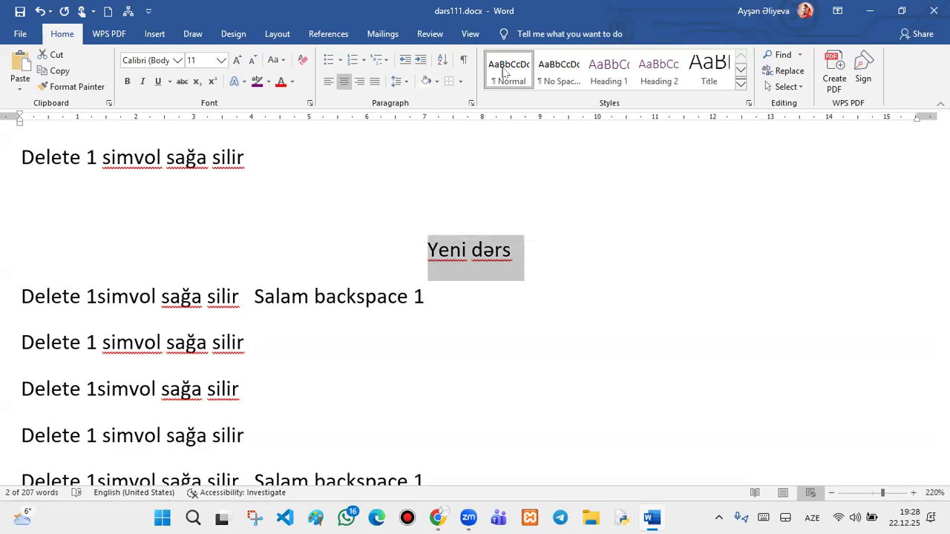
left_click(607, 69)
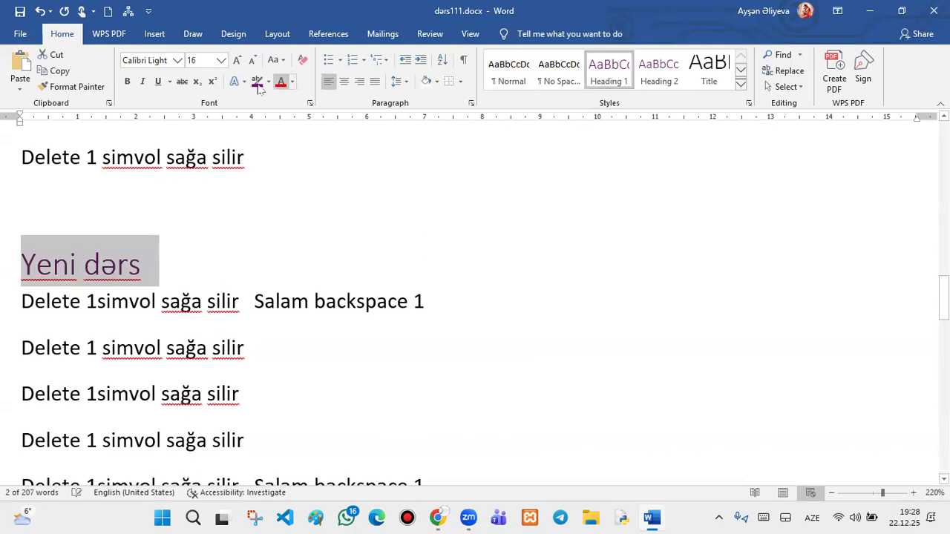
left_click(293, 83)
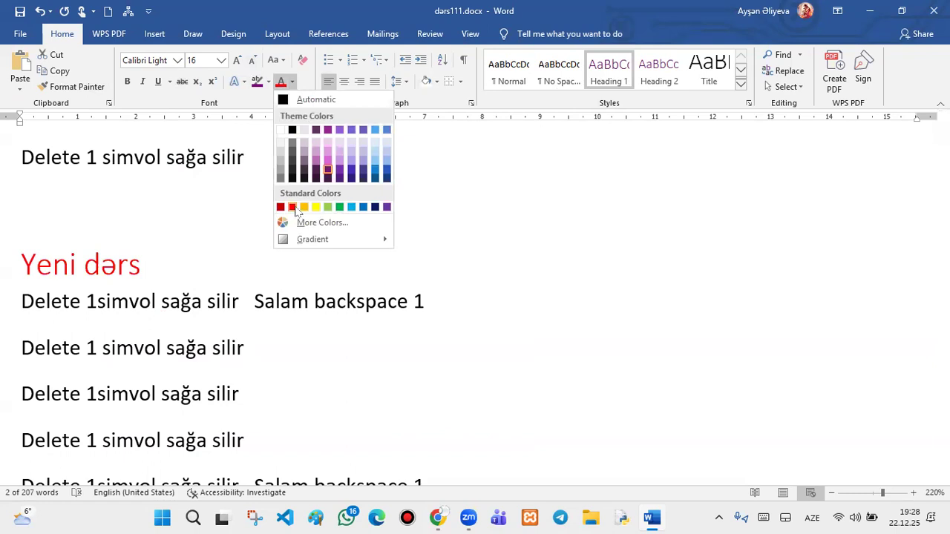
left_click(292, 207)
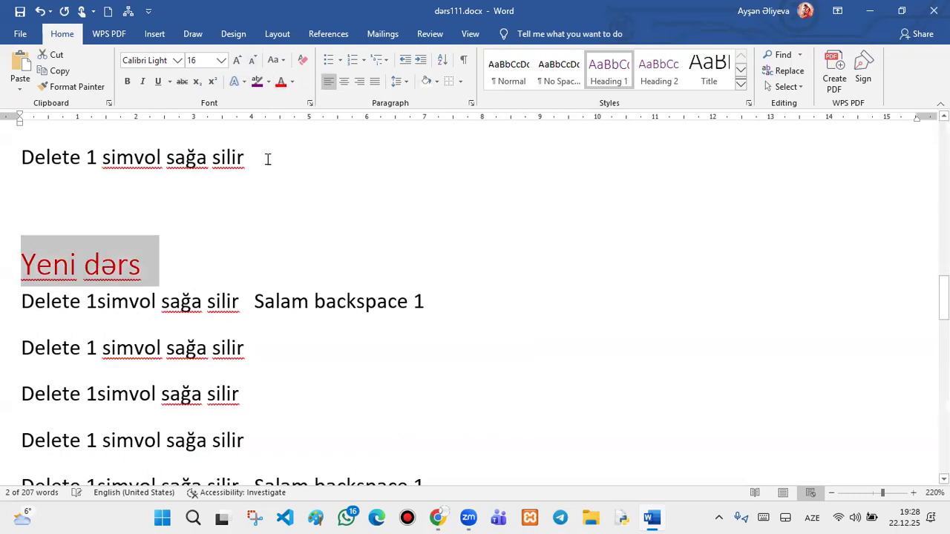
left_click(344, 81)
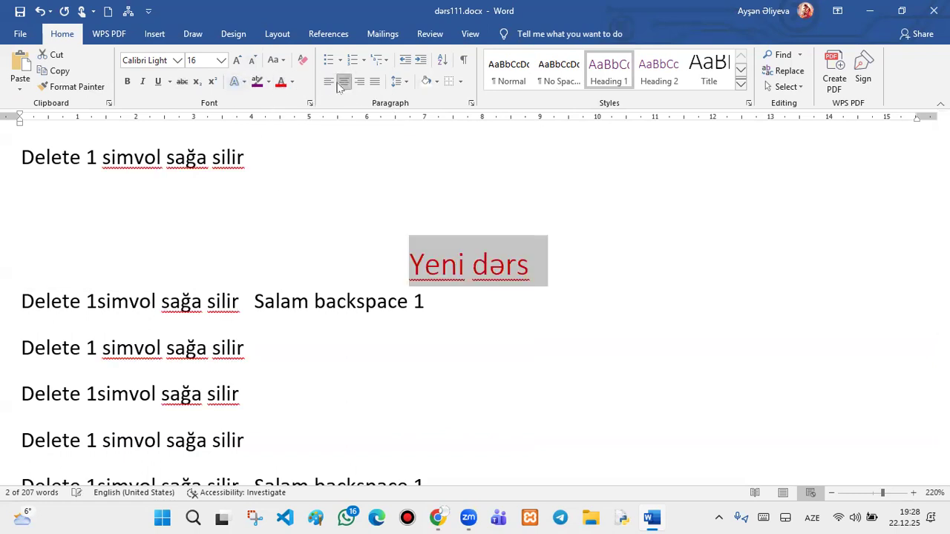
left_click(177, 61)
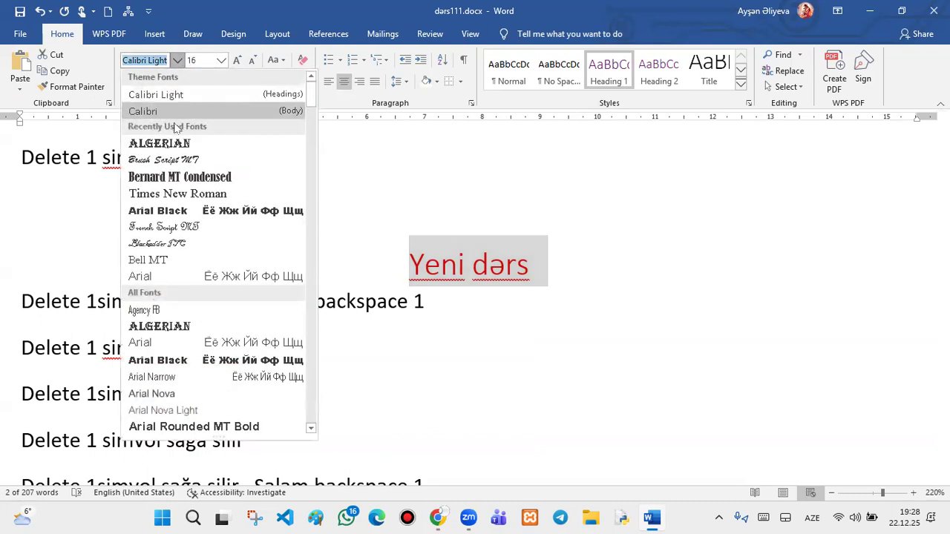
left_click(177, 145)
scroll(614, 207, "down", 10)
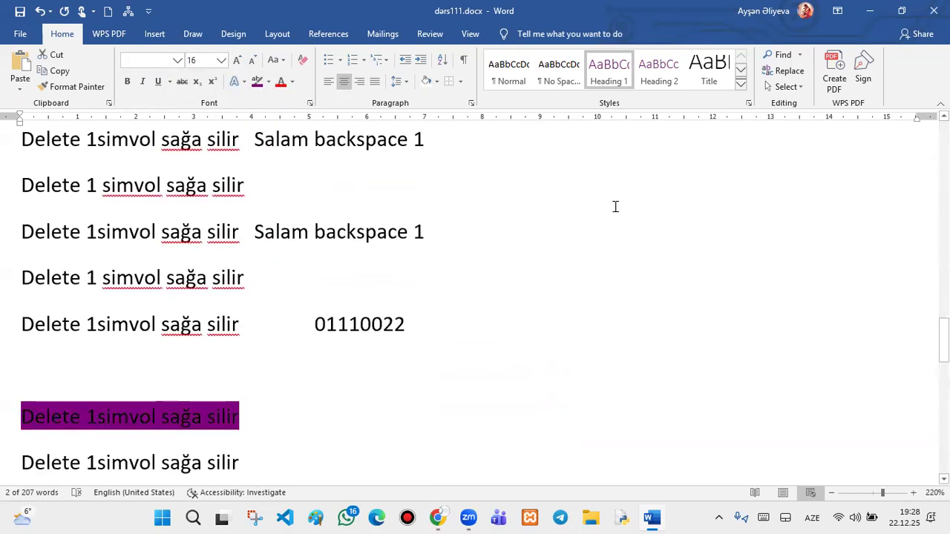
scroll(613, 205, "down", 15)
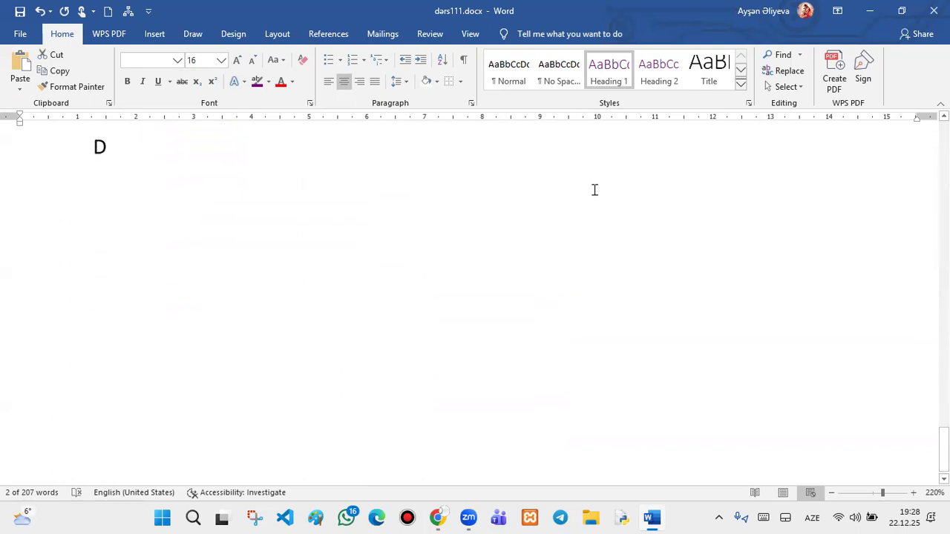
- Place the cursor on the empty line below D and browse the ribbon tabs, ending on References
left_click(103, 190)
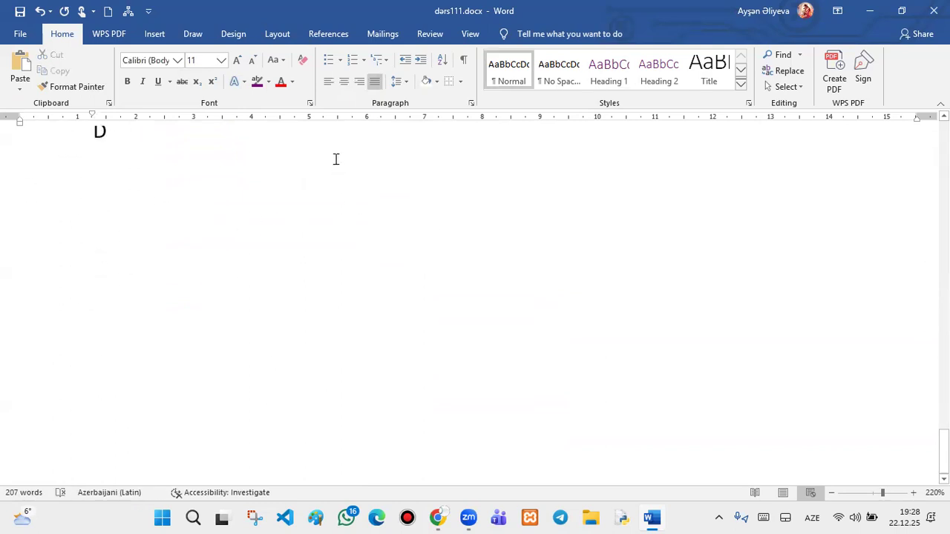
left_click(328, 35)
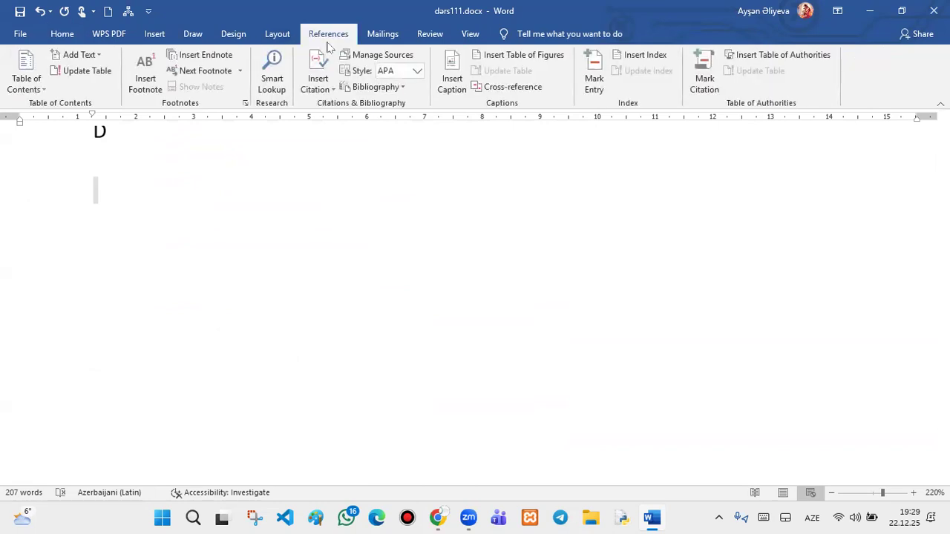
left_click(64, 37)
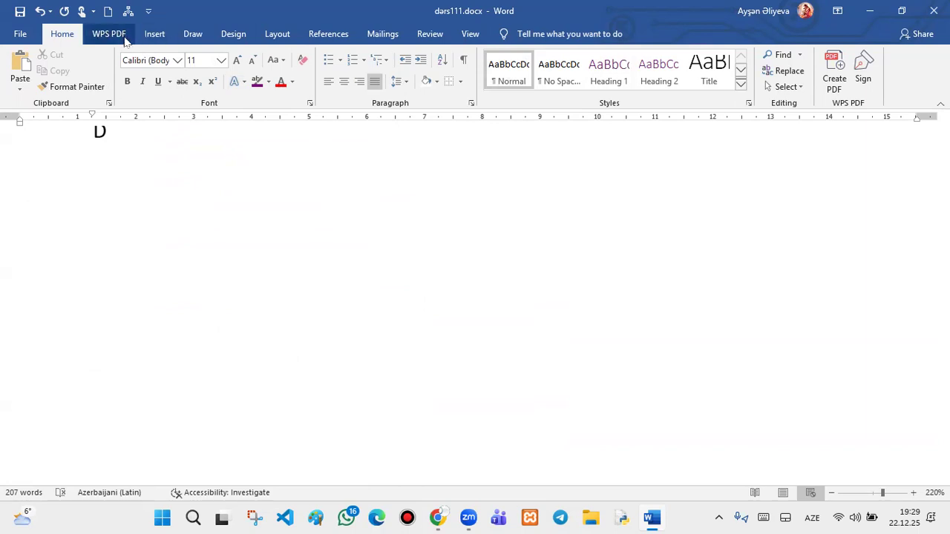
left_click(187, 35)
left_click(152, 34)
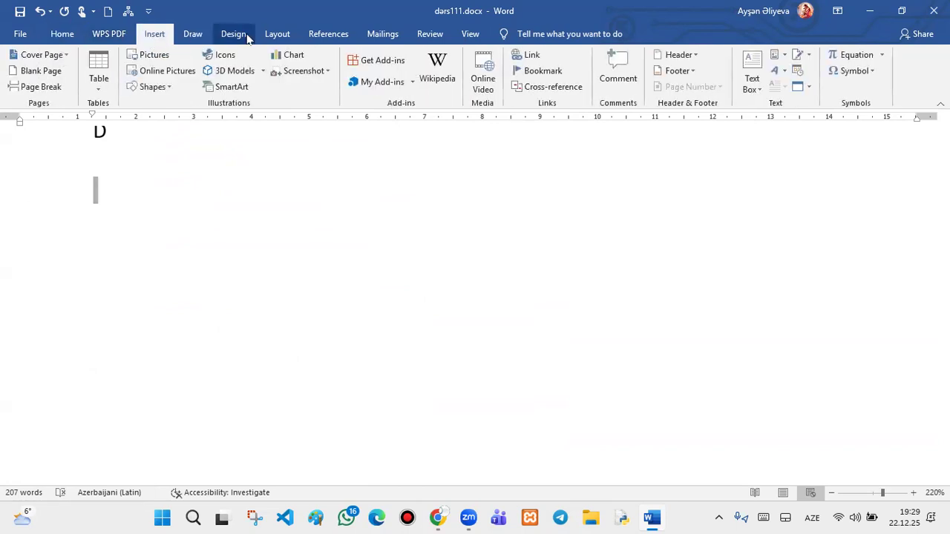
left_click(327, 35)
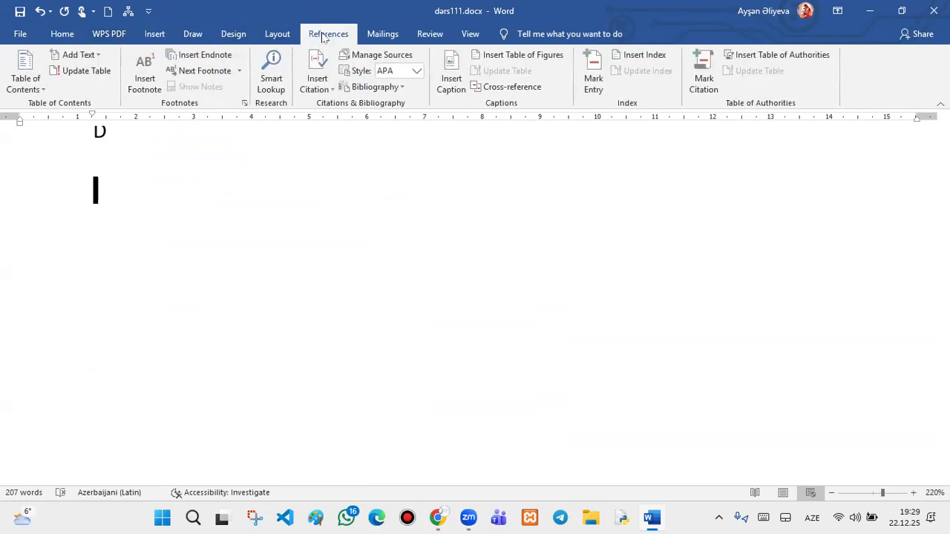
left_click(387, 35)
left_click(425, 35)
left_click(470, 34)
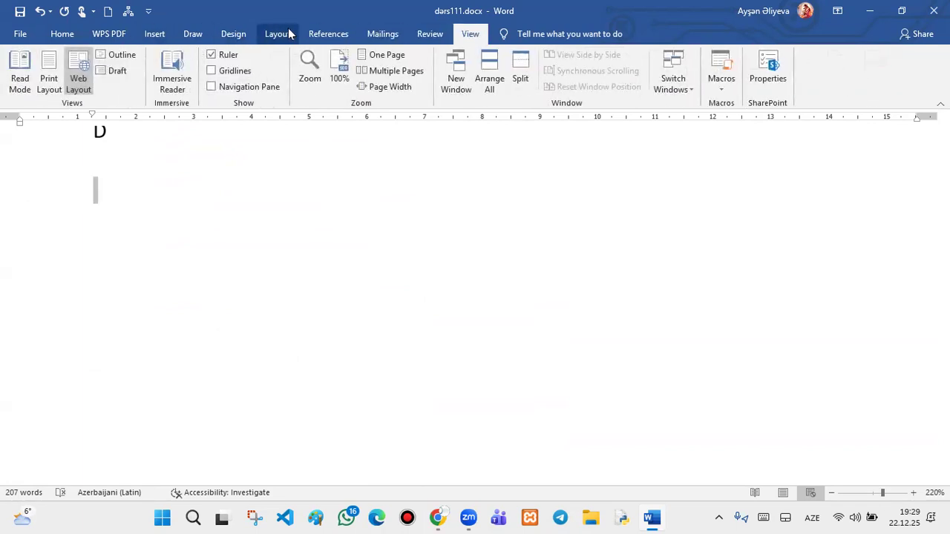
left_click(312, 36)
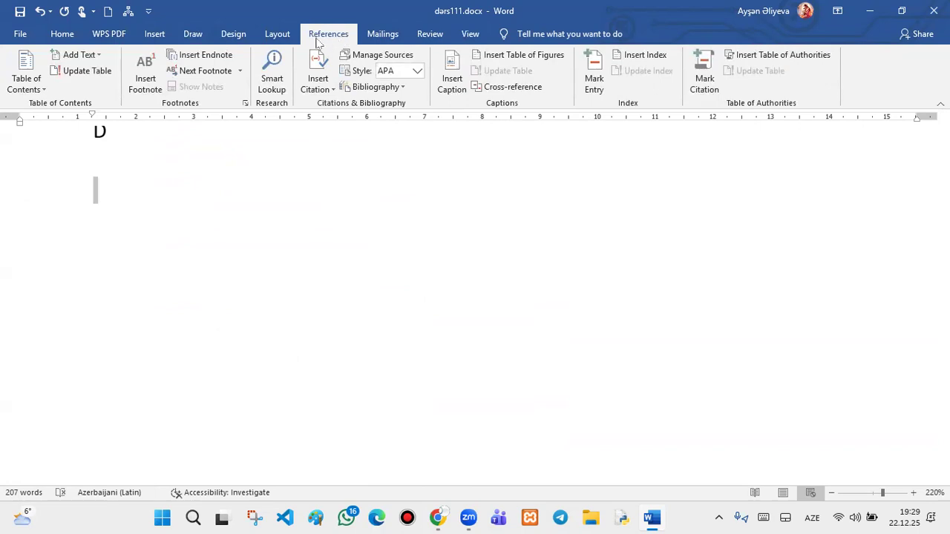
- Insert the Automatic Table 1 contents below D, listing DERS 1, ƏRIZƏ and YENI DƏRS
left_click(30, 81)
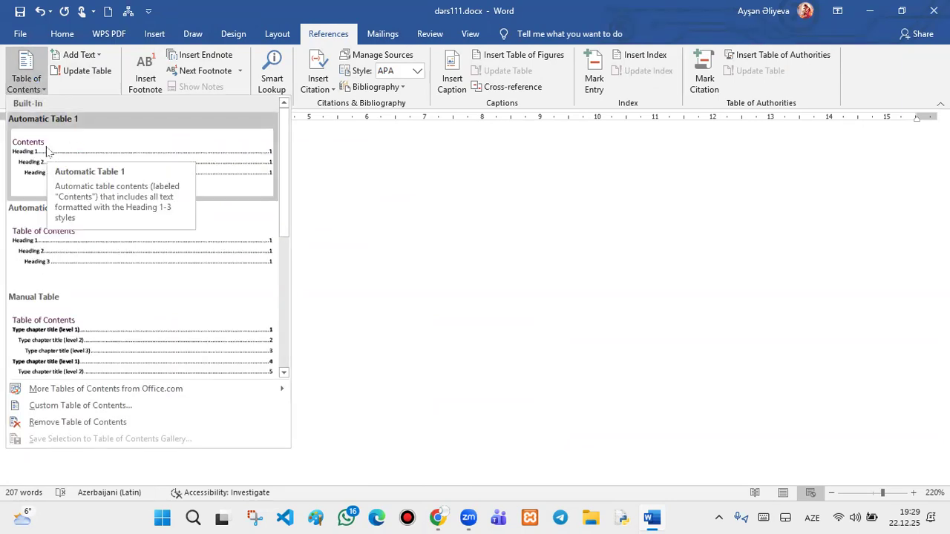
left_click(37, 141)
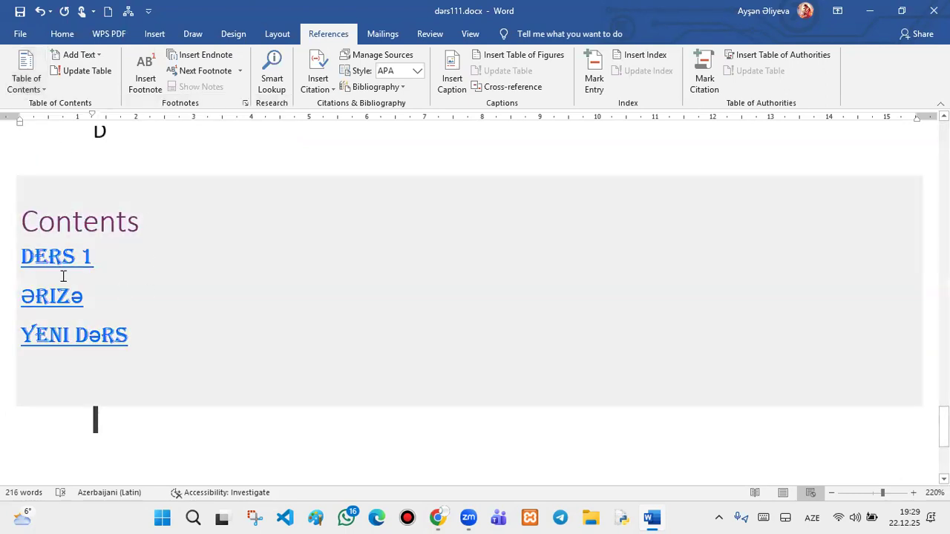
left_click(128, 232)
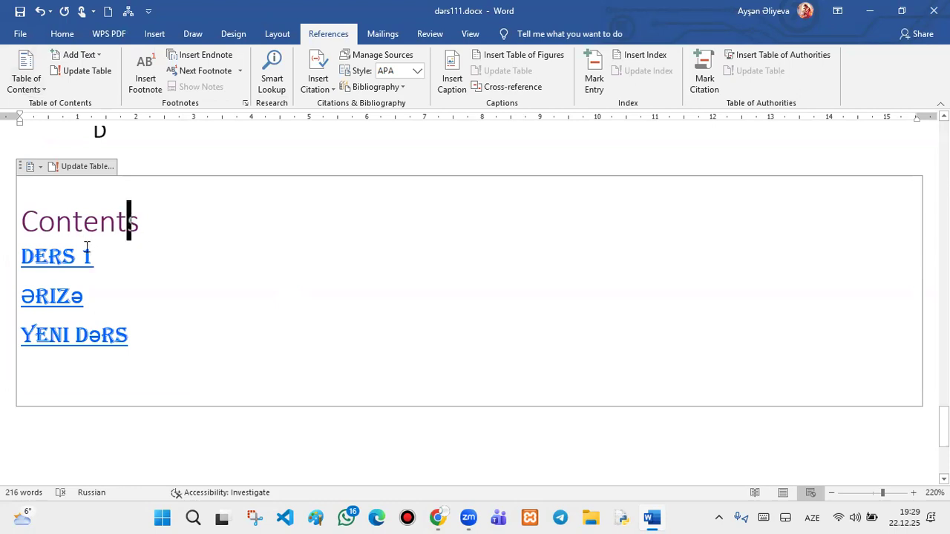
- Insert a first blank page from the Insert tab's page tools
scroll(401, 296, "down", 3)
scroll(380, 286, "up", 3)
scroll(315, 249, "up", 15)
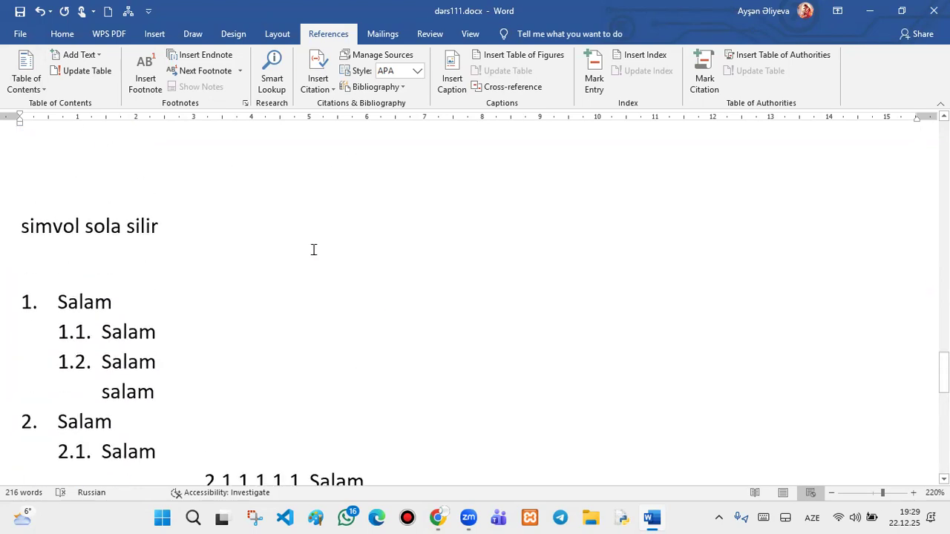
scroll(313, 250, "up", 10)
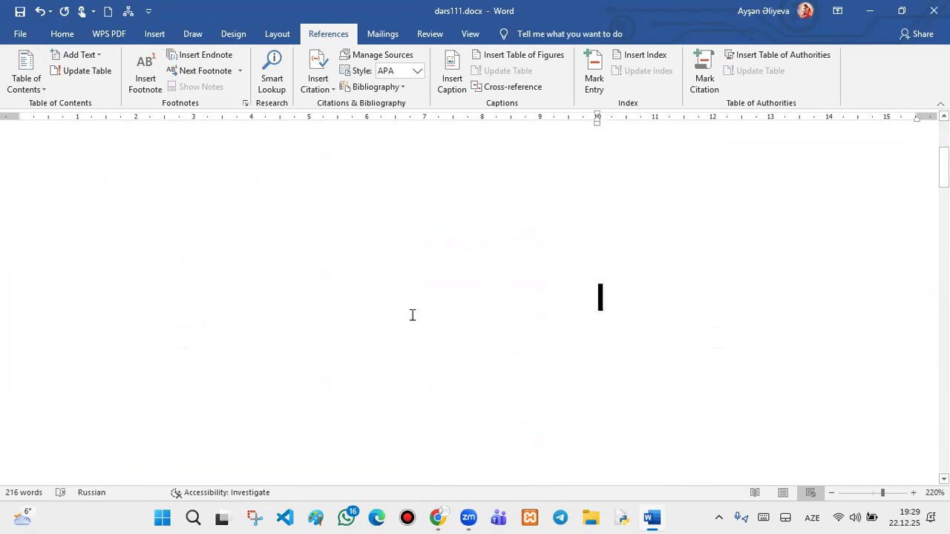
left_click(145, 35)
left_click(23, 72)
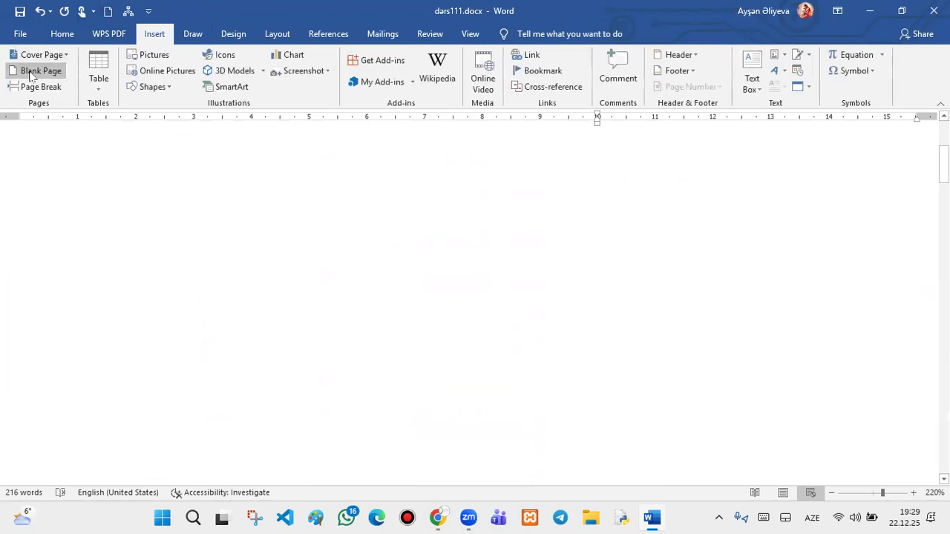
scroll(52, 104, "down", 1)
scroll(346, 461, "down", 2)
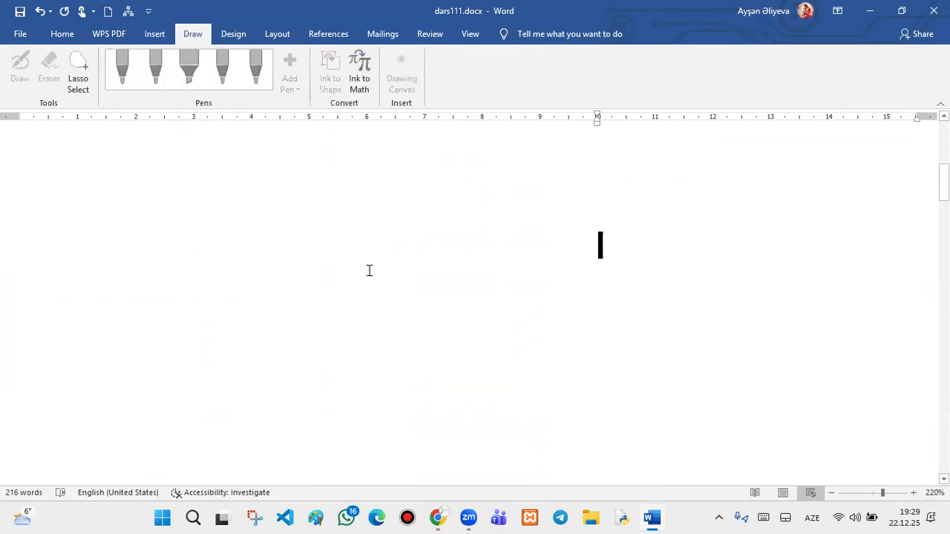
scroll(369, 253, "down", 5)
- Add two more blank pages after the Delete line, before the YENI DƏRS heading
left_click(365, 202)
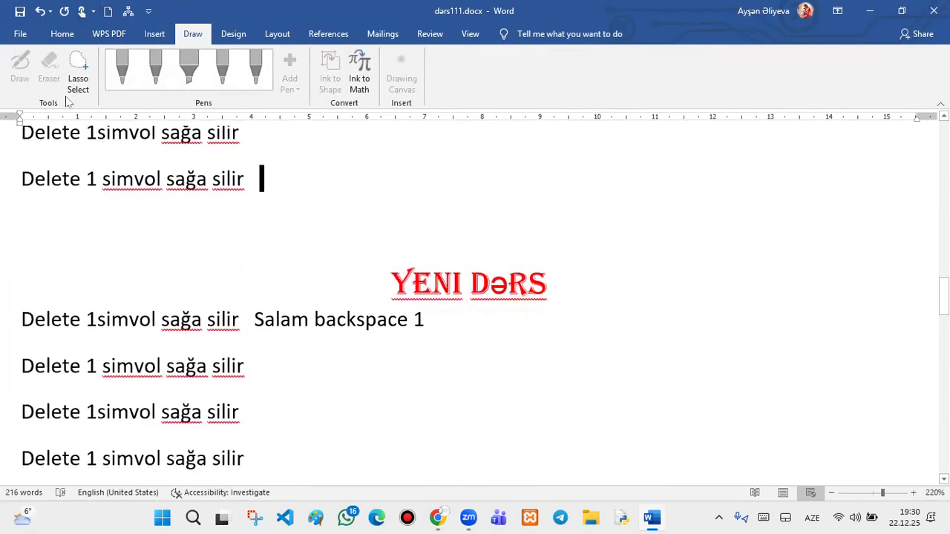
left_click(143, 38)
left_click(23, 70)
scroll(346, 190, "down", 10)
scroll(346, 190, "down", 15)
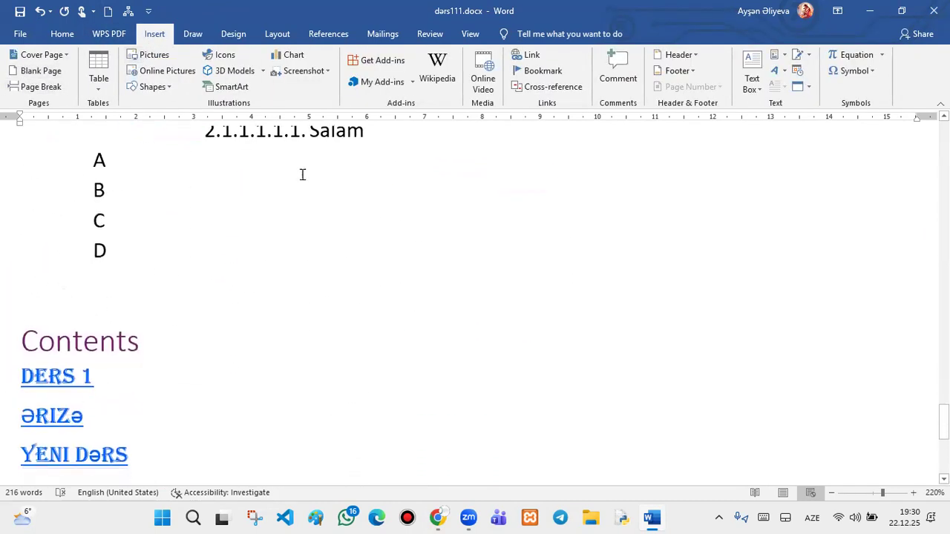
scroll(302, 175, "up", 3)
left_click(38, 70)
scroll(321, 236, "down", 15)
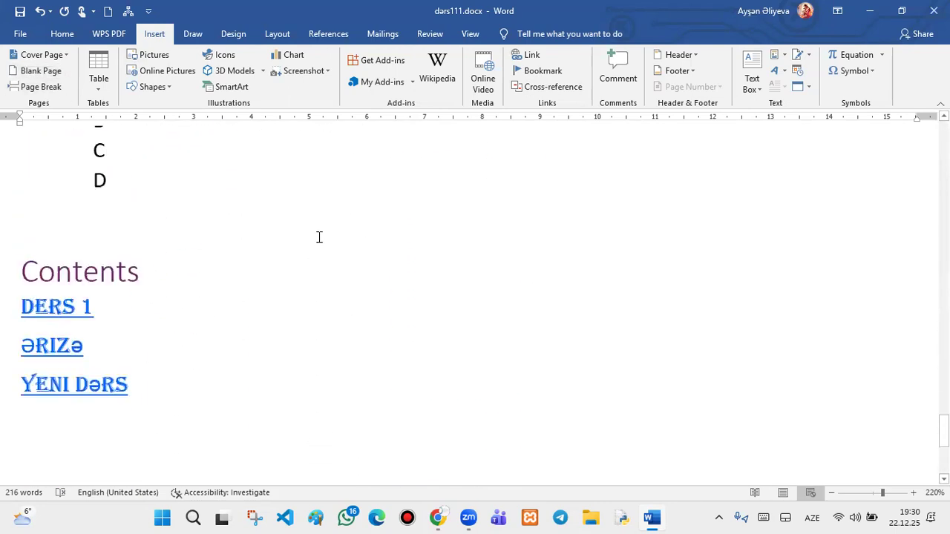
scroll(222, 296, "up", 1)
left_click(124, 362)
- Update the entire Contents table so it is fully rebuilt
left_click(76, 272)
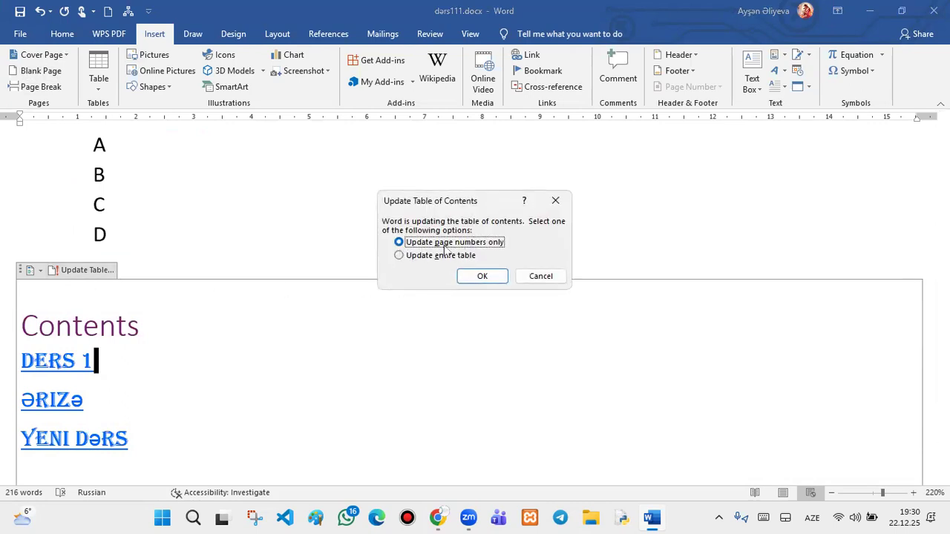
left_click(399, 256)
left_click(472, 275)
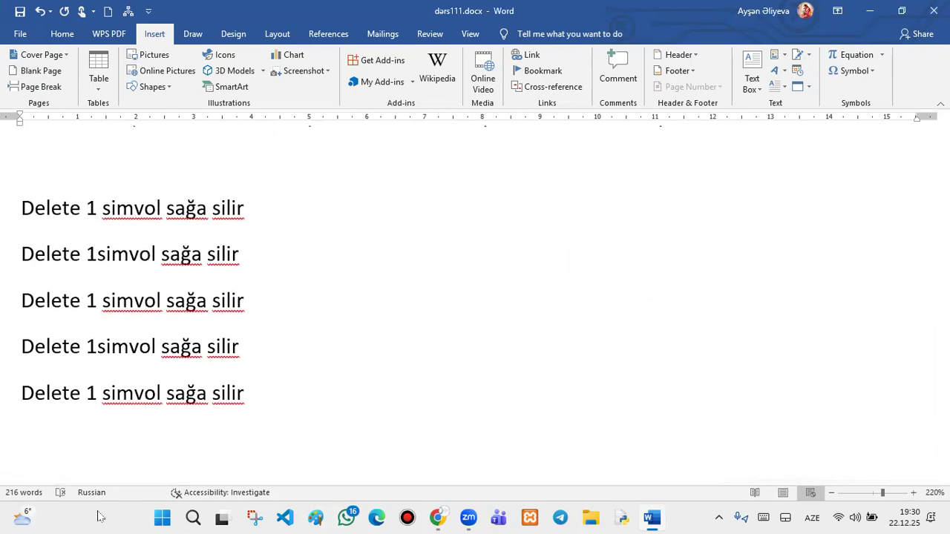
mouse_move(674, 479)
left_mouse_down()
mouse_move(883, 479)
mouse_move(664, 480)
left_mouse_up()
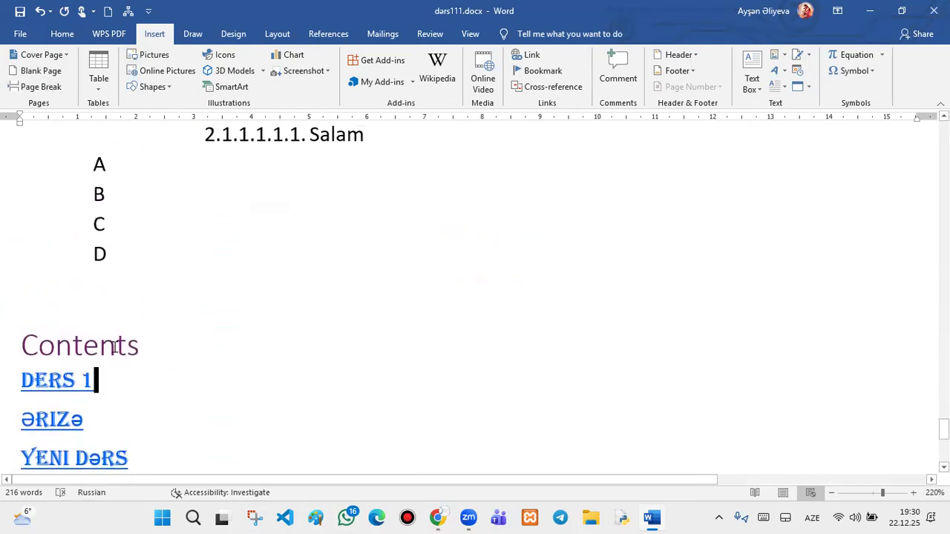
- Insert a page break (Ctrl+Enter) below YENI DəRS to start a new empty page
scroll(131, 340, "down", 2)
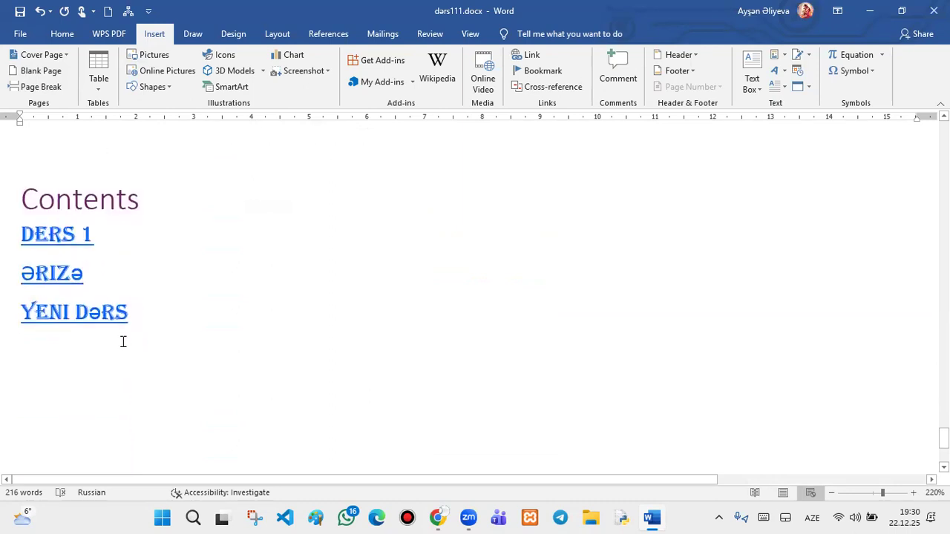
left_click(103, 195)
left_click(153, 195)
left_click(148, 346)
key("ctrl+Return")
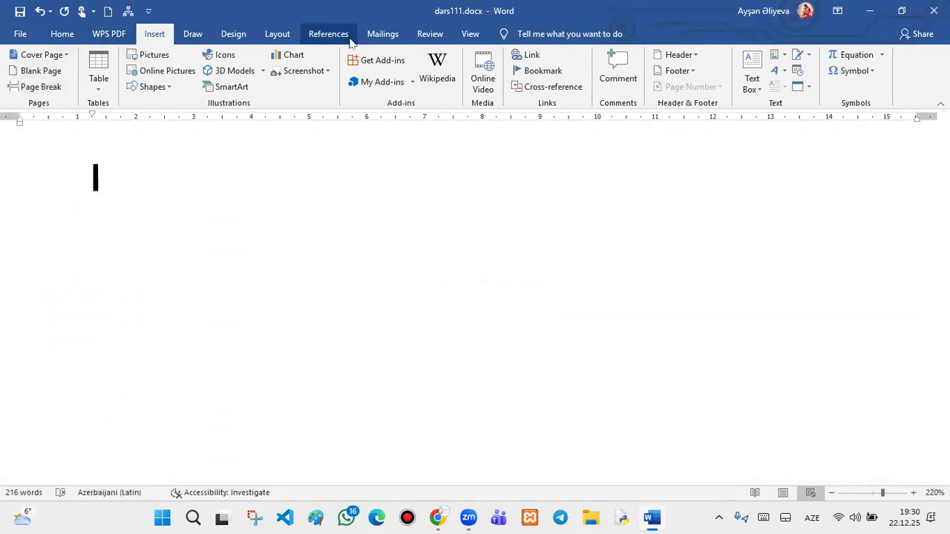
left_click(319, 33)
- Insert Automatic Table 1 contents, then remove the table of contents again
left_click(25, 79)
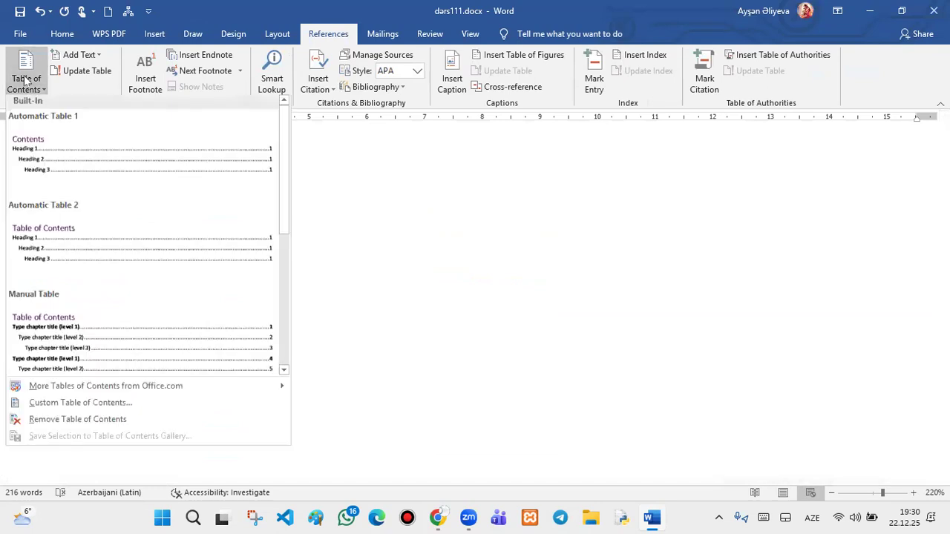
left_click(46, 143)
scroll(189, 202, "up", 3)
scroll(189, 203, "up", 15)
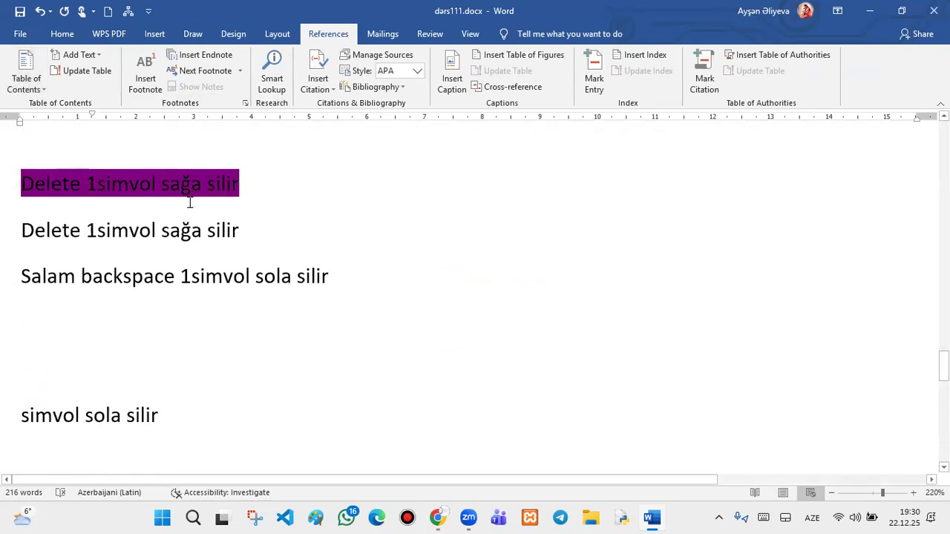
scroll(189, 202, "up", 10)
left_click(25, 78)
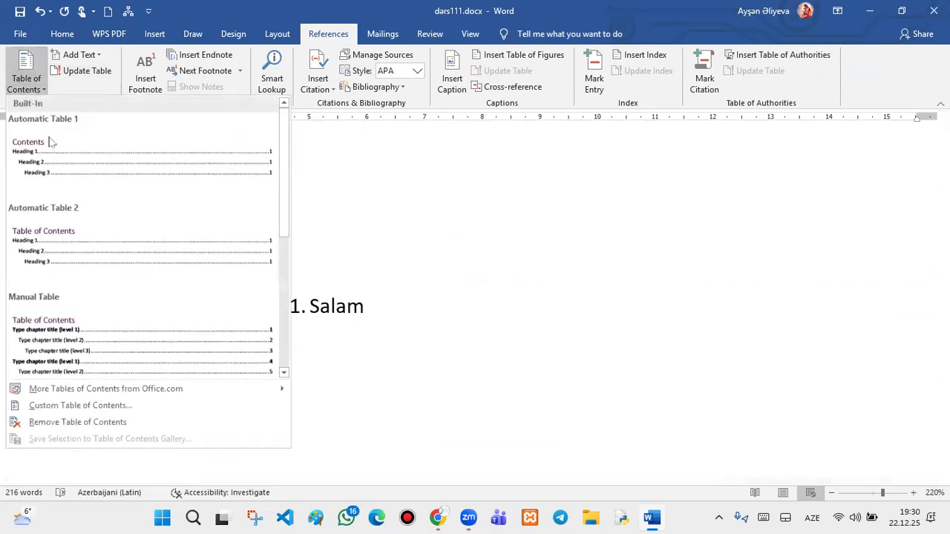
left_click(90, 422)
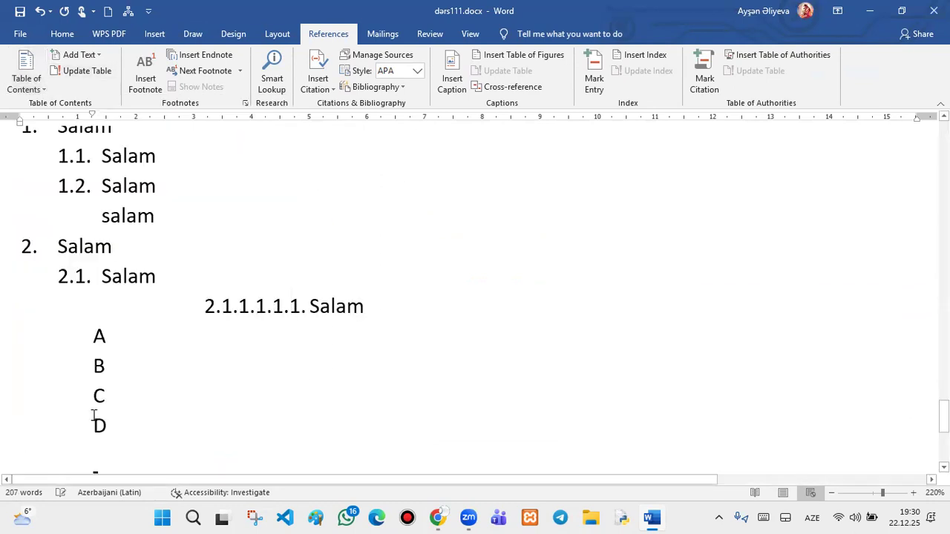
scroll(84, 375, "down", 2)
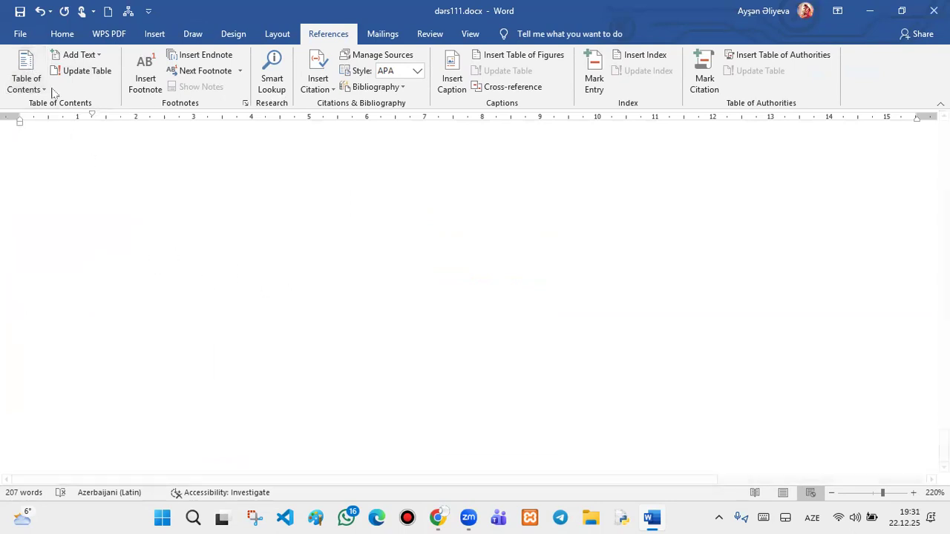
- Add two blank pages after the lettered A–D list
left_click(153, 33)
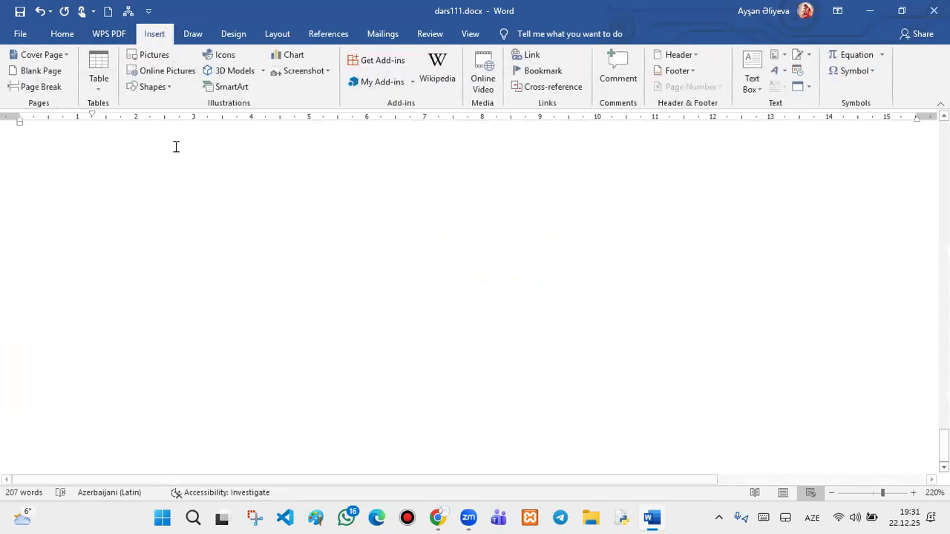
left_click(34, 71)
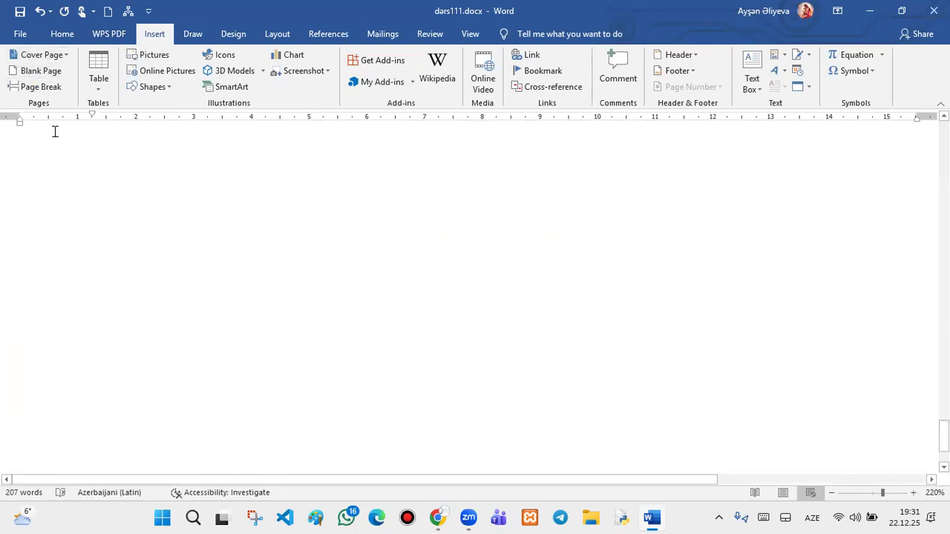
scroll(208, 259, "up", 7)
scroll(207, 259, "down", 5)
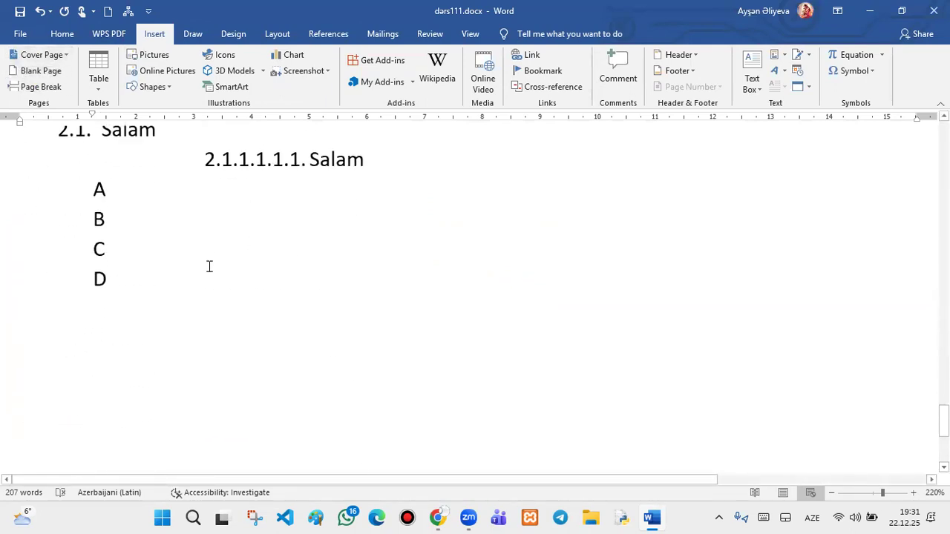
left_click(24, 74)
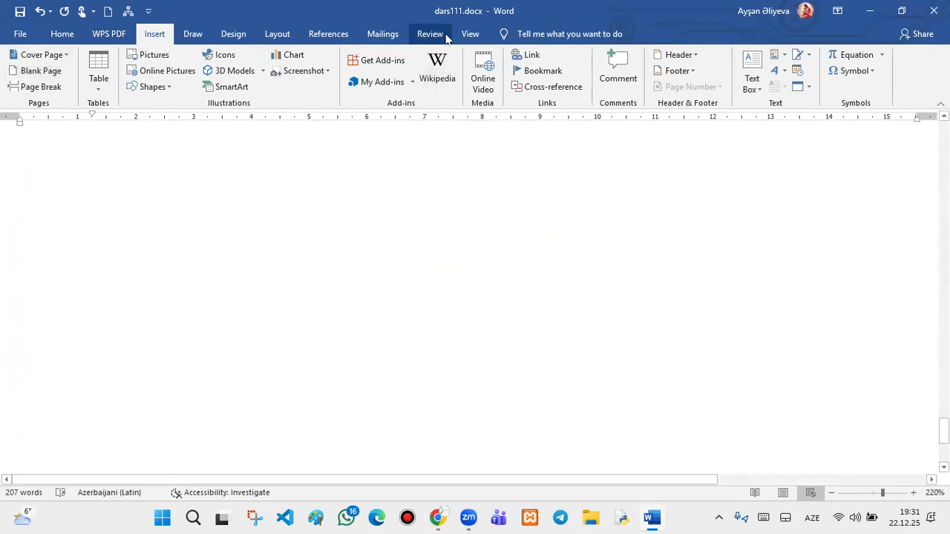
left_click(470, 34)
- Zoom to 100%, try Read Mode, return to Print Layout and place the cursor atop page 8
left_click(336, 65)
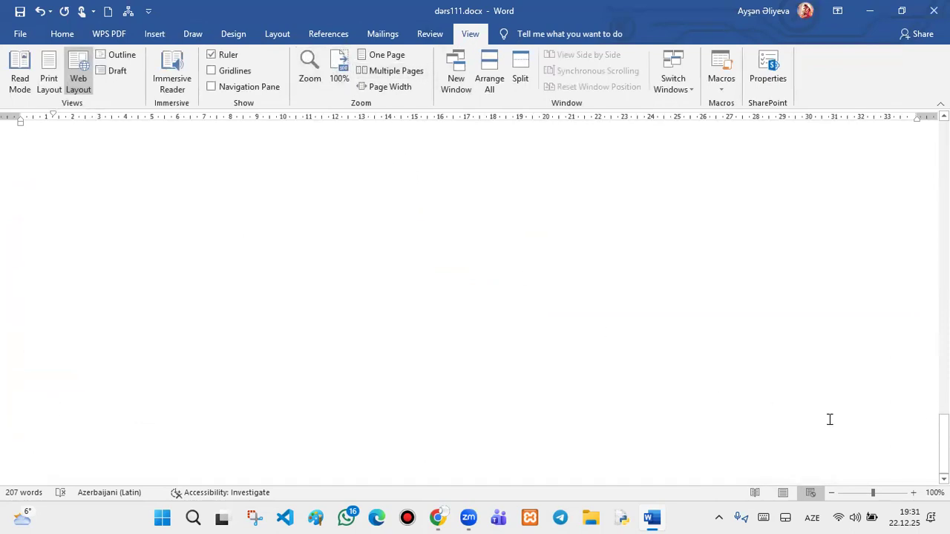
left_click(754, 493)
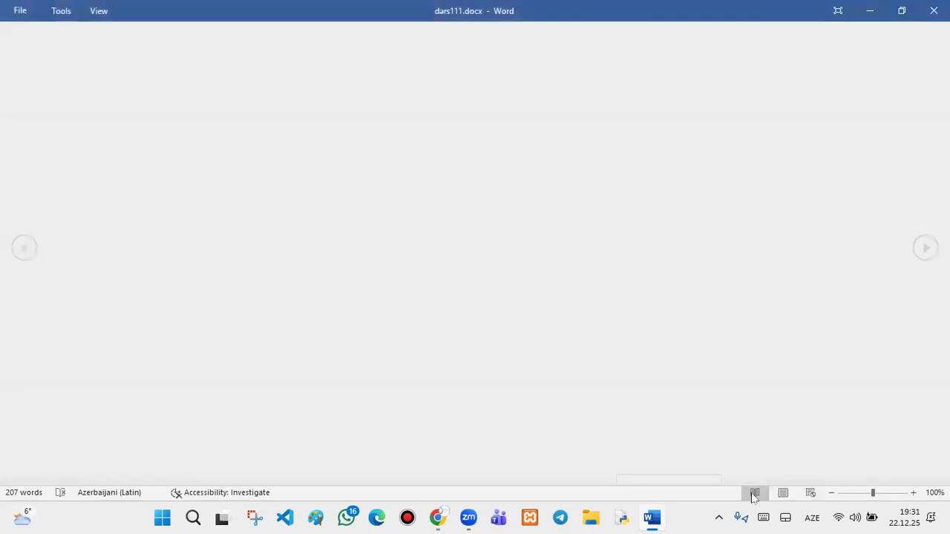
left_click(758, 494)
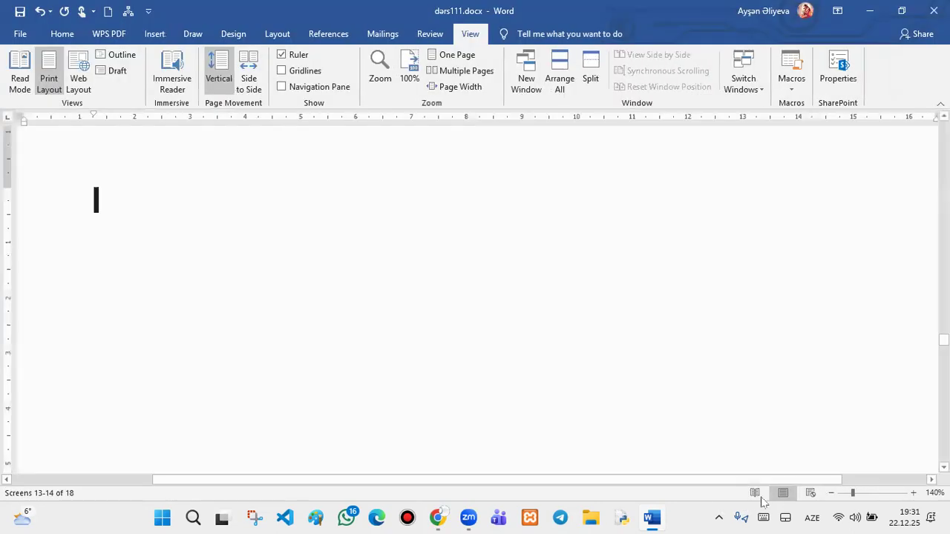
scroll(335, 269, "down", 2)
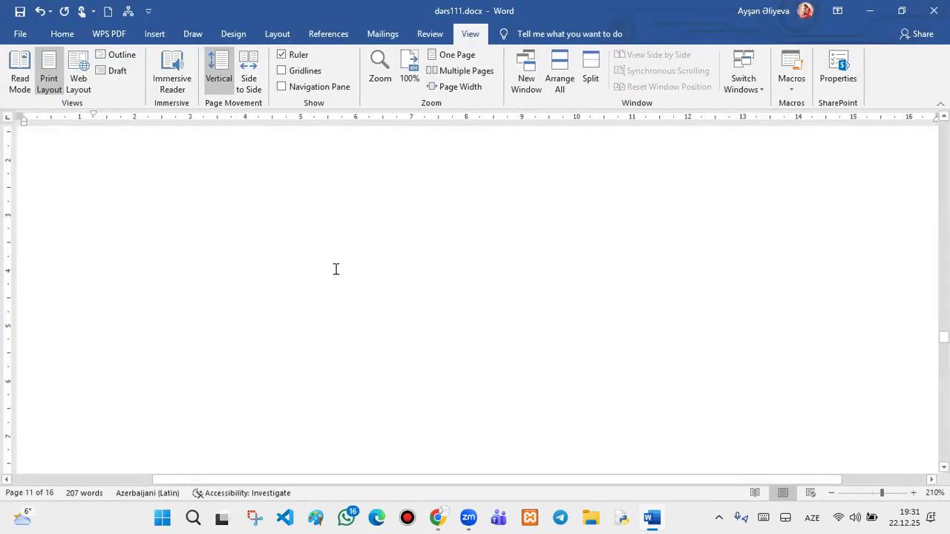
scroll(335, 269, "up", 6)
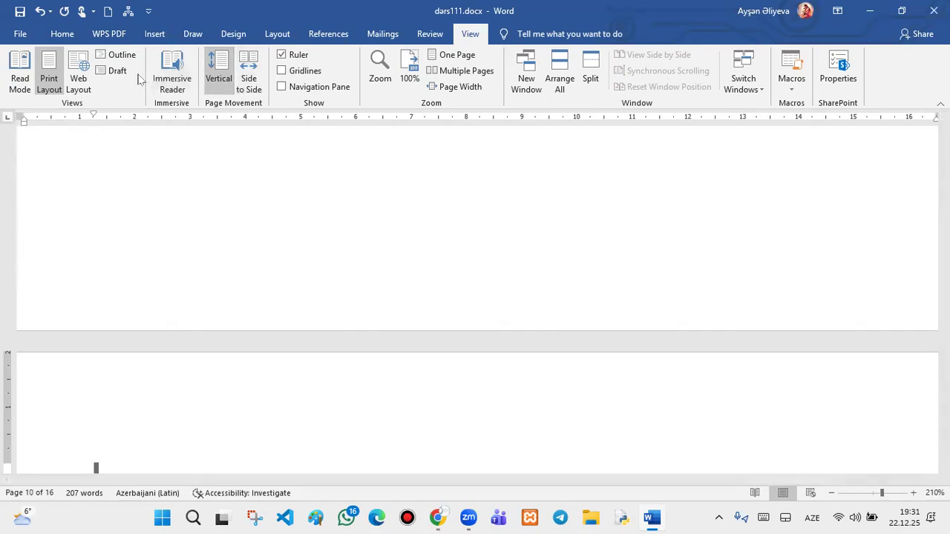
left_click(409, 71)
scroll(435, 252, "down", 6)
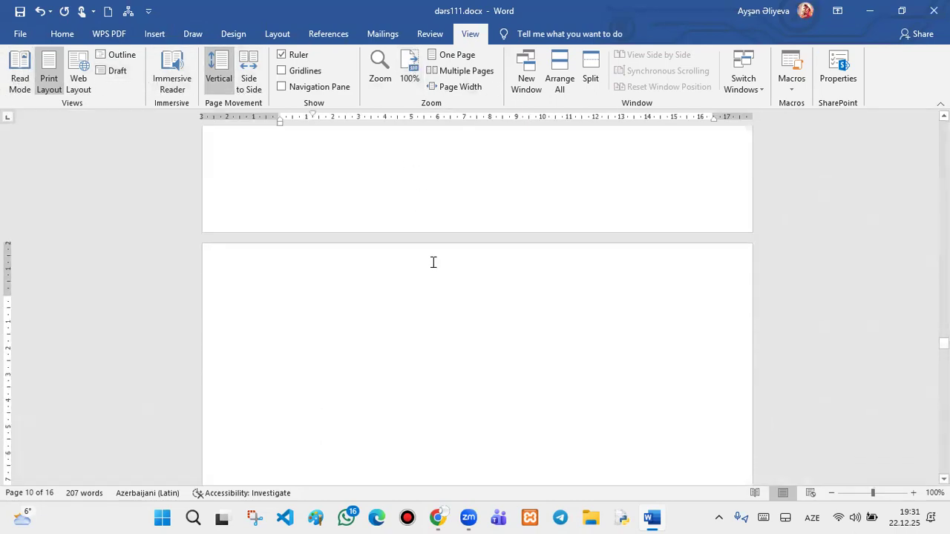
scroll(433, 257, "up", 20)
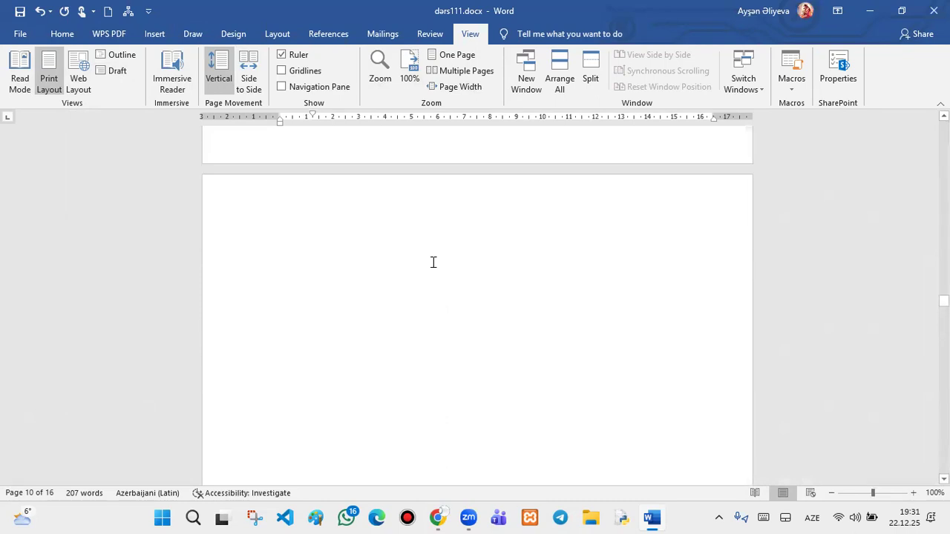
scroll(434, 263, "up", 15)
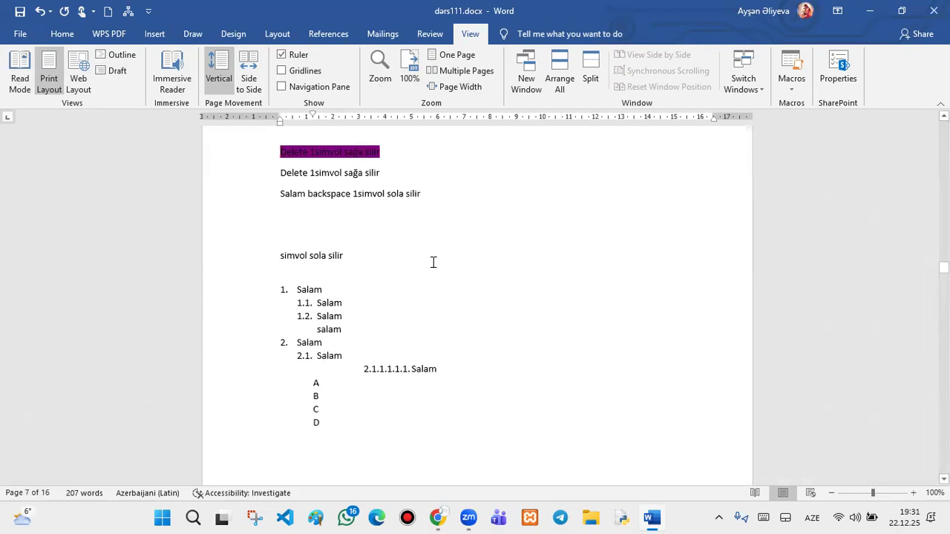
scroll(436, 264, "down", 2)
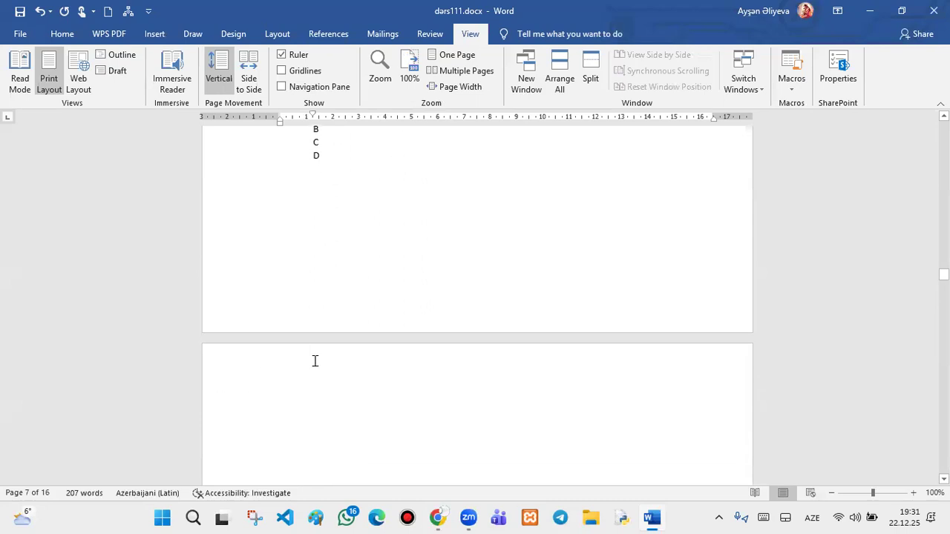
left_click(311, 427)
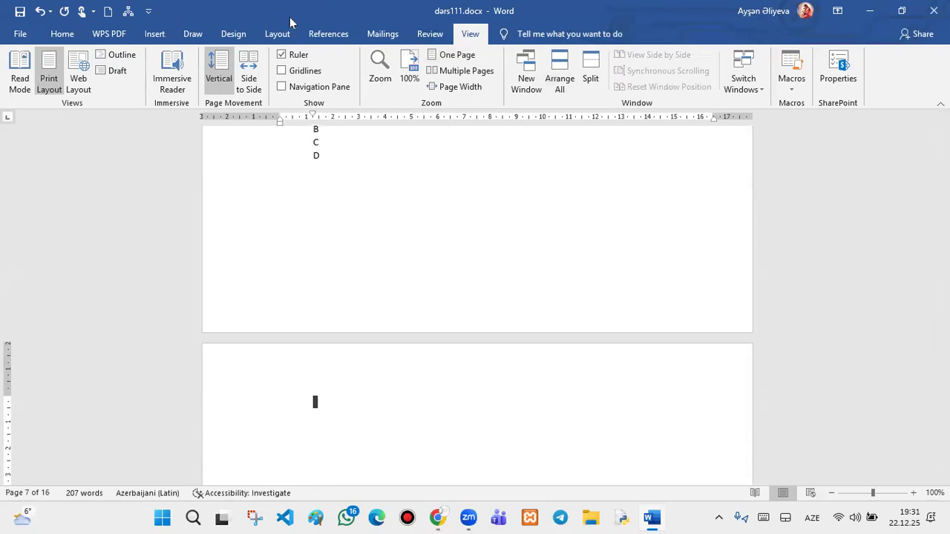
left_click(328, 33)
- Insert Automatic Table 1 contents, edit its Contents heading, then restore it with undo and redo
left_click(26, 75)
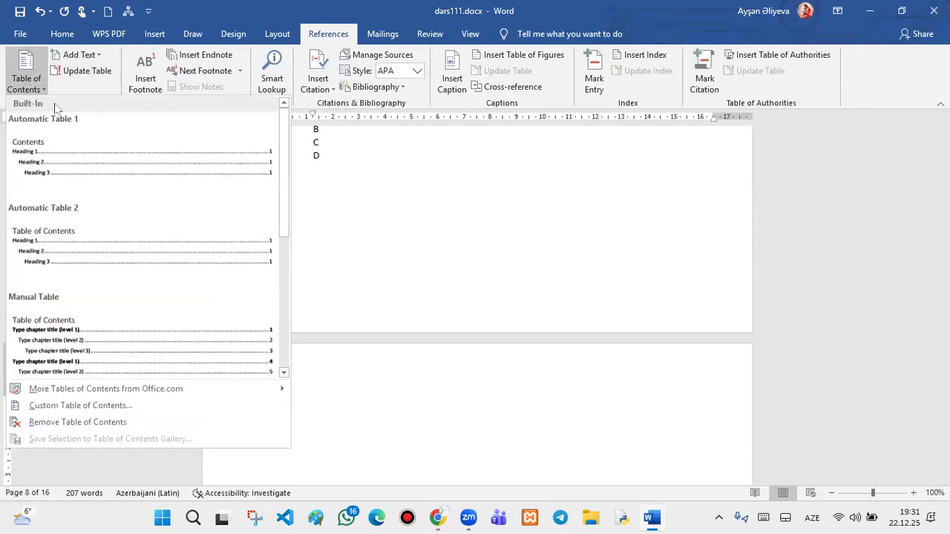
left_click(92, 185)
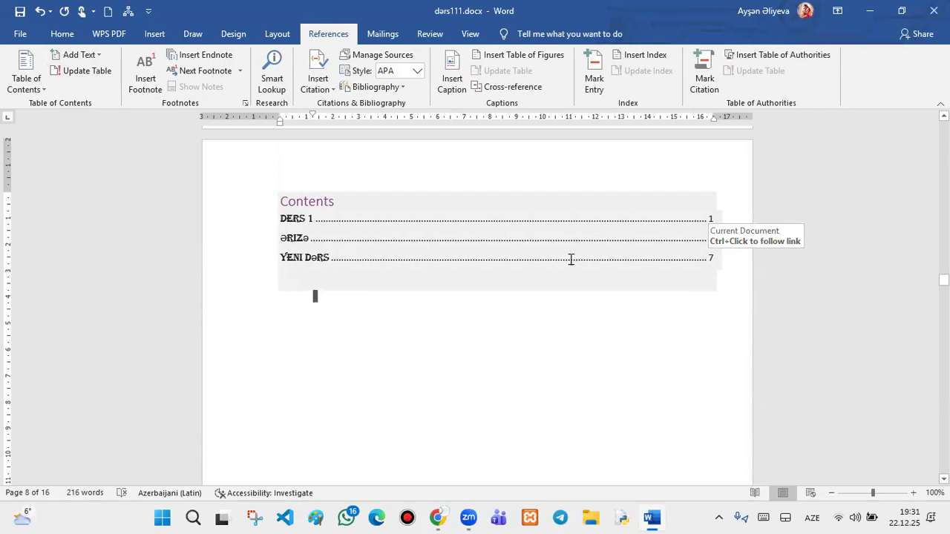
left_click(336, 201)
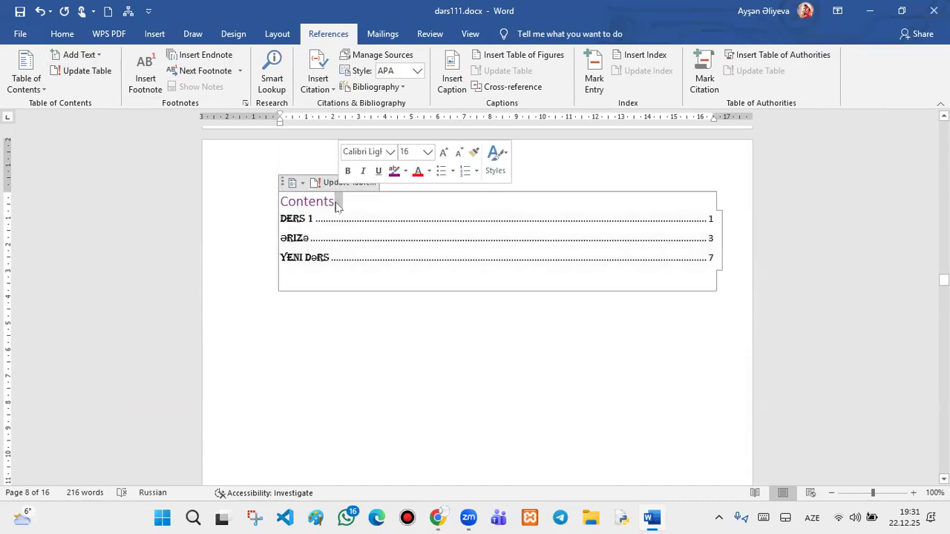
key("Delete")
key("BackSpace")
key("BackSpace")
key("BackSpace")
key("BackSpace")
key("BackSpace")
key("BackSpace")
key("BackSpace")
key("BackSpace")
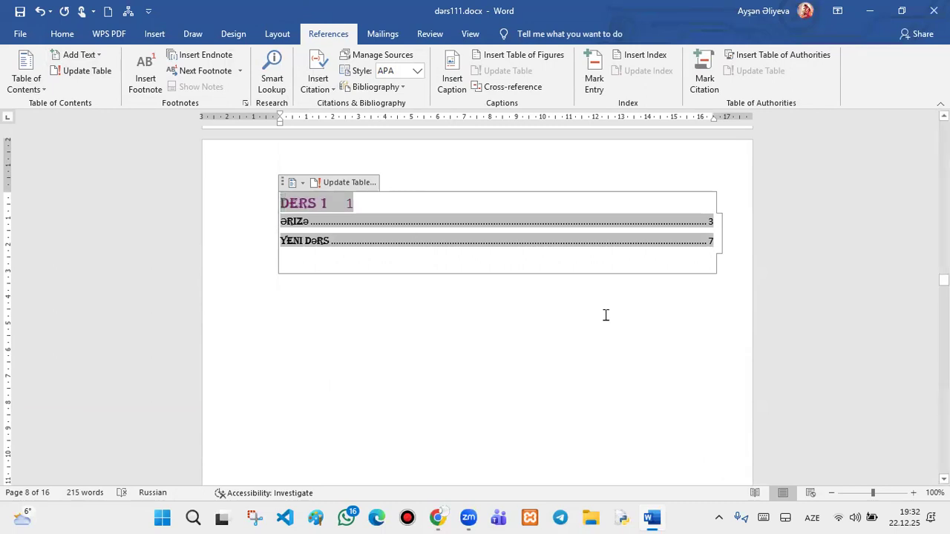
left_click(608, 315)
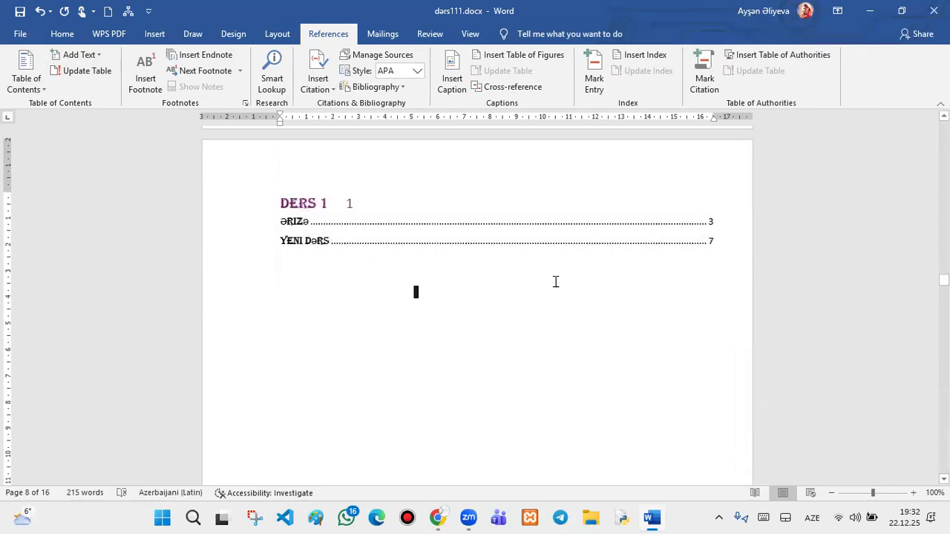
key("ctrl+z")
type("ontents")
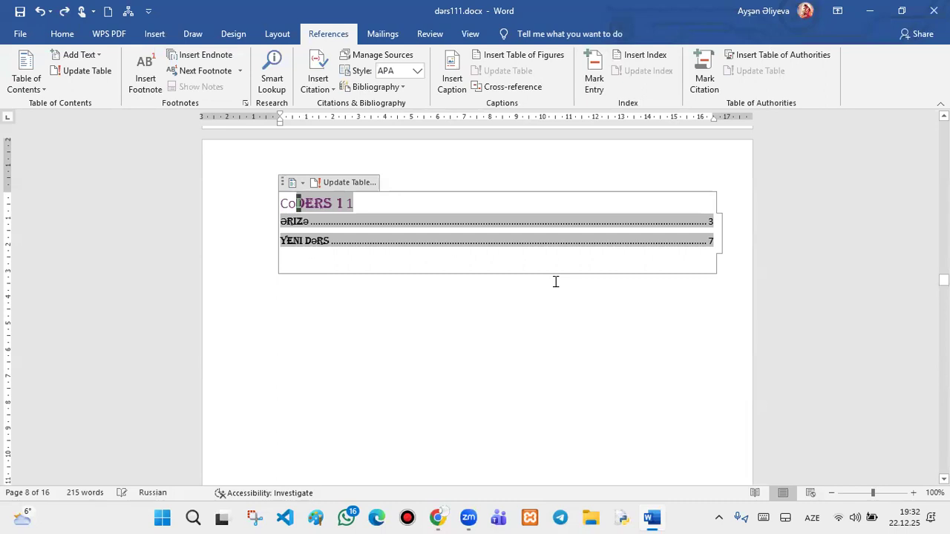
key("ctrl+z")
key("ctrl+z")
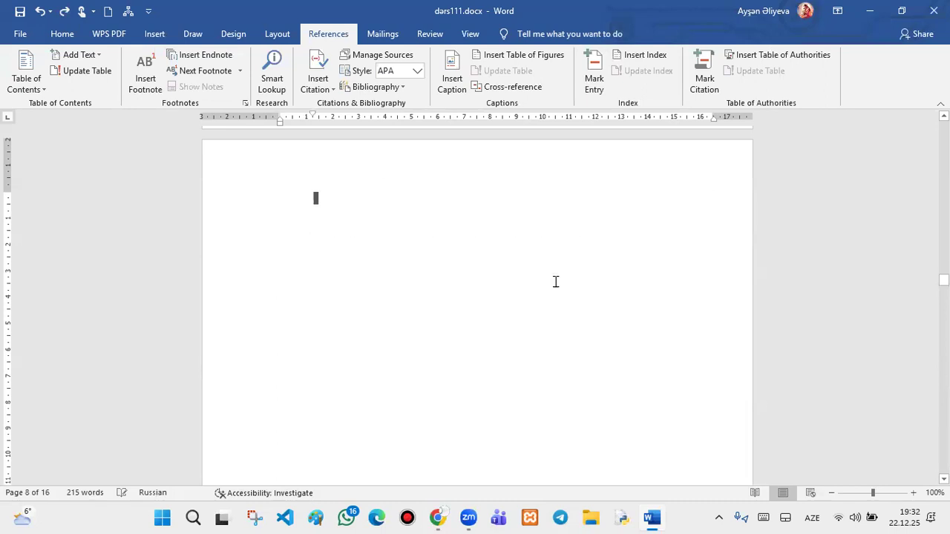
key("ctrl+y")
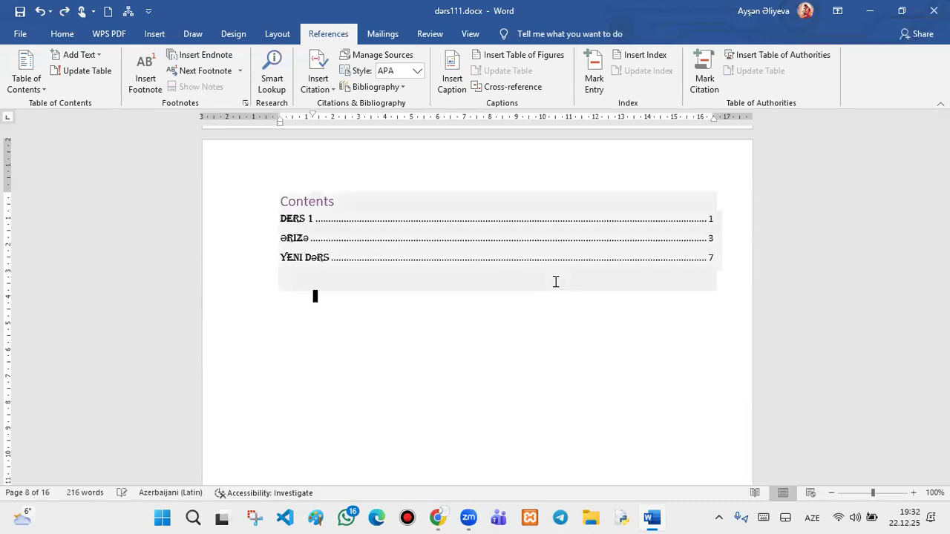
- Delete the empty pages with Backspace, shrinking the document to 13 pages
scroll(653, 176, "up", 3)
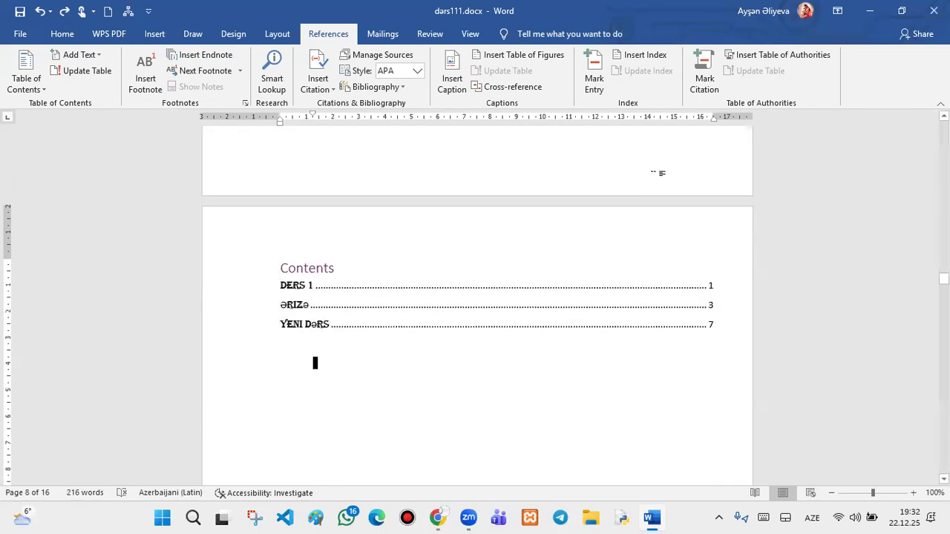
scroll(607, 278, "up", 15)
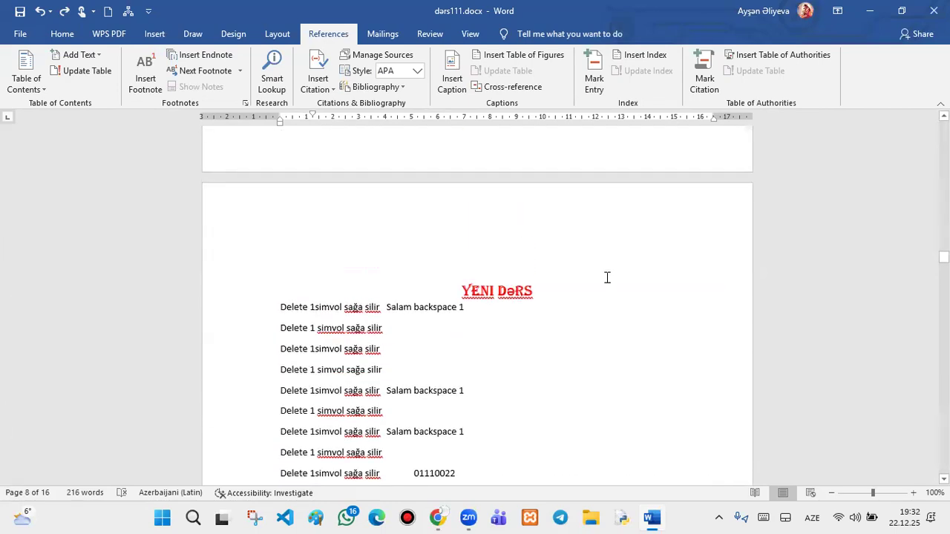
scroll(605, 272, "up", 20)
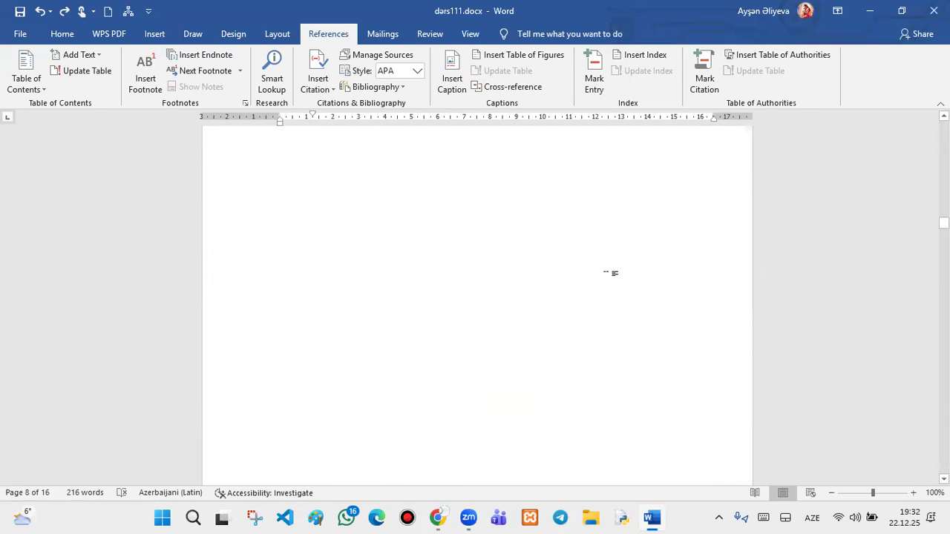
left_click(606, 272)
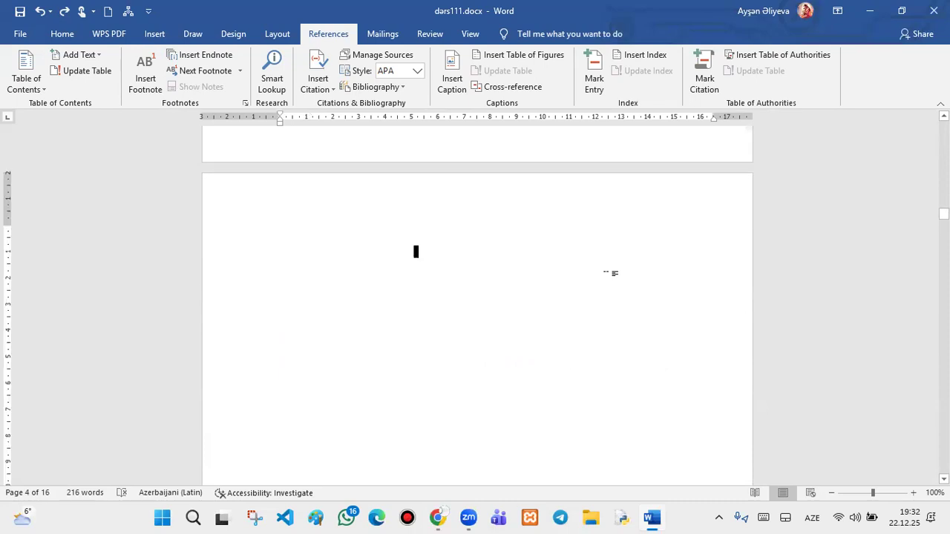
key("BackSpace")
key("BackSpace")
key("BackSpace")
key("BackSpace")
key("BackSpace")
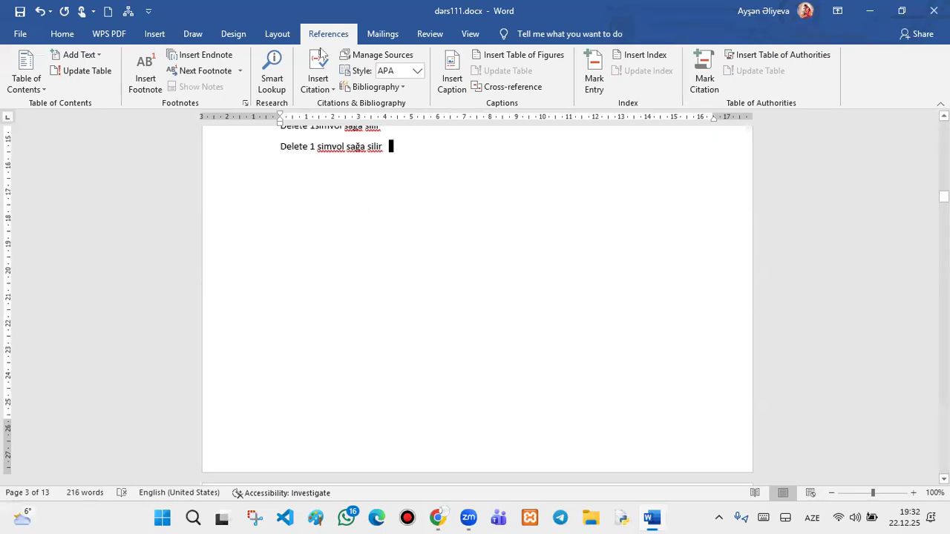
- Switch to the Home tab and return to the red DERS 1 heading at the top
left_click(60, 35)
scroll(851, 268, "up", 10)
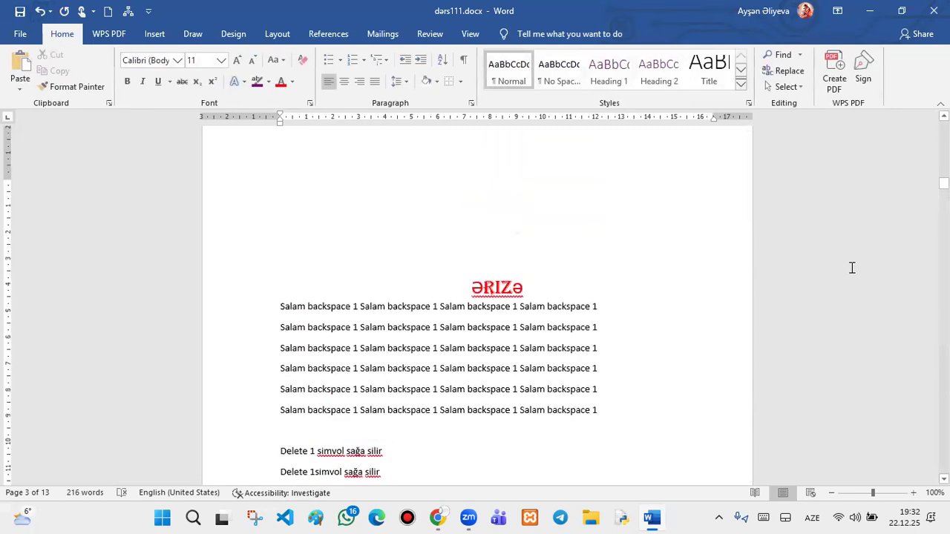
scroll(430, 148, "up", 10)
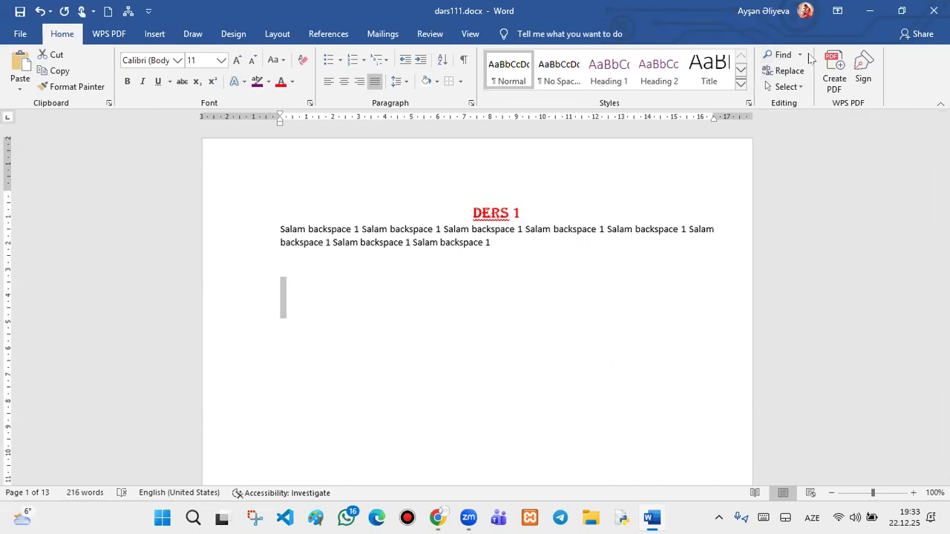
- Search the document for 'salam' and browse its Pages, Headings and Results views
left_click(800, 55)
left_click(798, 67)
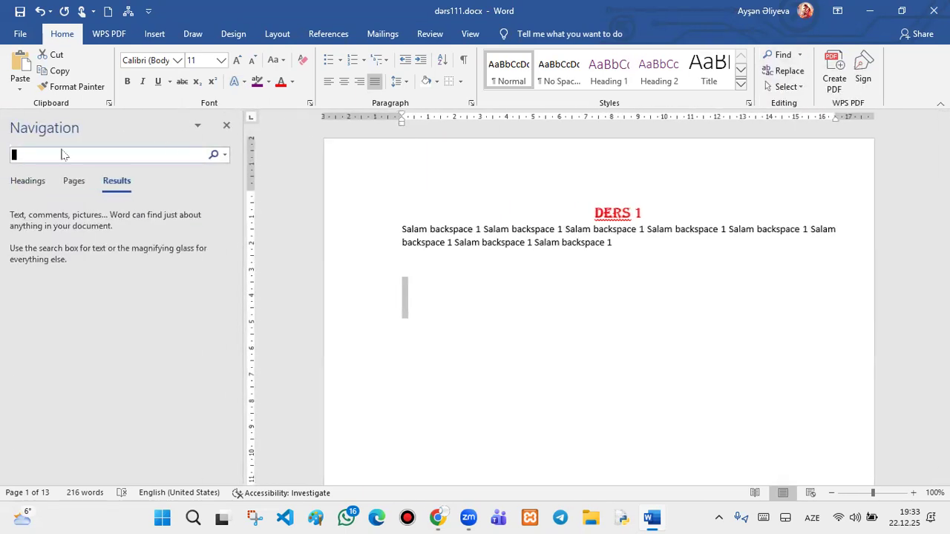
type("salam")
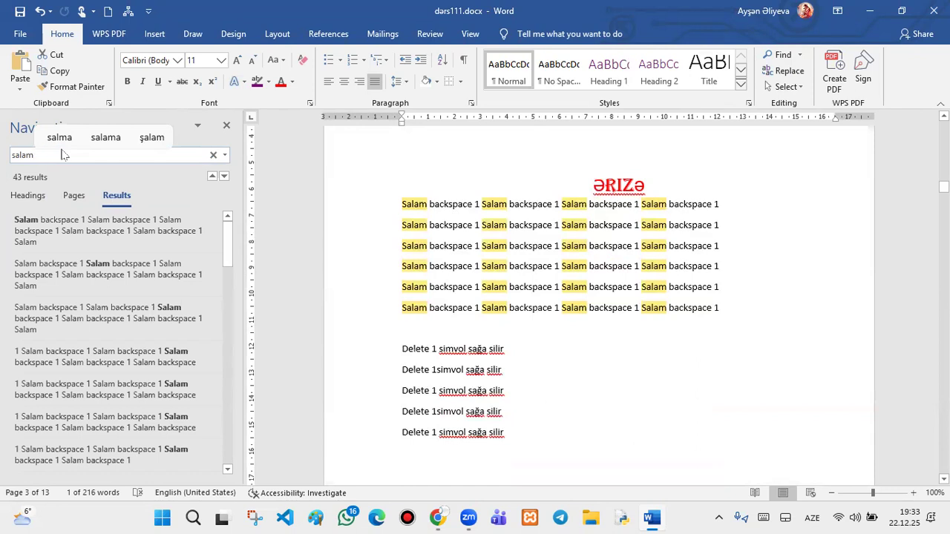
left_click(70, 198)
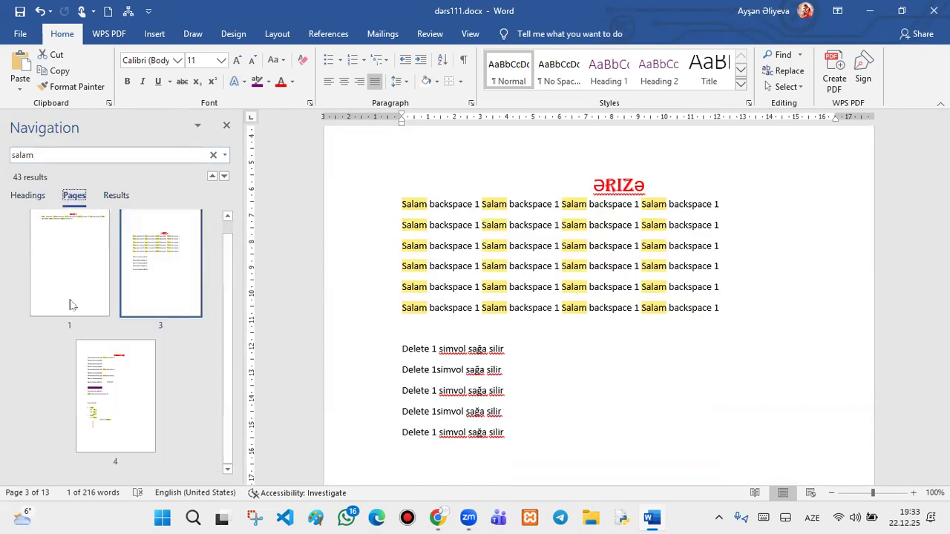
left_click(28, 196)
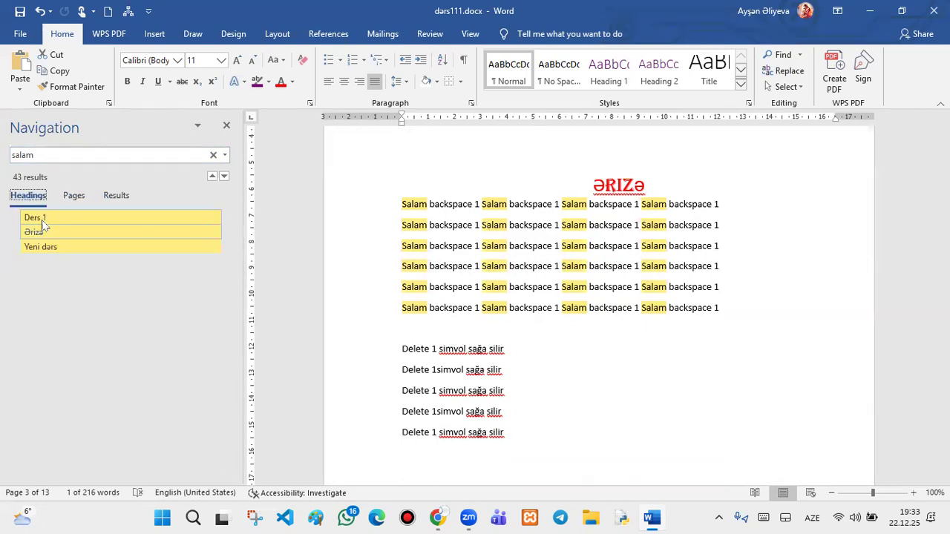
left_click(74, 195)
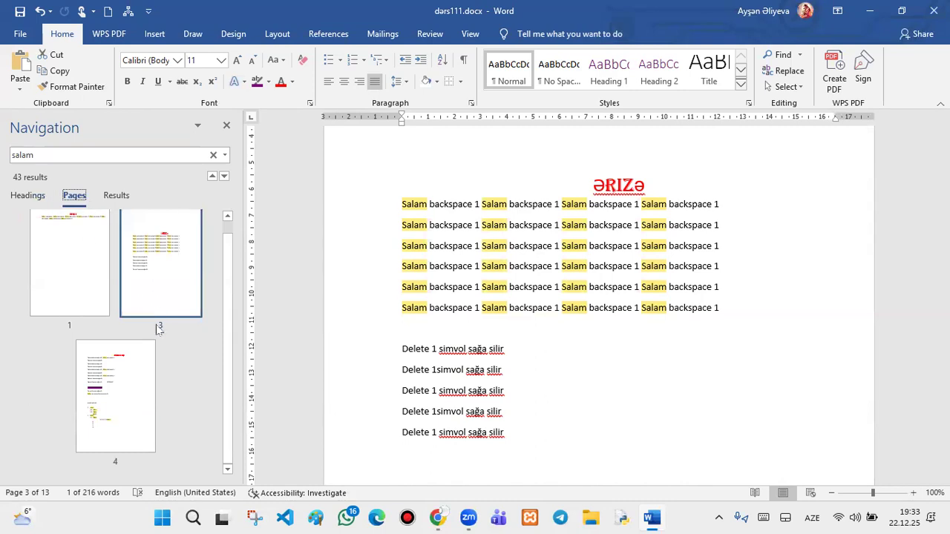
left_click(117, 197)
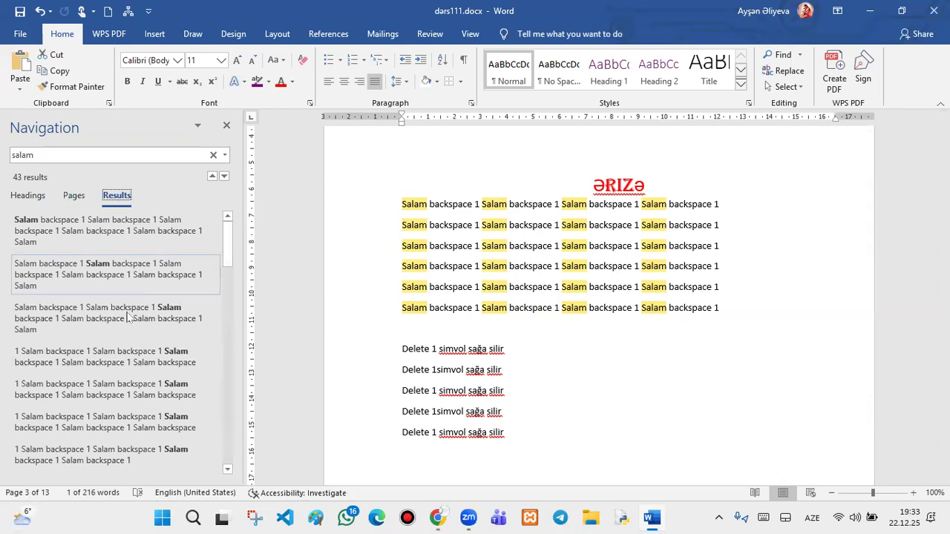
- Clear the 'salam' search and start a new Find
scroll(124, 399, "down", 1)
scroll(120, 413, "down", 2)
scroll(119, 414, "up", 3)
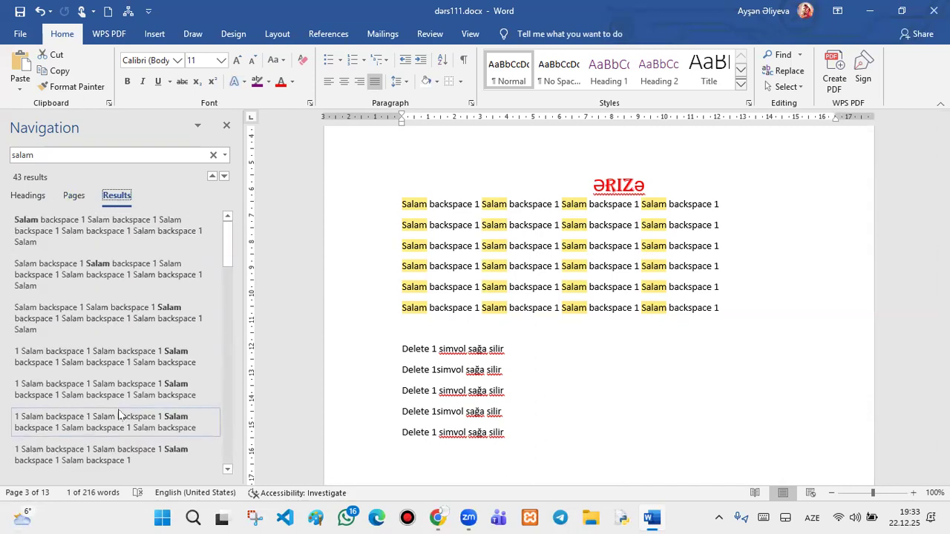
left_click(212, 157)
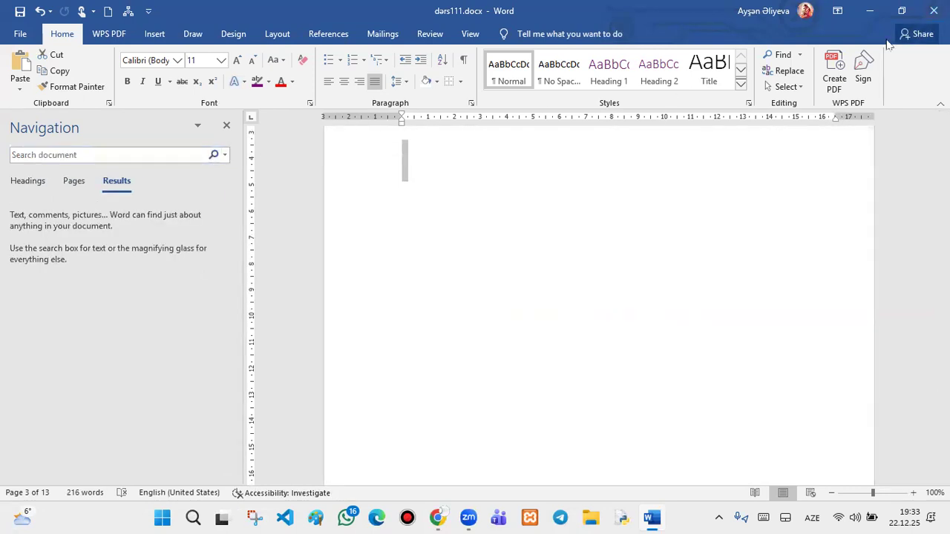
left_click(800, 56)
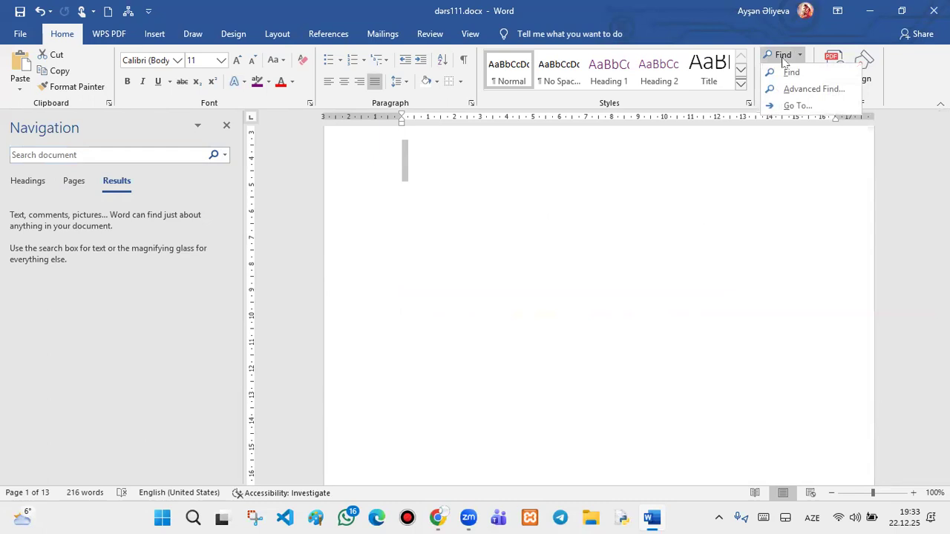
left_click(783, 59)
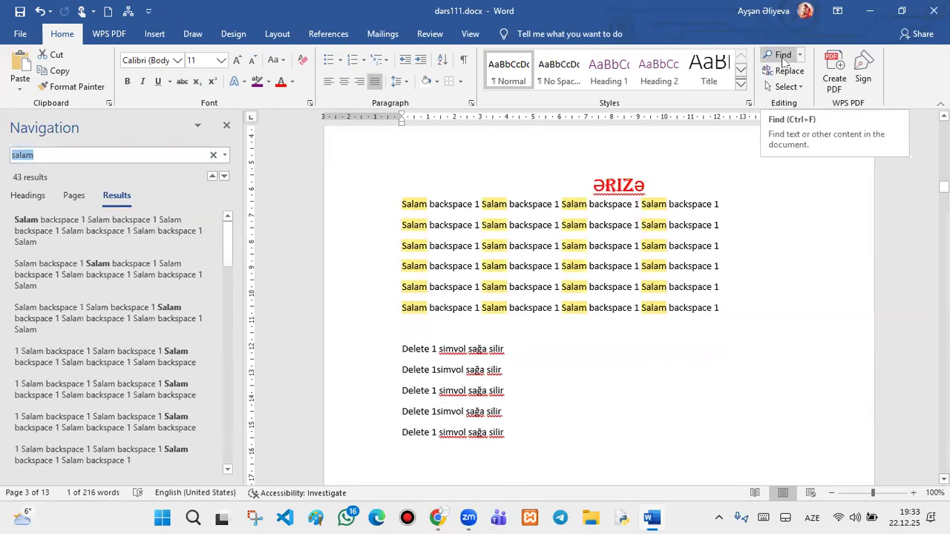
- Set Find what to 'Salam' and Replace with to 'YENİ' in Find and Replace
left_click(787, 71)
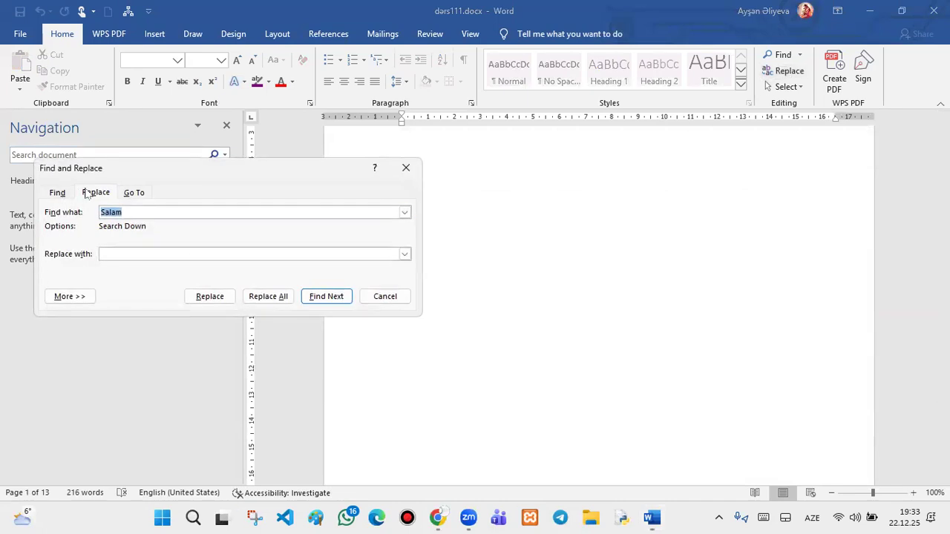
key("BackSpace")
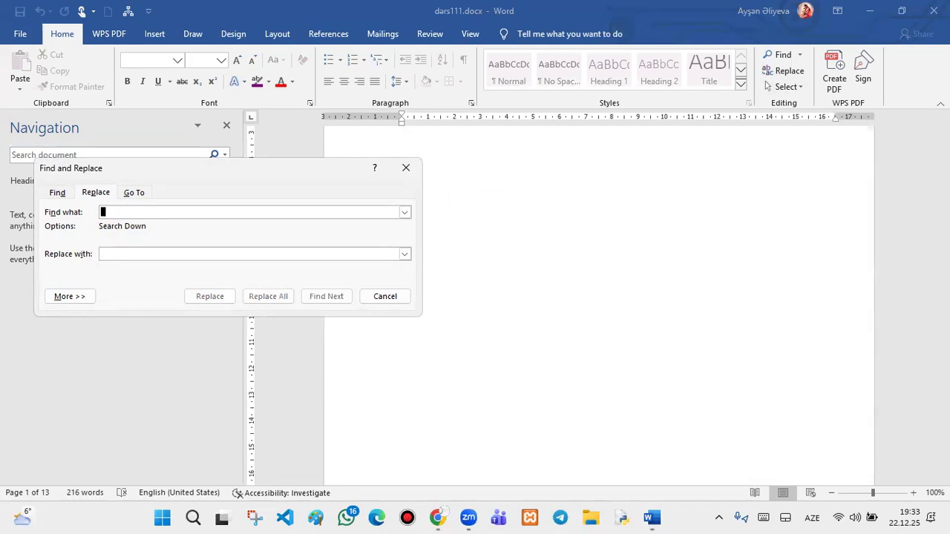
type("m")
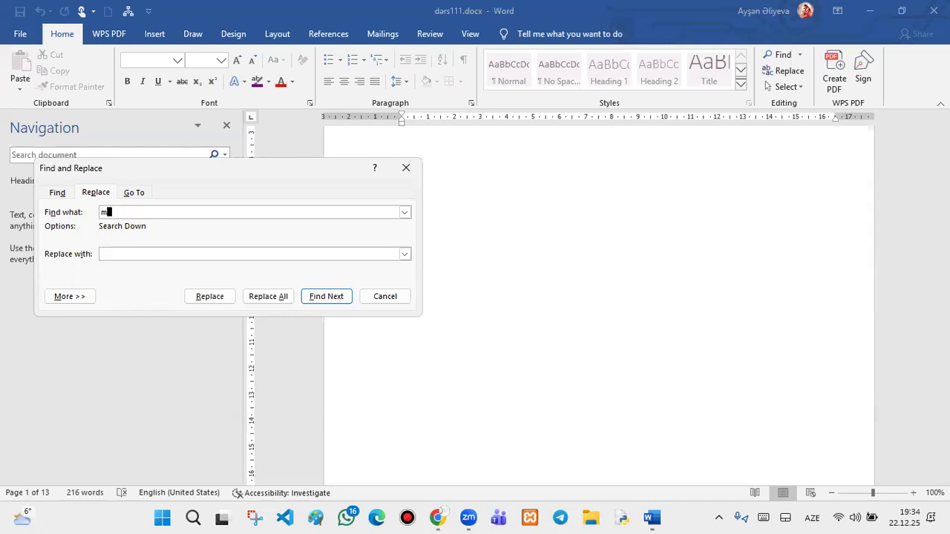
key("BackSpace")
type("salam")
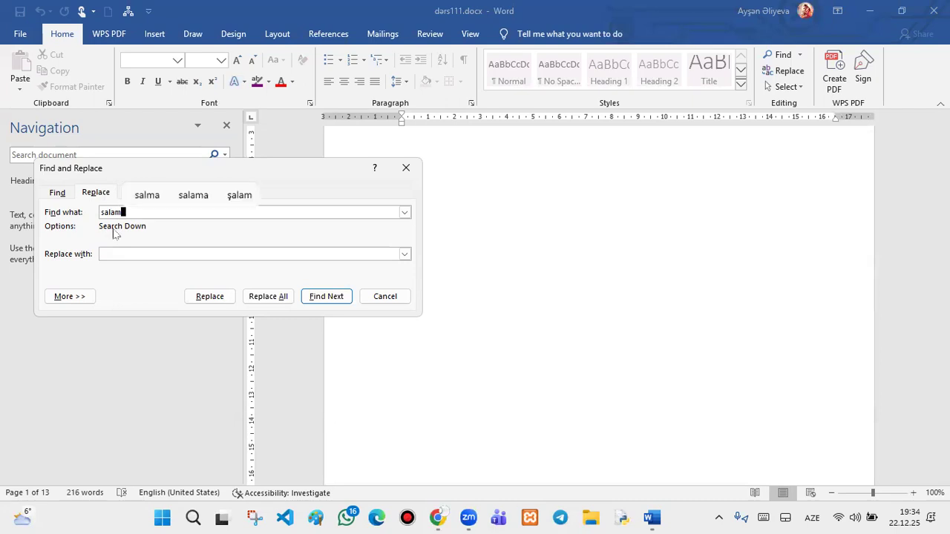
key("BackSpace")
key("BackSpace")
key("BackSpace")
key("BackSpace")
key("BackSpace")
type("Salam")
left_click(127, 254)
type("YENİ")
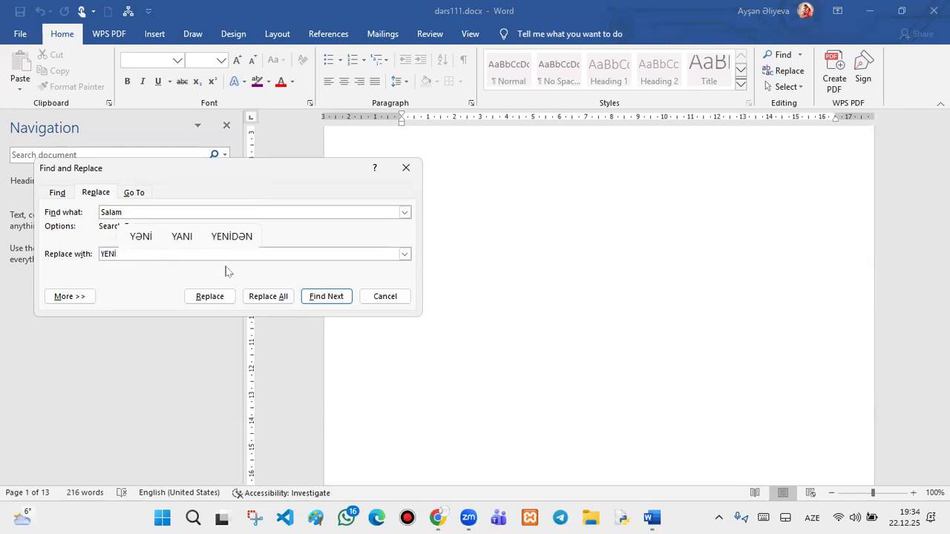
- Replace All through the whole document, confirming the 43 replacements
left_click(252, 300)
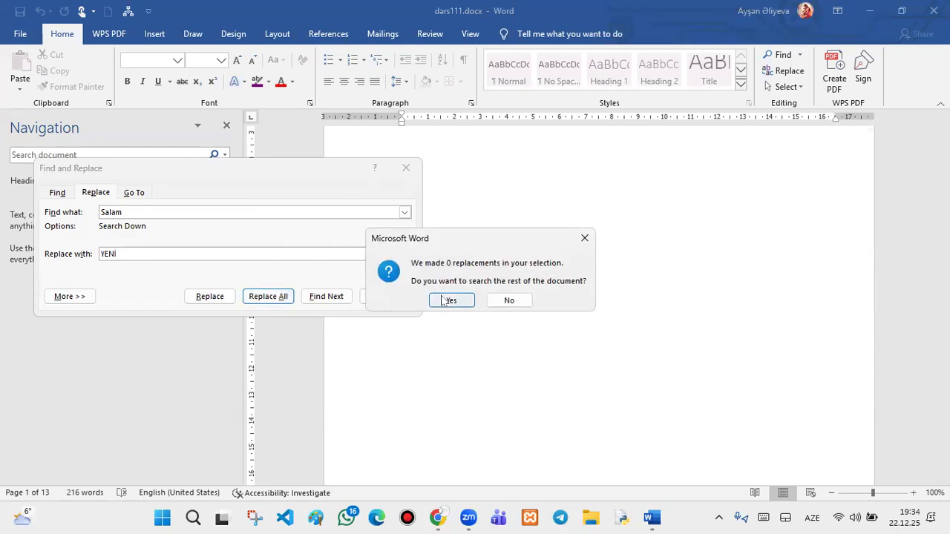
left_click(443, 301)
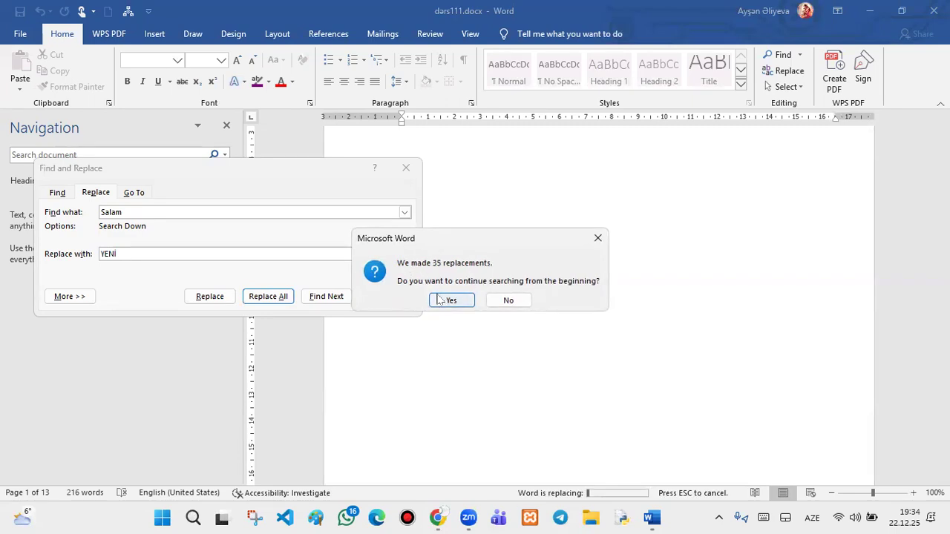
left_click(445, 300)
left_click(461, 295)
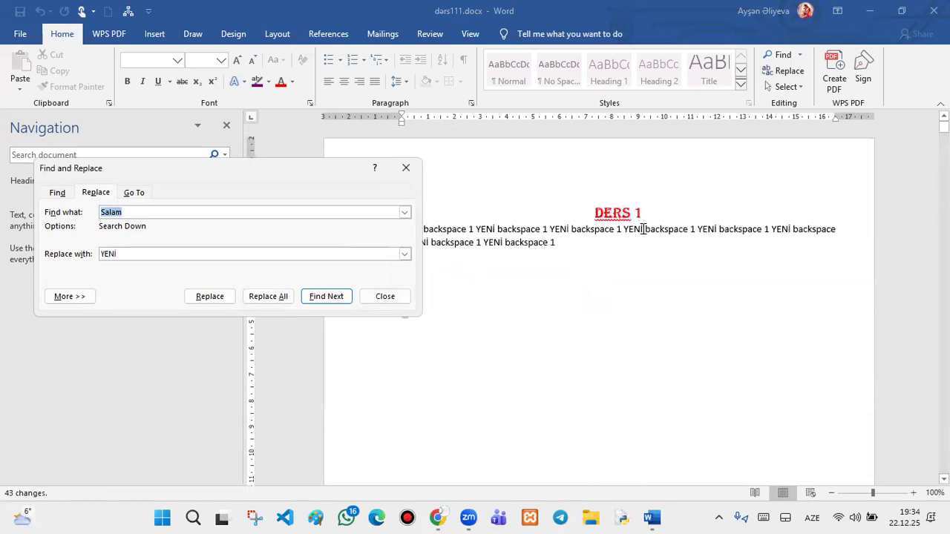
left_click(563, 235)
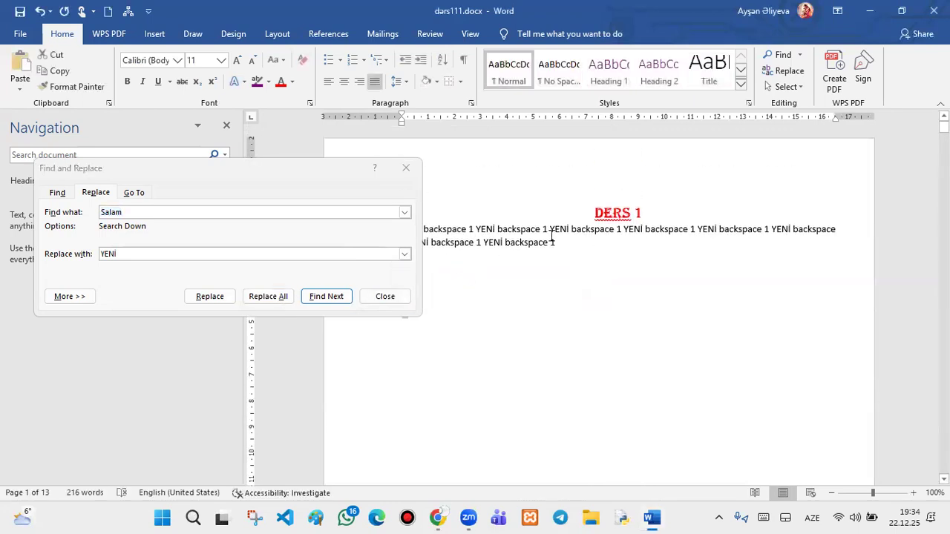
- Select '1 YENİ' in the paragraph under the DERS 1 heading
mouse_move(552, 229)
left_mouse_down()
mouse_move(537, 242)
mouse_move(544, 229)
left_mouse_up()
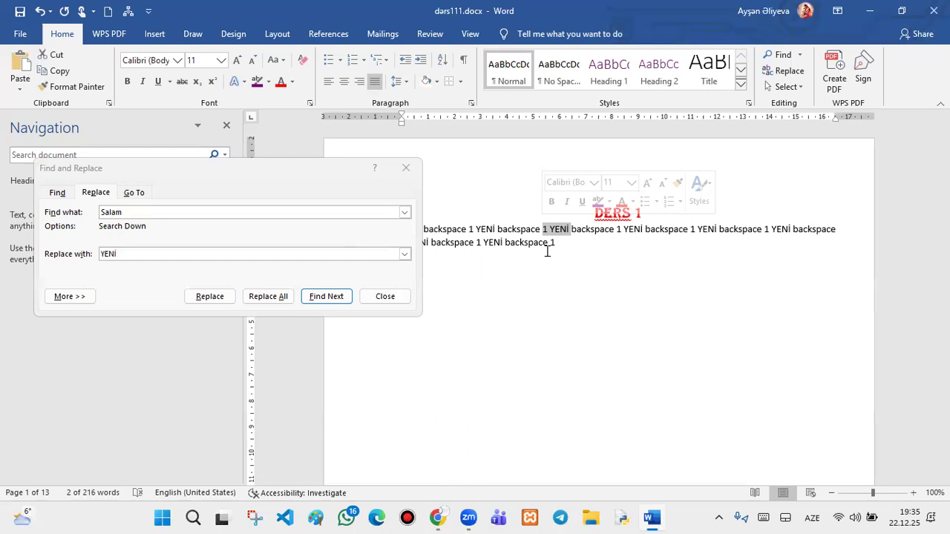
- Set Replace with to Salam and Find what to YENİ
left_click(216, 253)
key("BackSpace")
key("BackSpace")
key("BackSpace")
key("BackSpace")
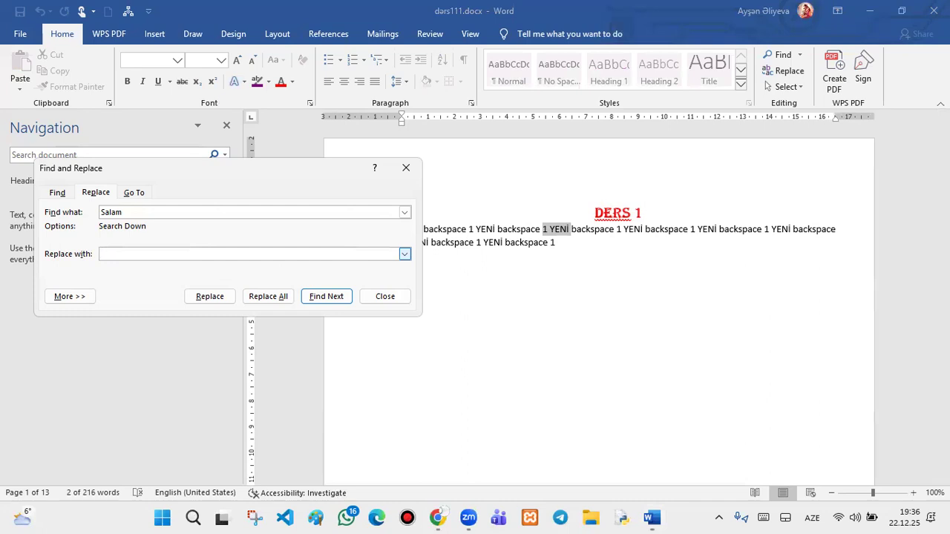
type("S")
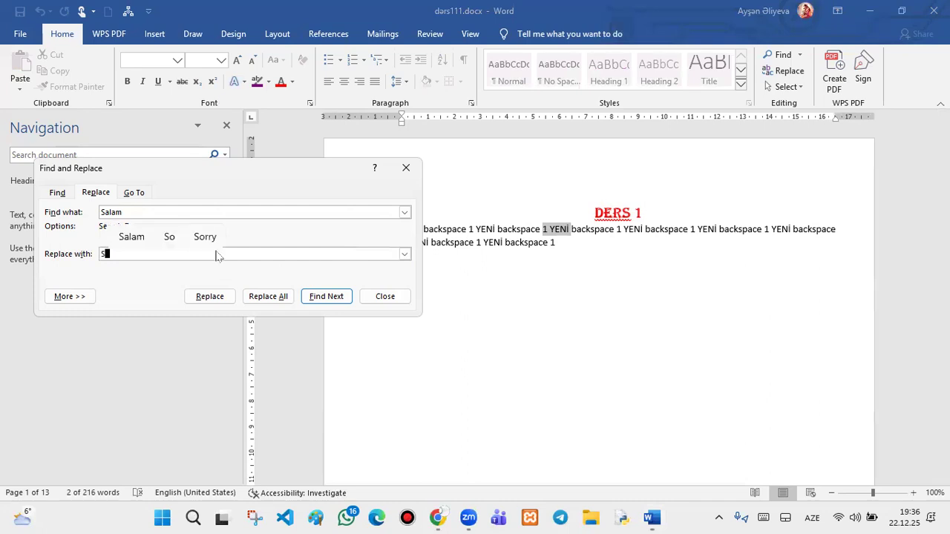
type("alam")
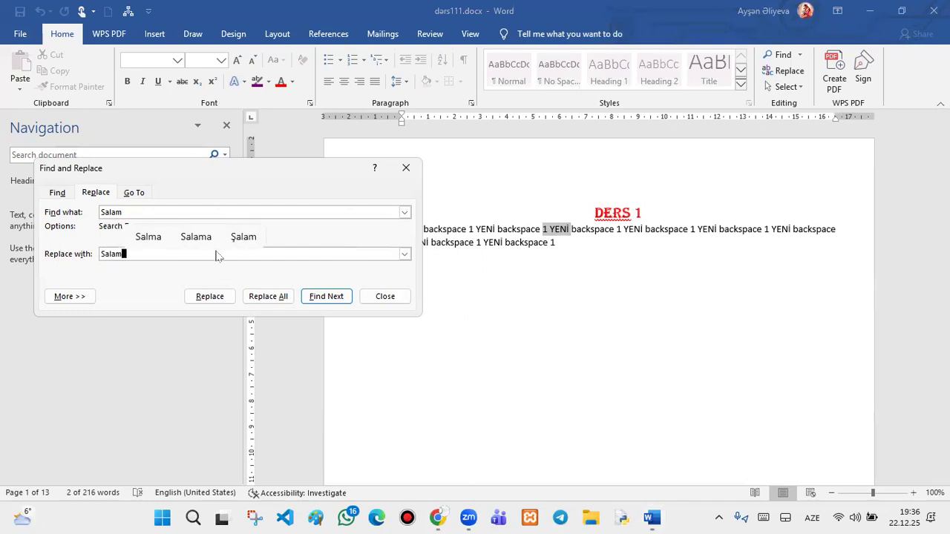
left_click(242, 210)
key("BackSpace")
key("BackSpace")
key("BackSpace")
key("BackSpace")
key("BackSpace")
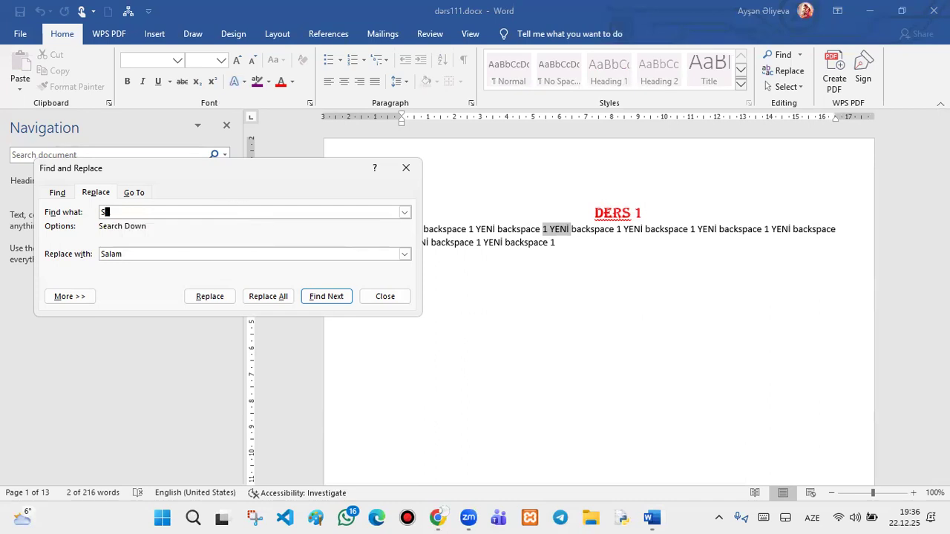
type("YENİ")
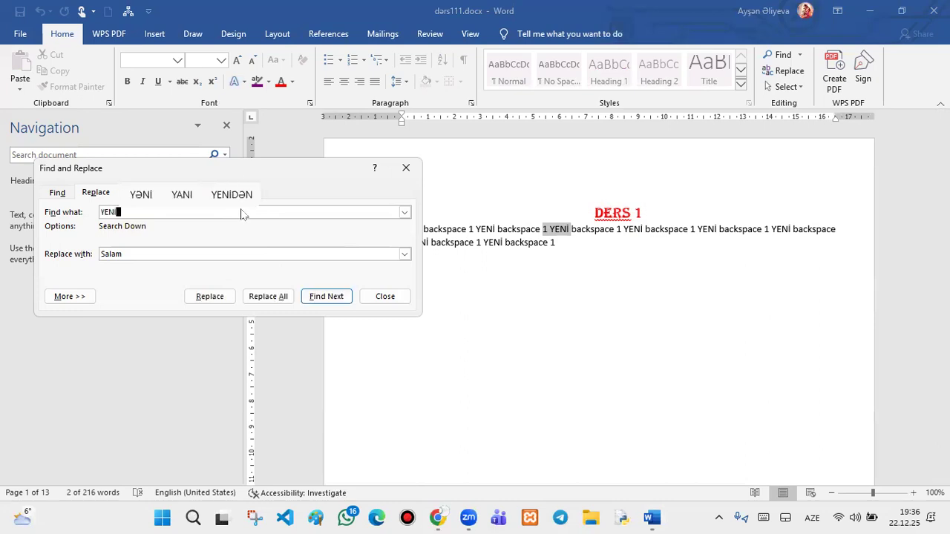
- Replace all YENİ with Salam, continuing from the document start, until 45 replacements are reported
left_click(281, 297)
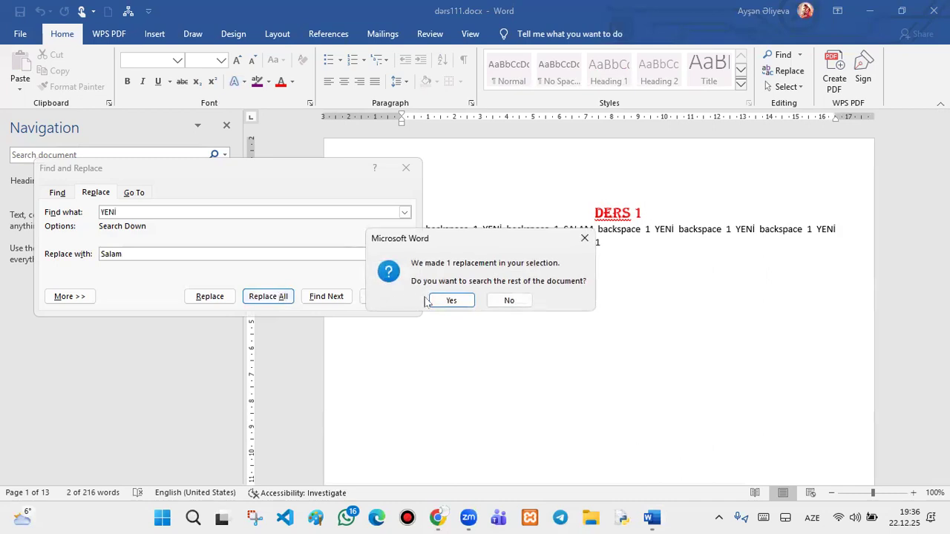
left_click(436, 300)
left_click(445, 301)
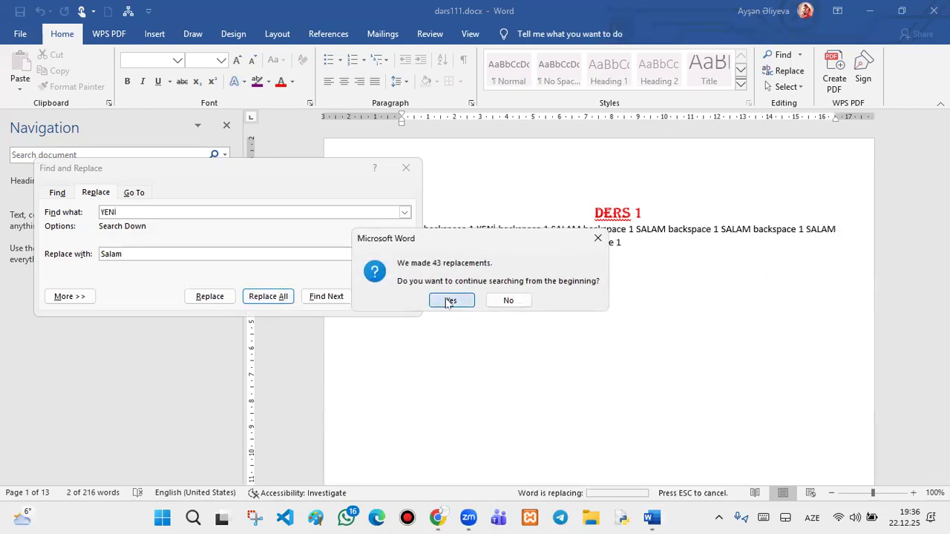
left_click(478, 296)
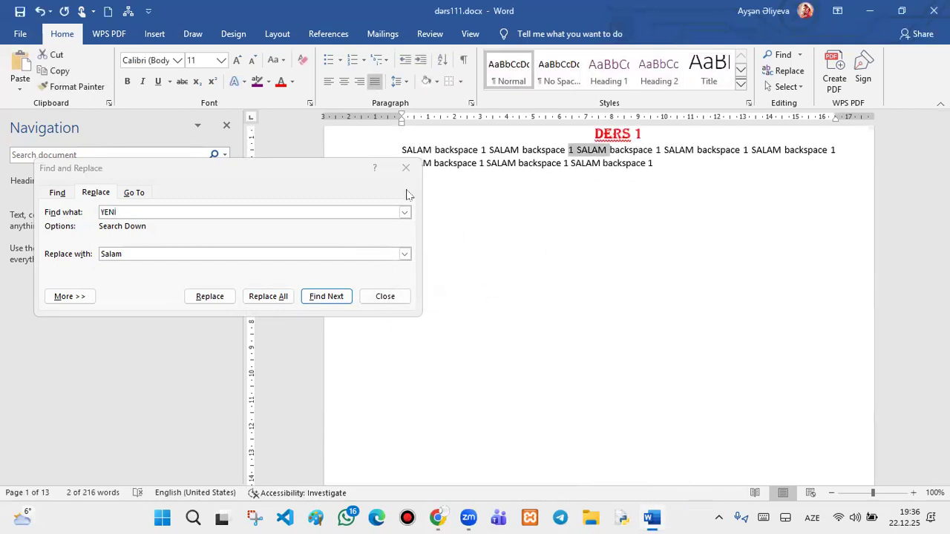
- Switch Find and Replace to Go To, browse the Go to what list, and close the Navigation pane
left_click(136, 192)
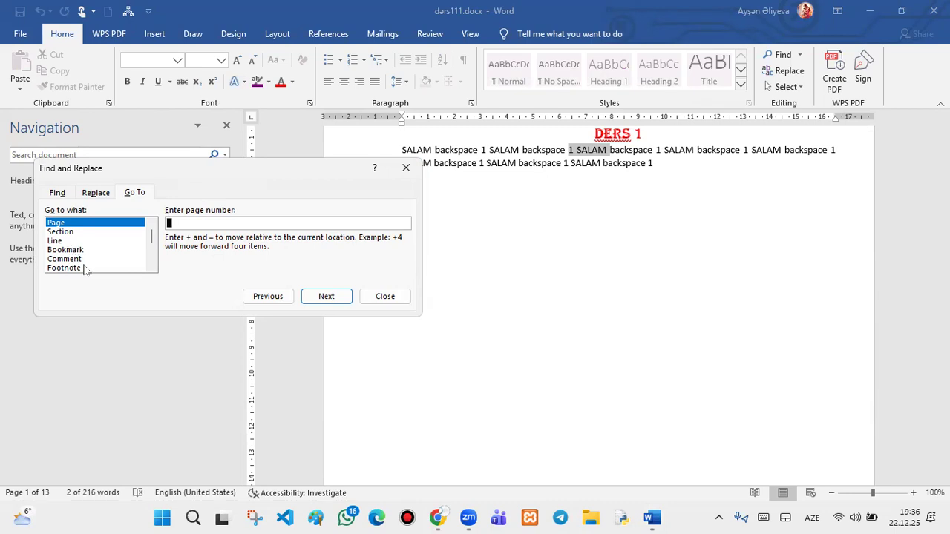
scroll(85, 267, "down", 2)
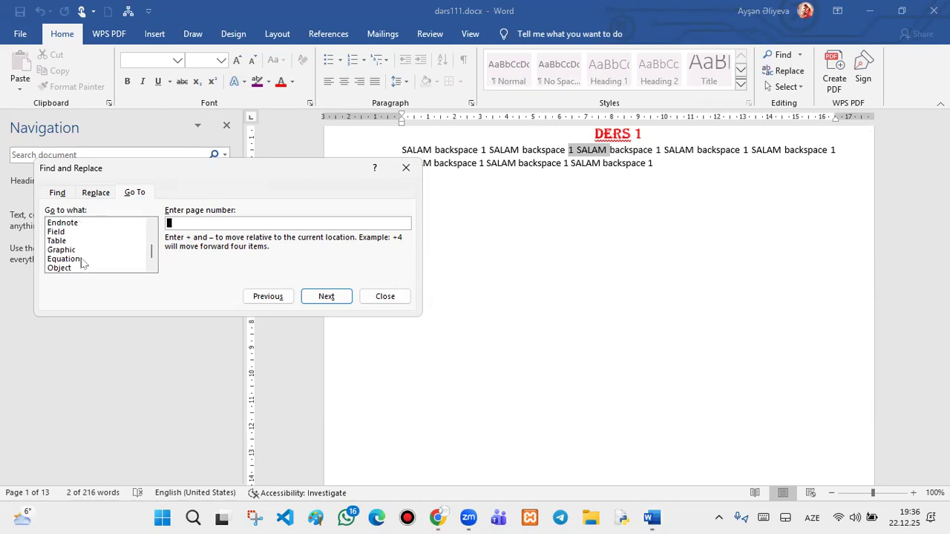
scroll(83, 263, "down", 1)
scroll(84, 264, "up", 1)
scroll(84, 263, "up", 2)
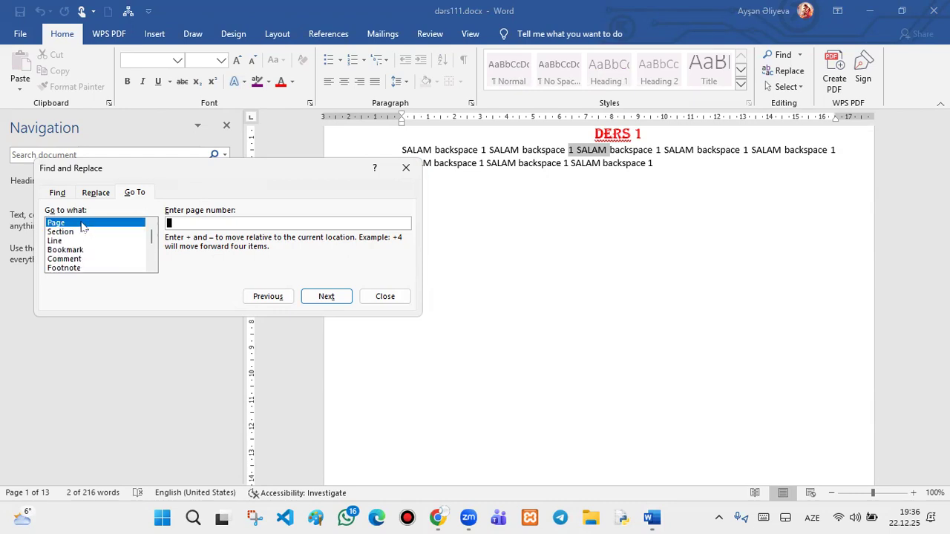
left_click(200, 221)
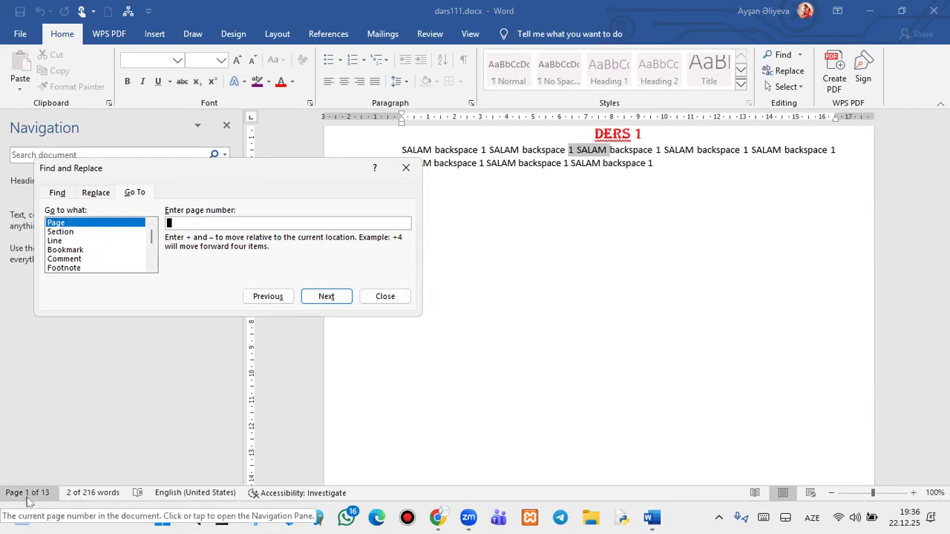
left_click(226, 125)
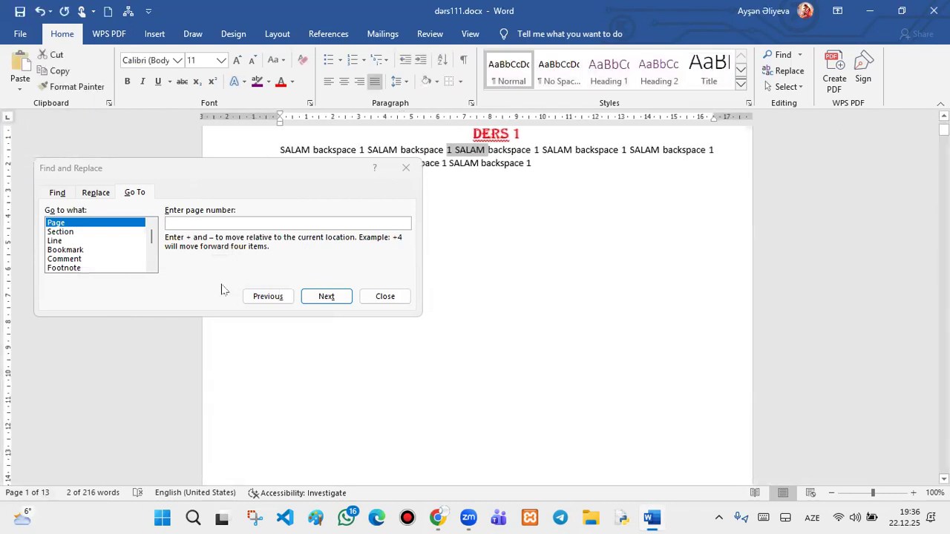
- Go to page 5, then three pages back to page 2 with -3
left_click(266, 221)
type("5")
key("Return")
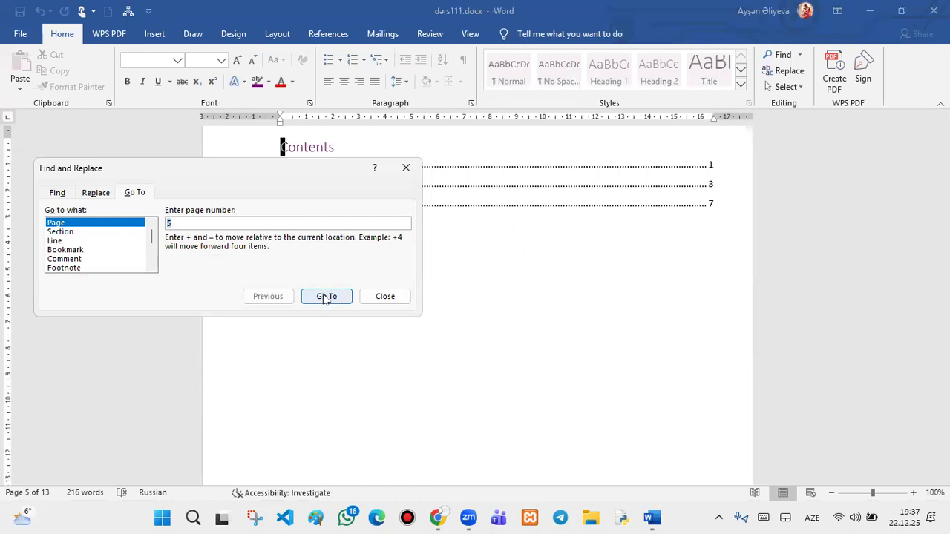
key("BackSpace")
type("-3")
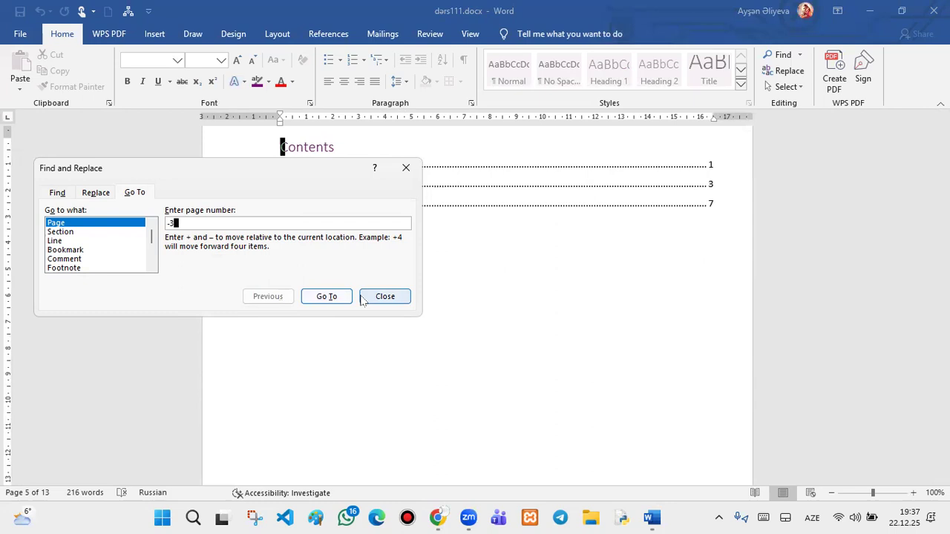
left_click(338, 299)
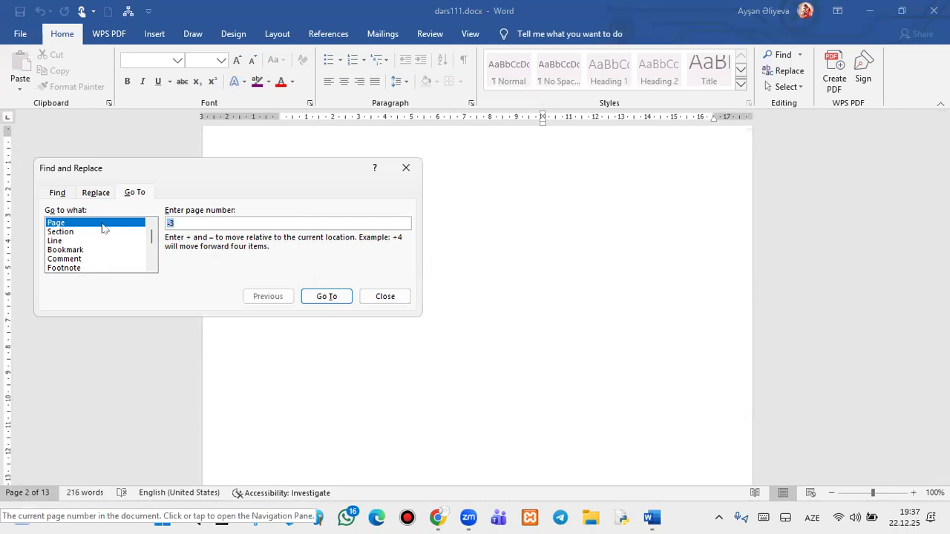
- Jump seven pages forward to page 9 with +7, then enter -8 as the next offset
key("BackSpace")
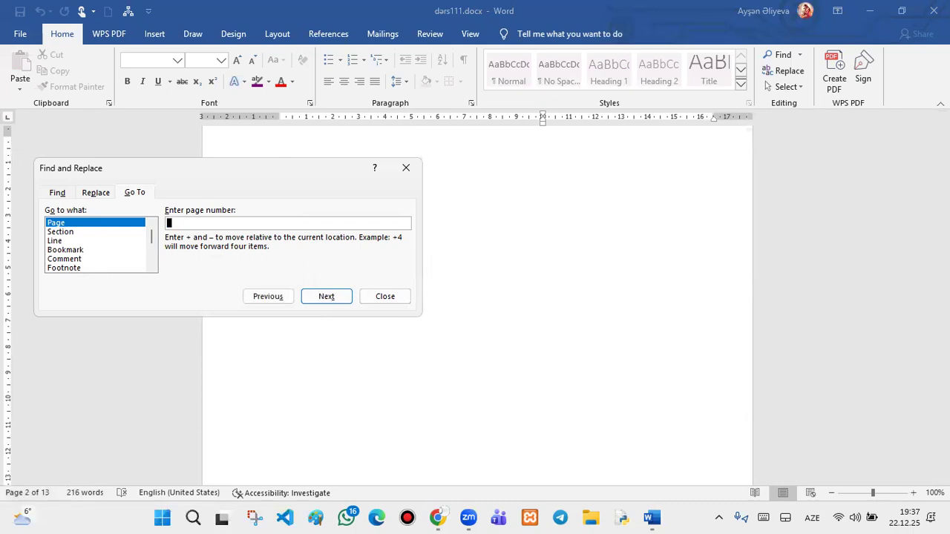
type("=")
key("BackSpace")
type("=")
key("BackSpace")
type("+7")
left_click(319, 297)
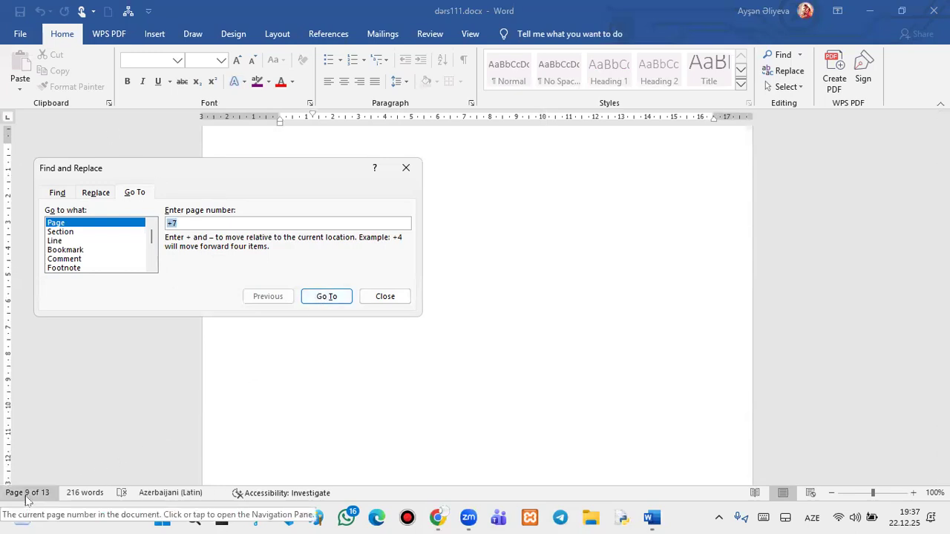
left_click(213, 223)
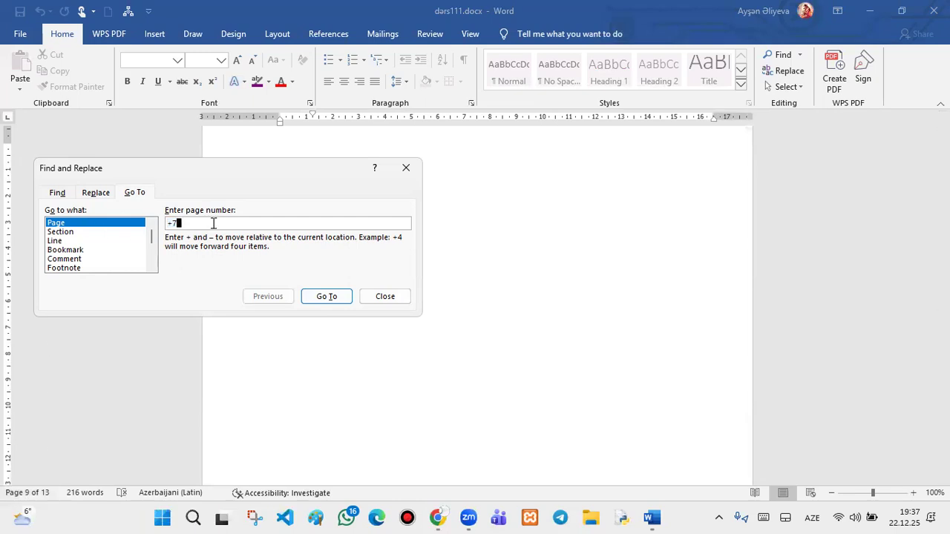
key("BackSpace")
key("BackSpace")
type("-8")
- Jump eight pages back to page 1, then five pages forward to page 6
left_click(325, 299)
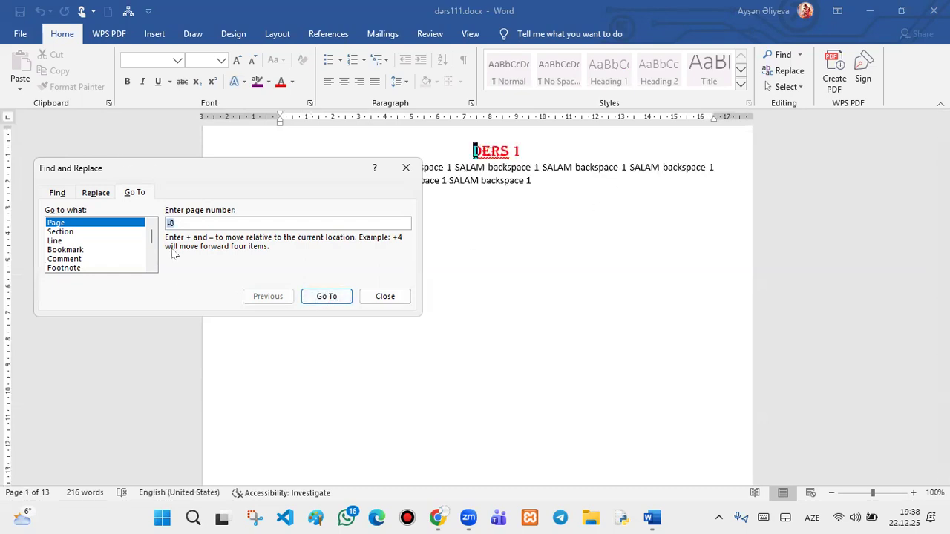
left_click(195, 220)
key("BackSpace")
key("BackSpace")
type("=")
key("BackSpace")
type("+5")
key("Return")
- Jump seven pages back to page 1 with -7, then enter +15 as the next offset
key("BackSpace")
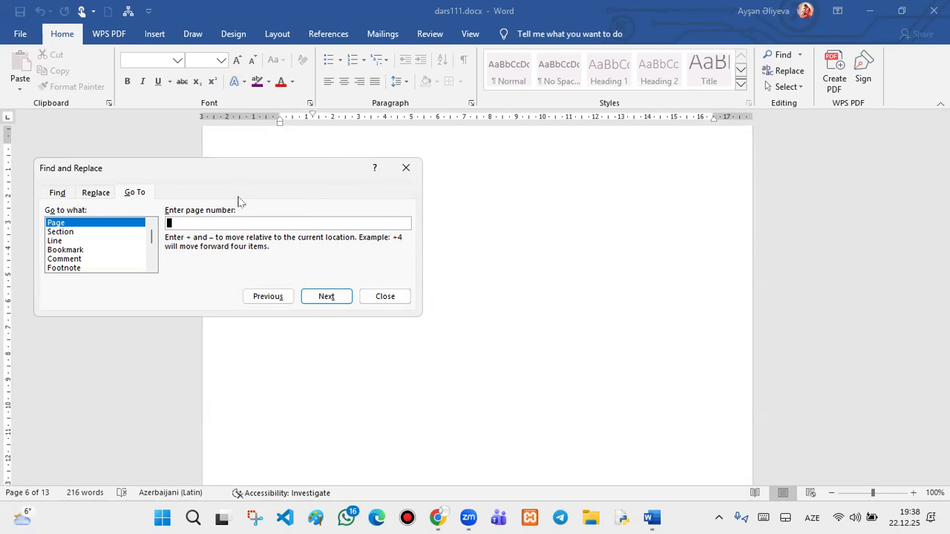
type("-7")
left_click(338, 296)
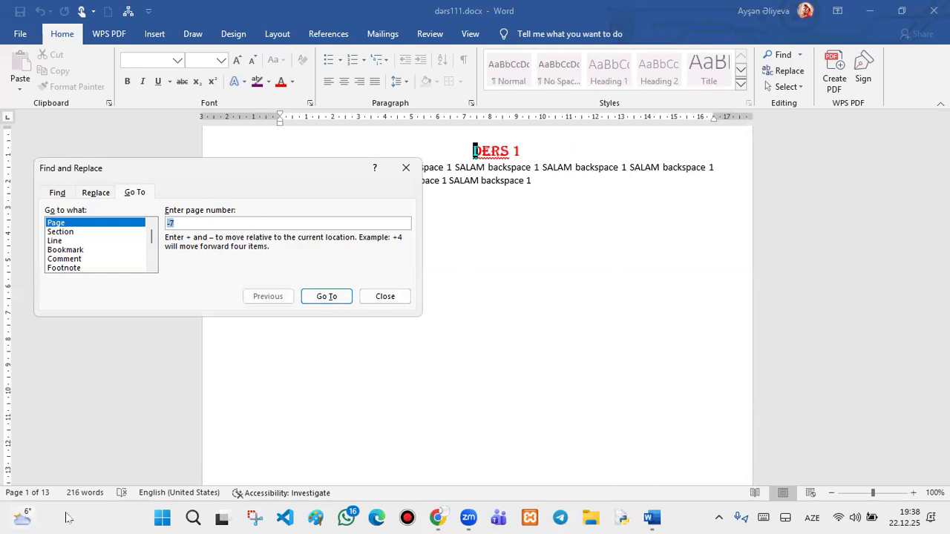
left_click(206, 221)
key("BackSpace")
key("BackSpace")
type("-")
key("BackSpace")
type("+15")
- Jump to the last page with +15, review the Find and Replace tabs, then close the dialog
left_click(315, 298)
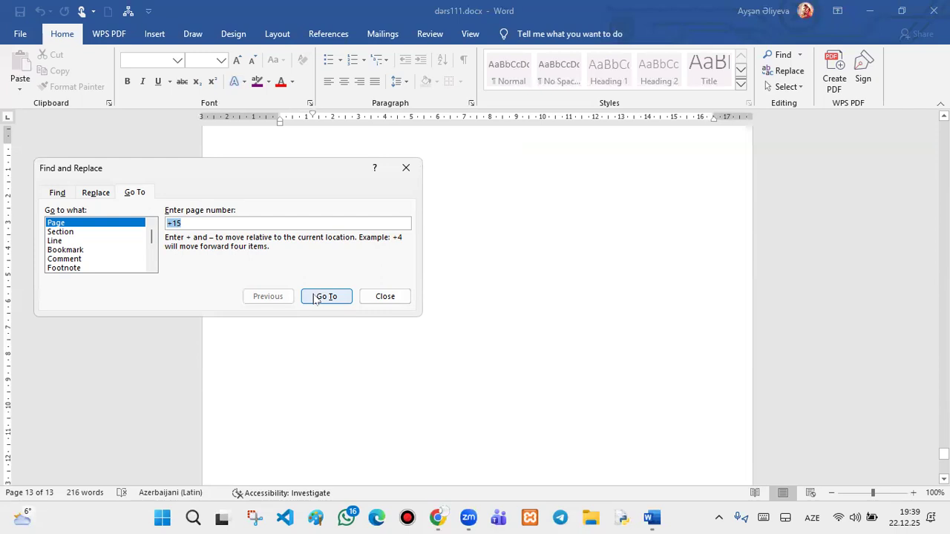
left_click(54, 193)
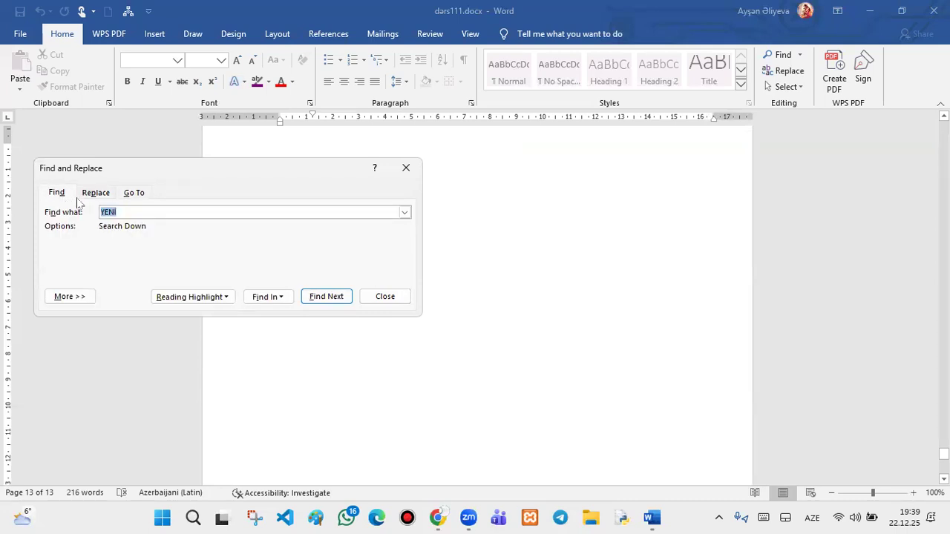
left_click(96, 192)
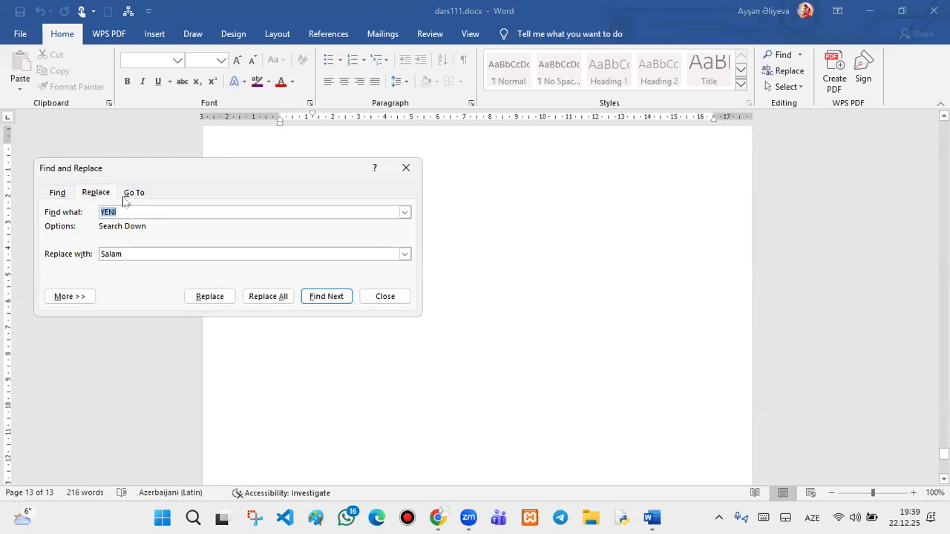
left_click(126, 196)
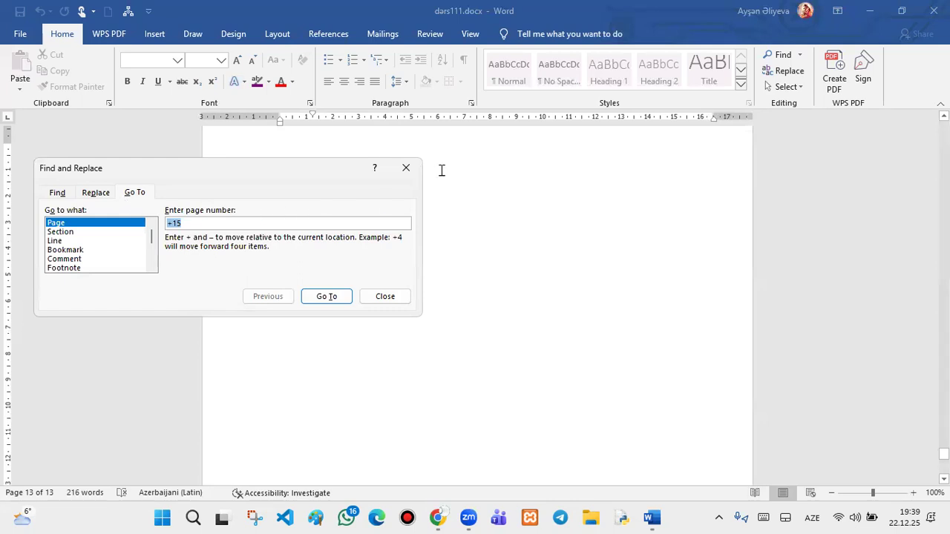
left_click(406, 168)
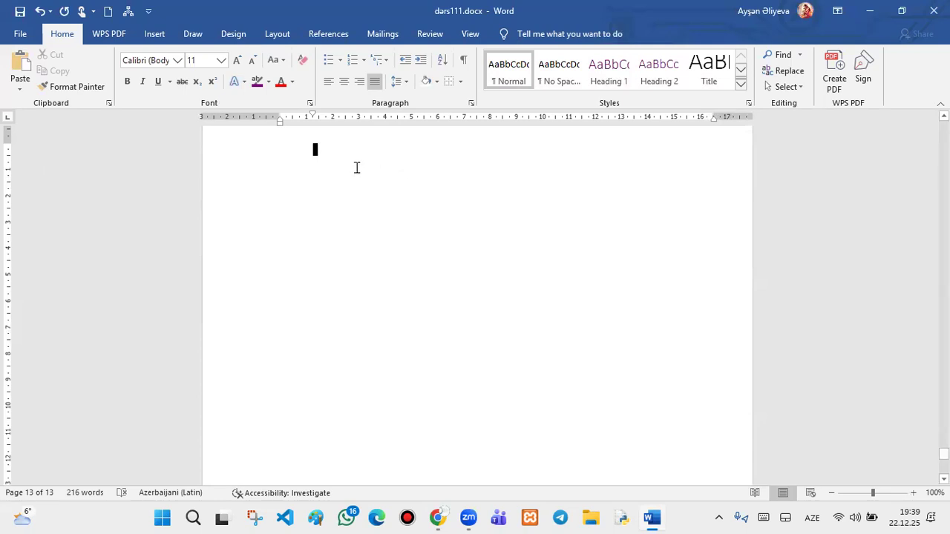
left_click(20, 35)
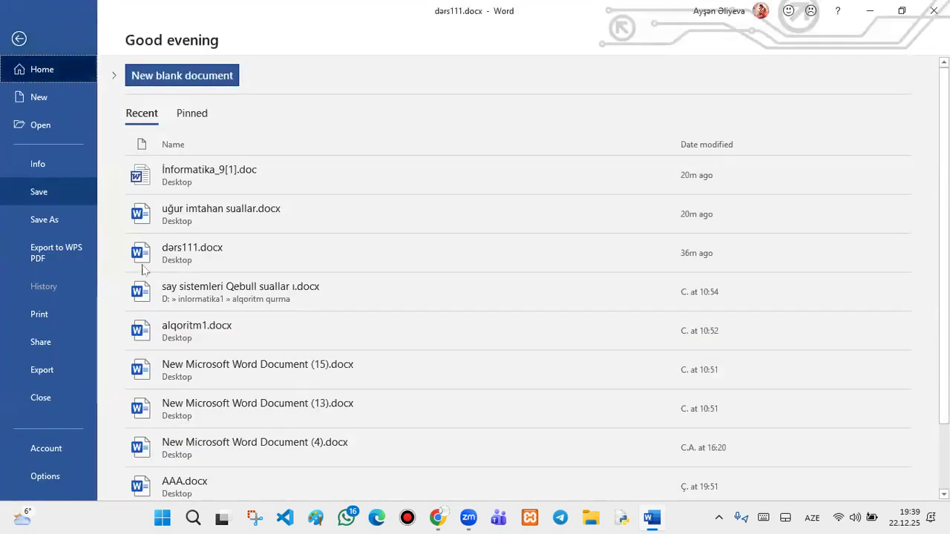
- Pin İnformatika_9[1].doc to the recent documents list and check the Pinned view
left_click(179, 119)
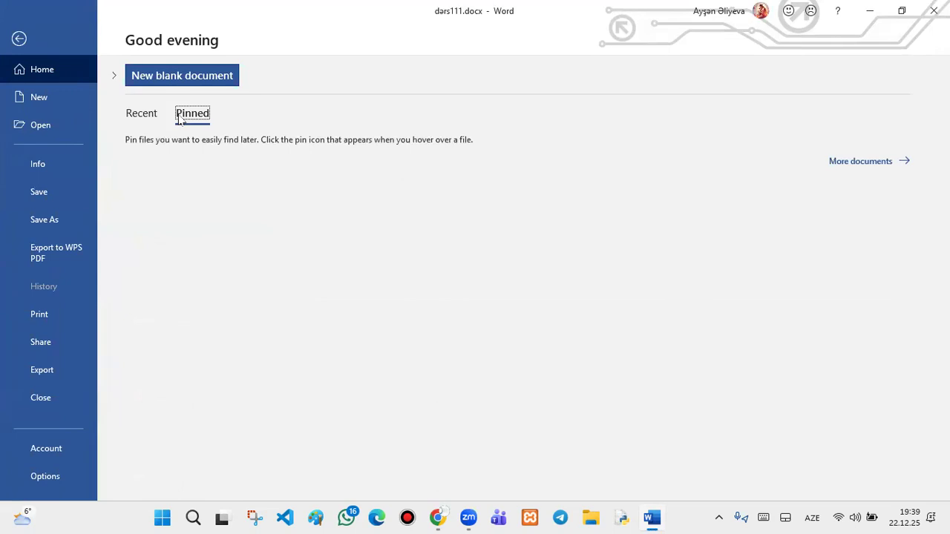
left_click(155, 117)
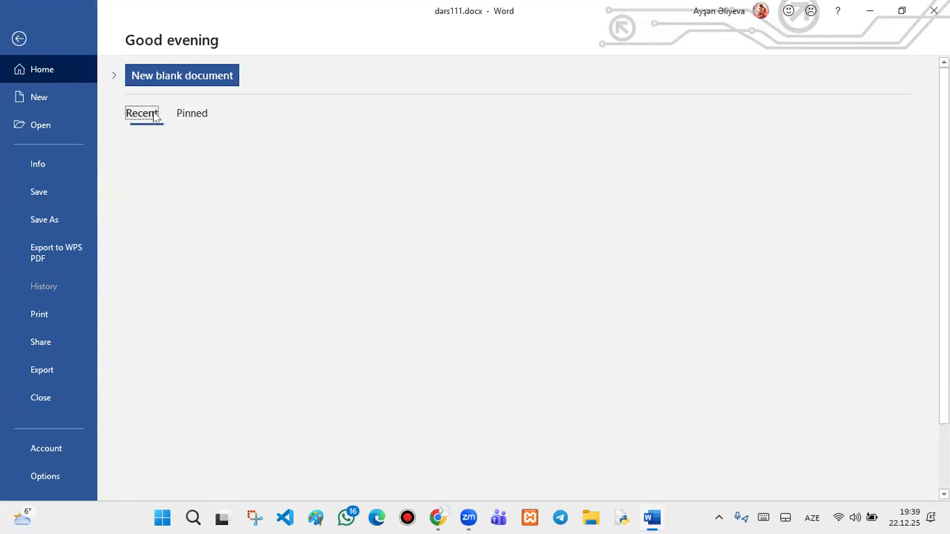
right_click(197, 193)
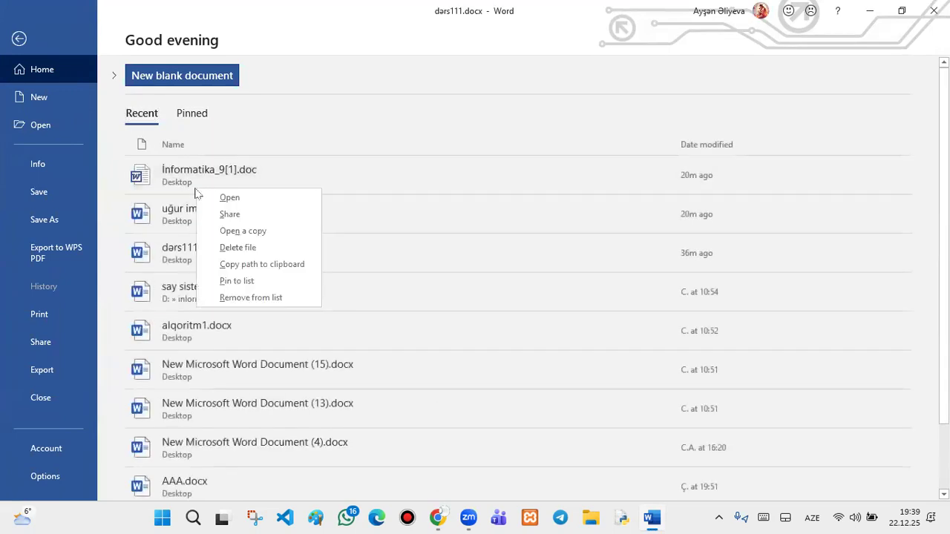
left_click(252, 287)
left_click(187, 112)
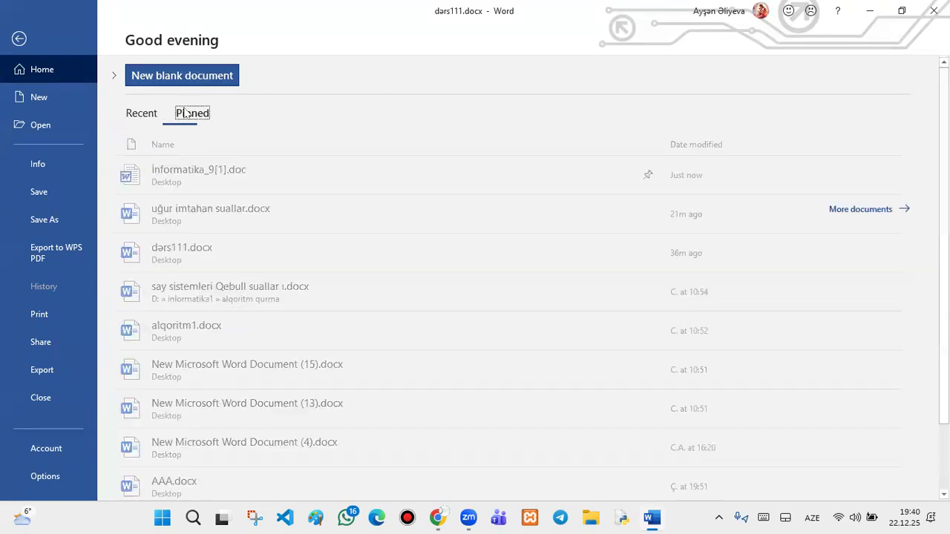
left_click(152, 115)
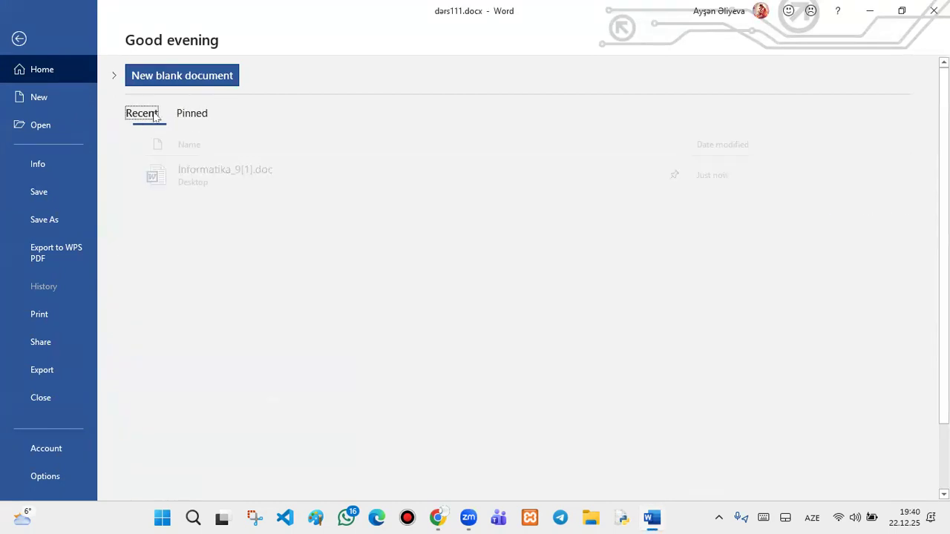
- Unpin İnformatika_9[1].doc and confirm the Pinned list is empty again
right_click(163, 173)
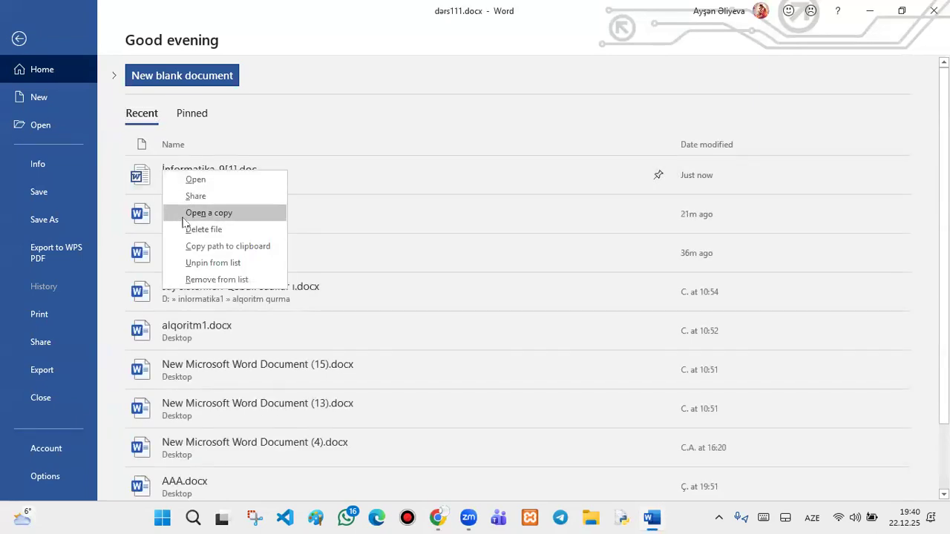
left_click(212, 262)
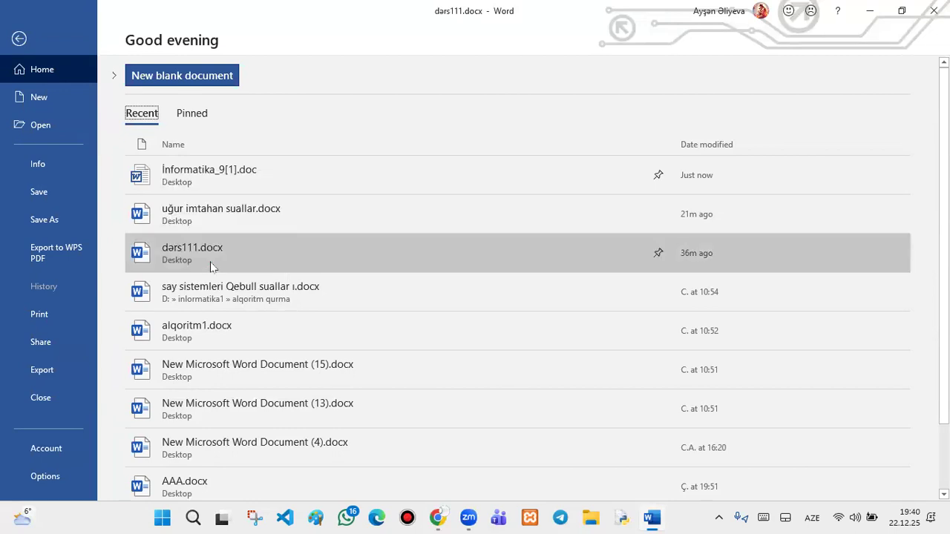
left_click(184, 118)
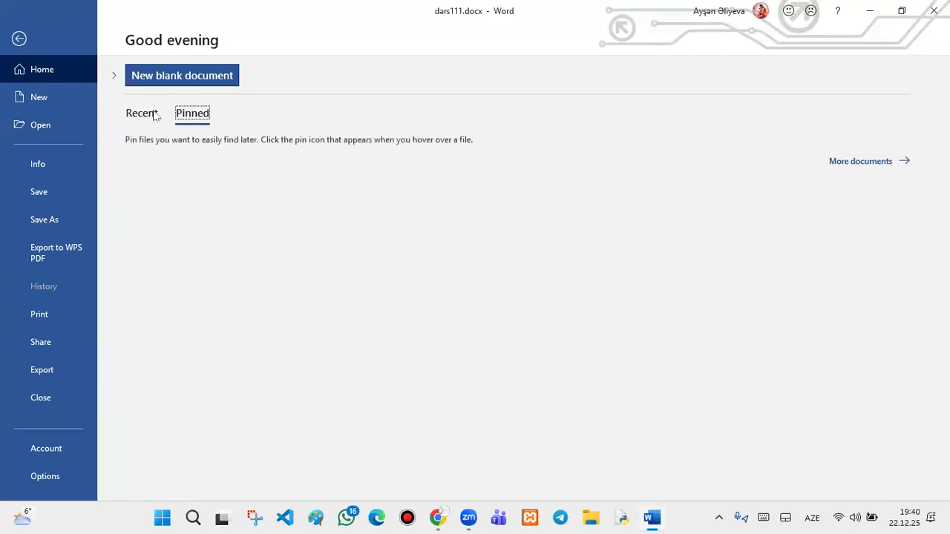
left_click(159, 117)
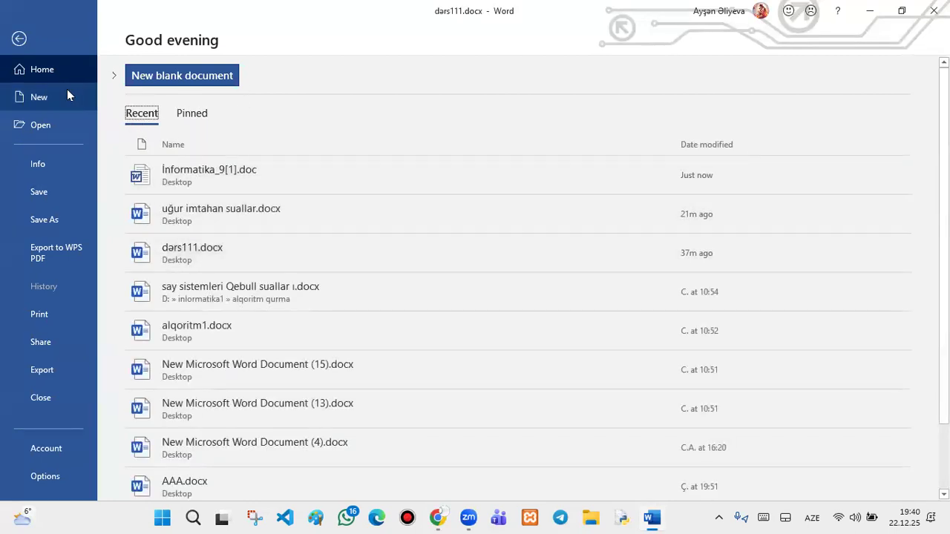
left_click(67, 94)
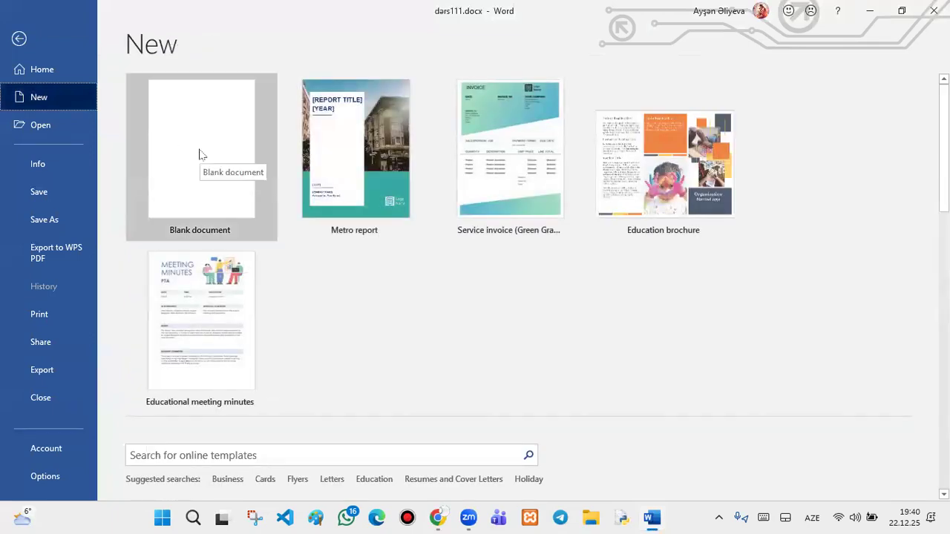
- Create a blank document, then a new document from the Metro report template
left_click(213, 166)
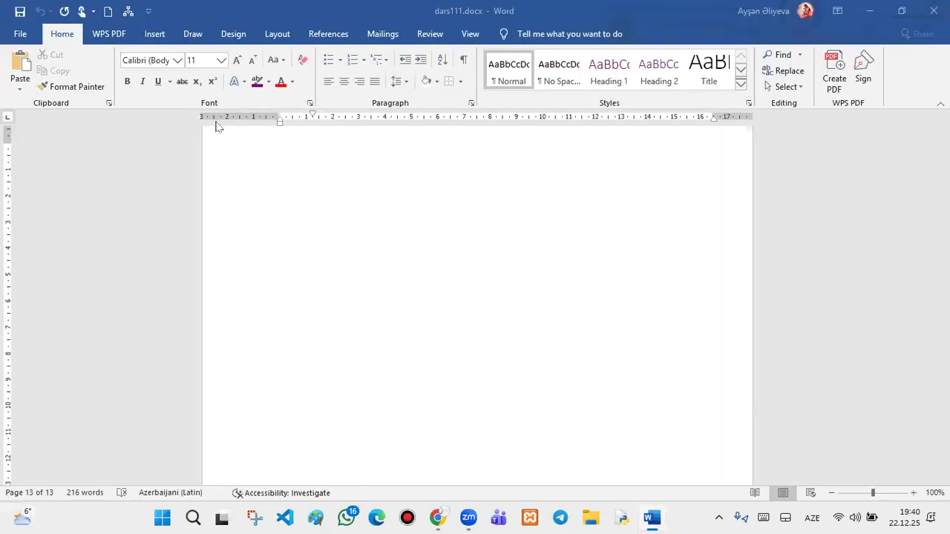
left_click(21, 34)
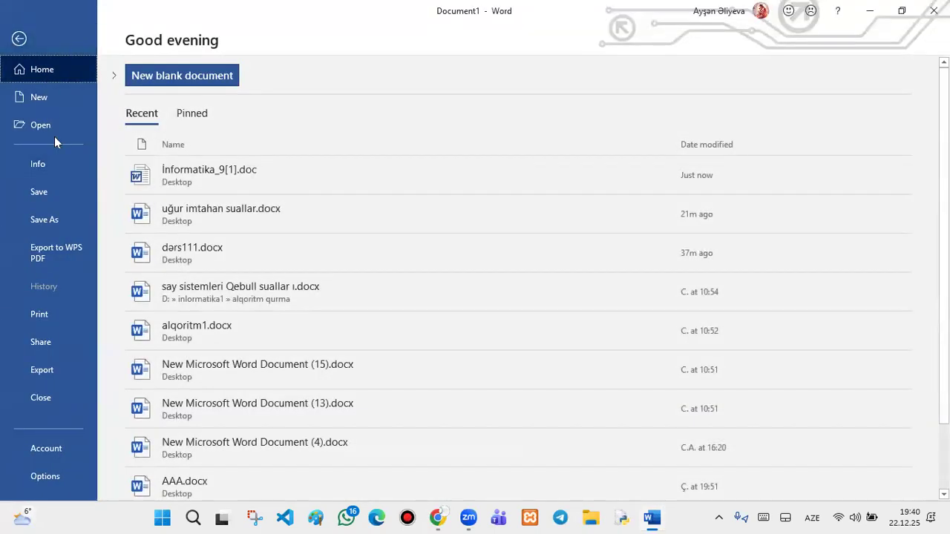
left_click(63, 89)
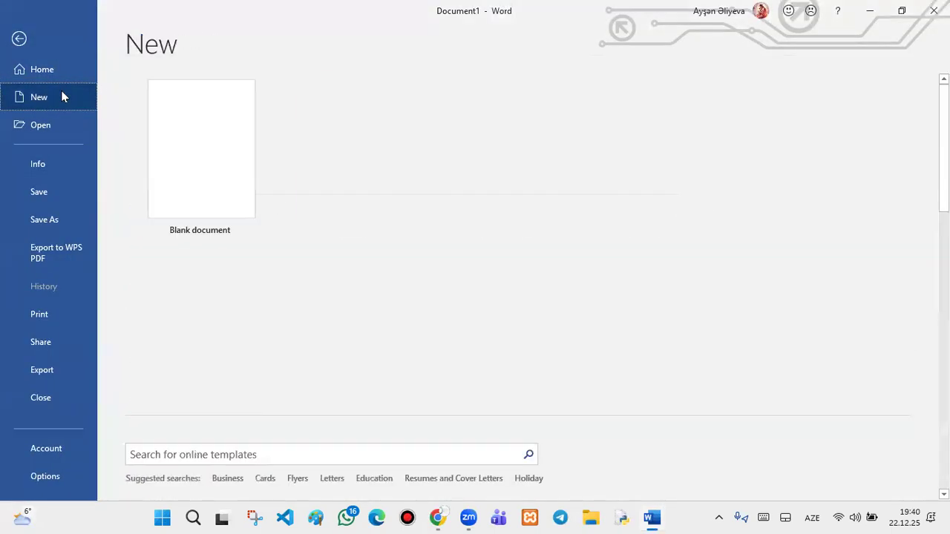
left_click(347, 186)
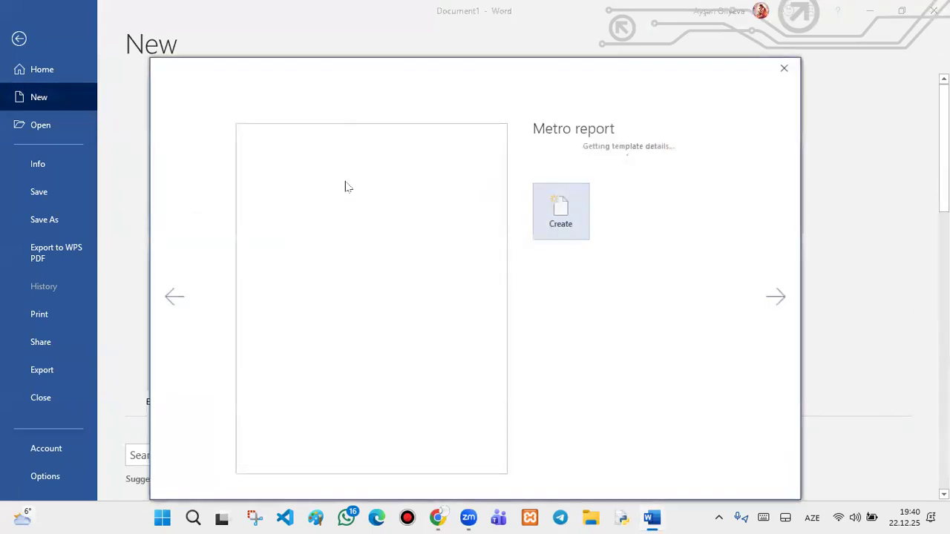
left_click(549, 280)
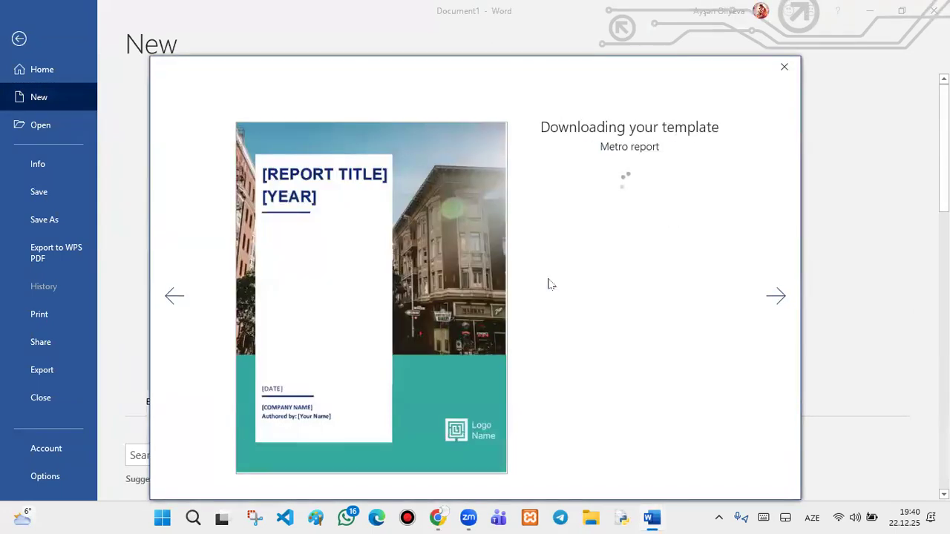
scroll(536, 282, "down", 10)
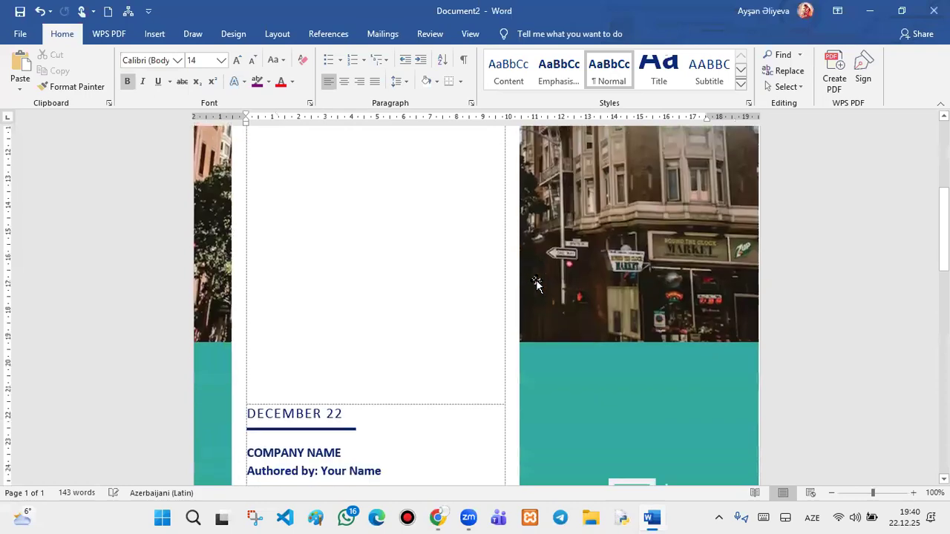
scroll(537, 282, "down", 15)
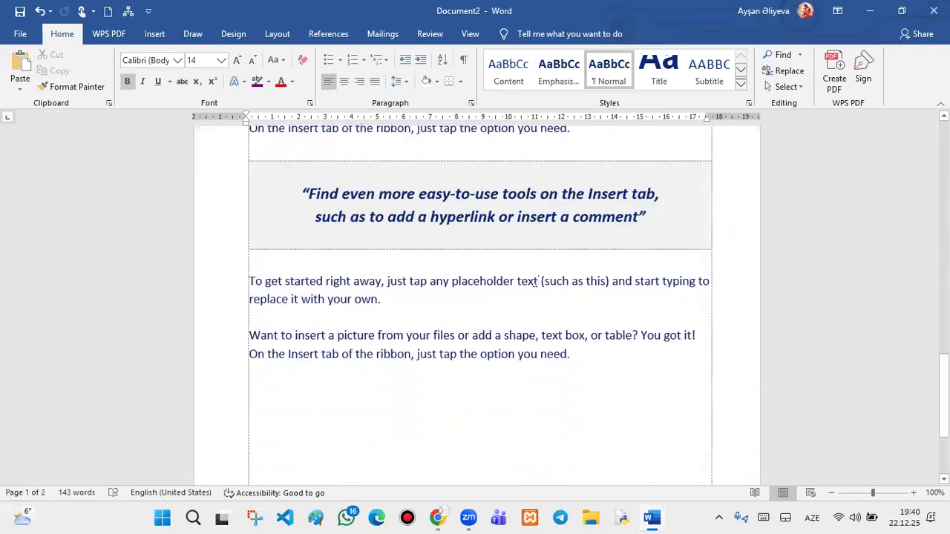
- Create a document from the Educational meeting minutes template and return to File > New
left_click(21, 35)
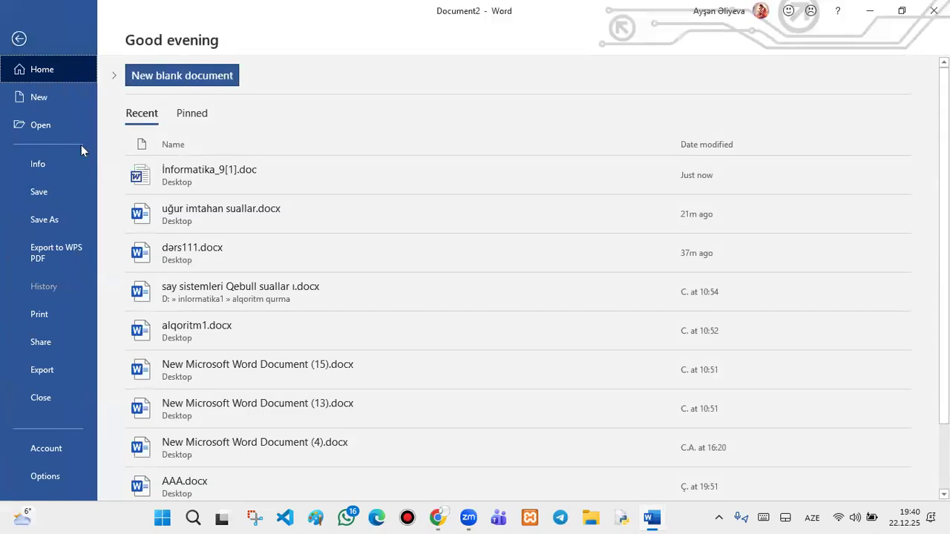
left_click(87, 100)
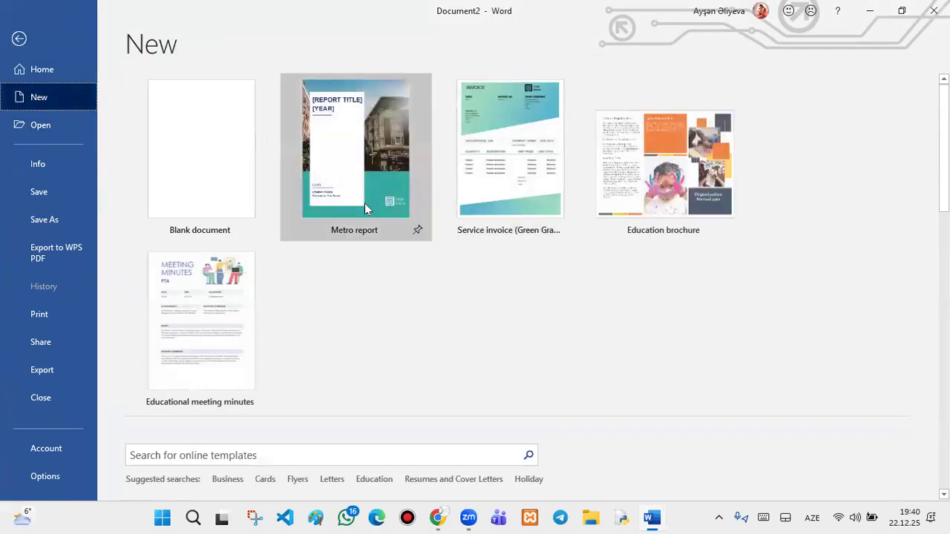
left_click(231, 345)
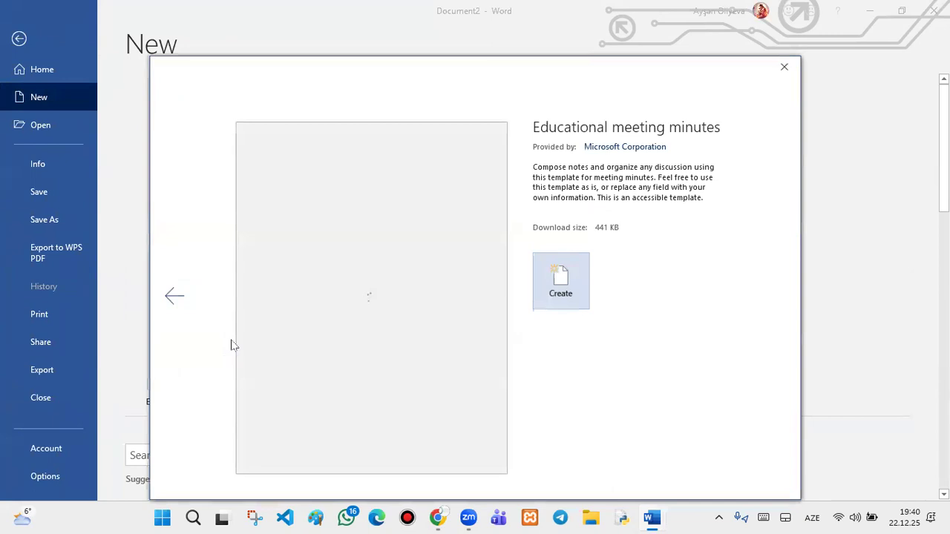
left_click(561, 288)
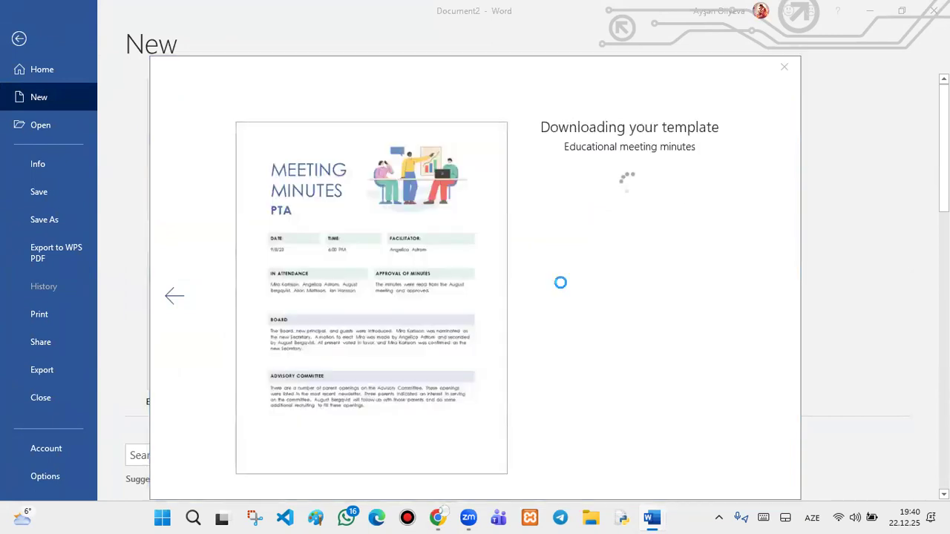
scroll(394, 259, "down", 5)
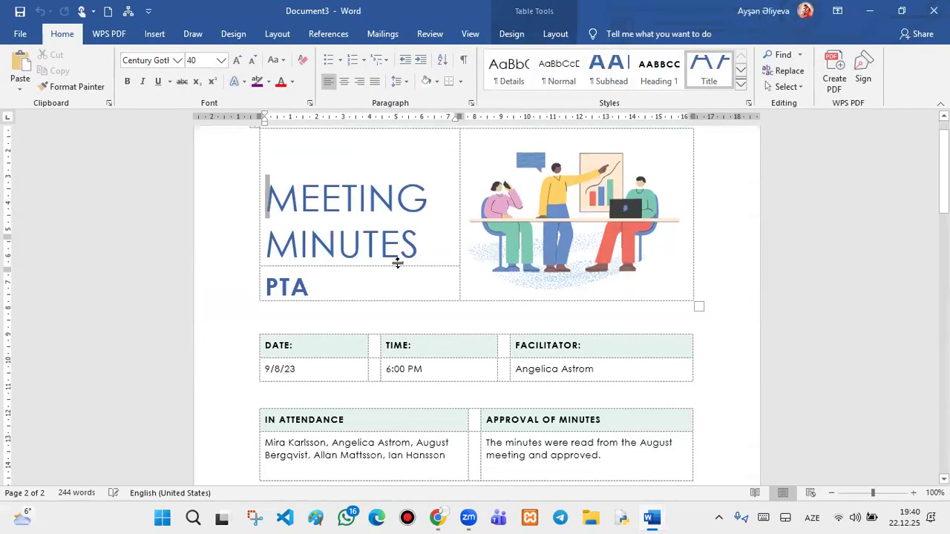
scroll(416, 299, "down", 3)
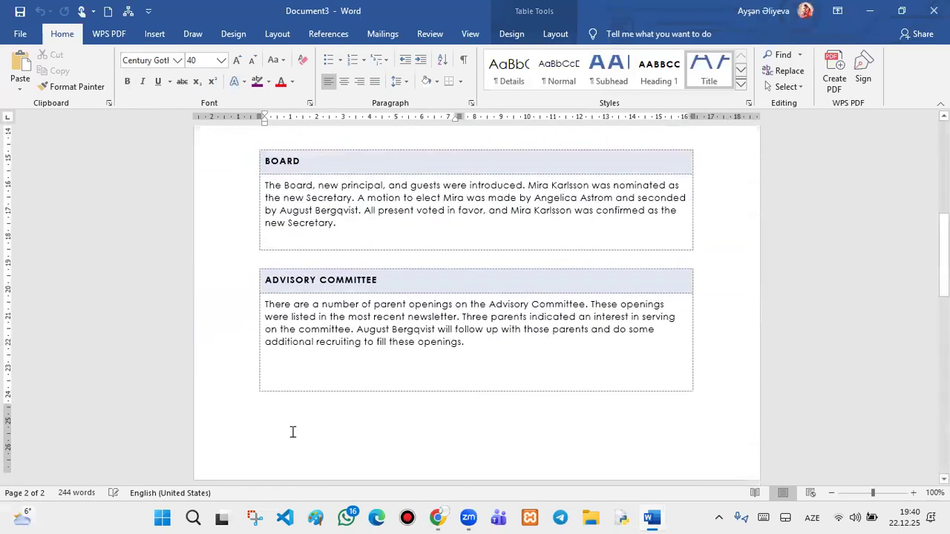
left_click(28, 38)
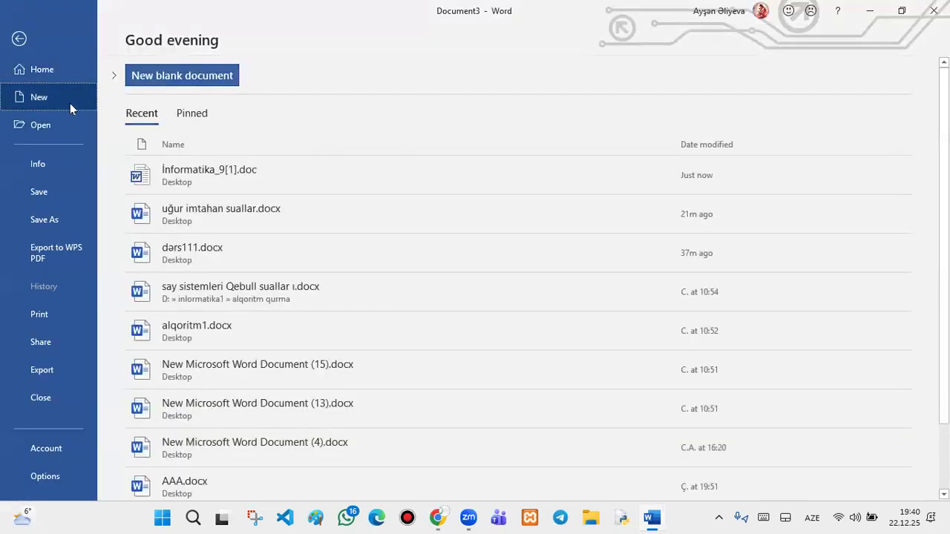
left_click(70, 104)
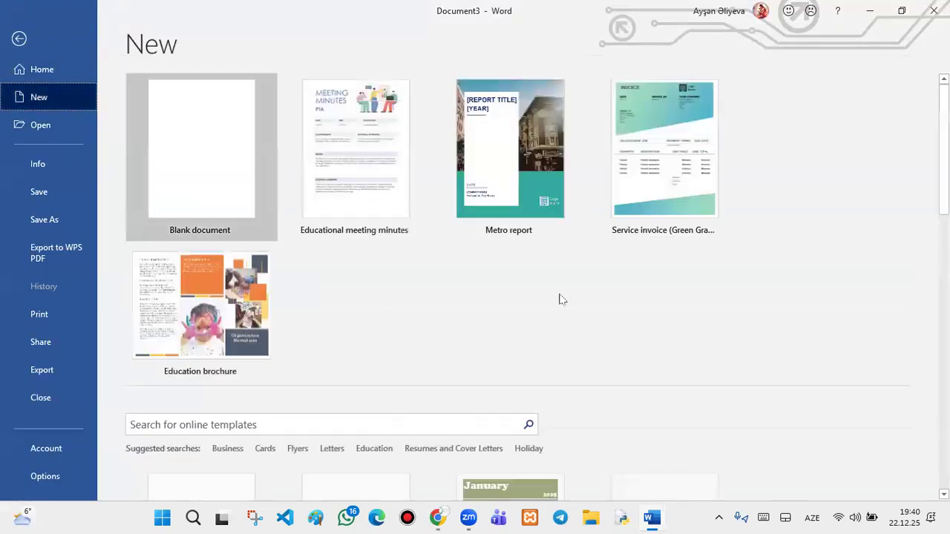
- Browse Backstage's Open and Info pages for Document3, ending on the Save As locations
left_click(57, 122)
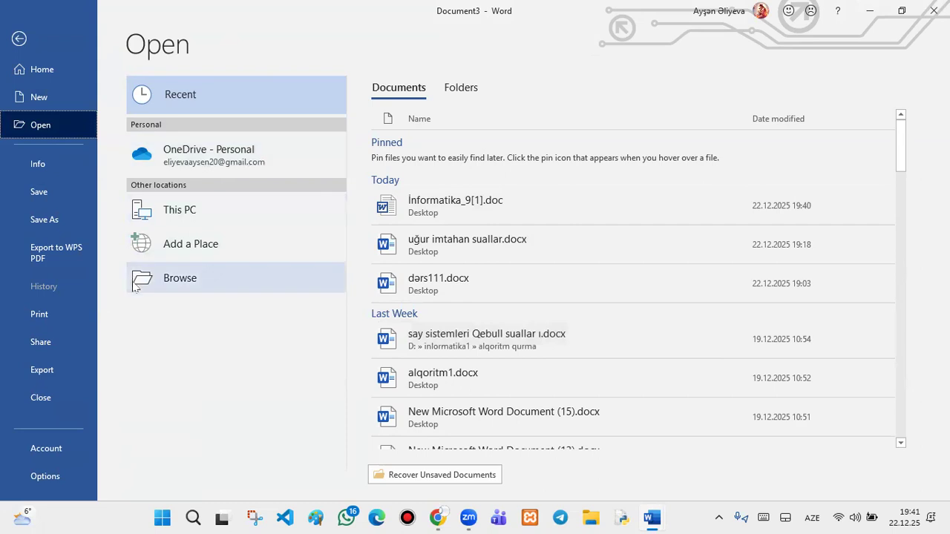
left_click(42, 163)
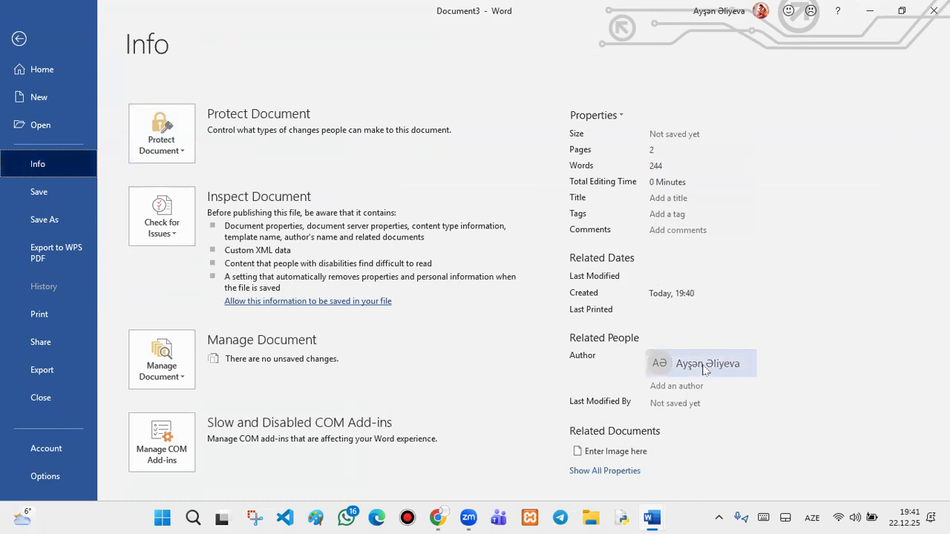
mouse_move(713, 377)
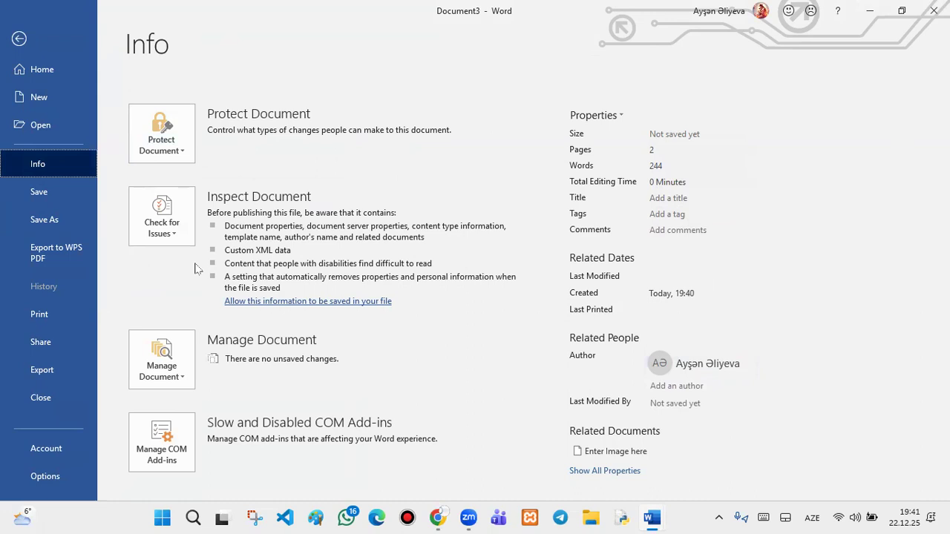
left_click(56, 187)
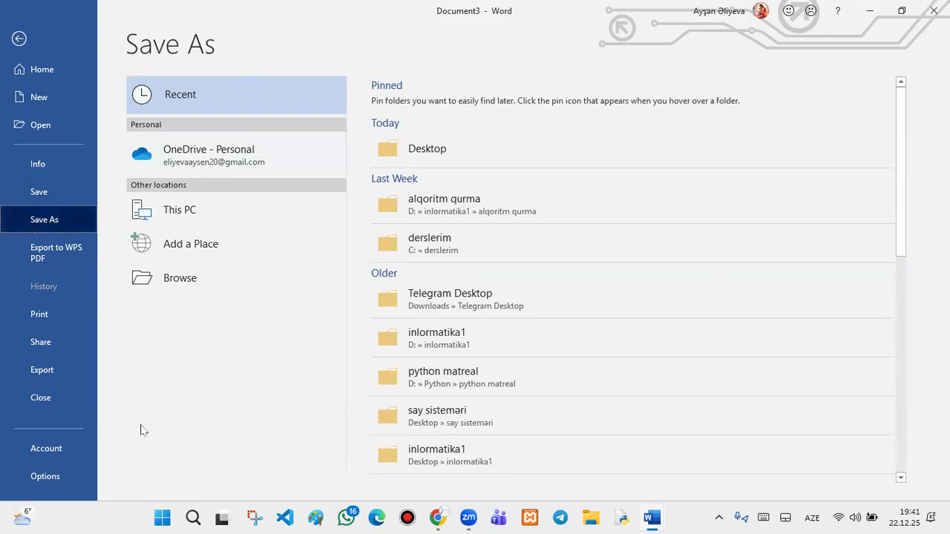
- Switch between Save and Save As for Document3, then minimize the meeting-minutes window
left_click(73, 183)
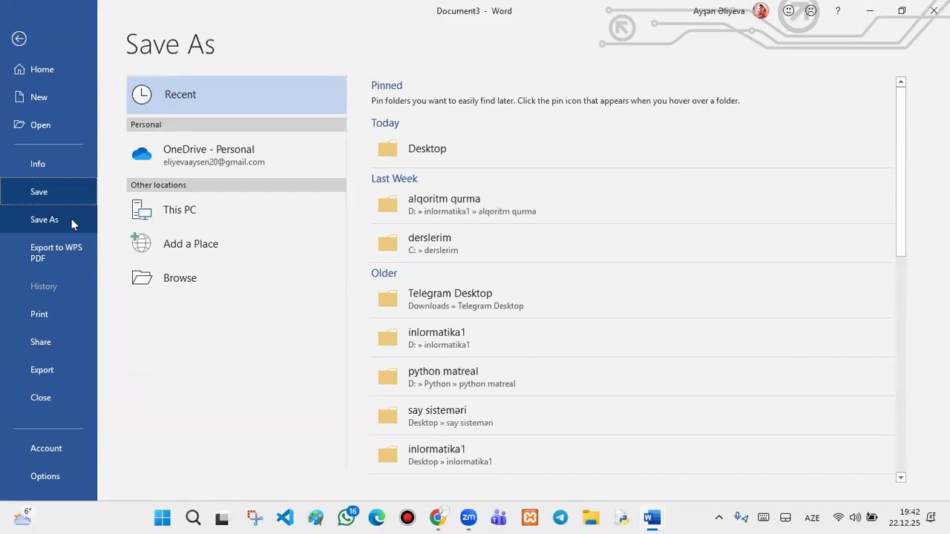
left_click(71, 218)
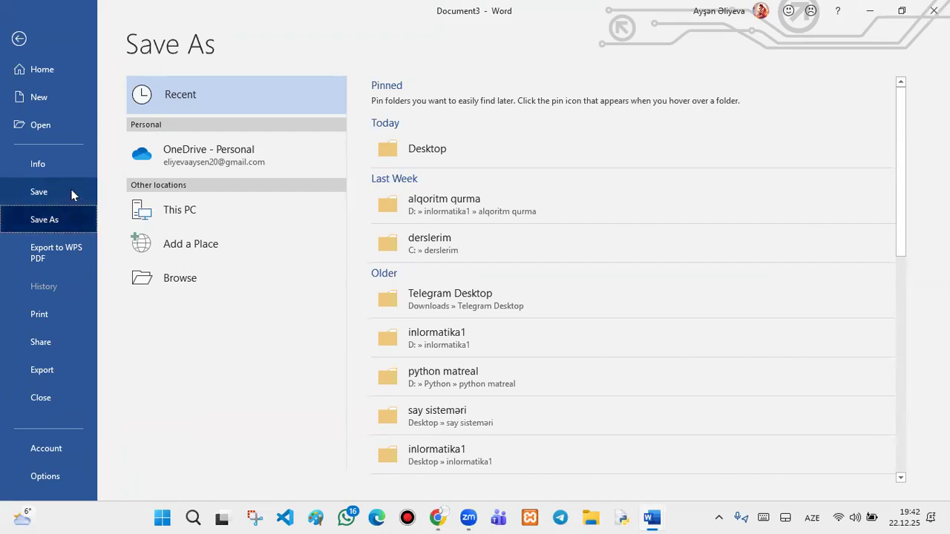
left_click(71, 192)
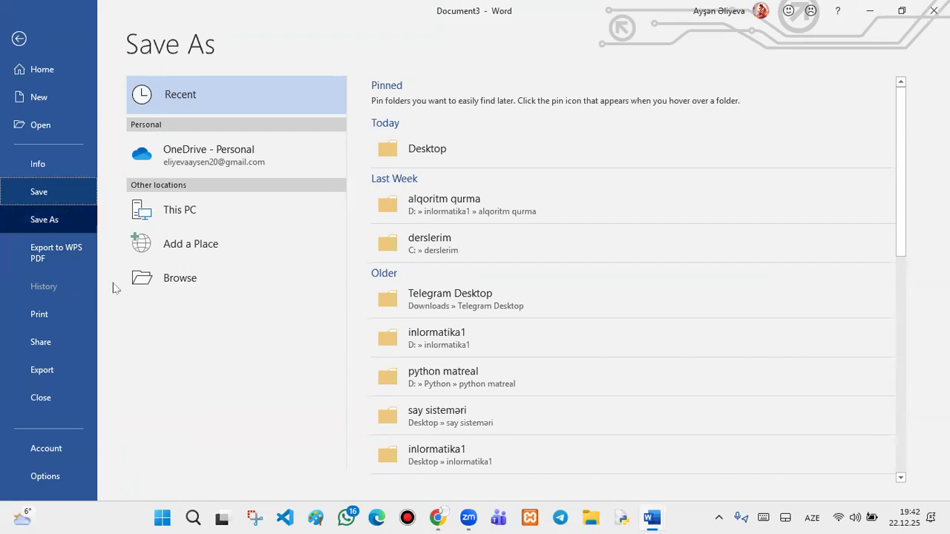
left_click(65, 219)
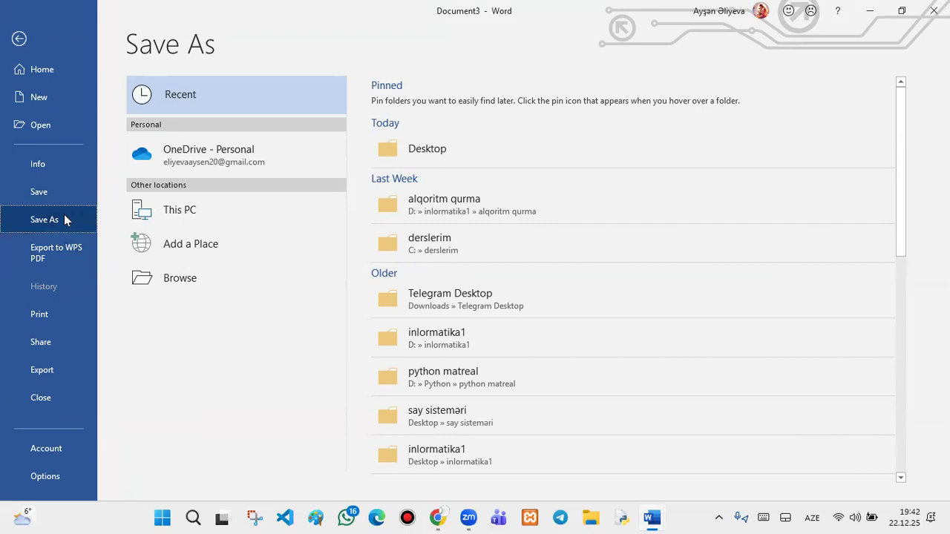
left_click(41, 185)
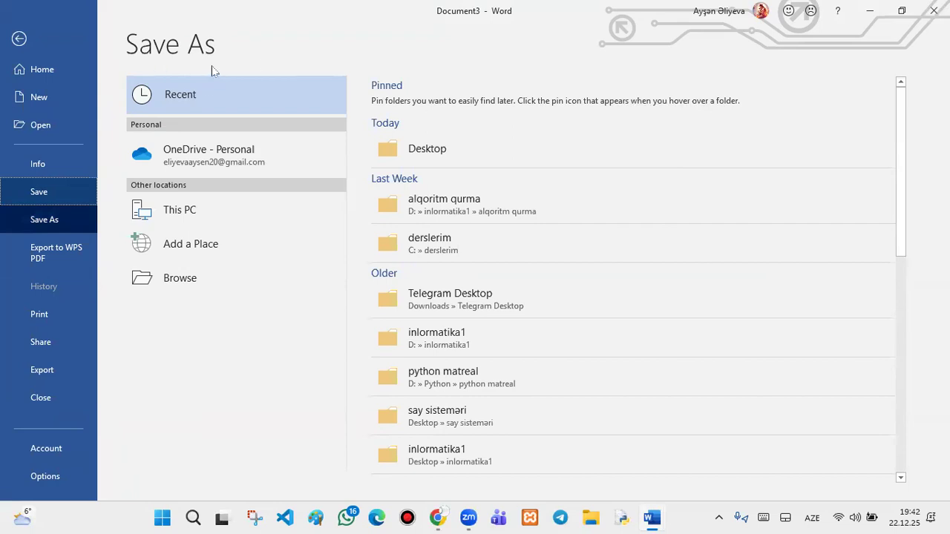
left_click(870, 11)
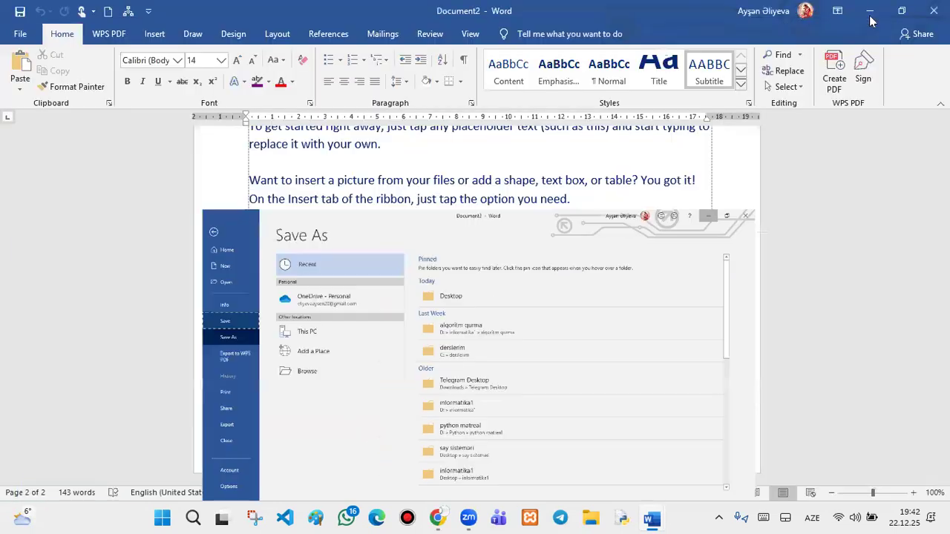
- Dismiss the Metro report's save prompt twice without saving
left_click(20, 13)
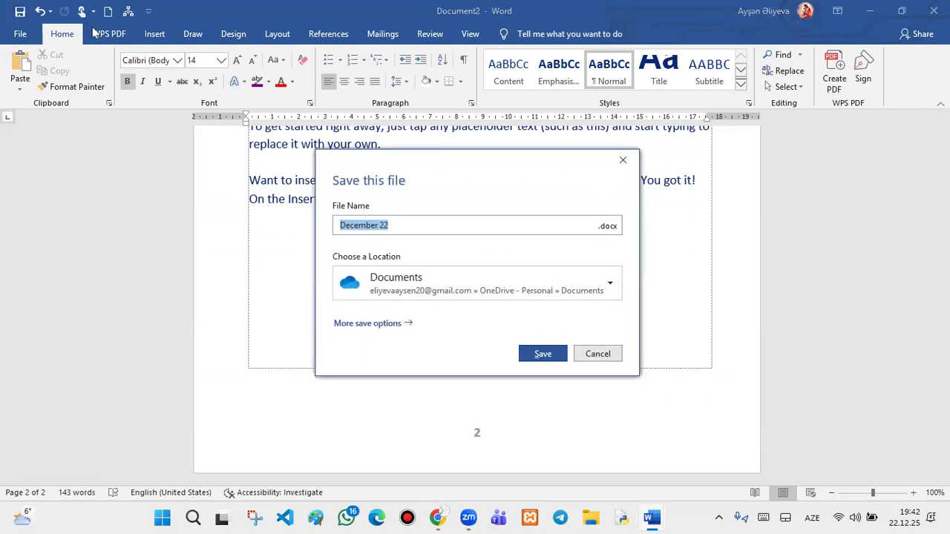
left_click(622, 160)
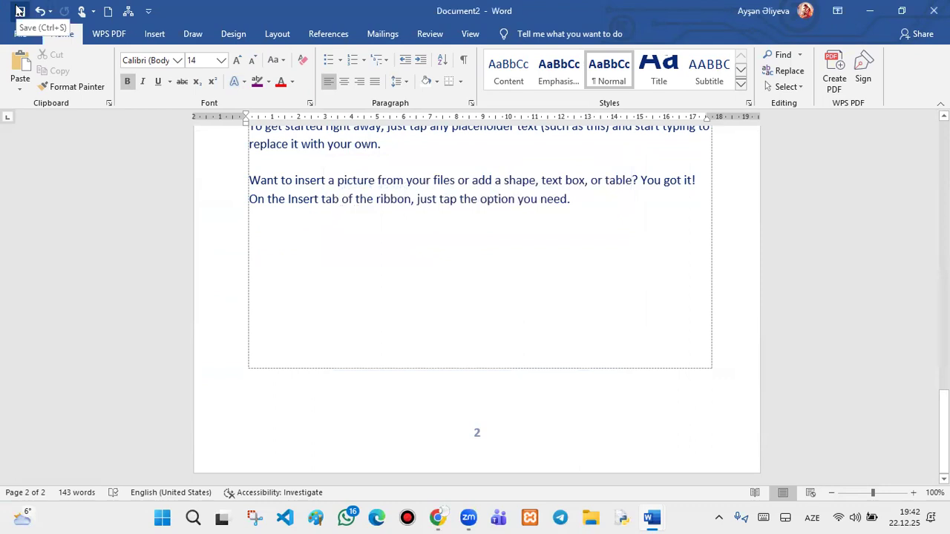
left_click(20, 11)
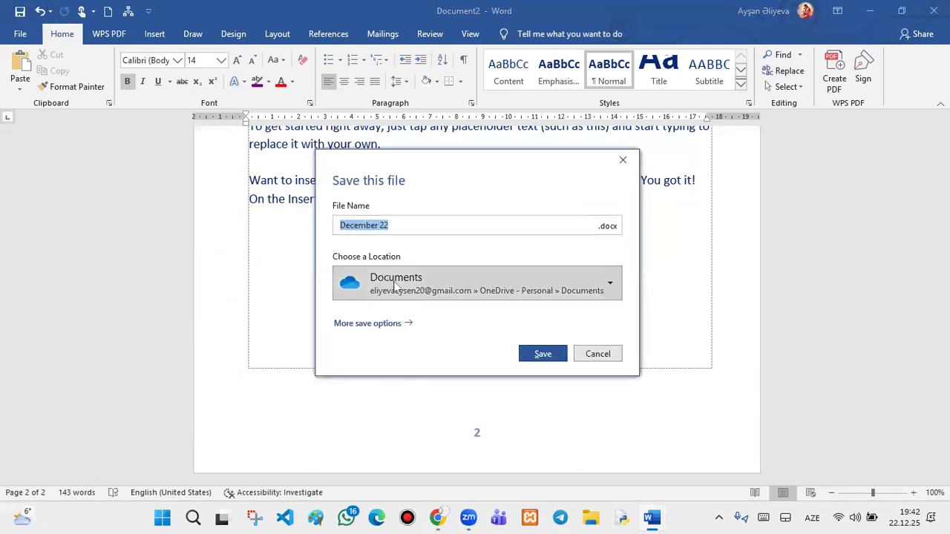
left_click(622, 160)
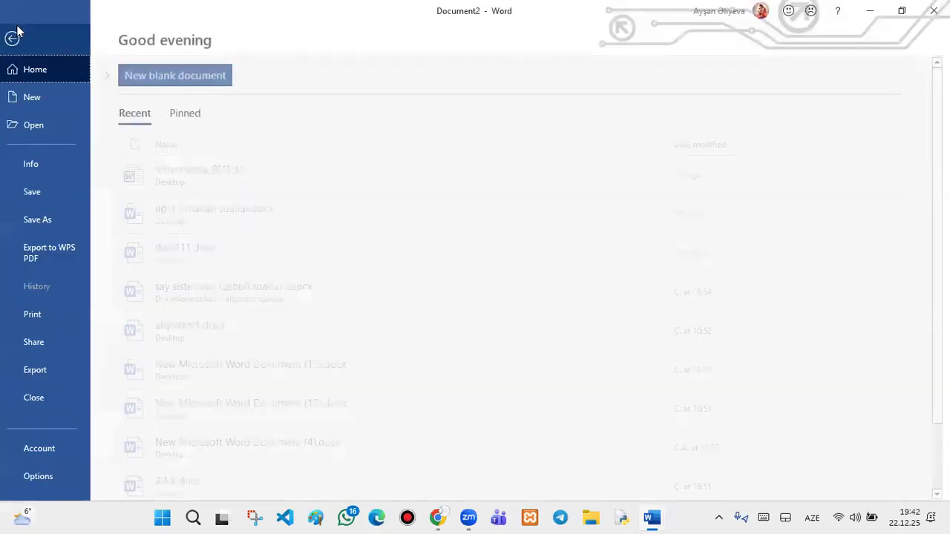
- Switch to the Document2 window and open its Save As options in Backstage
left_click(20, 36)
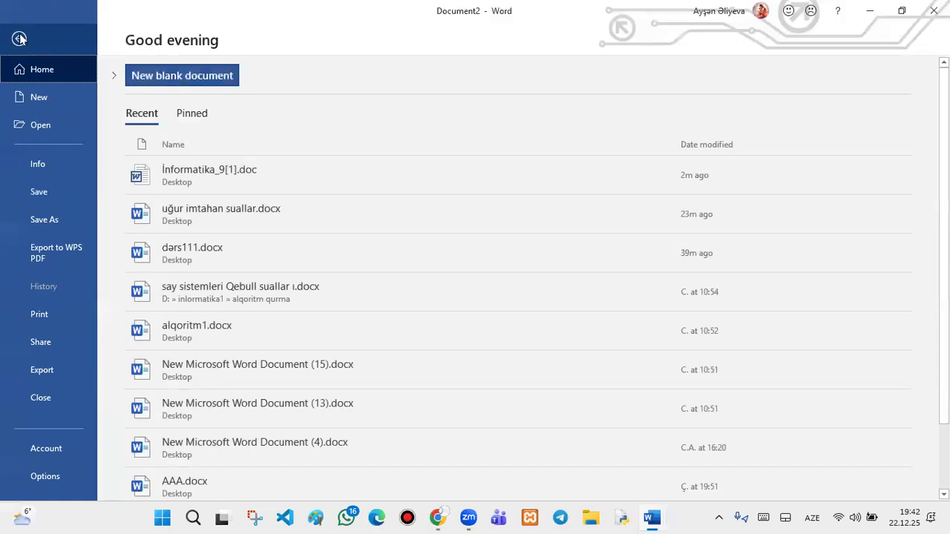
left_click(873, 14)
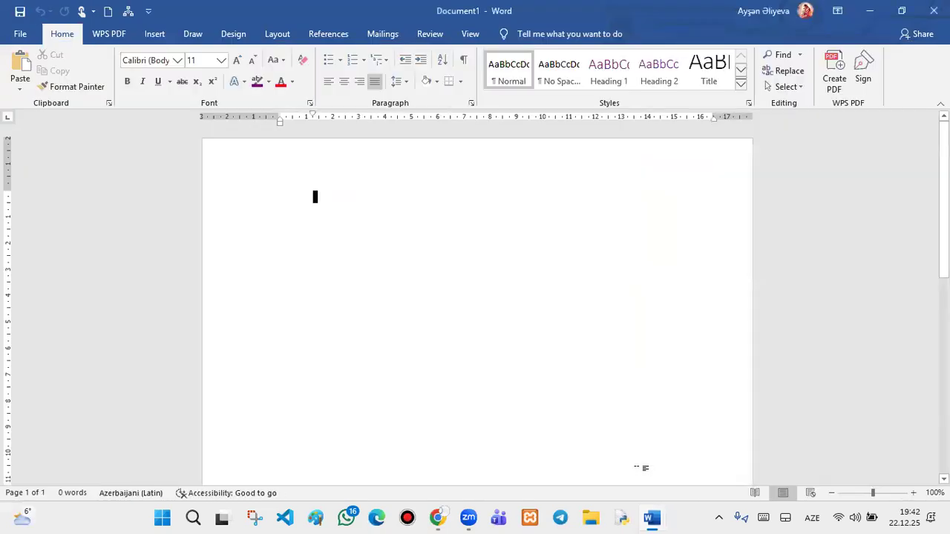
mouse_move(656, 517)
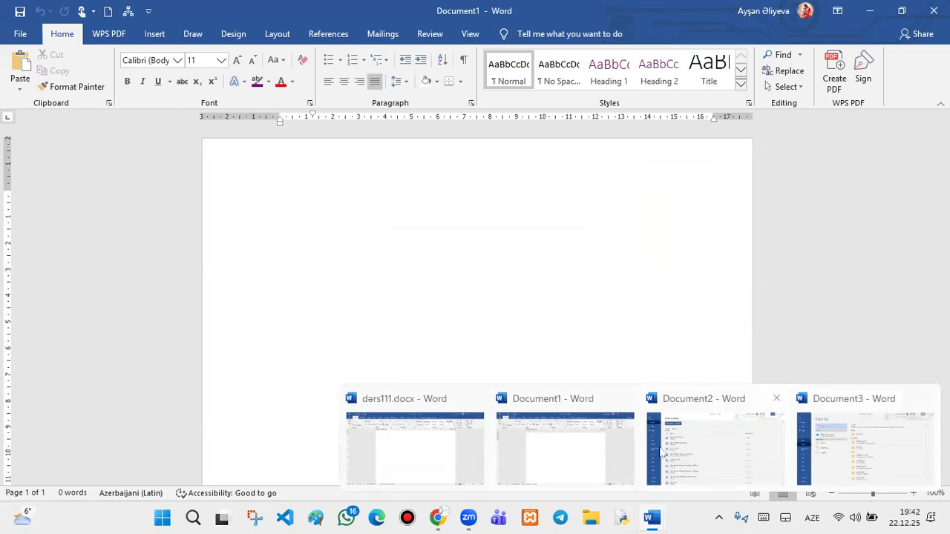
left_click(710, 429)
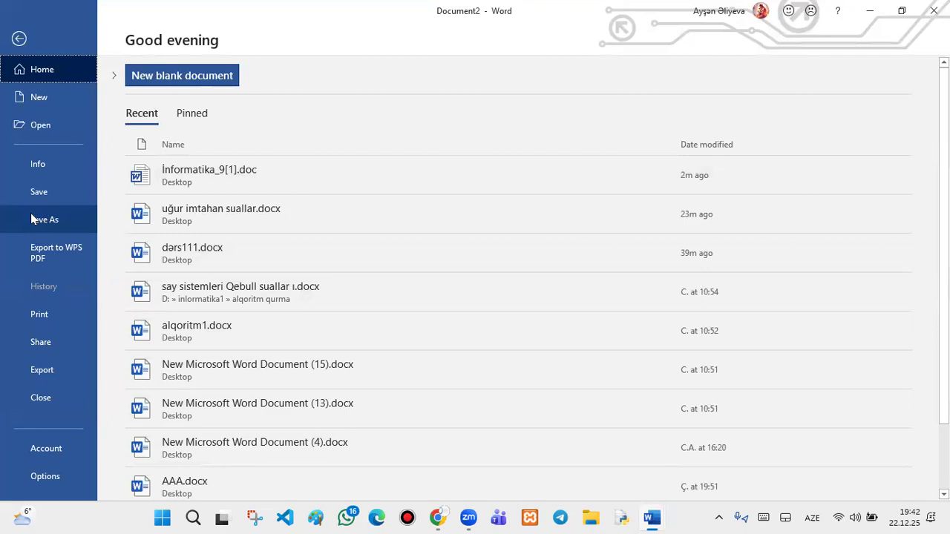
left_click(33, 219)
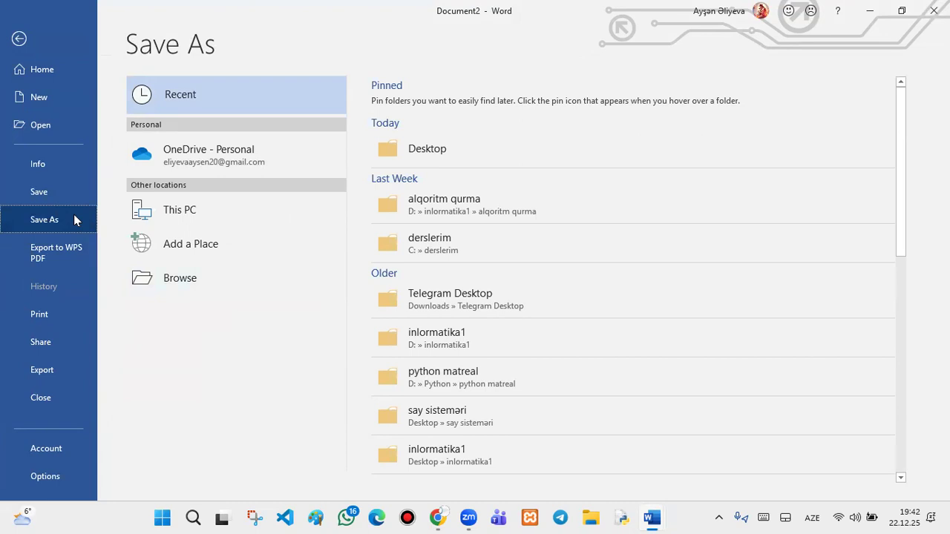
- Save to the Desktop as December 22.docx in Word Document format, and open Tools > General Options
left_click(415, 158)
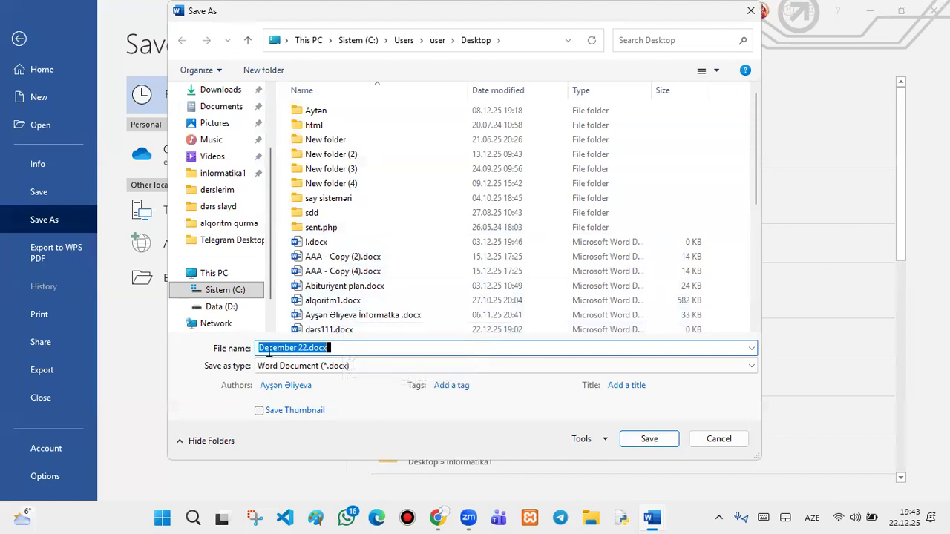
left_click(314, 347)
key("Left")
key("Left")
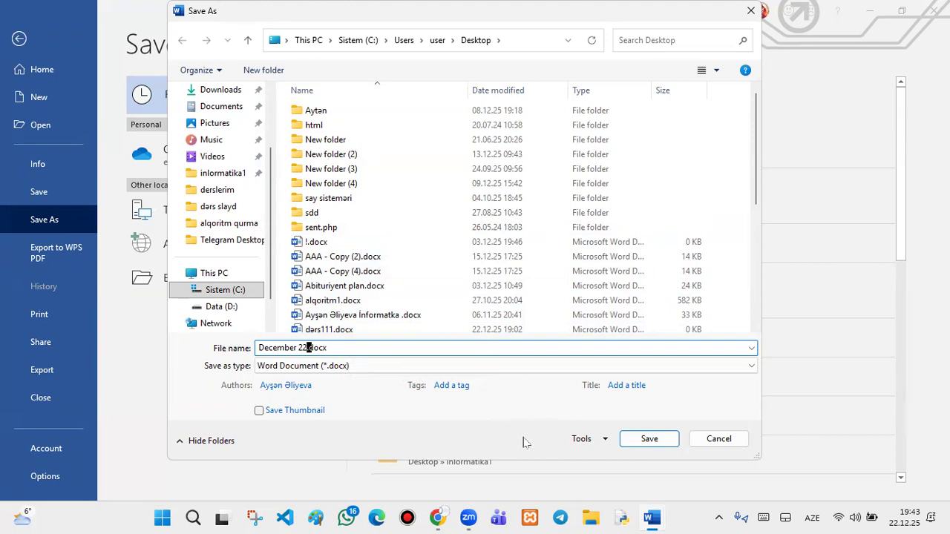
left_click(733, 367)
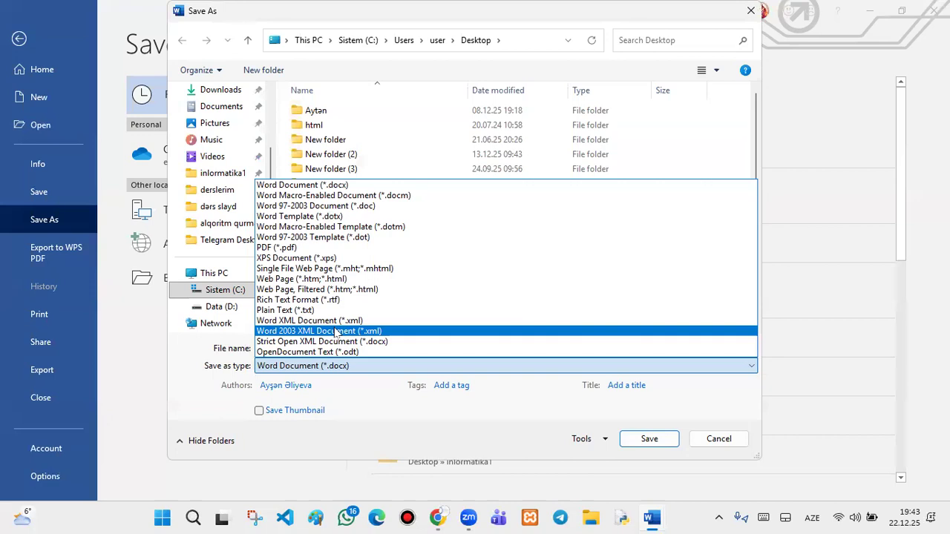
left_click(379, 396)
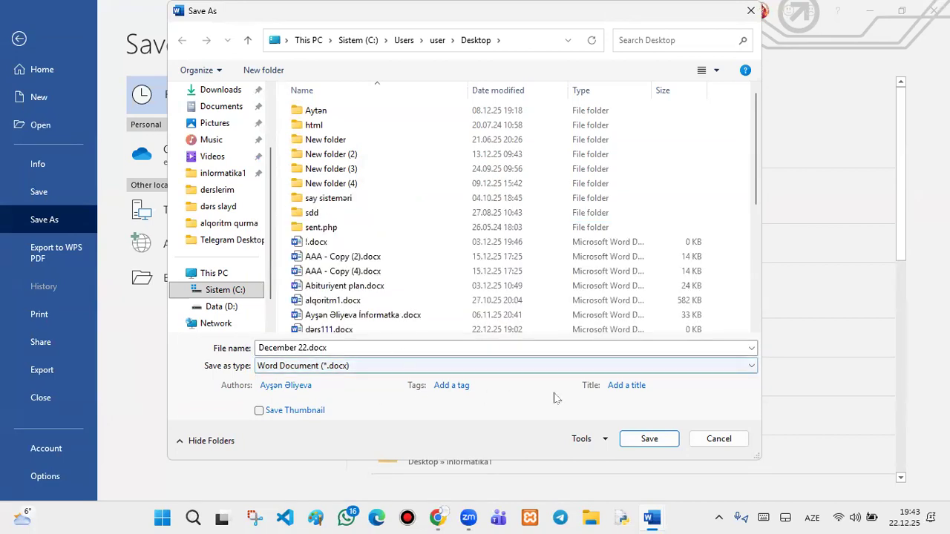
left_click(605, 439)
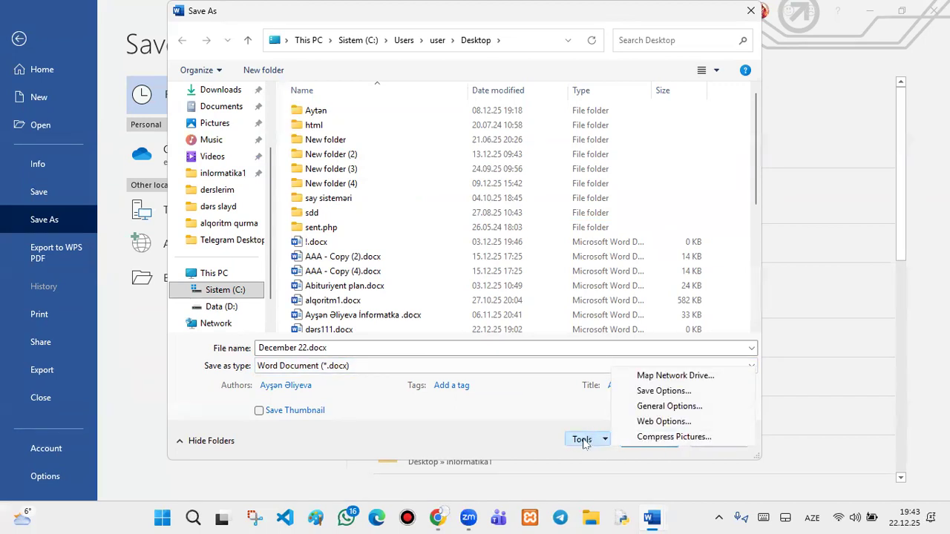
left_click(651, 408)
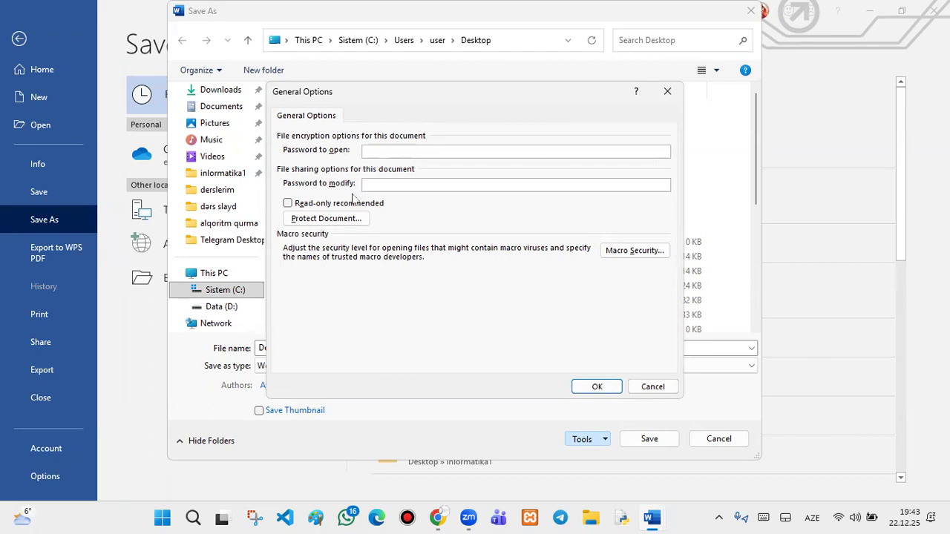
- Enter a password to open and a password to modify, leaving read-only recommended off
left_click(287, 204)
left_click(287, 204)
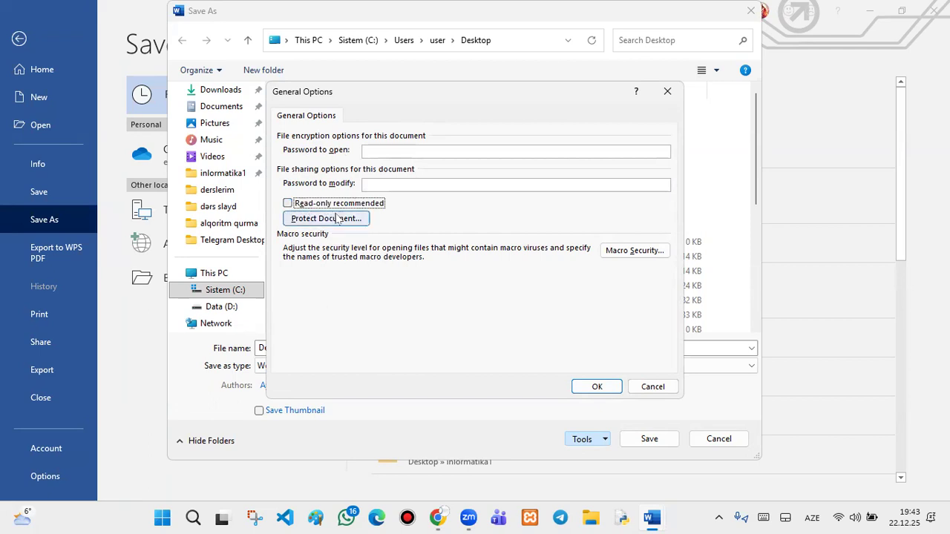
left_click(374, 154)
type("1")
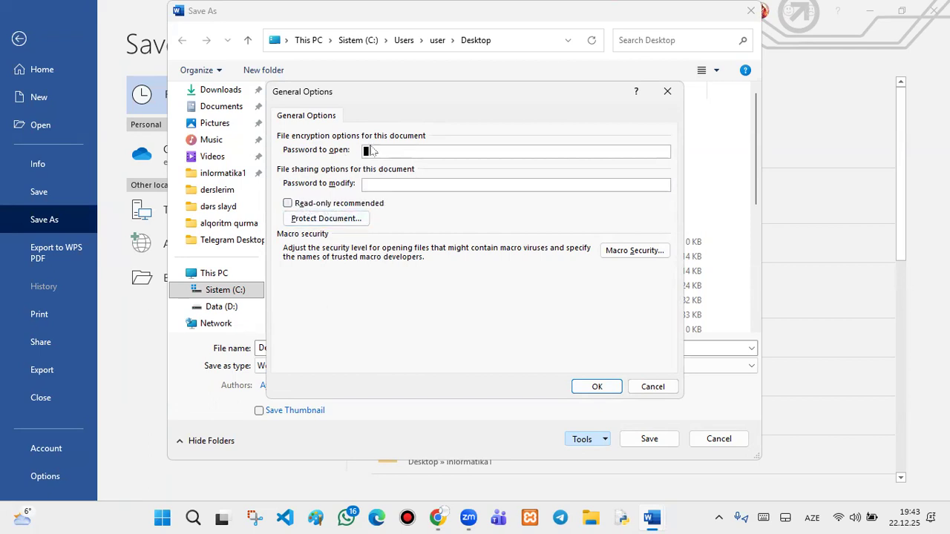
left_click(383, 183)
type("123")
- Accept the passwords and re-enter both to confirm them
left_click(607, 387)
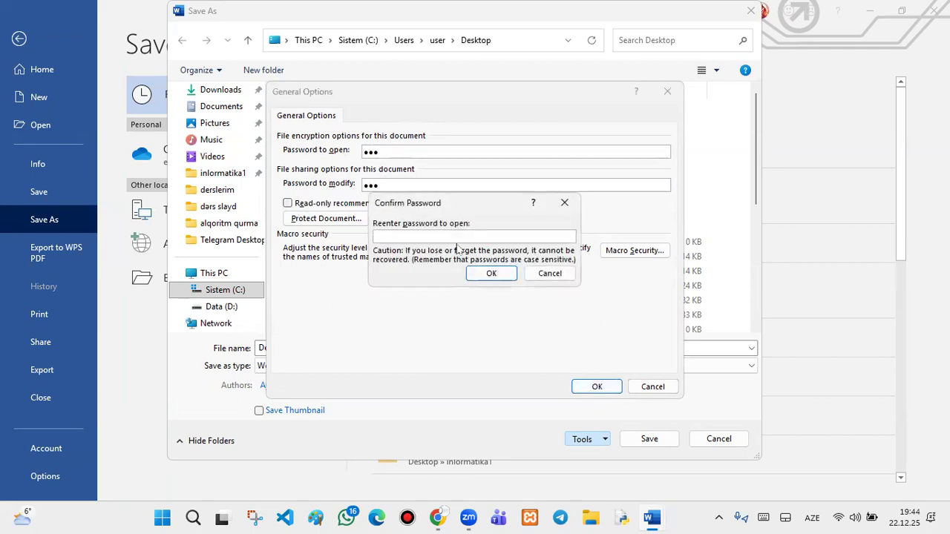
type("1")
left_click(491, 273)
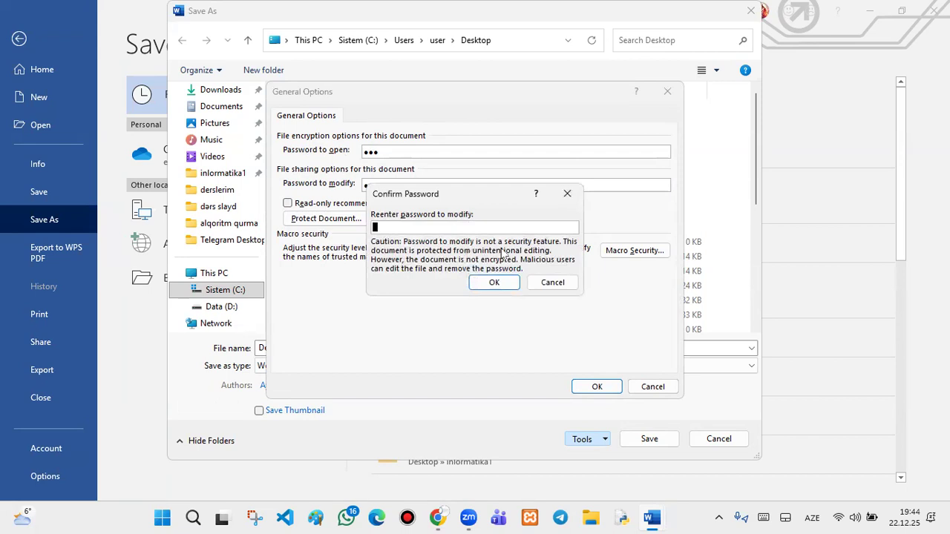
type("12")
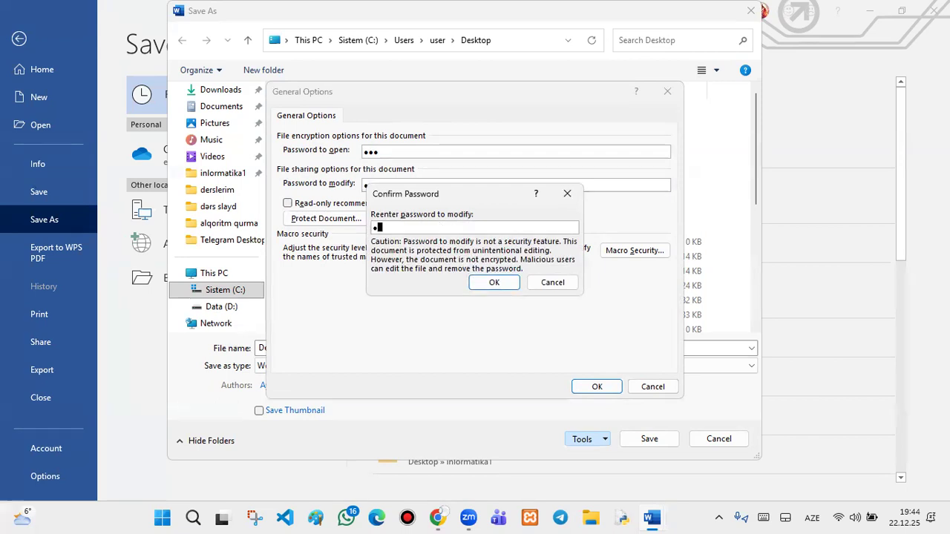
type("3")
left_click(493, 283)
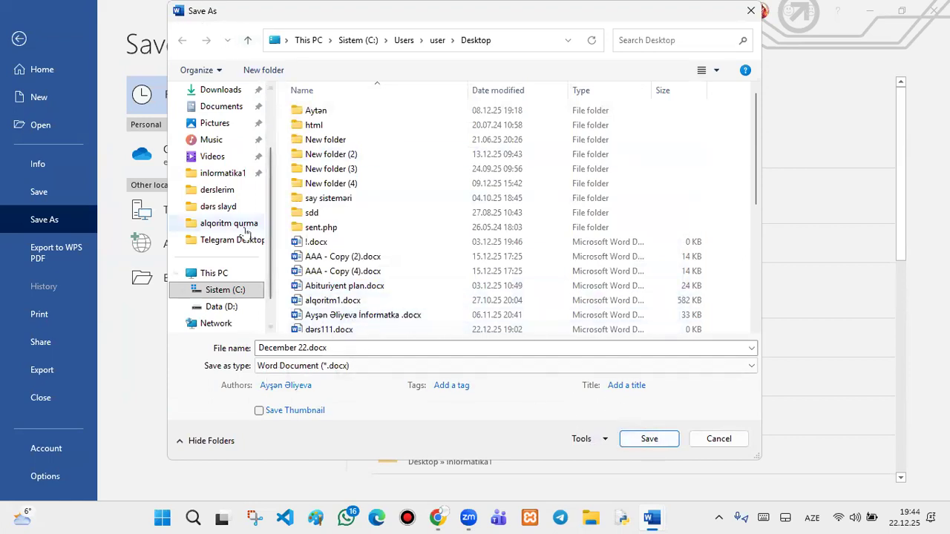
- Save the password-protected document in the Desktop folder
scroll(217, 265, "up", 3)
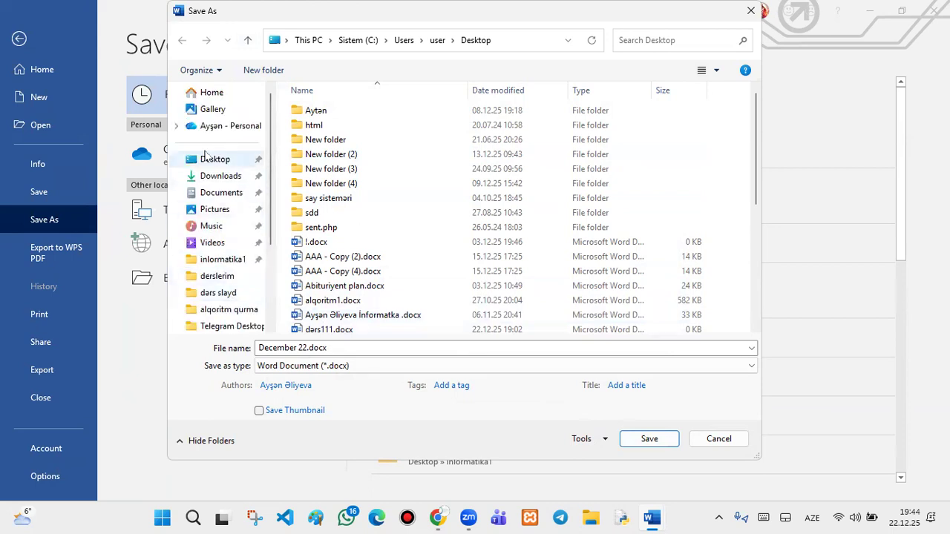
left_click(211, 161)
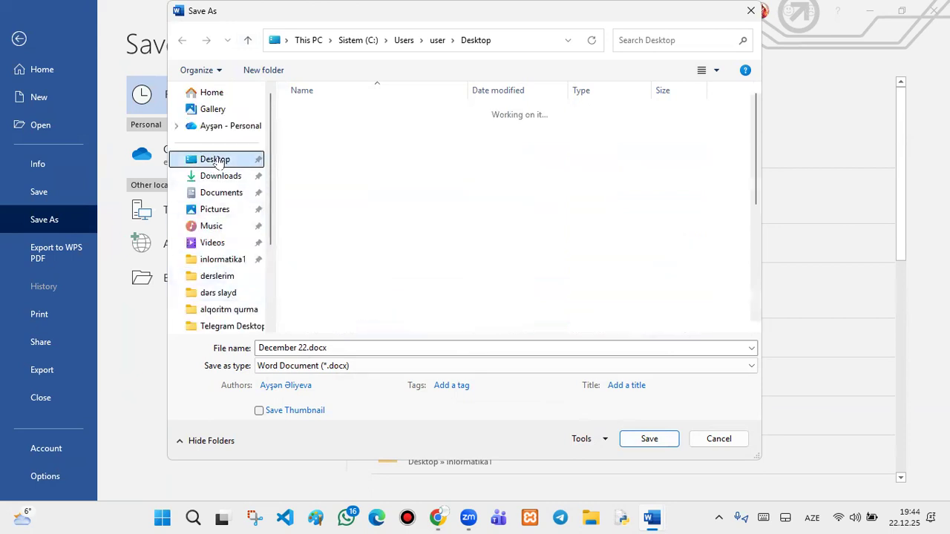
left_click(653, 438)
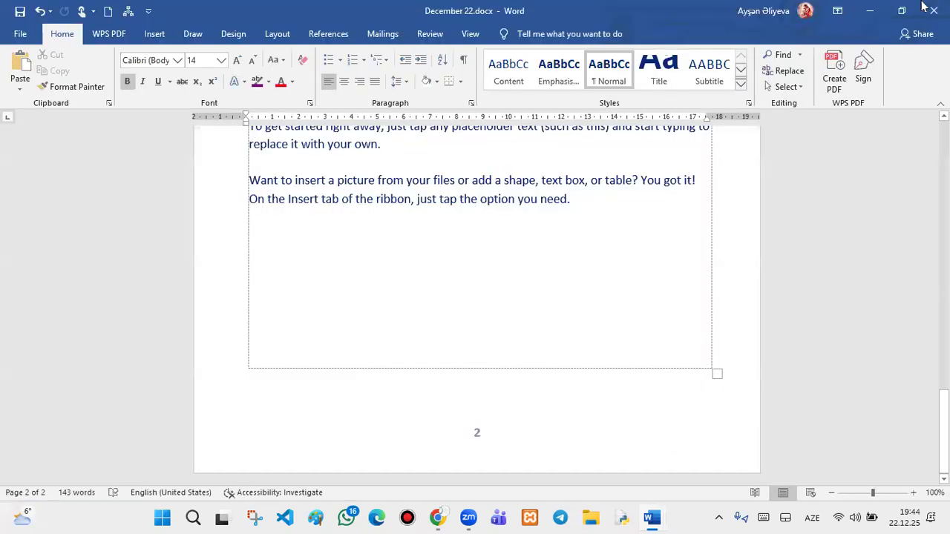
- Close December 22, minimize the other Word windows, and open December 22.docx from the desktop
left_click(933, 11)
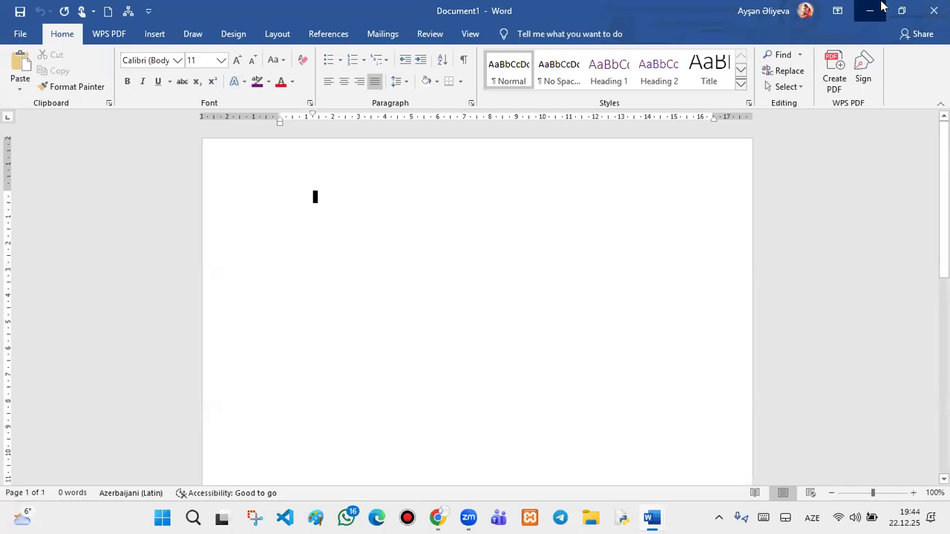
left_click(883, 6)
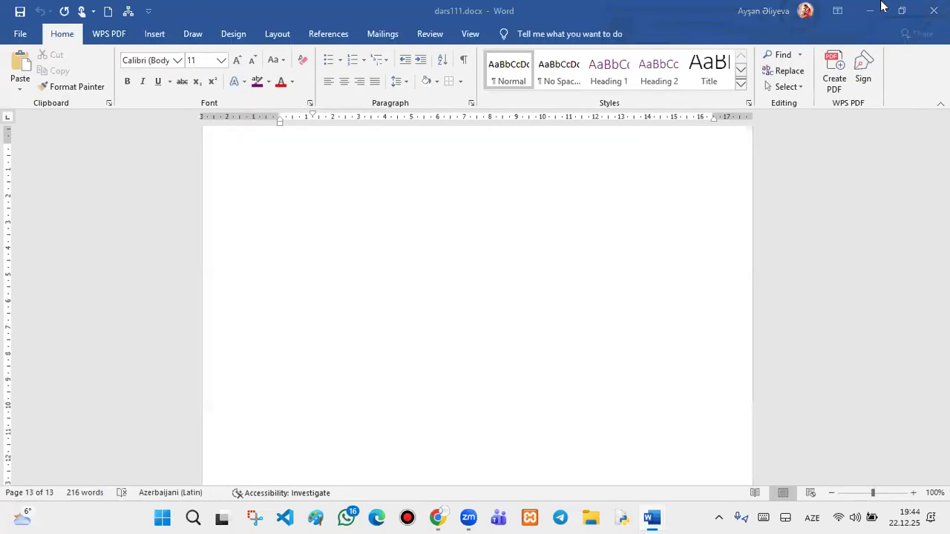
left_click(883, 6)
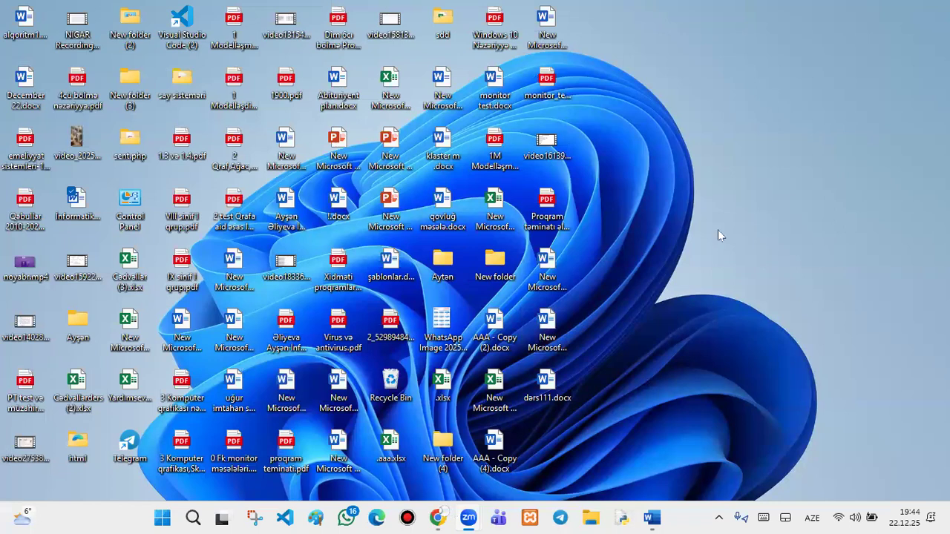
double_click(22, 106)
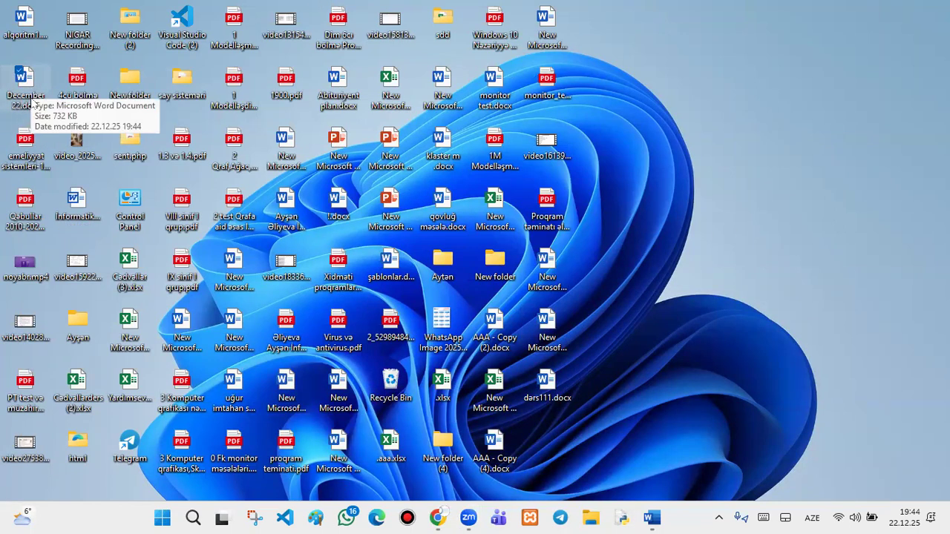
left_click(17, 110)
left_click(29, 74)
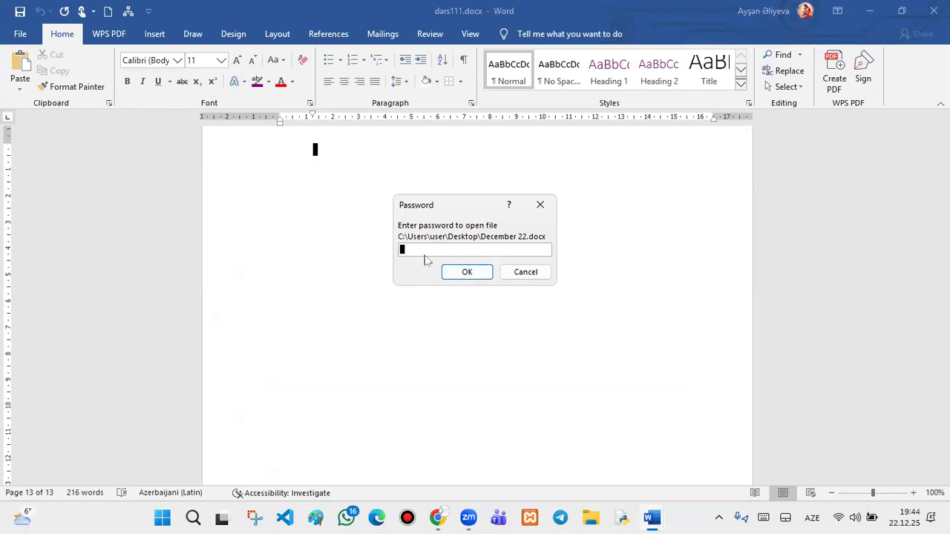
- Enter the open password and then the modify password to unlock December 22.docx
type("123")
left_click(454, 270)
type("1")
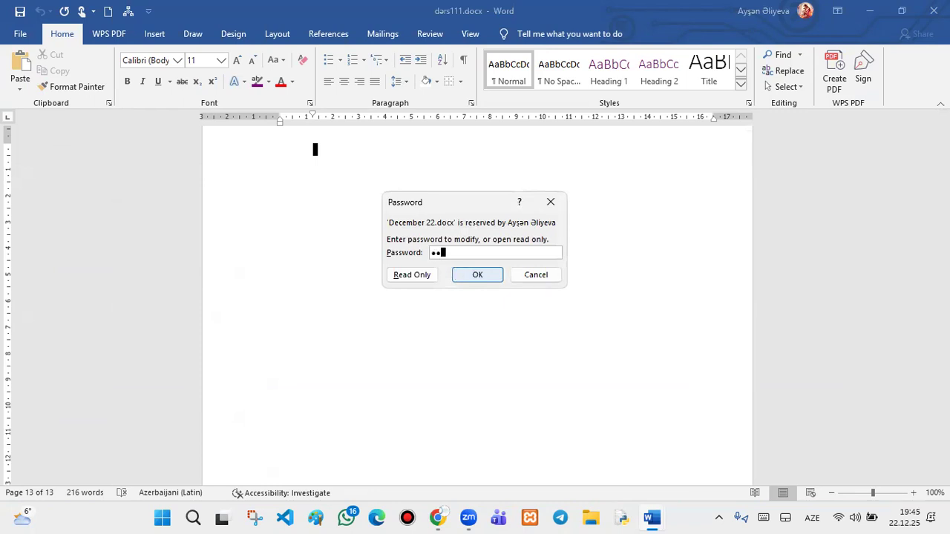
left_click(477, 274)
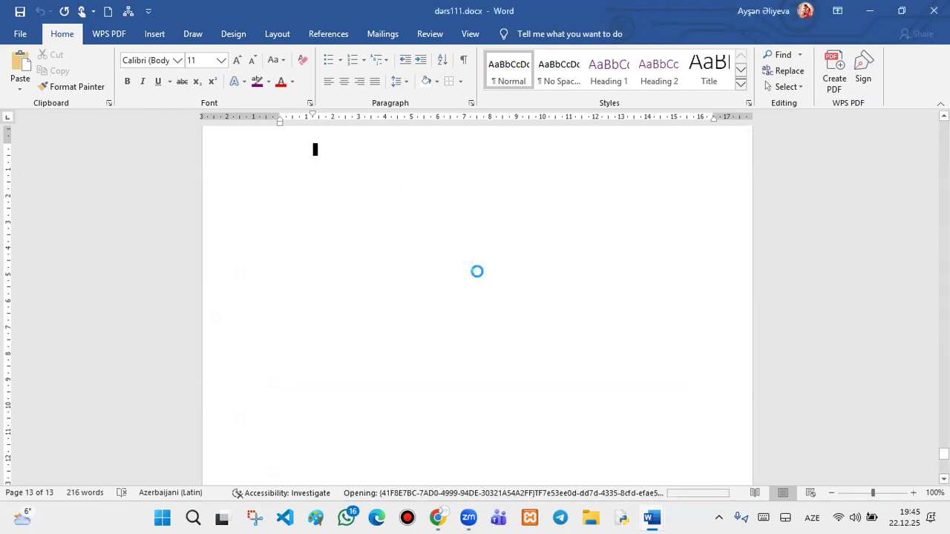
- Scroll through the document and back up toward the REPORT TITLE 2018 cover page
scroll(494, 261, "down", 7)
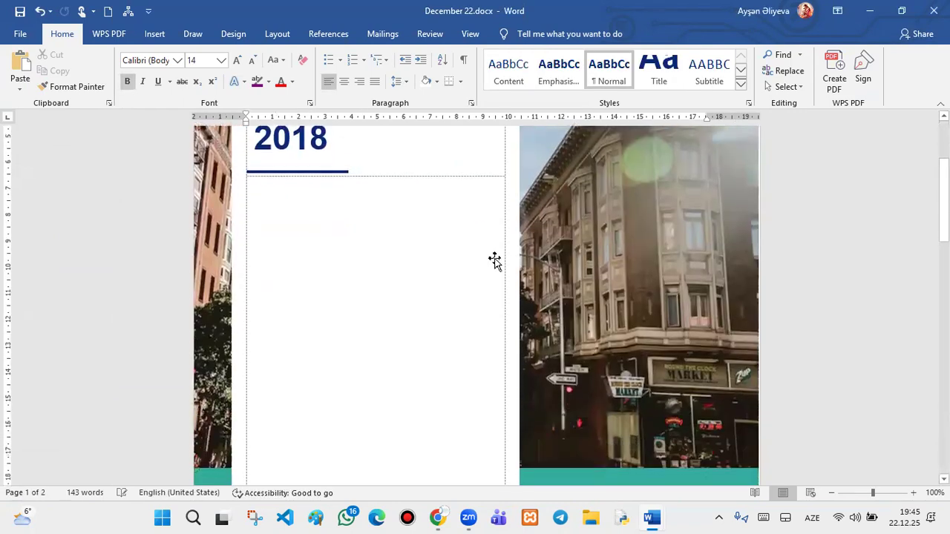
scroll(494, 267, "down", 5)
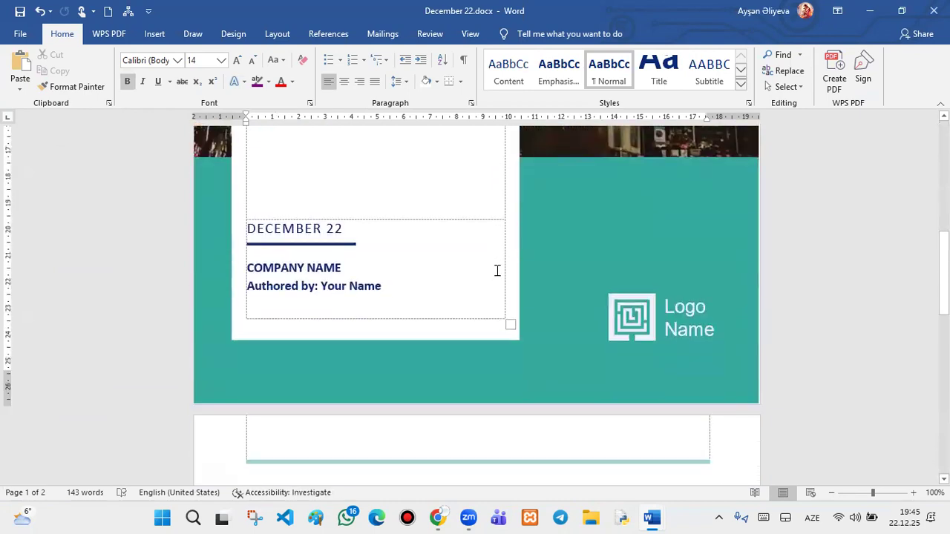
scroll(490, 284, "down", 4)
scroll(490, 284, "down", 10)
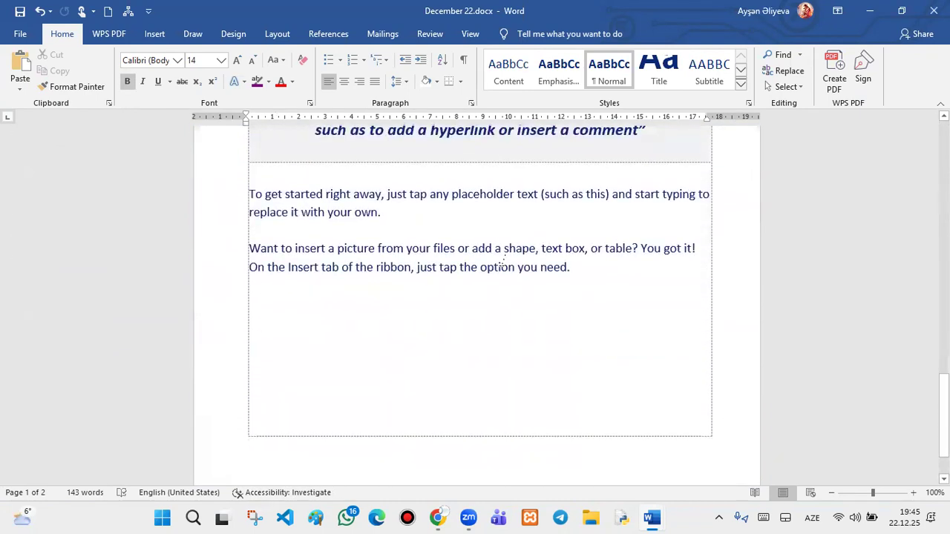
scroll(503, 261, "down", 1)
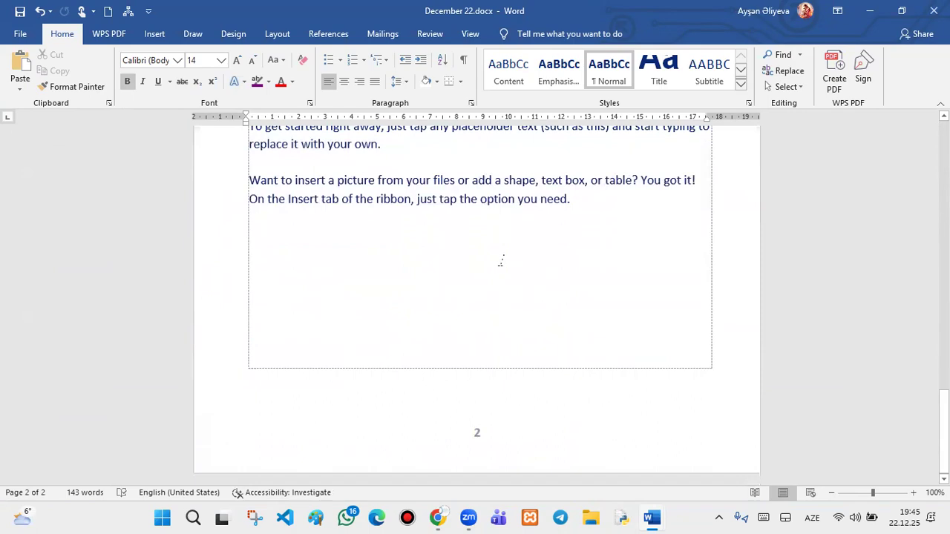
scroll(489, 272, "up", 15)
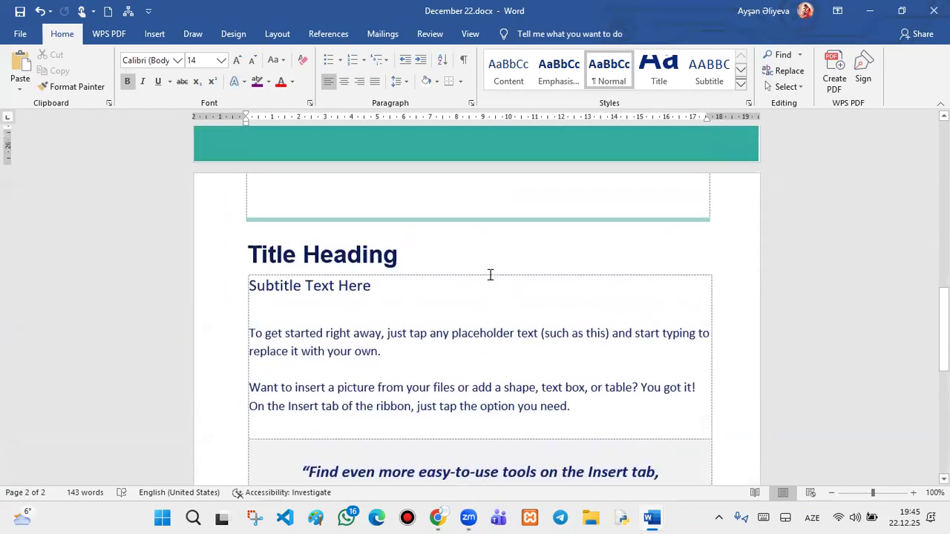
scroll(490, 276, "up", 8)
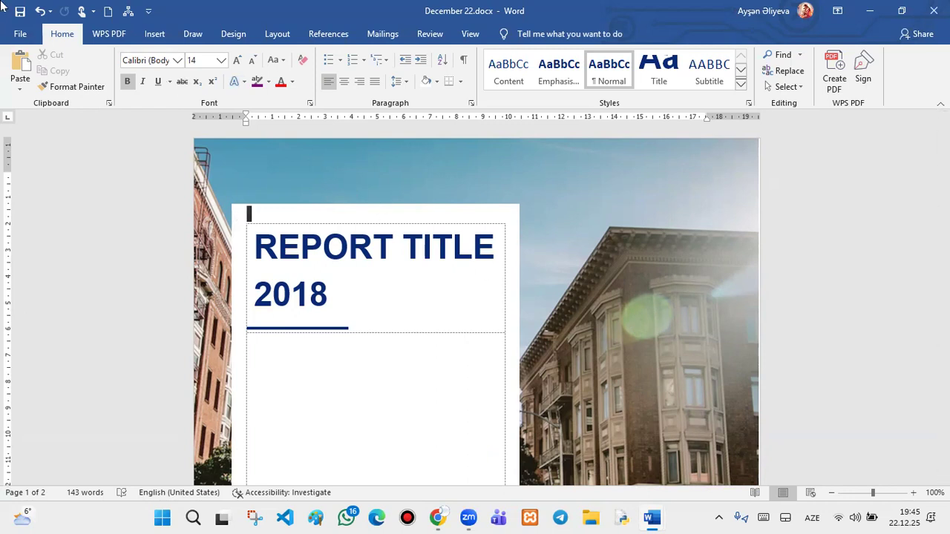
- Save December 22.docx via the quick-access bar and the File Backstage view
left_click(17, 34)
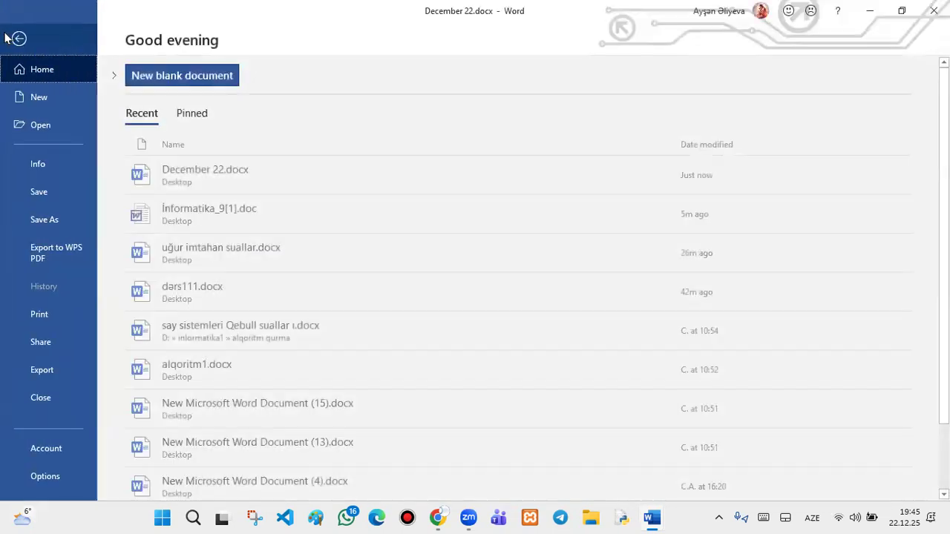
left_click(13, 192)
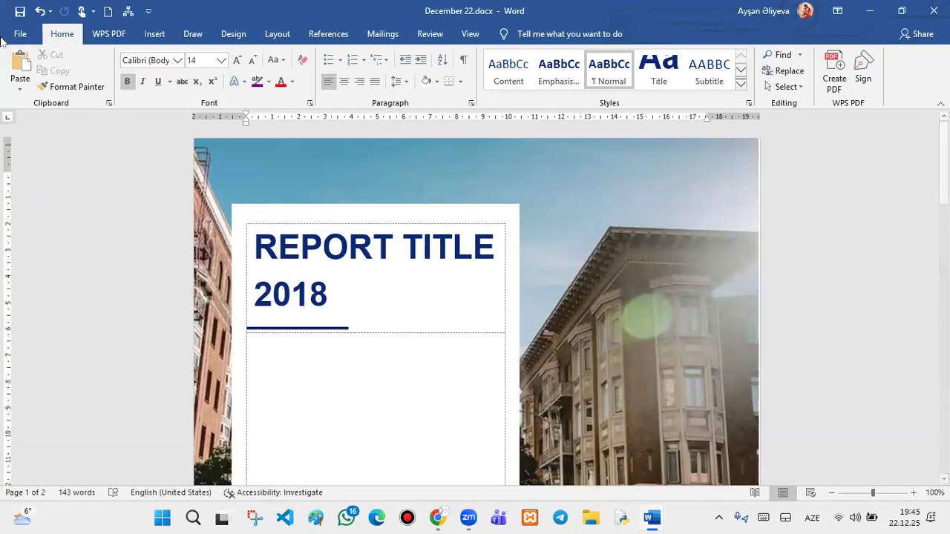
left_click(20, 12)
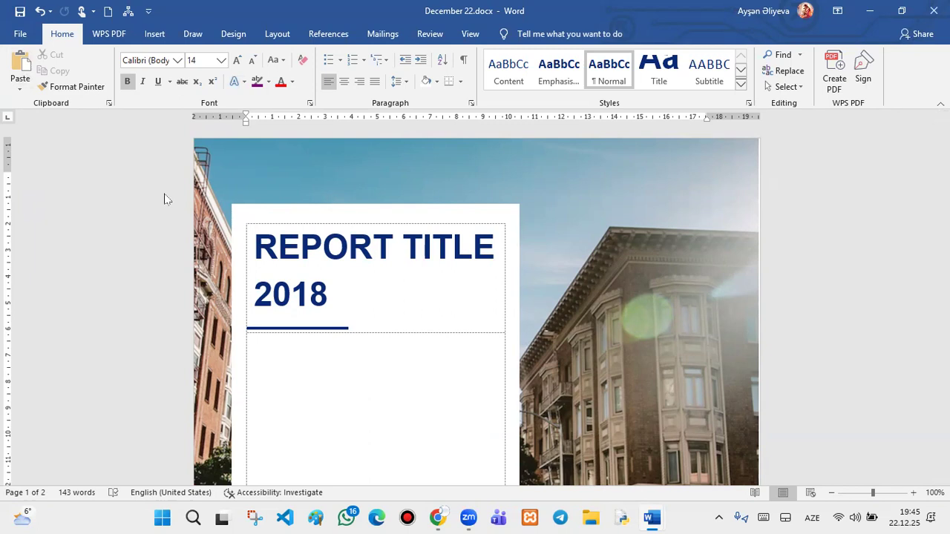
left_click(8, 14)
left_click(19, 13)
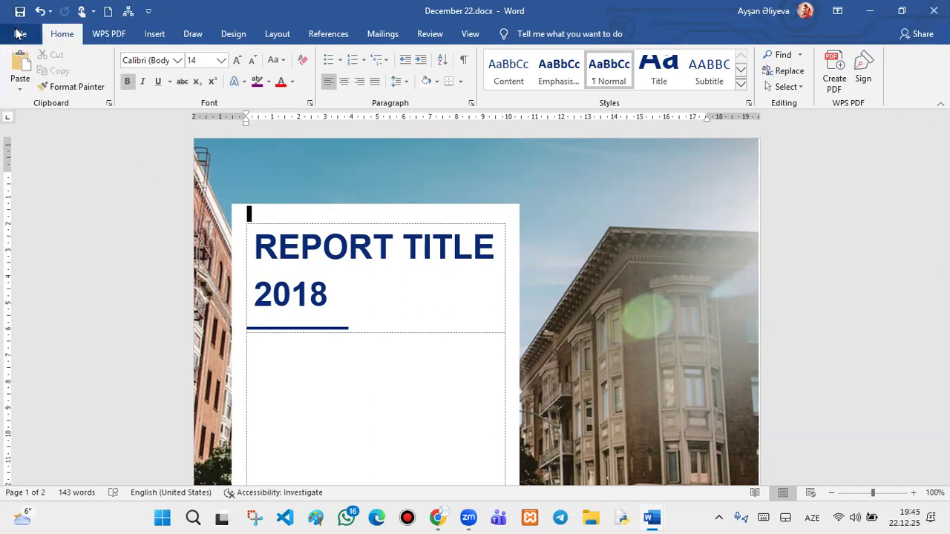
left_click(20, 34)
left_click(29, 190)
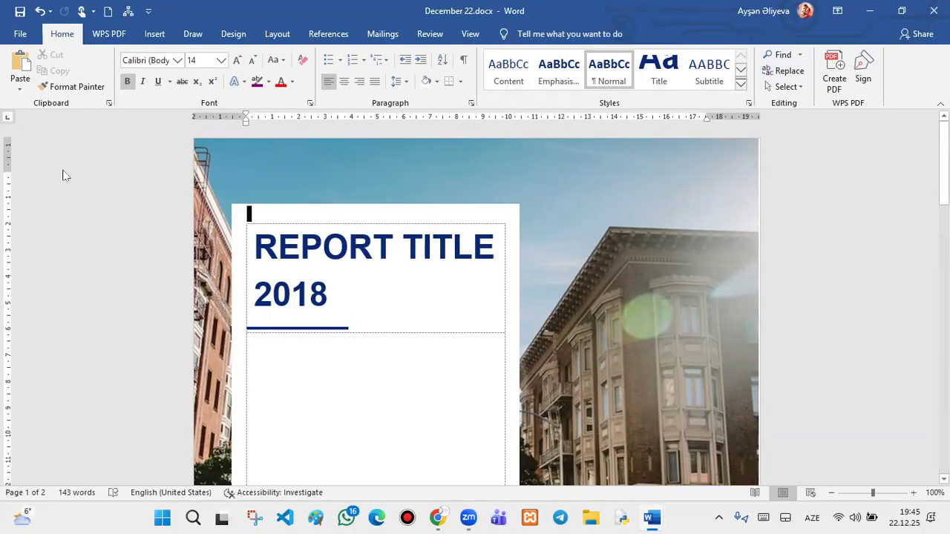
- Review the Save As locations in Backstage, then minimize the December 22 window
left_click(7, 34)
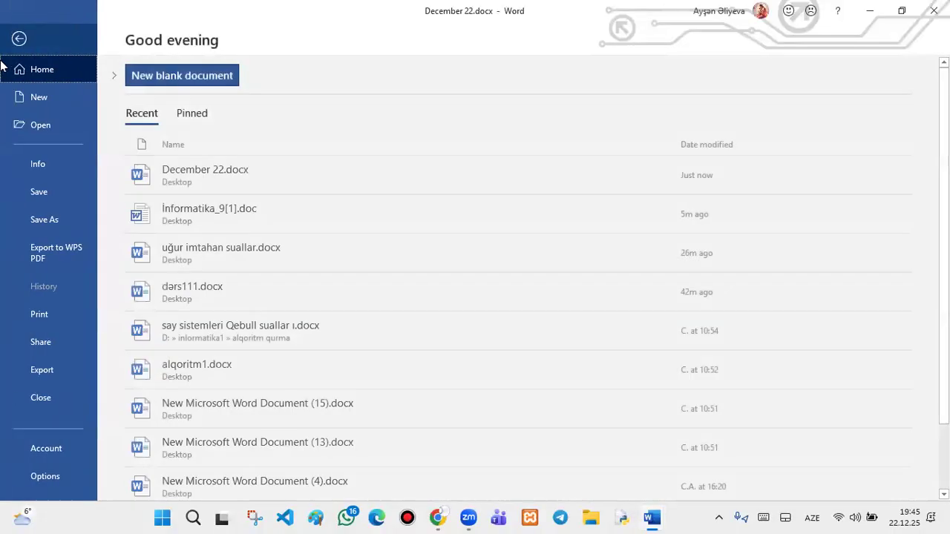
left_click(33, 230)
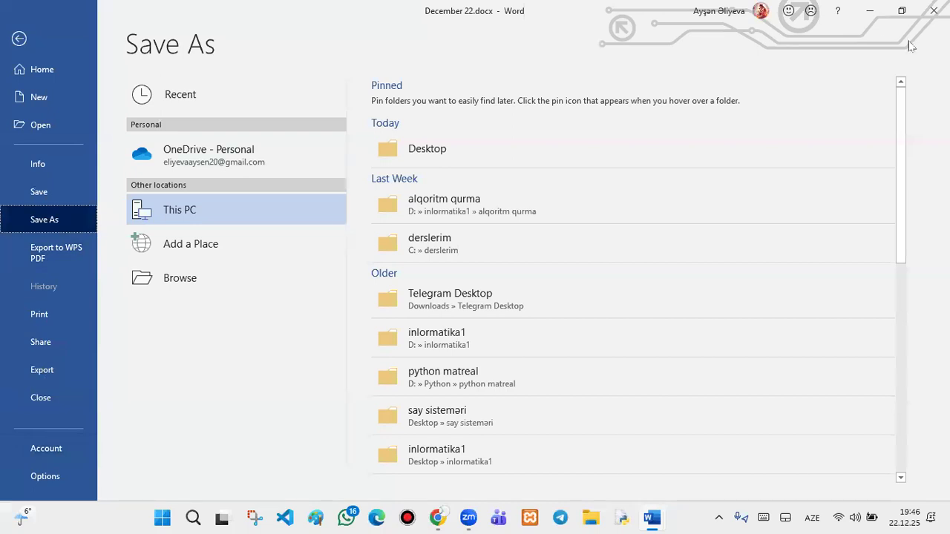
left_click(870, 11)
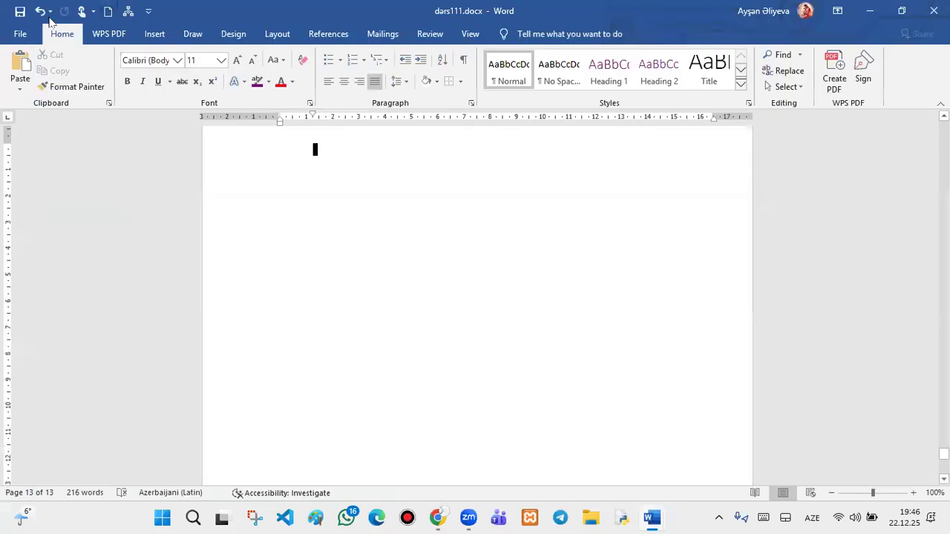
- Insert the Austin cover page and a page break into dars111.docx
left_click(158, 34)
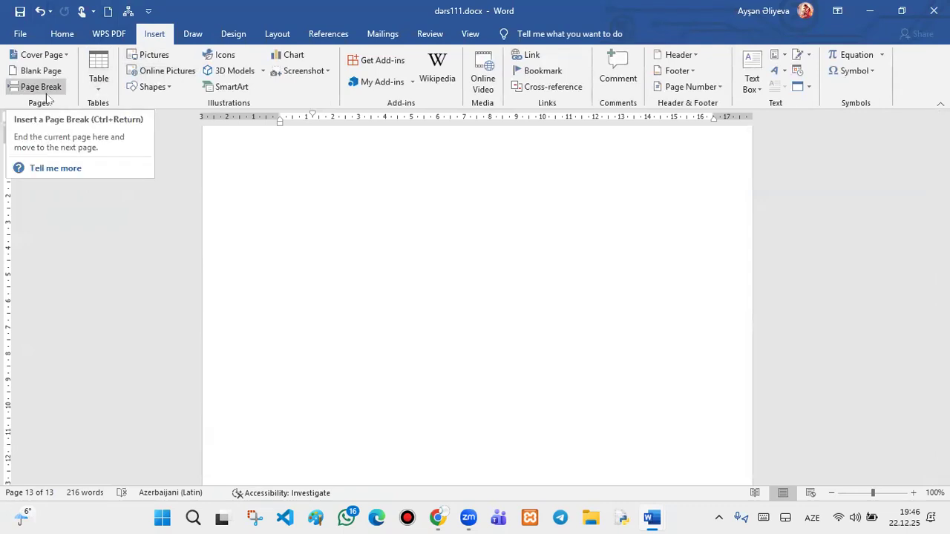
left_click(52, 56)
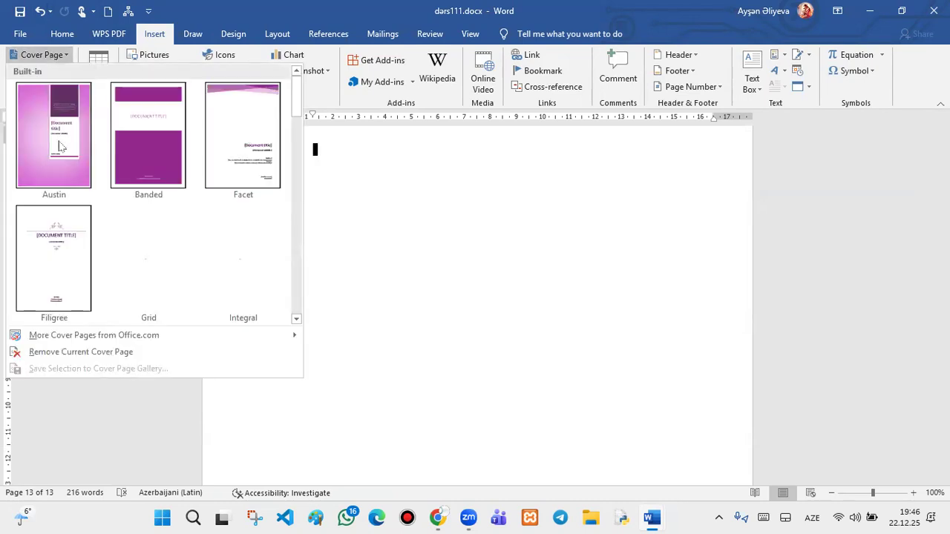
left_click(62, 146)
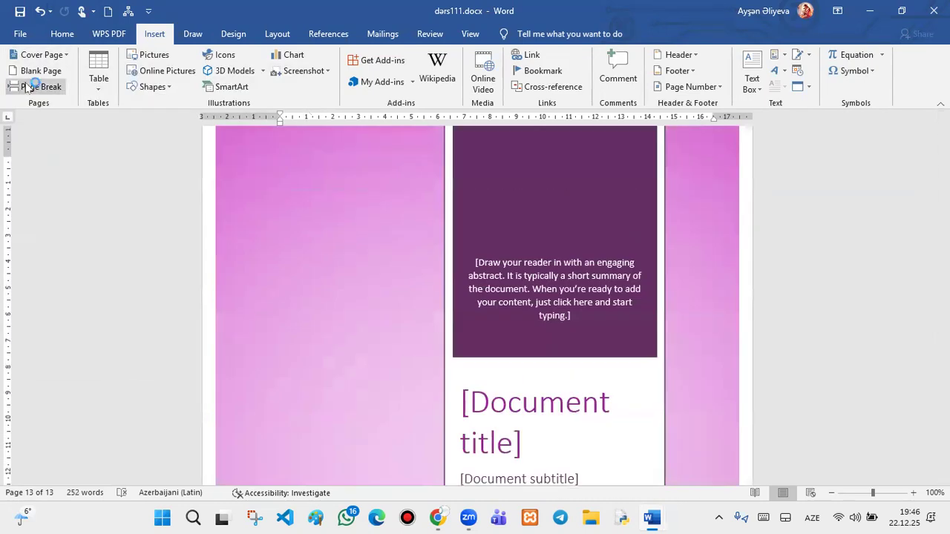
left_click(28, 87)
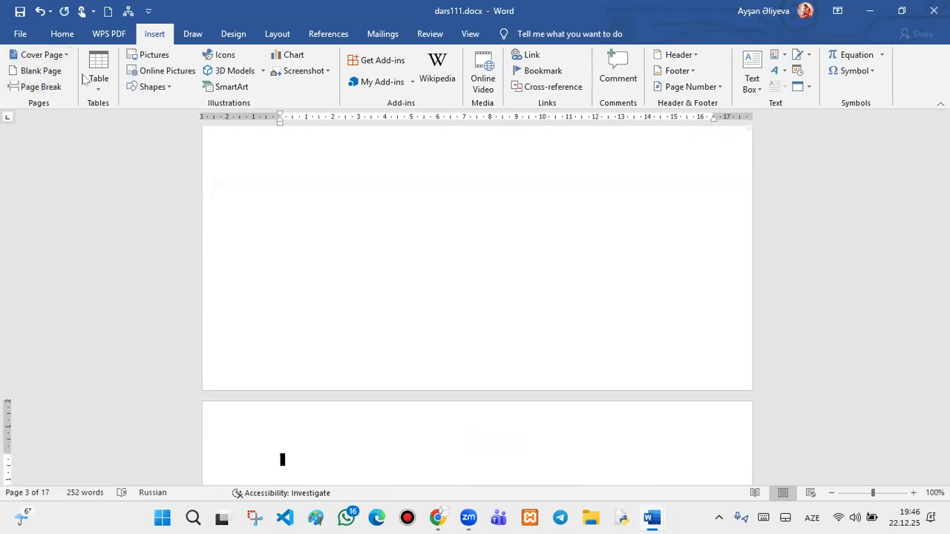
- Place the insertion point on the blank page and open the Table size grid
scroll(264, 219, "up", 10)
scroll(263, 218, "up", 1)
left_click(265, 219)
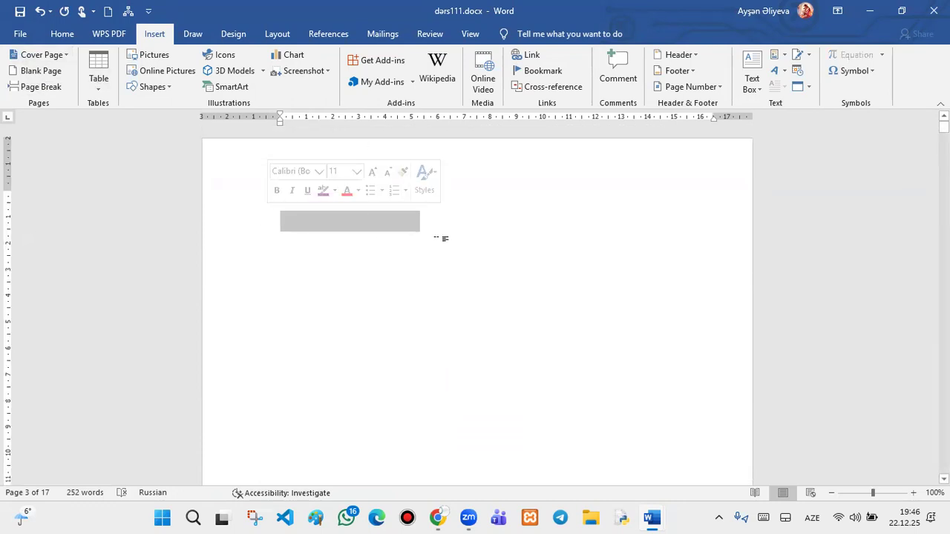
left_click(430, 233)
left_click(100, 86)
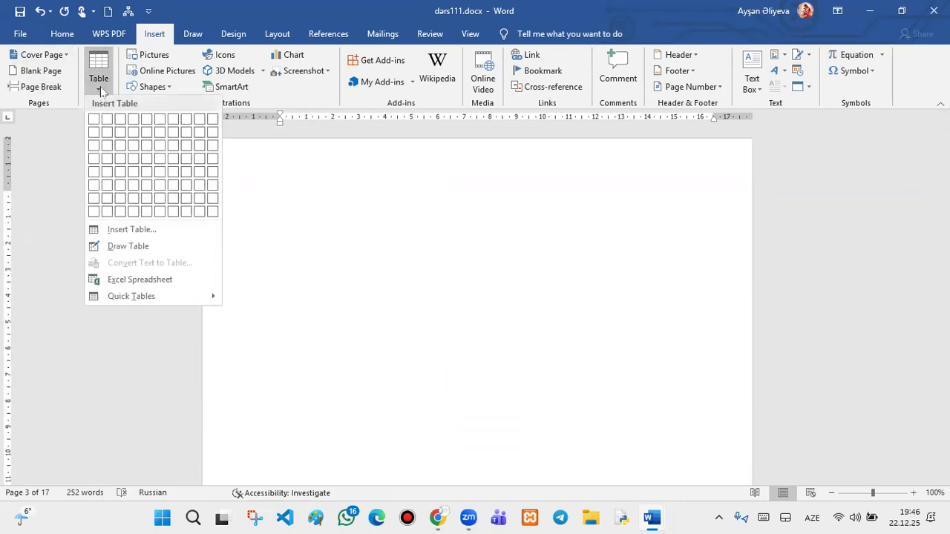
left_click(145, 148)
scroll(415, 252, "down", 6)
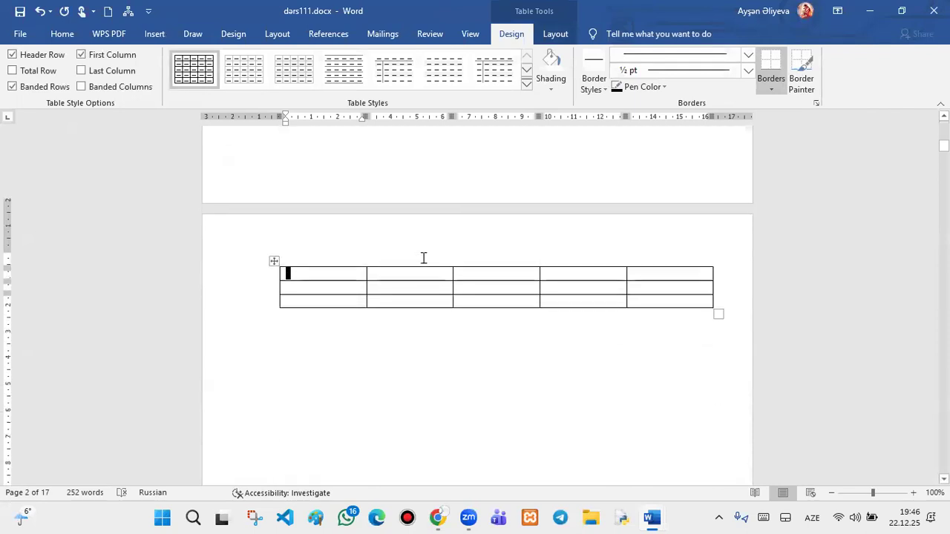
scroll(408, 252, "up", 1)
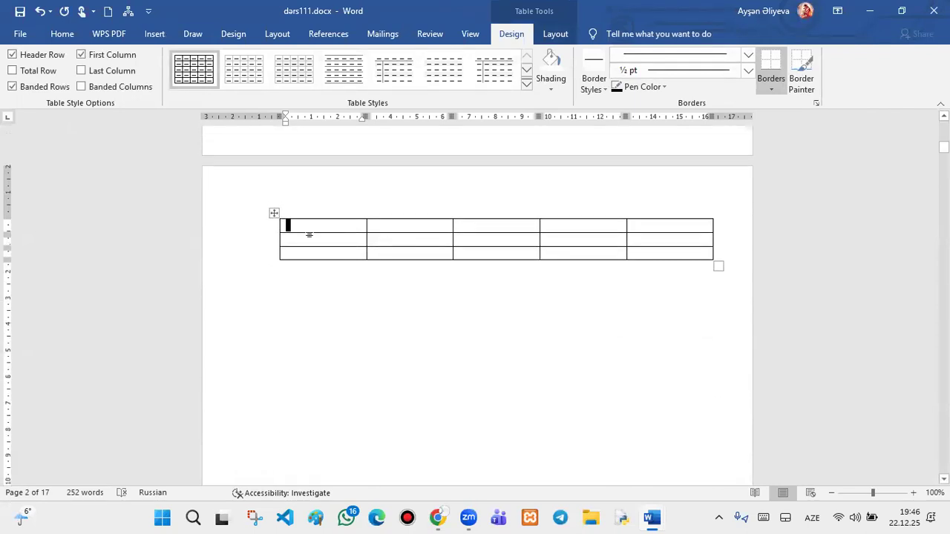
left_click(272, 217)
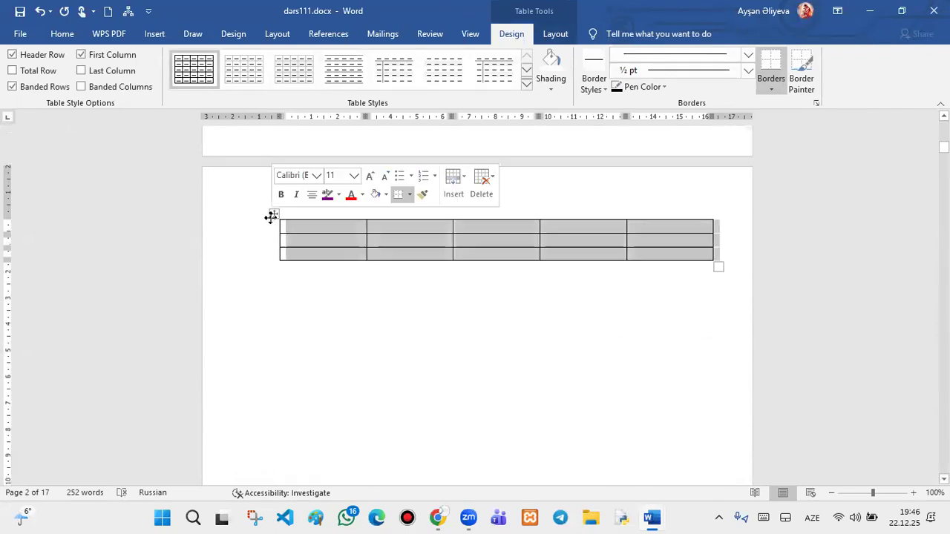
key("BackSpace")
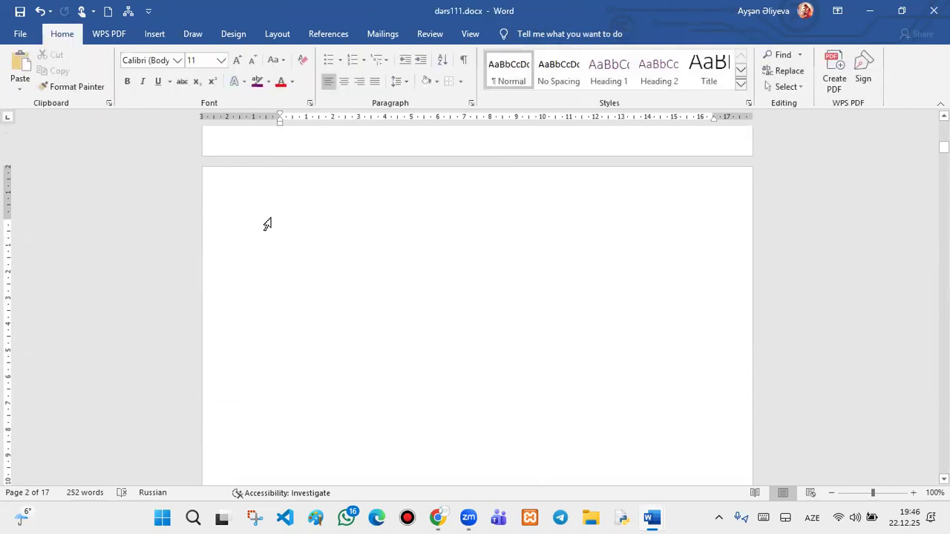
left_click(154, 33)
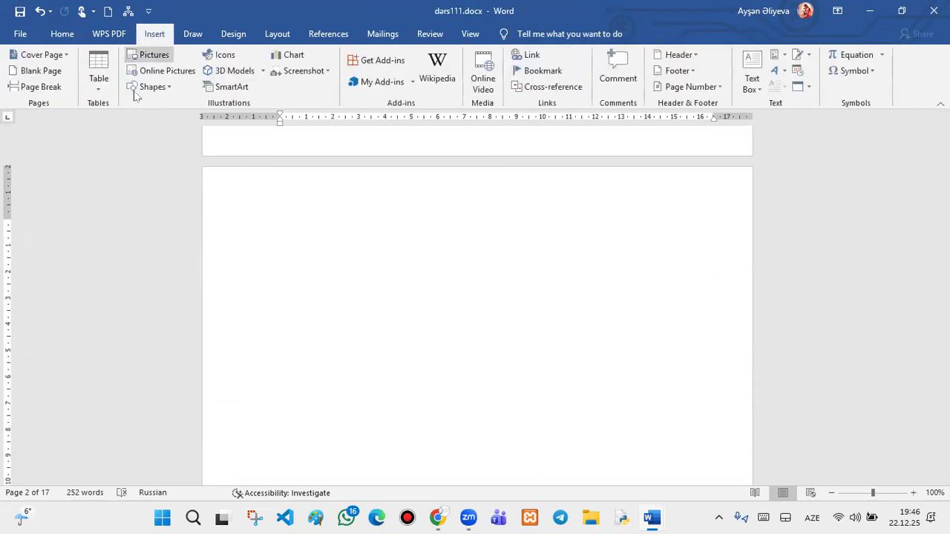
left_click(99, 80)
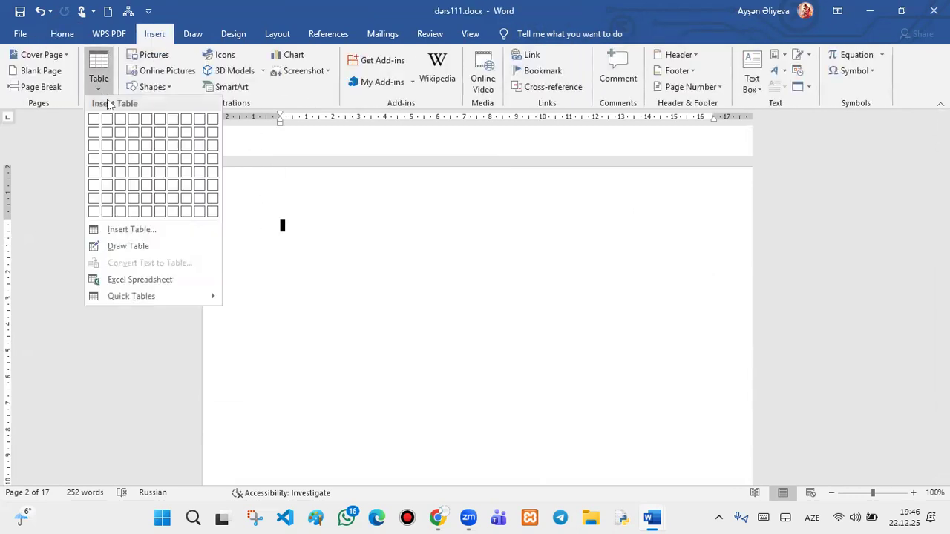
left_click(133, 250)
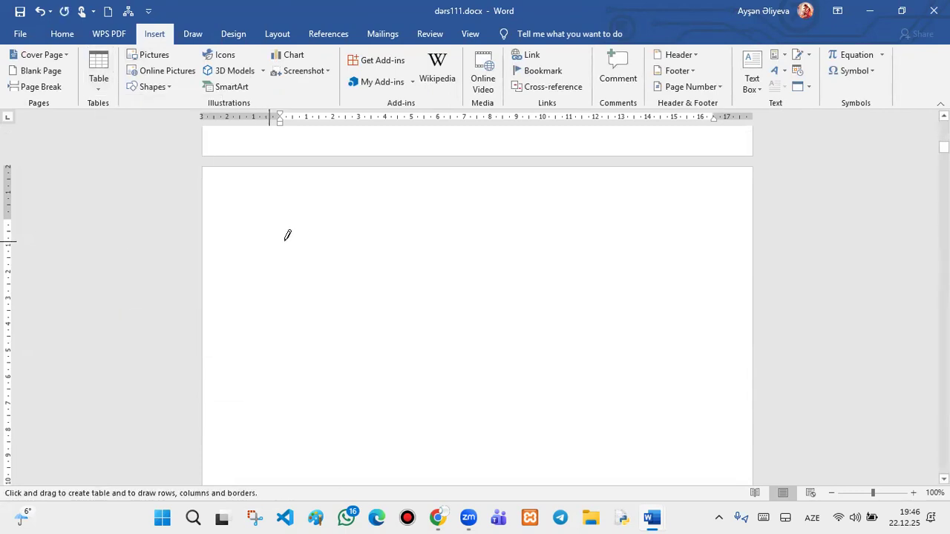
left_click(97, 87)
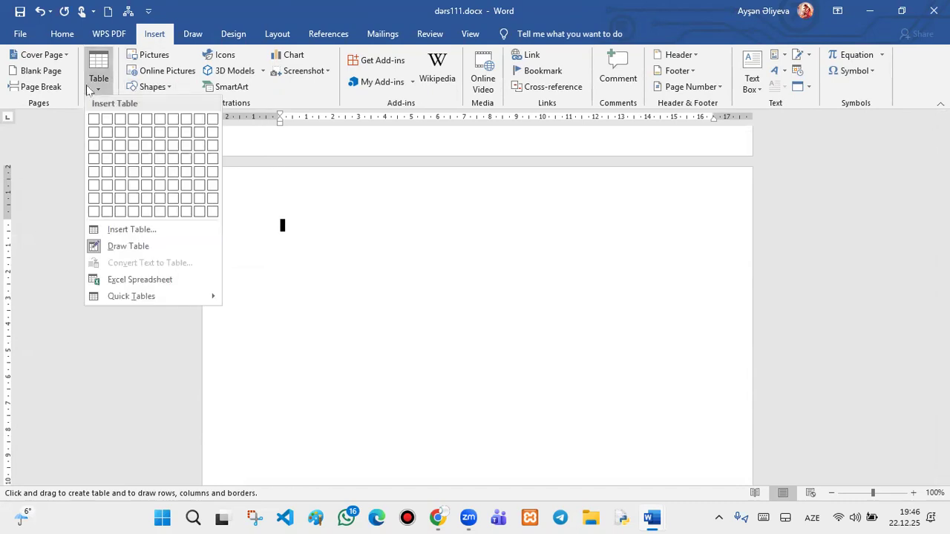
- In the Insert Table dialog, set 3 columns and 3 rows
left_click(148, 230)
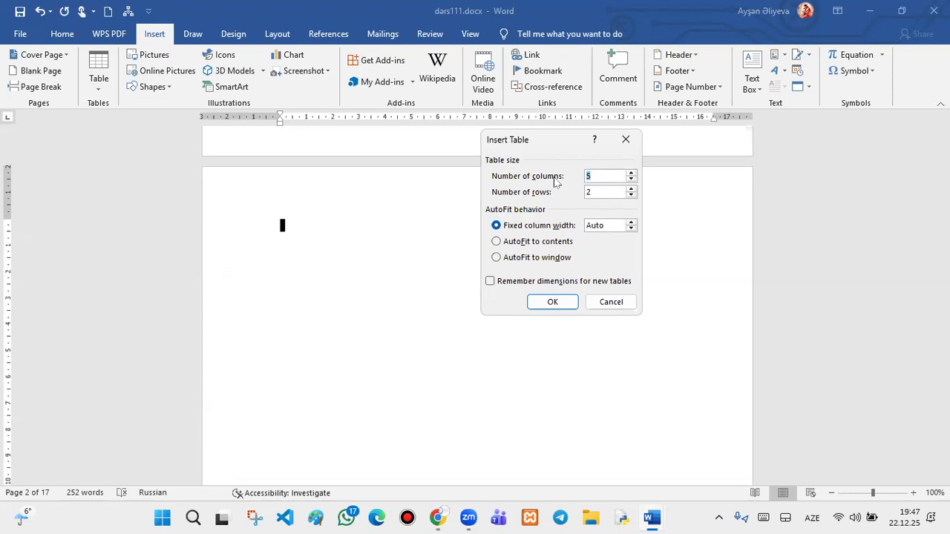
type("33")
key("BackSpace")
left_click(604, 192)
double_click(604, 191)
key("BackSpace")
type("3")
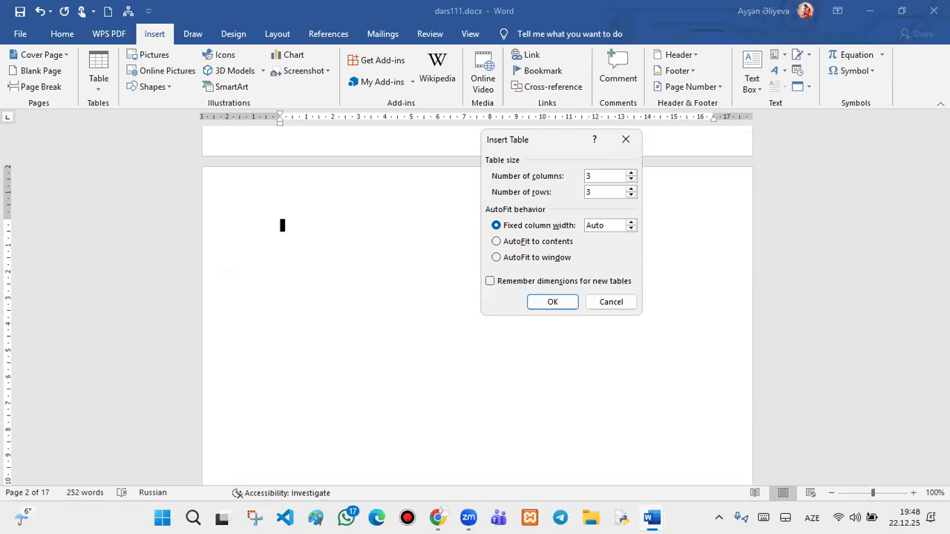
- Insert the empty 3×3 table at the top of page 2
left_click(534, 303)
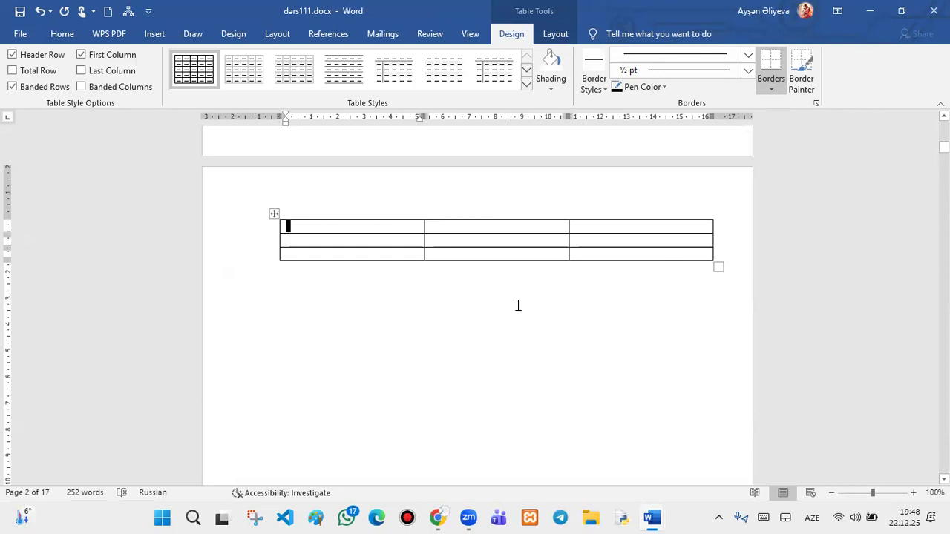
left_click(149, 35)
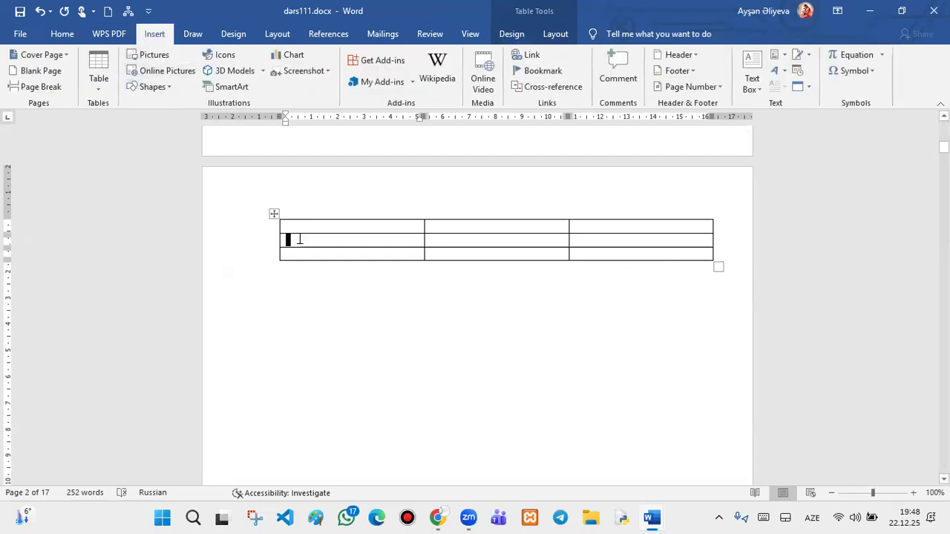
left_click(511, 35)
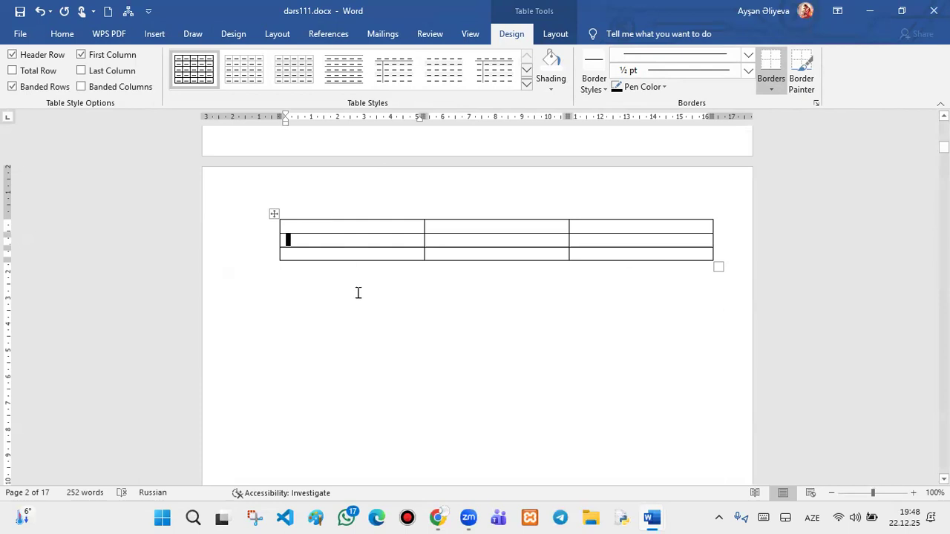
left_click(331, 223)
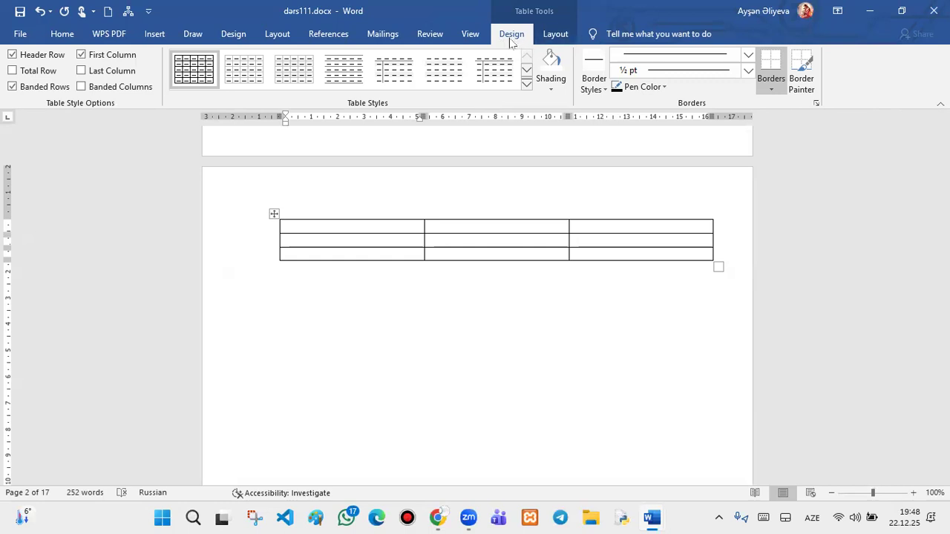
left_click(559, 35)
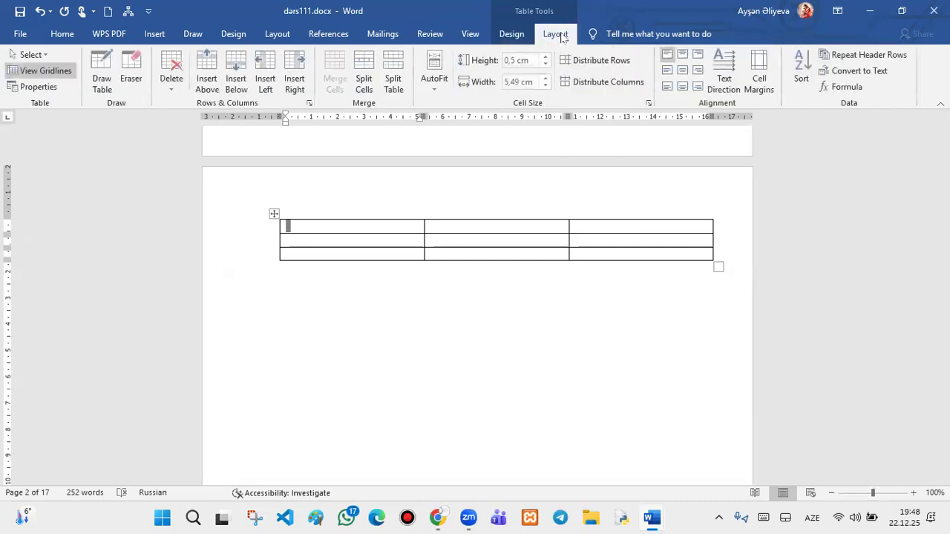
left_click(522, 35)
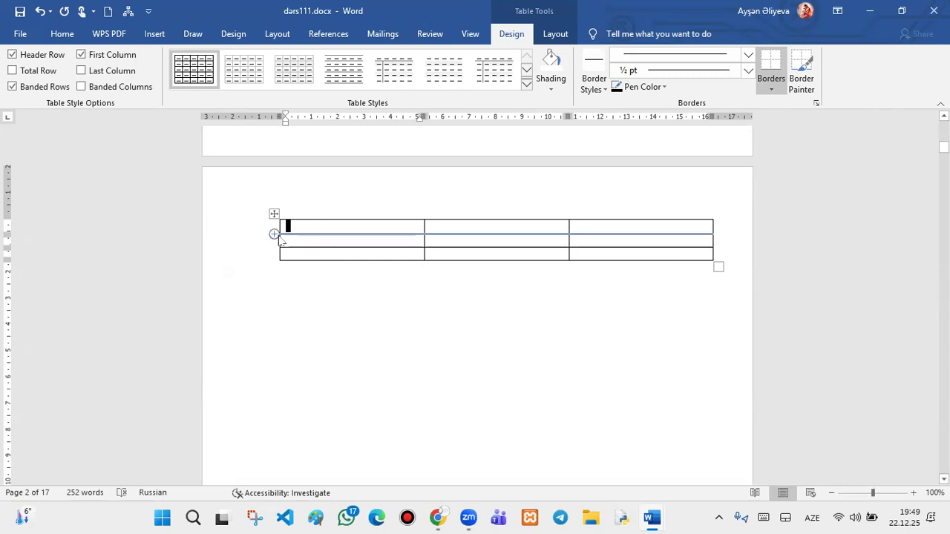
- Add four rows with the row insert handle, bringing the table to seven rows
left_click(274, 236)
left_click(274, 235)
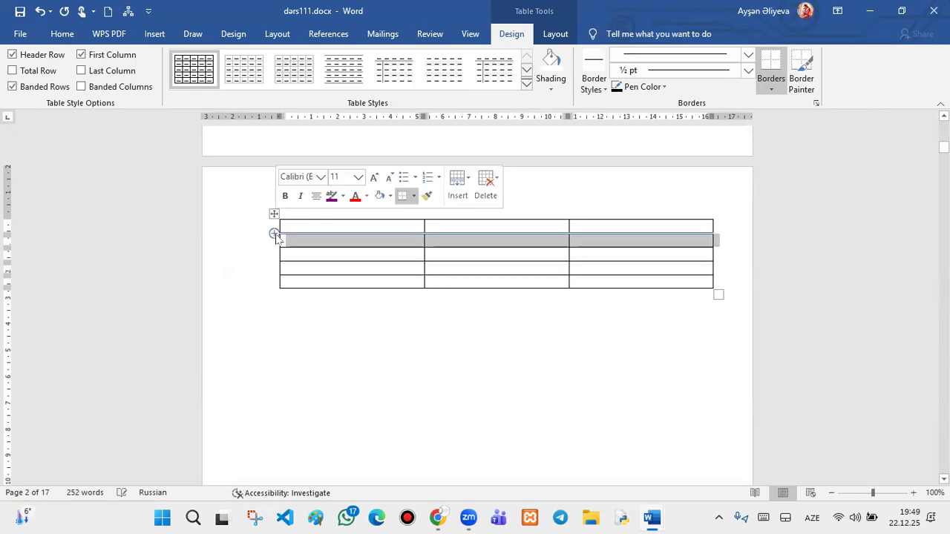
left_click(274, 236)
left_click(275, 236)
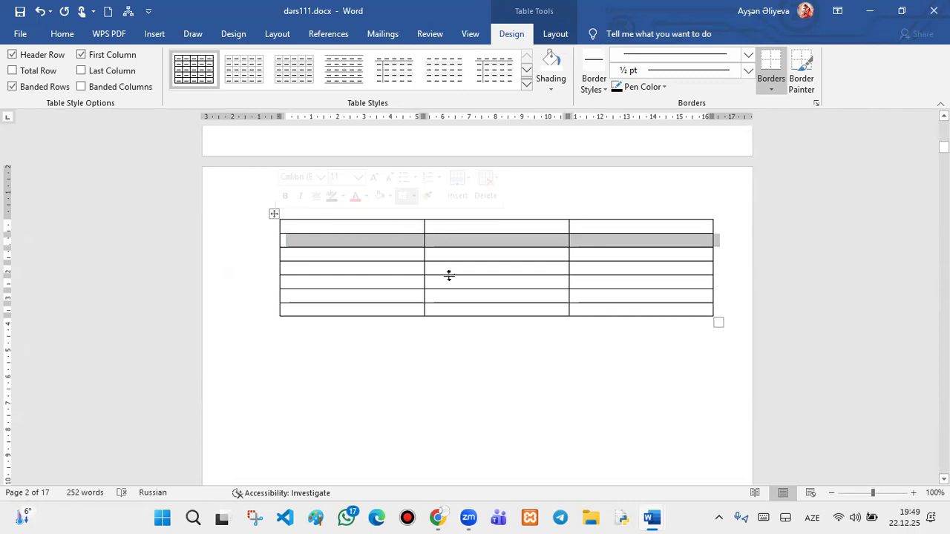
- Insert a new column between columns 2 and 3, giving four columns
left_click(570, 218)
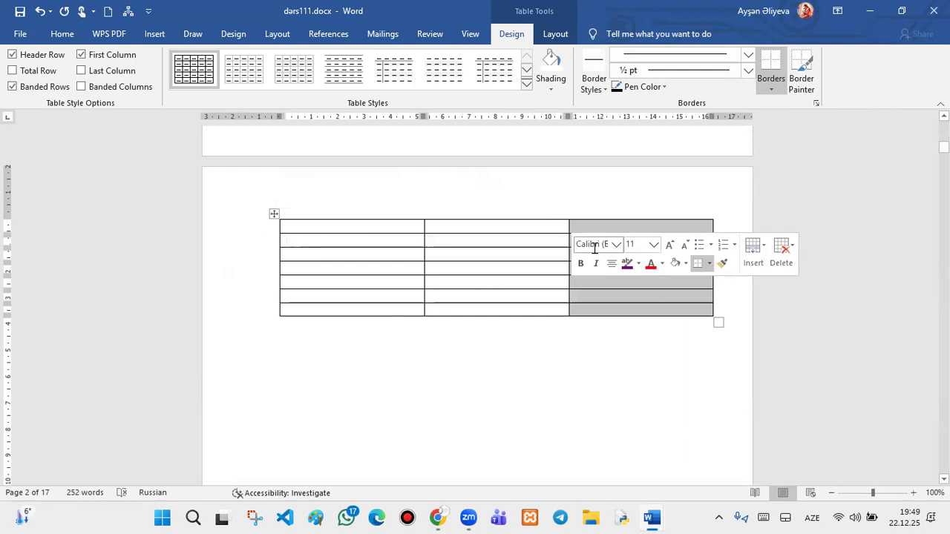
left_click(567, 213)
left_click(631, 253)
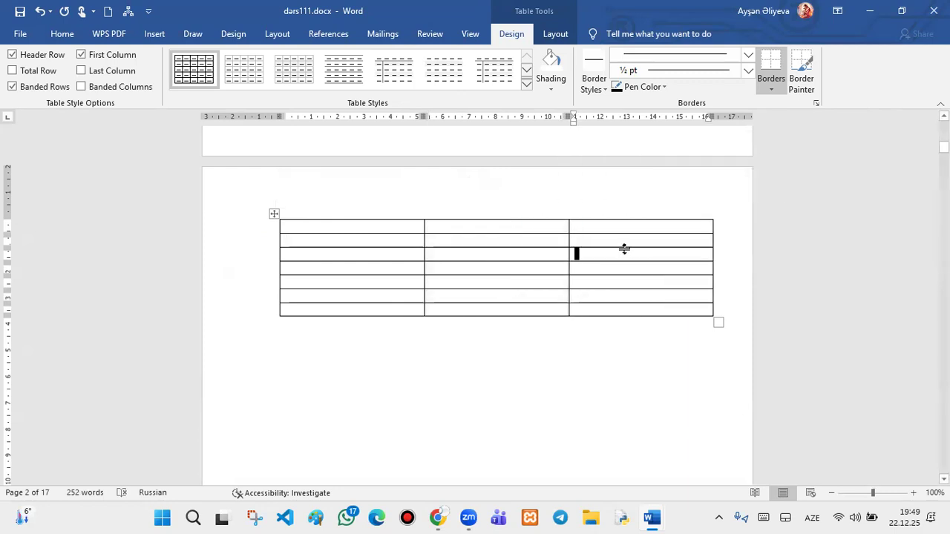
left_click(268, 256)
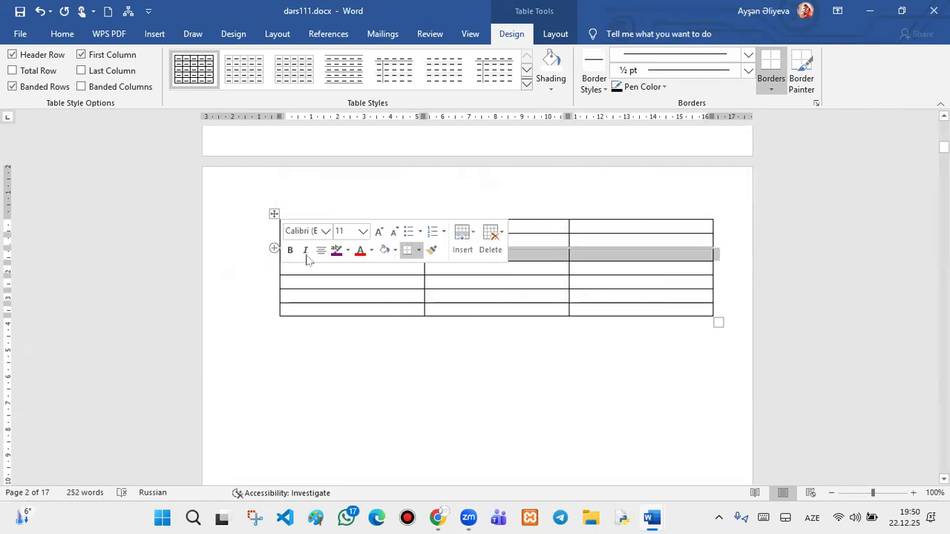
left_click(677, 224)
left_click(598, 201)
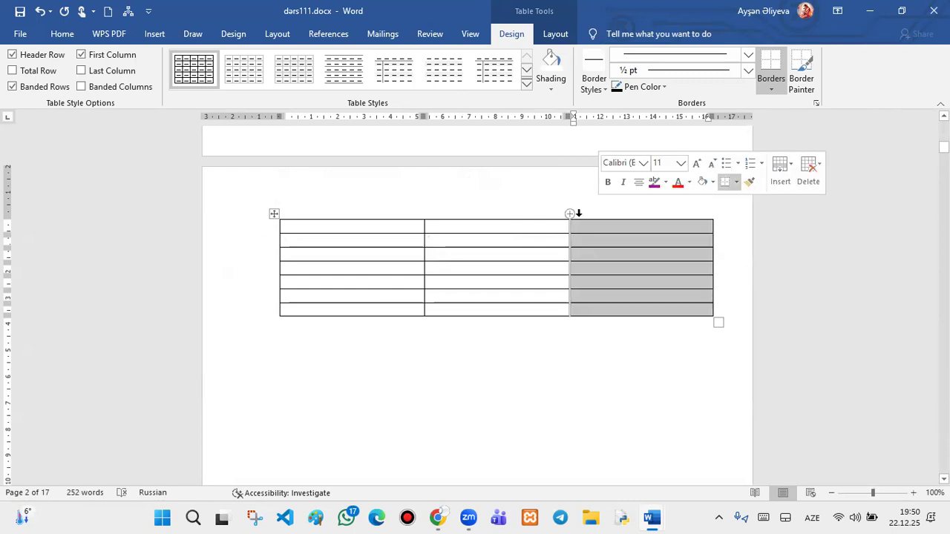
left_click(569, 214)
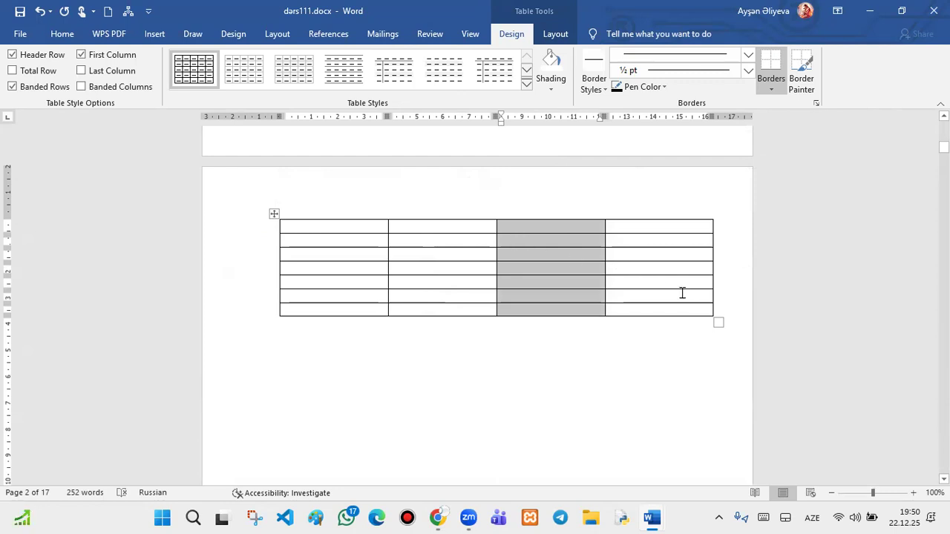
left_click(718, 312)
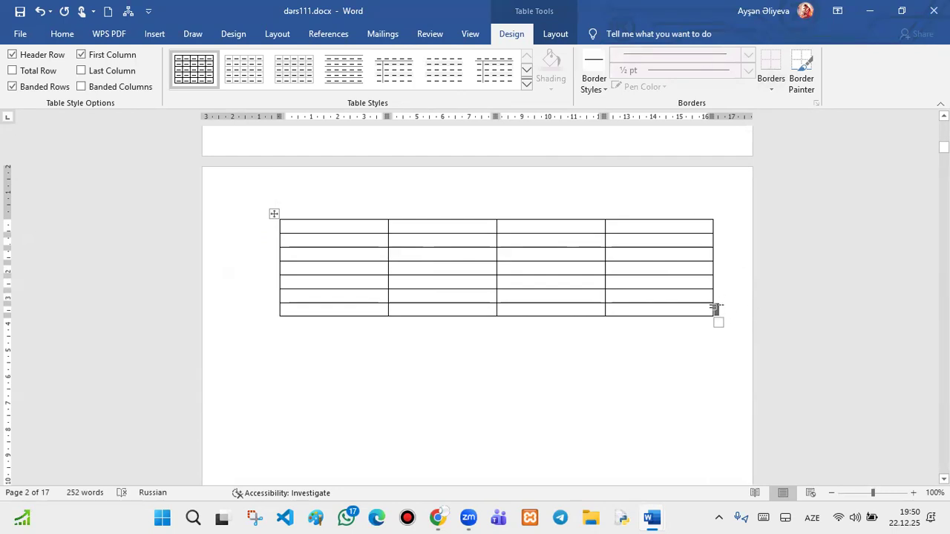
- Add a row at the bottom and test extra lines in the bottom-right cell
key("Return")
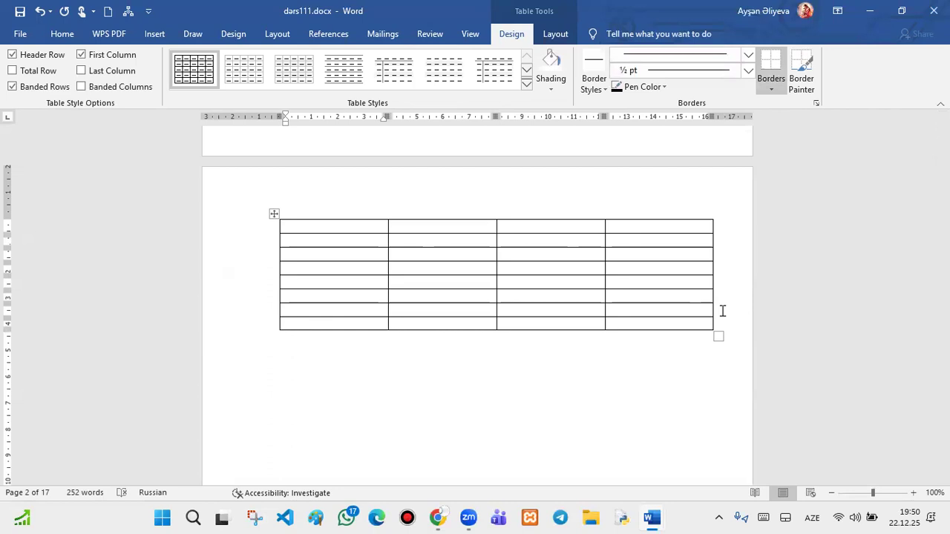
left_click(680, 322)
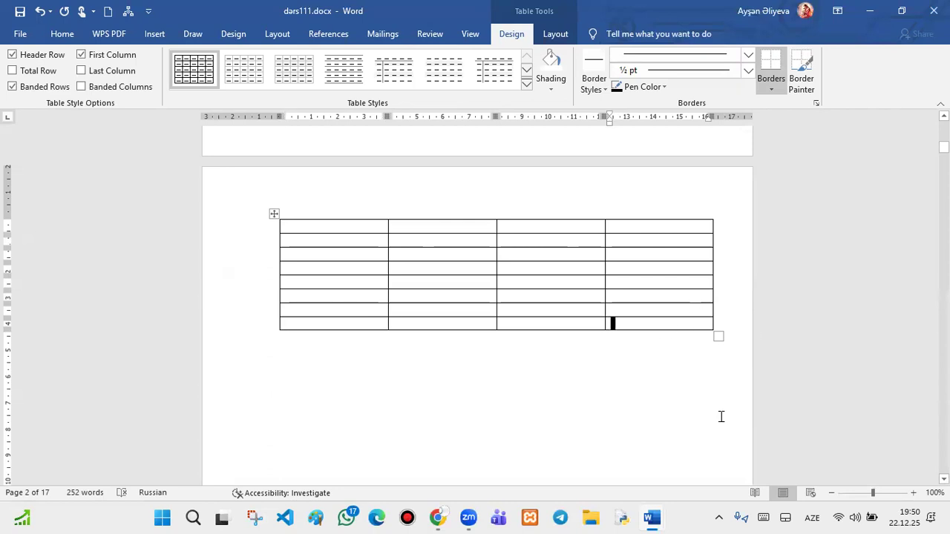
key("Return")
key("Return")
key("Return")
key("BackSpace")
key("BackSpace")
key("BackSpace")
key("Return")
key("Return")
key("Return")
key("BackSpace")
key("BackSpace")
key("BackSpace")
key("BackSpace")
left_click(367, 322)
- Append more empty rows at the table's end using Enter and repeated Tab
left_click(718, 316)
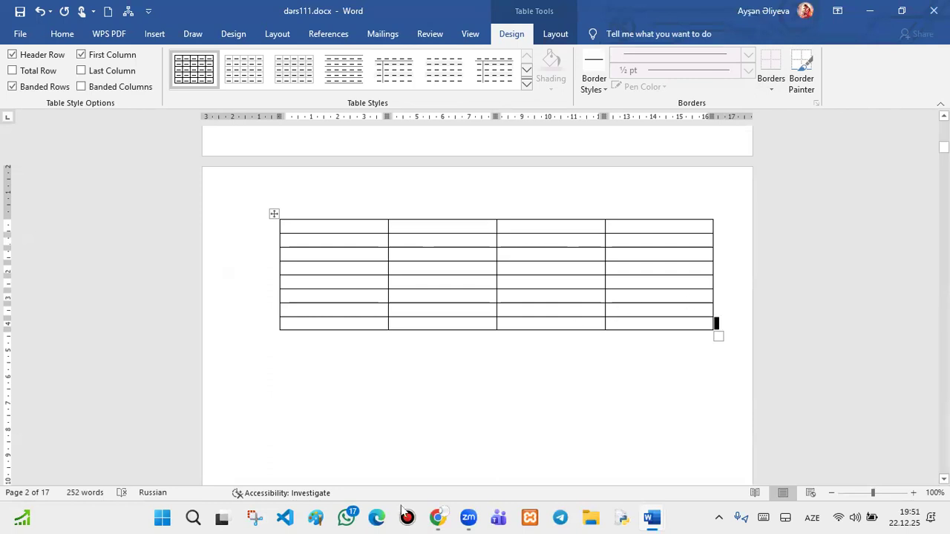
key("Return")
key("Tab")
key("Tab")
key("Tab")
key("Tab")
key("Tab")
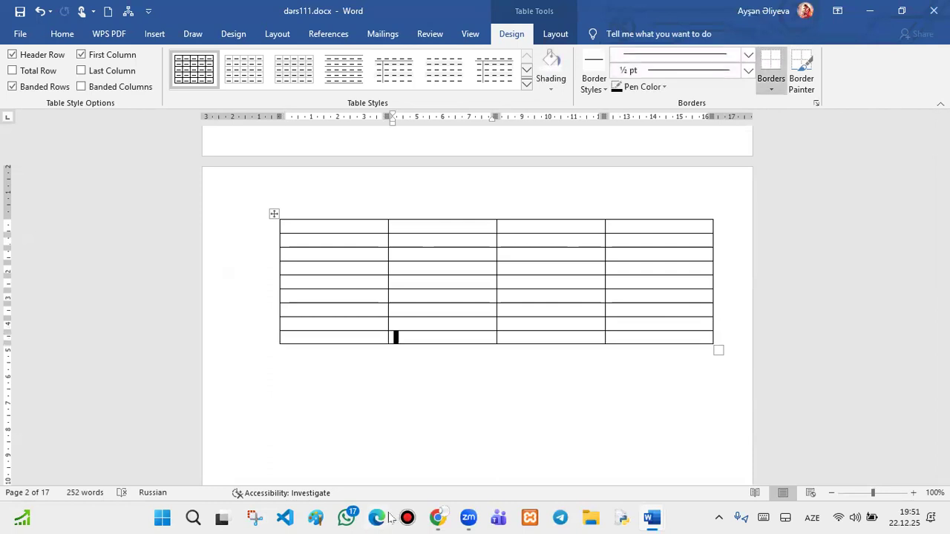
key("Tab")
key("Tab")
key("Tab")
key("Tab")
key("Tab")
key("Tab")
key("Tab")
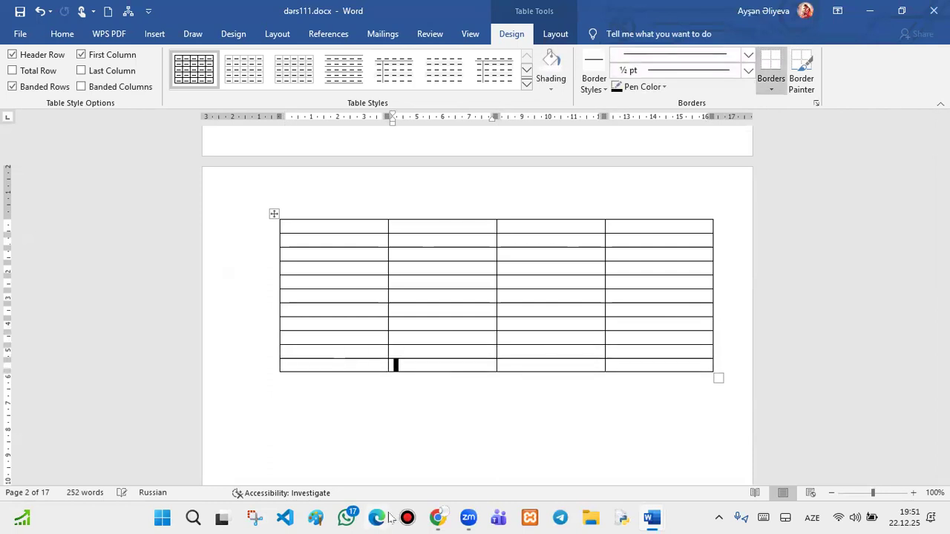
key("Tab")
key("Tab")
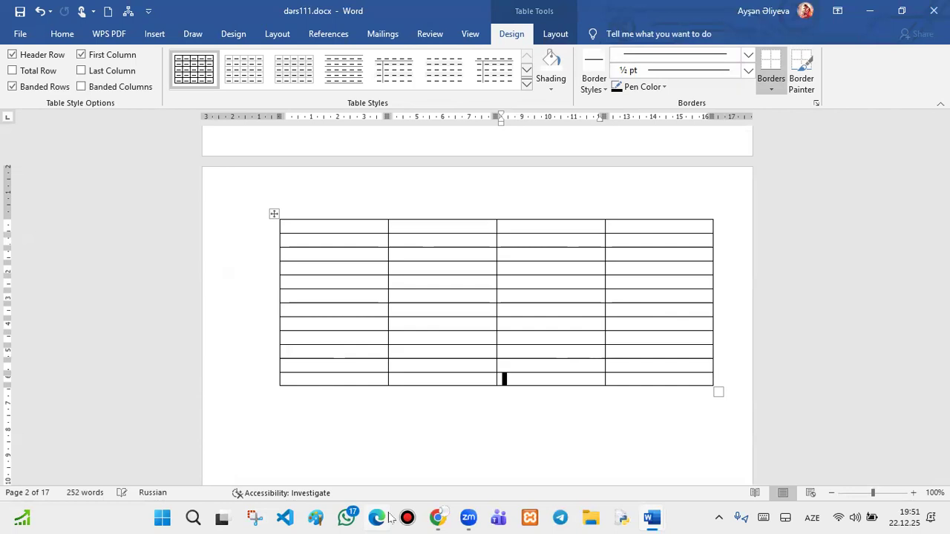
key("Tab")
key("Tab")
key("Tab")
key("Tab")
key("Tab")
key("Tab")
key("Tab")
key("Tab")
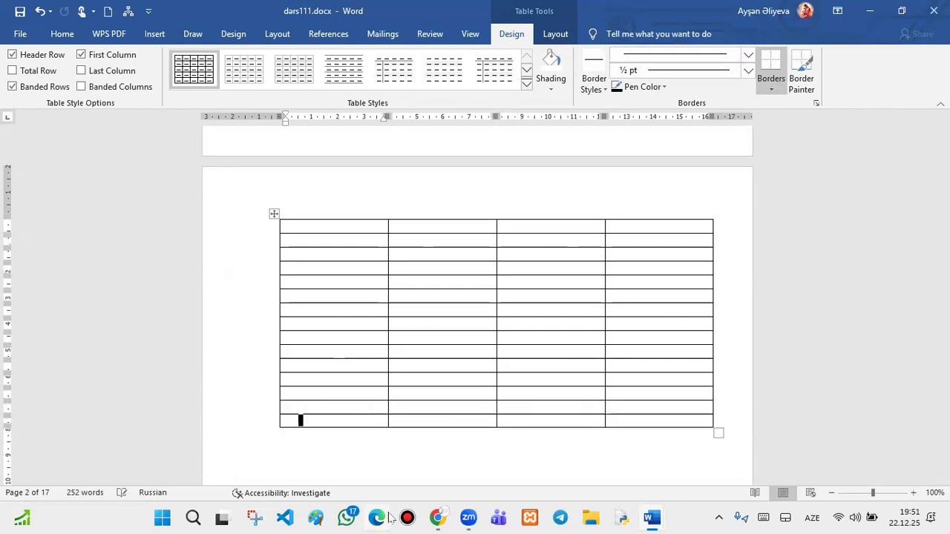
key("Tab")
key("Tab")
key("Tab")
key("Tab")
key("Tab")
key("Tab")
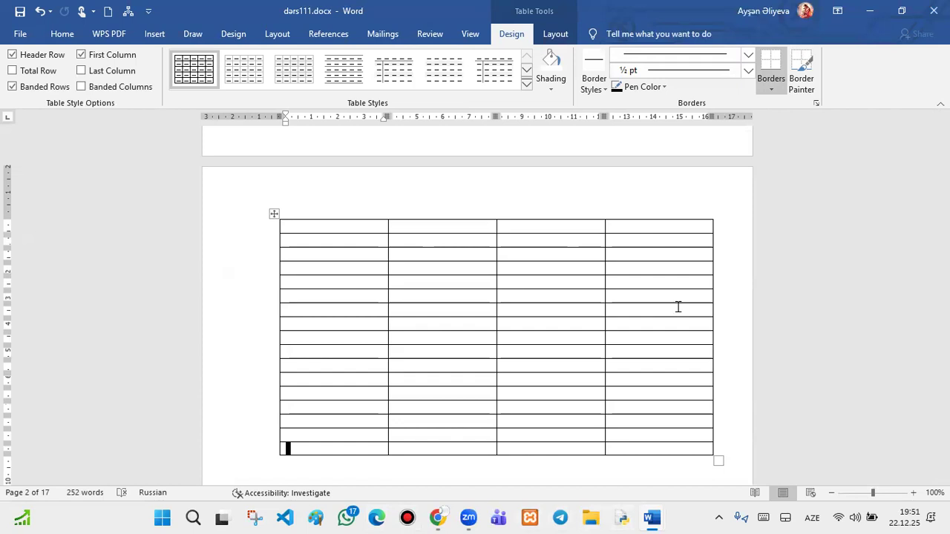
- Add two rows in the middle of the table and one more empty row at the bottom
scroll(678, 306, "down", 3)
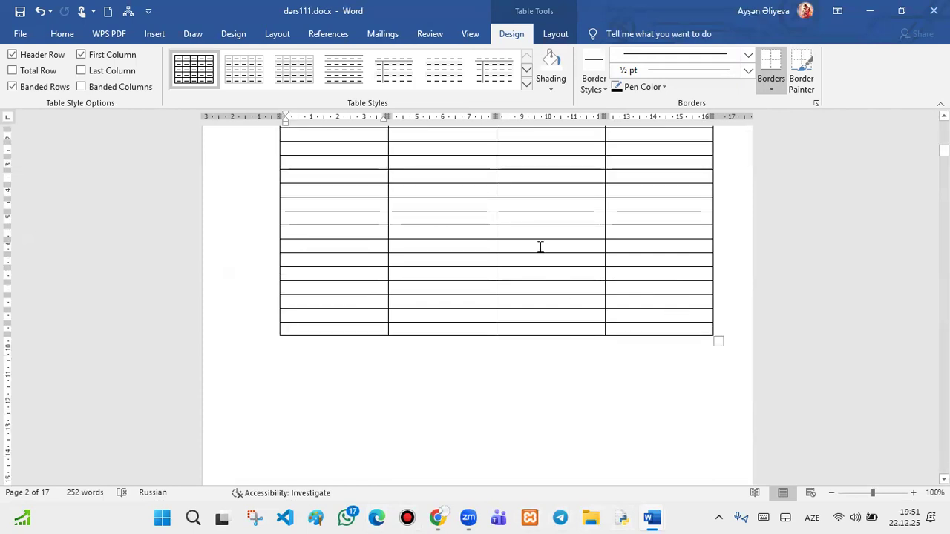
scroll(534, 238, "up", 2)
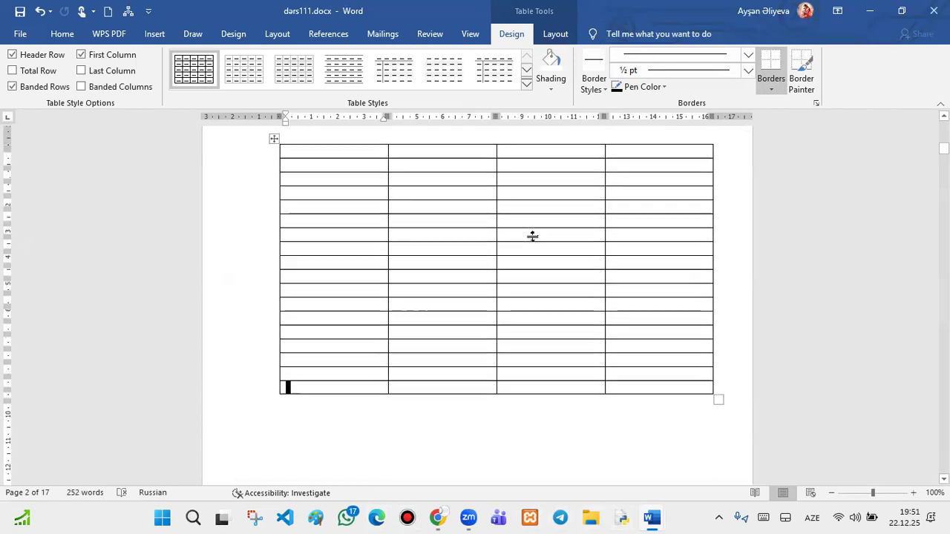
left_click(273, 292)
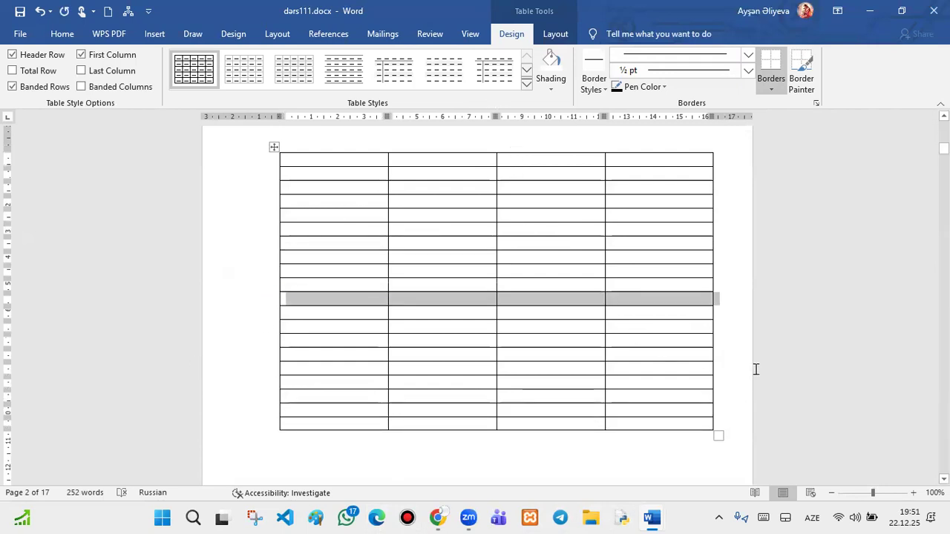
left_click(716, 297)
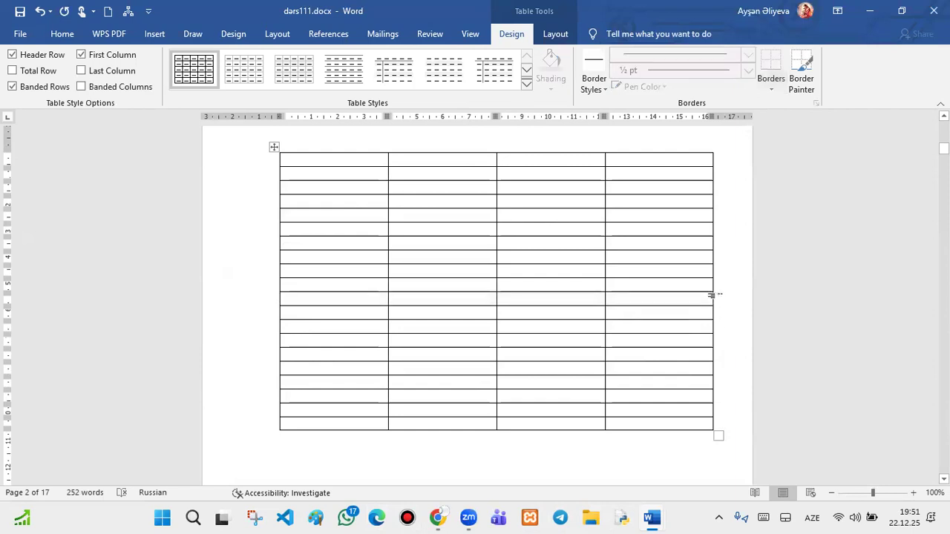
key("Return")
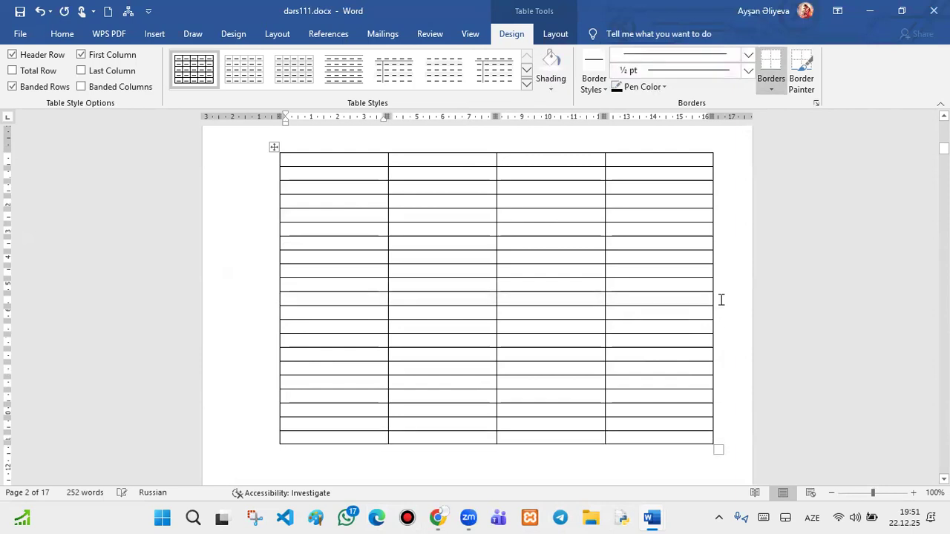
left_click(681, 439)
key("Tab")
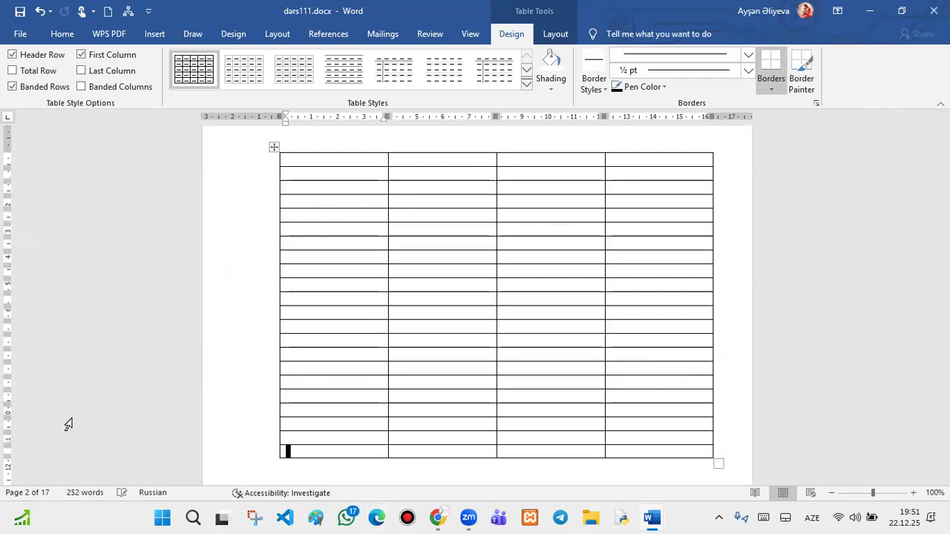
left_click(552, 34)
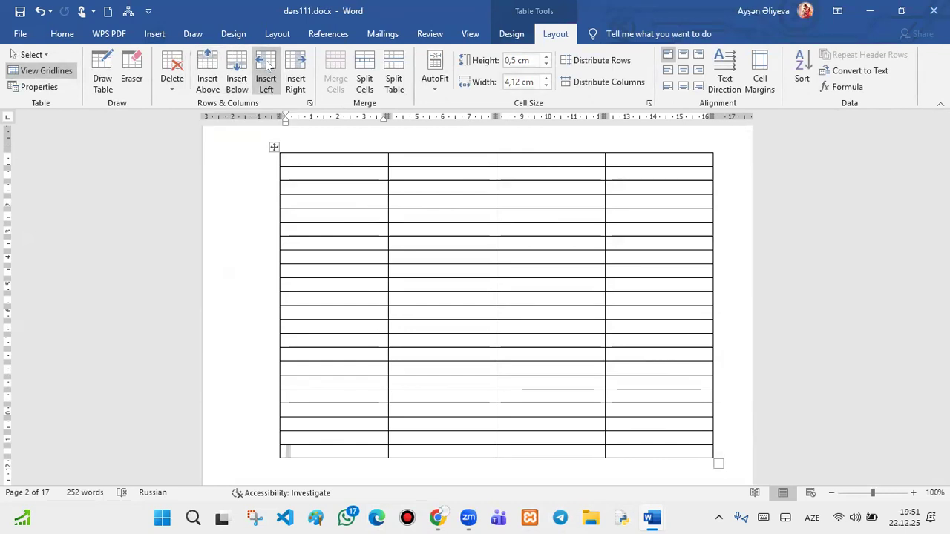
- Try inserting rows and left columns from the Layout options, then undo the additions
left_click(210, 69)
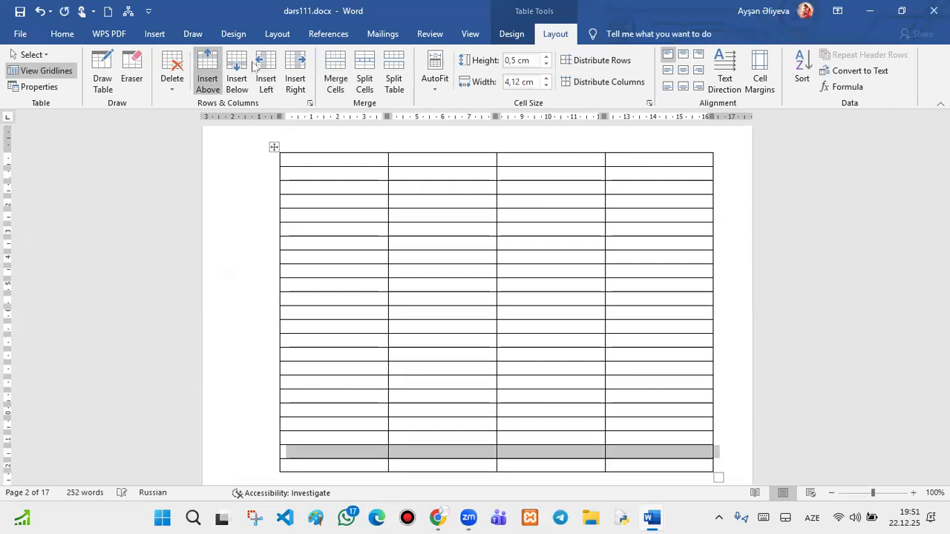
left_click(266, 71)
left_click(235, 71)
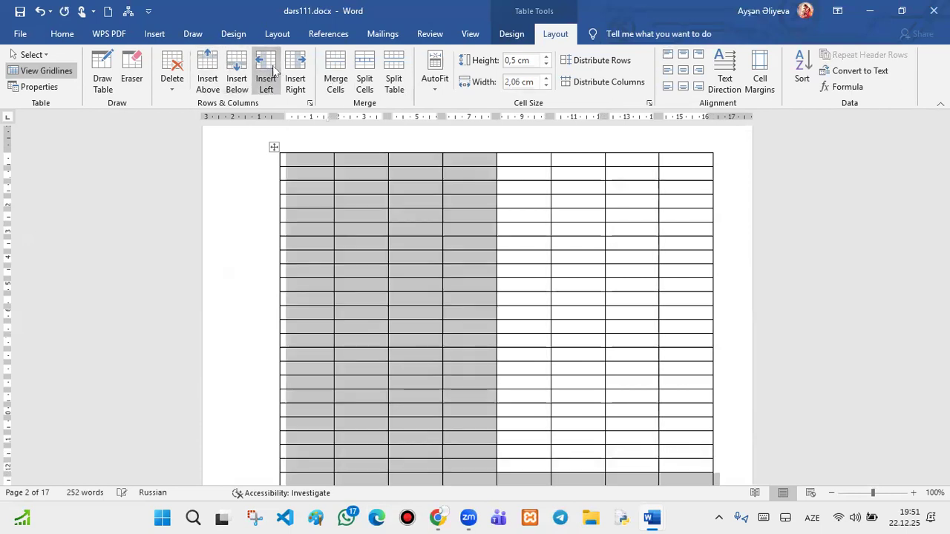
left_click(40, 11)
left_click(40, 12)
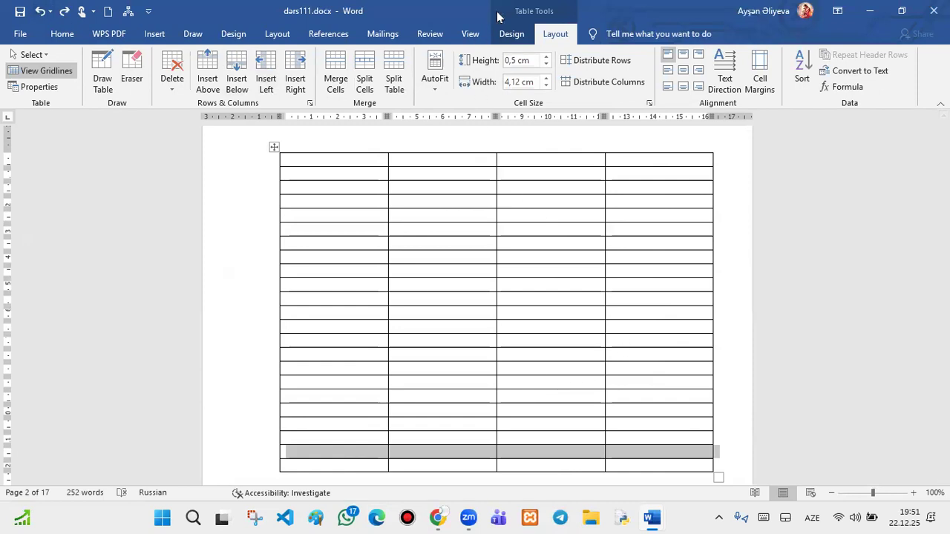
- Switch to the Table Design options and place the insertion point in the first cell
left_click(511, 34)
scroll(486, 223, "down", 1)
scroll(488, 233, "up", 2)
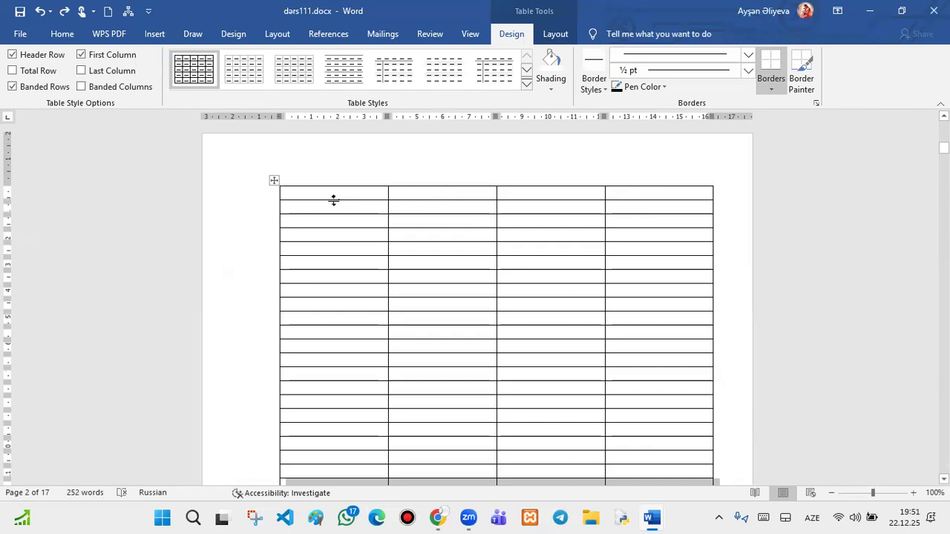
left_click(335, 207)
- Make the second row taller and widen the first two columns, narrowing the third
left_click_drag(356, 213, 358, 256)
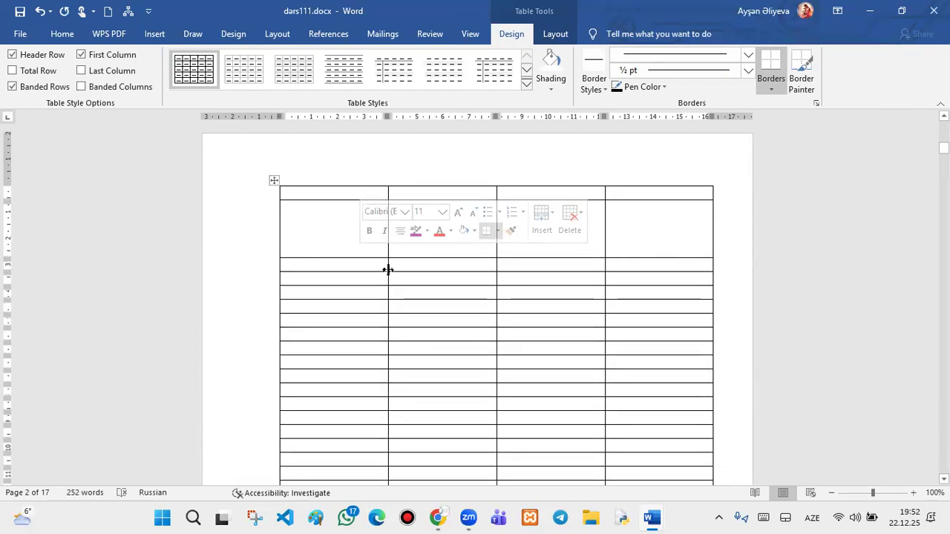
left_click_drag(386, 264, 420, 275)
left_click_drag(496, 279, 536, 298)
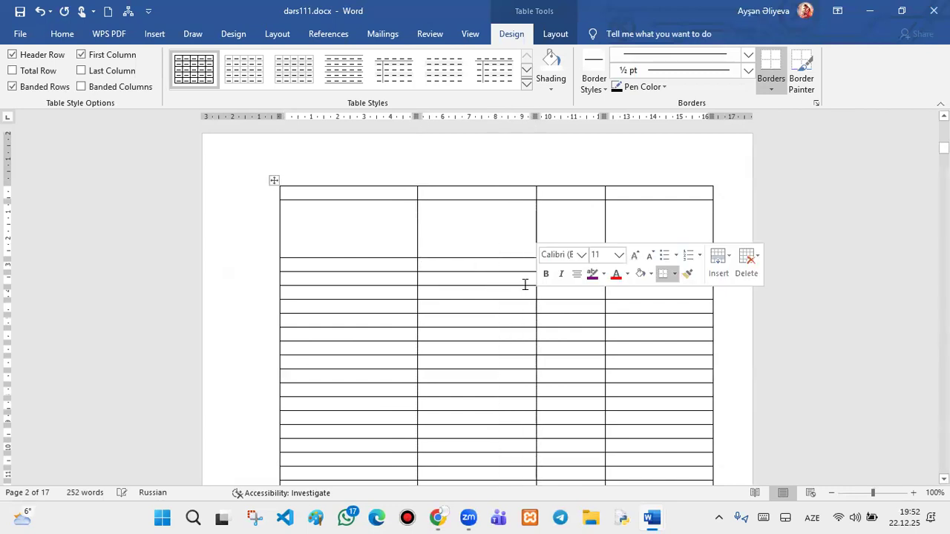
left_click(521, 255)
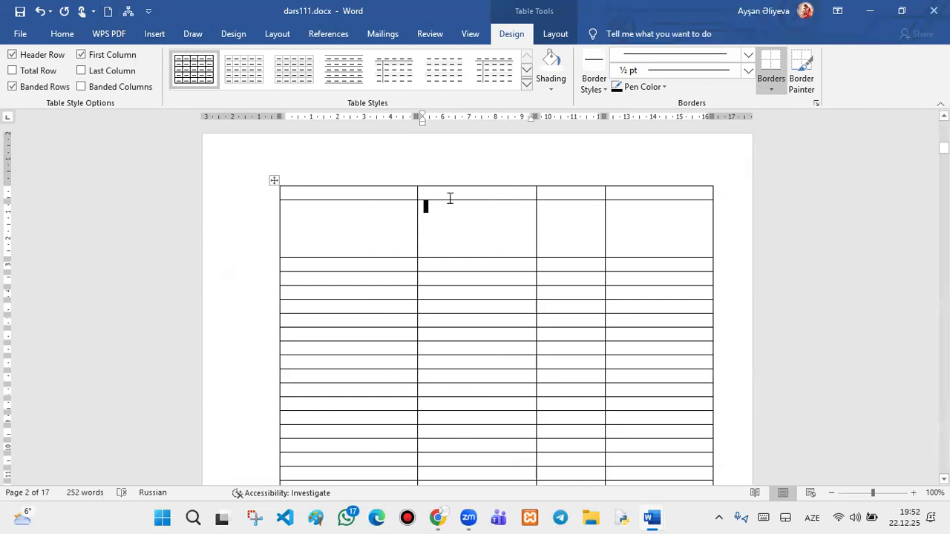
left_click(272, 180)
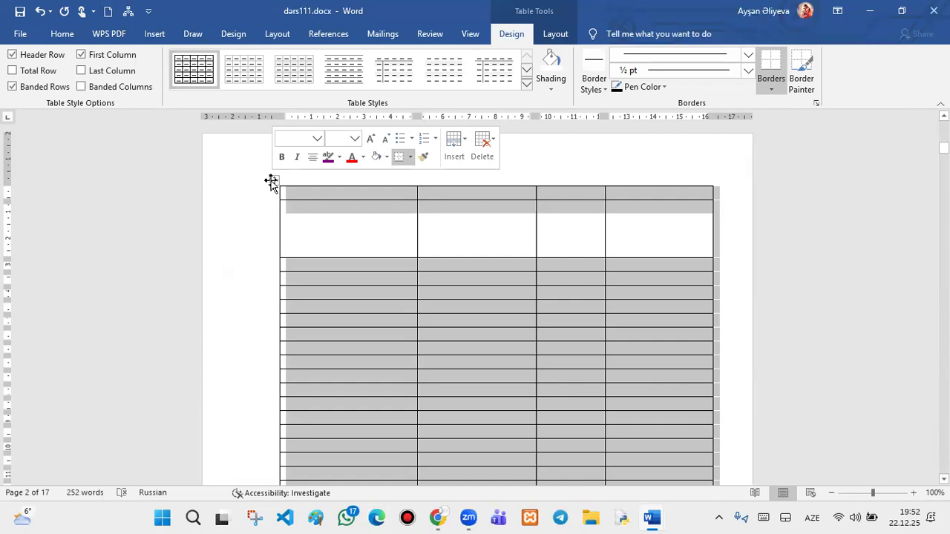
- Delete the whole selected table with Backspace
key("BackSpace")
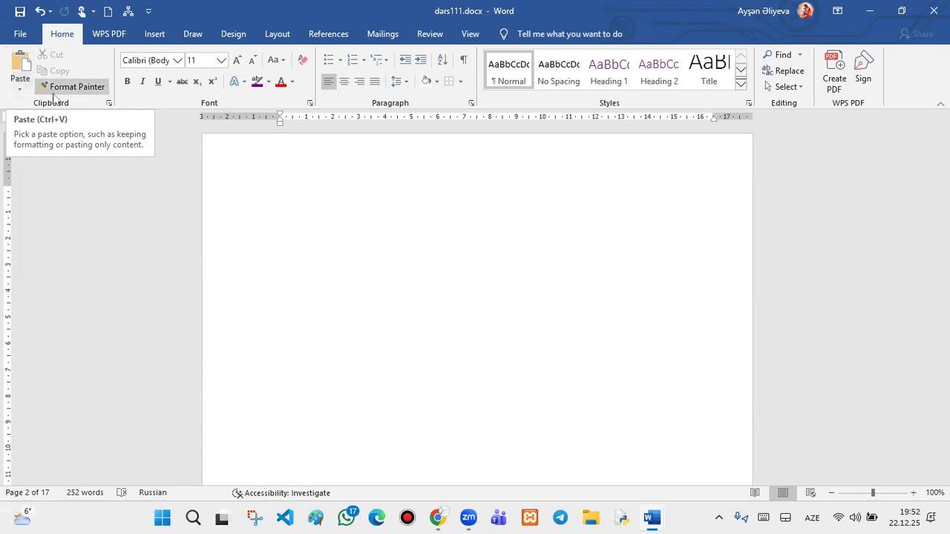
left_click(109, 104)
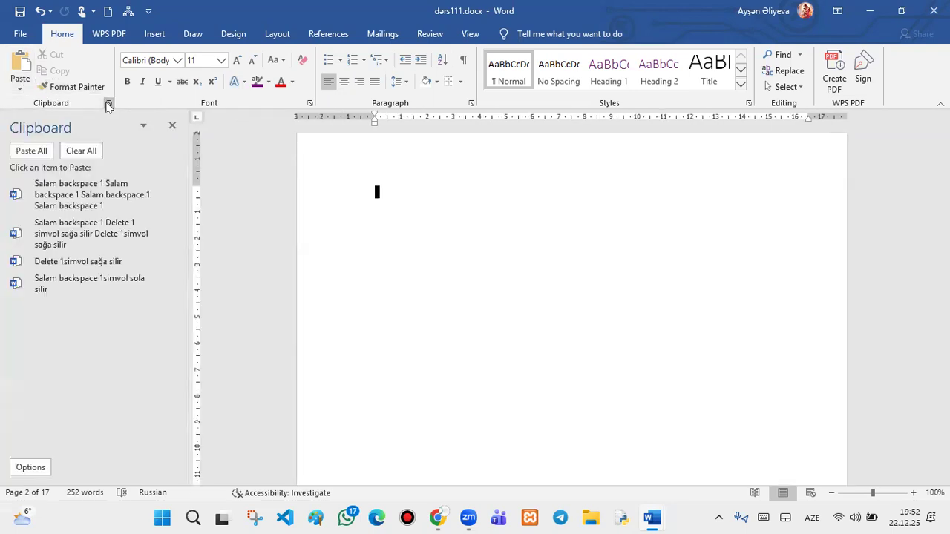
left_click(108, 104)
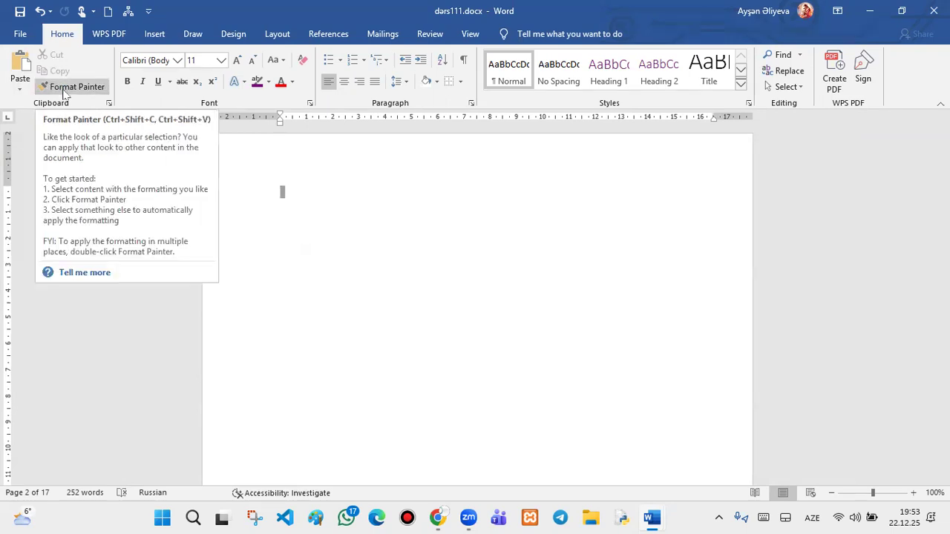
scroll(331, 184, "up", 2)
scroll(332, 184, "down", 2)
left_click(332, 184)
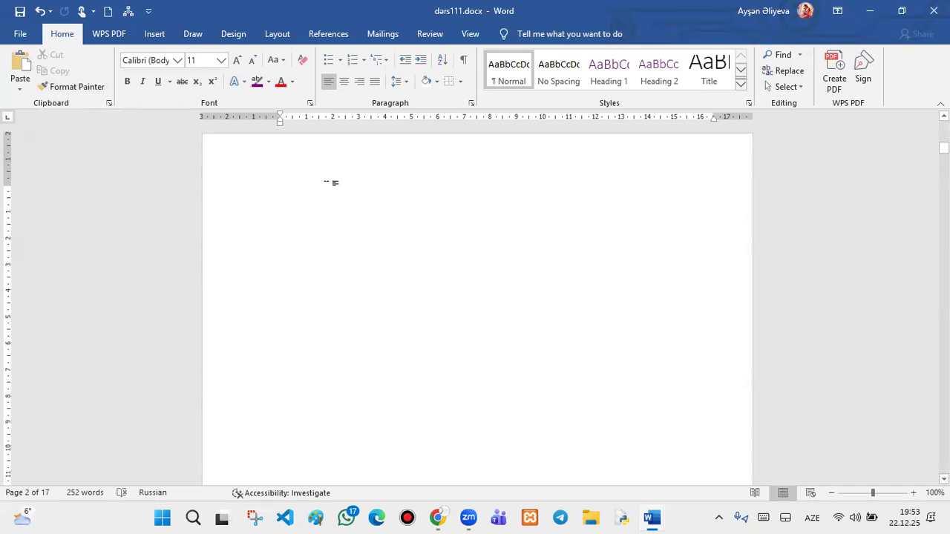
- Type 'salam' on two separate lines
type("salam")
key("Return")
key("Return")
key("Return")
key("Return")
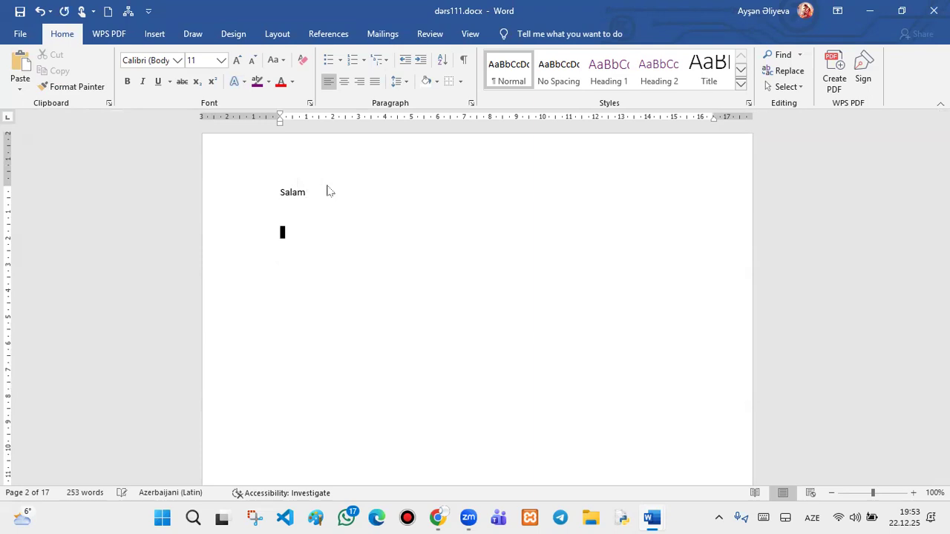
type("salam")
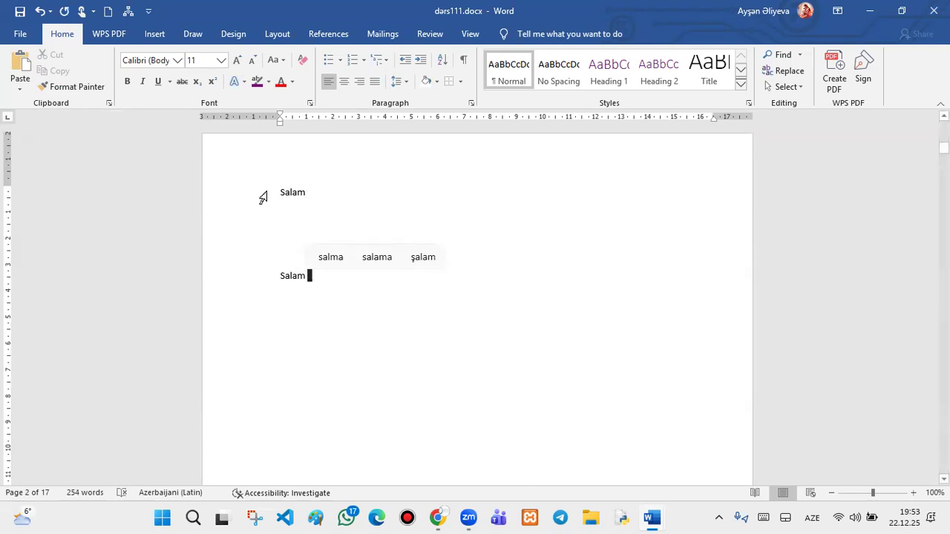
- Set the first Salam to 28 pt and zoom the page to window width
left_click_drag(310, 190, 272, 208)
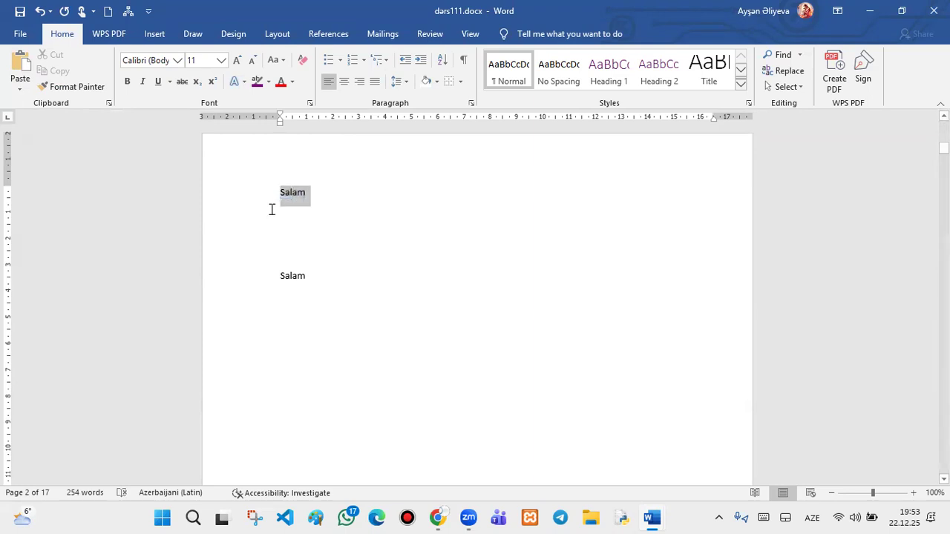
left_click(238, 59)
left_click(238, 59)
left_click(237, 60)
left_click(237, 60)
left_click(221, 60)
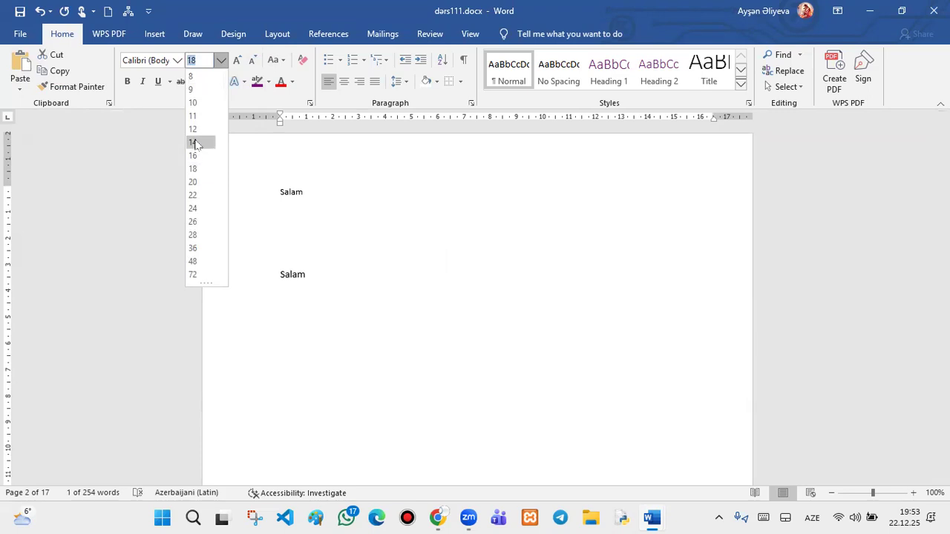
left_click(201, 234)
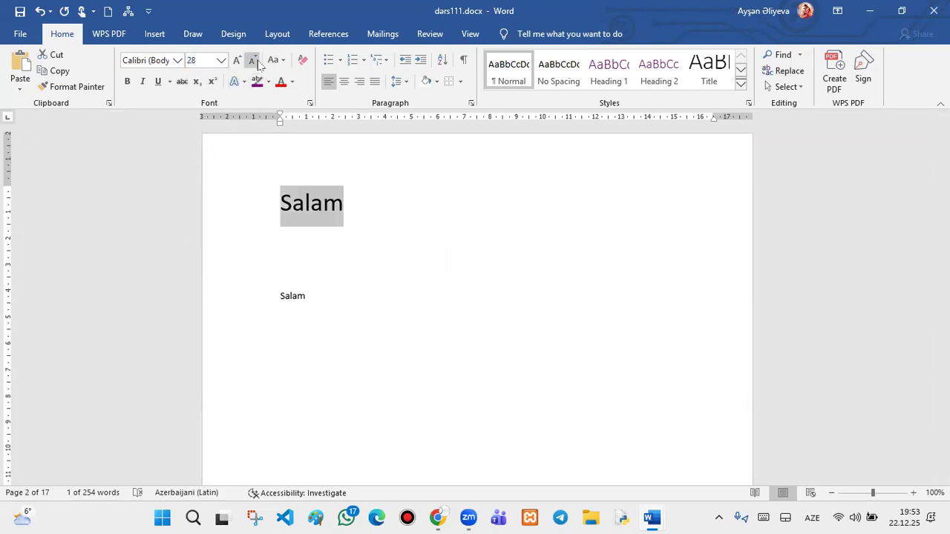
left_click(469, 34)
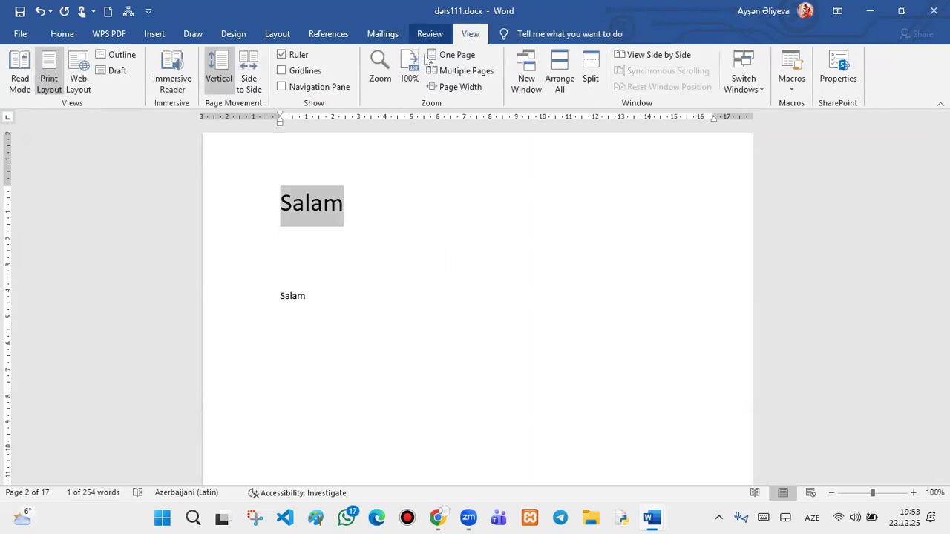
left_click(444, 84)
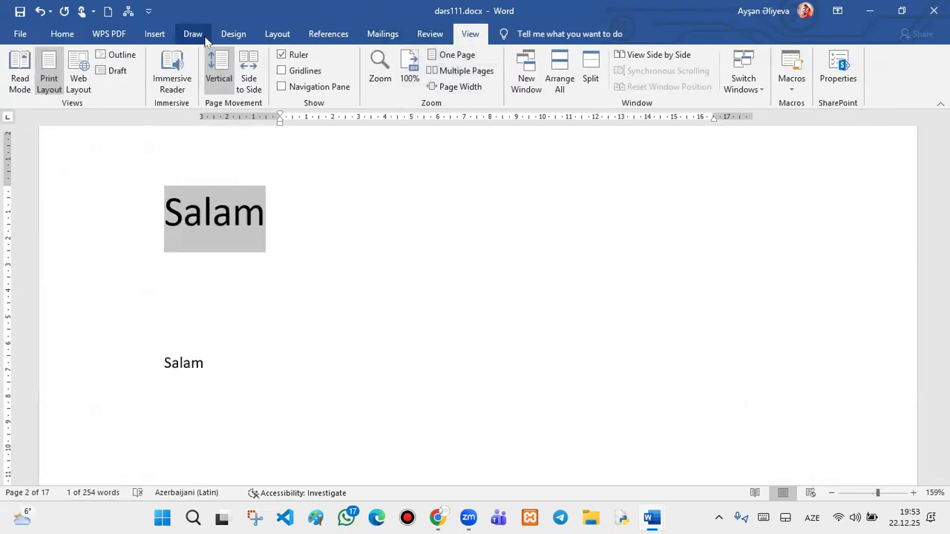
left_click(62, 35)
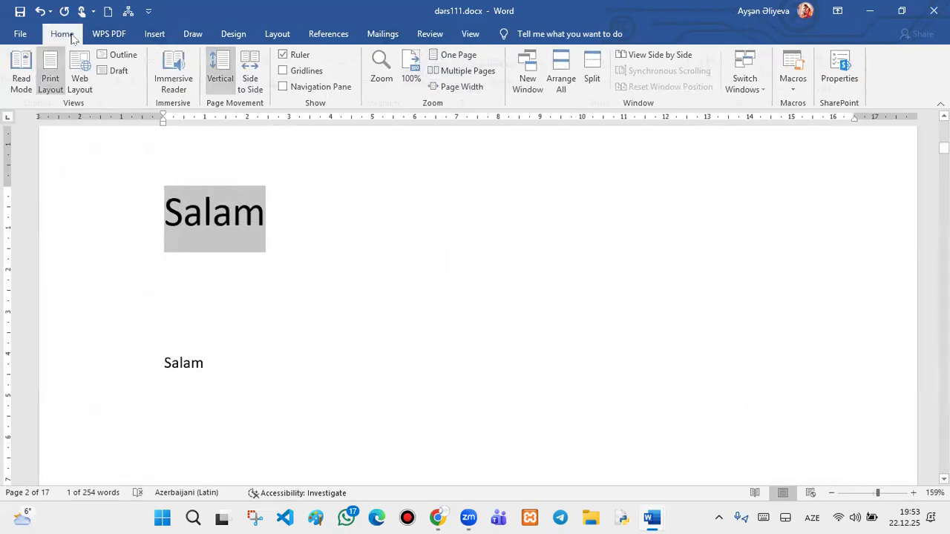
- Make the first Salam red, underlined, in the Algerian font
left_click(285, 82)
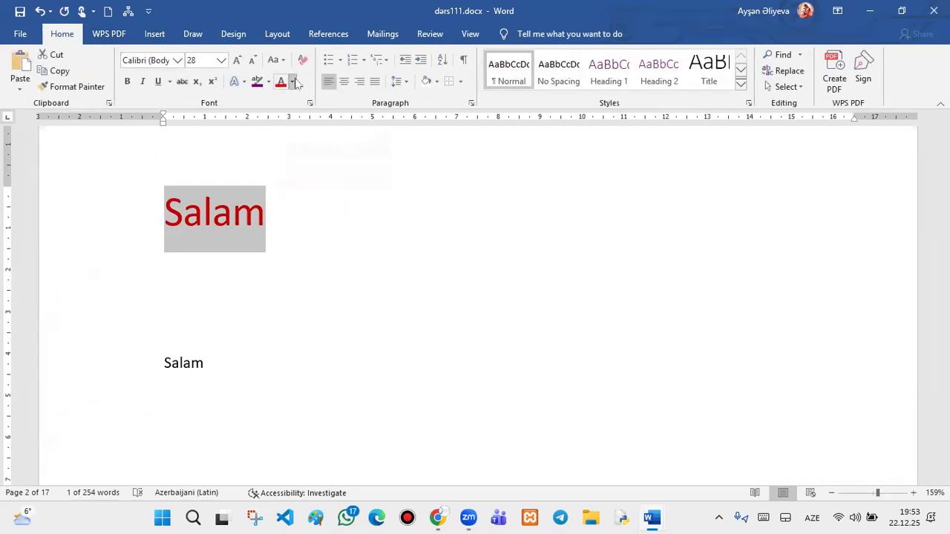
left_click(291, 81)
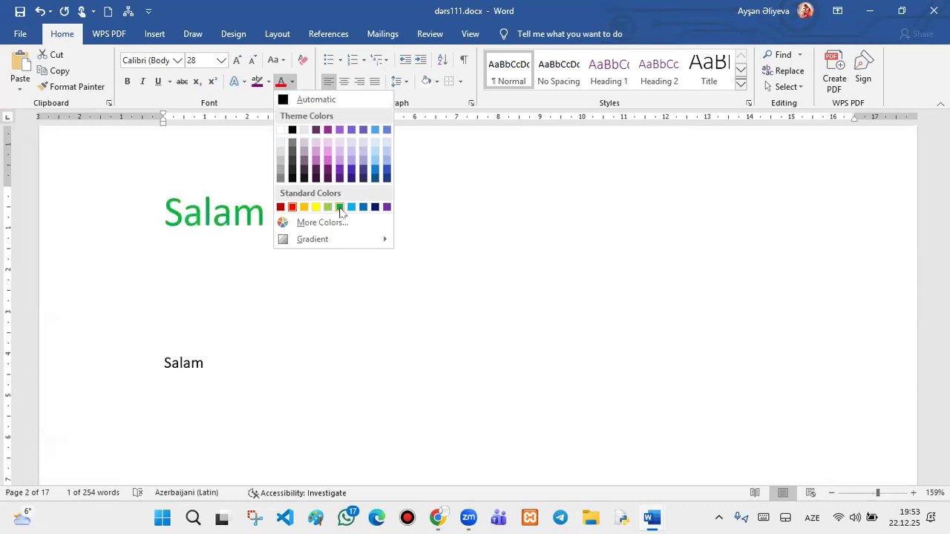
left_click(339, 207)
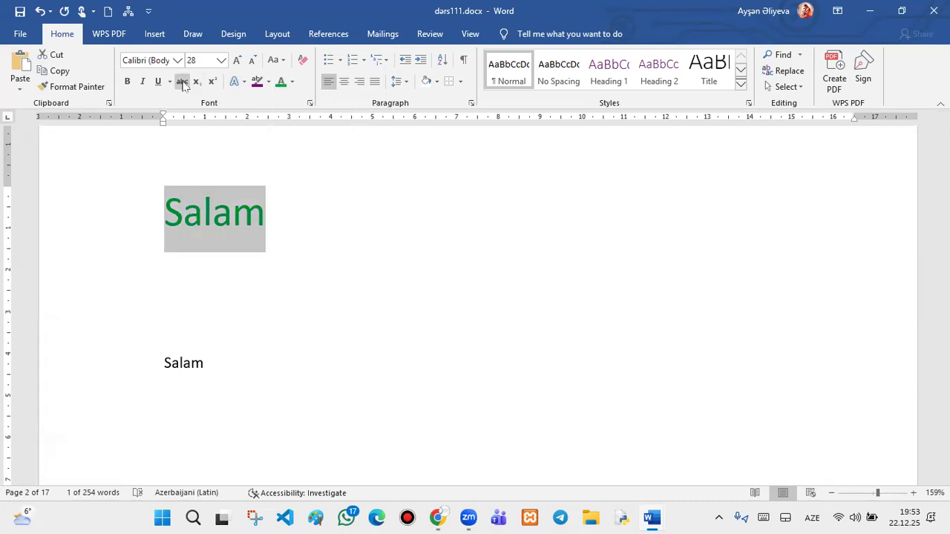
left_click(157, 82)
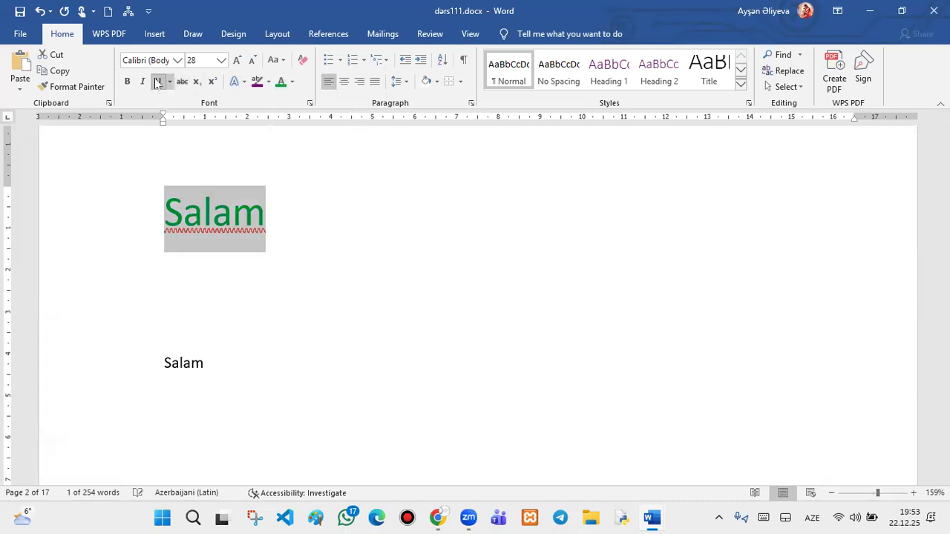
left_click(177, 60)
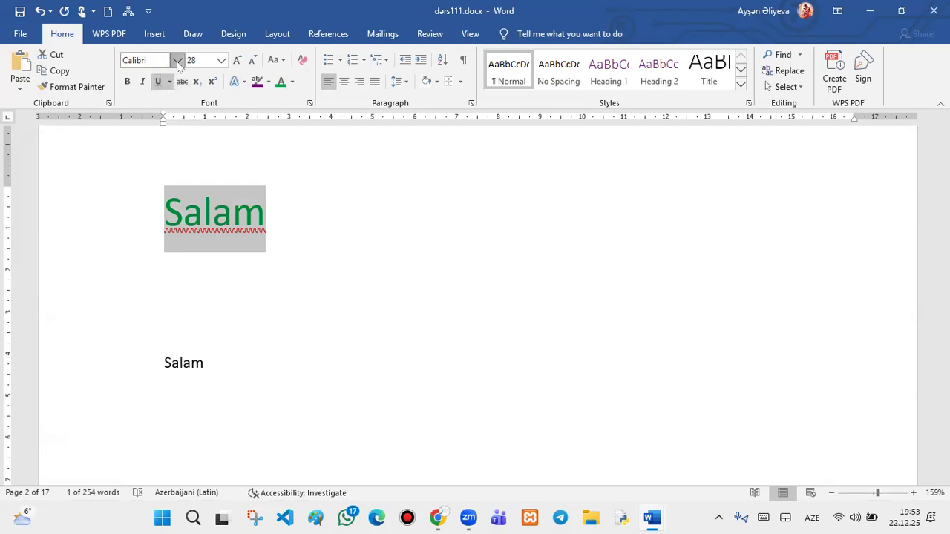
left_click(182, 144)
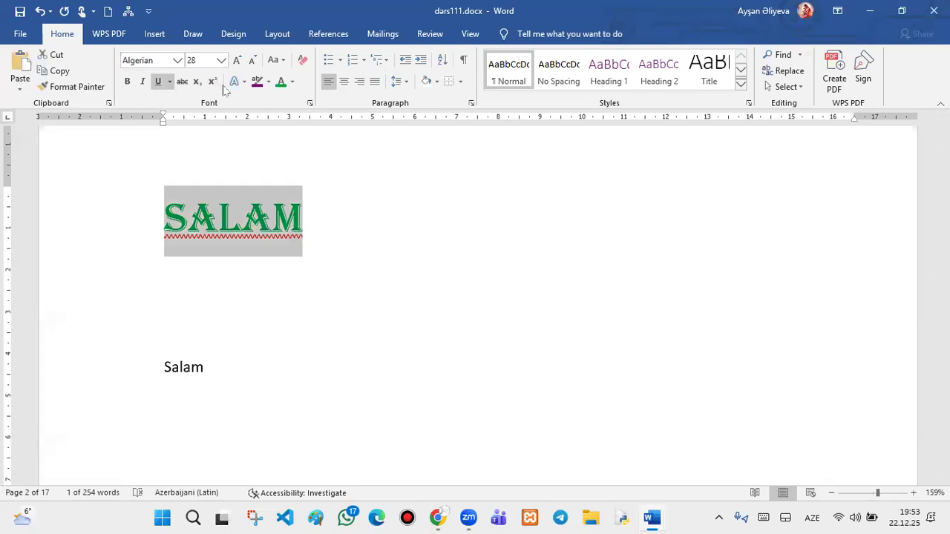
left_click(293, 81)
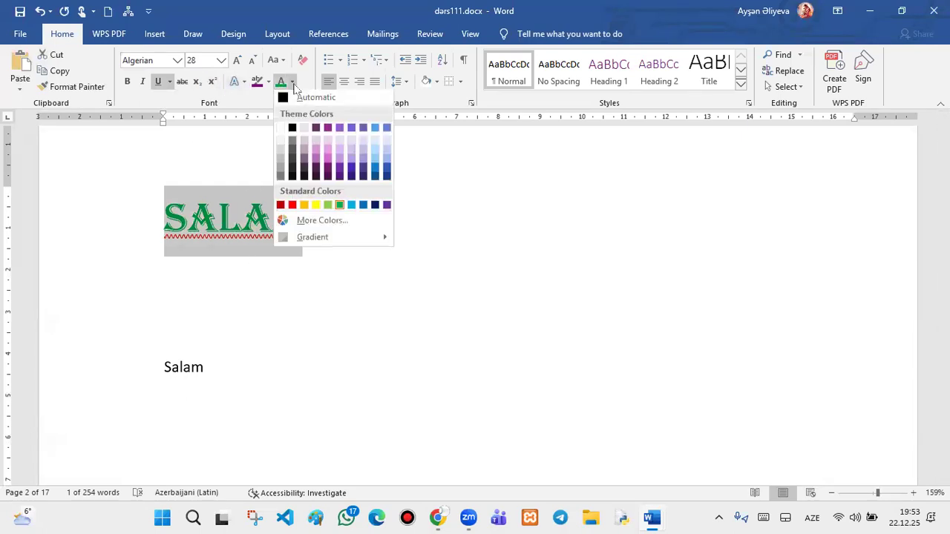
left_click(292, 206)
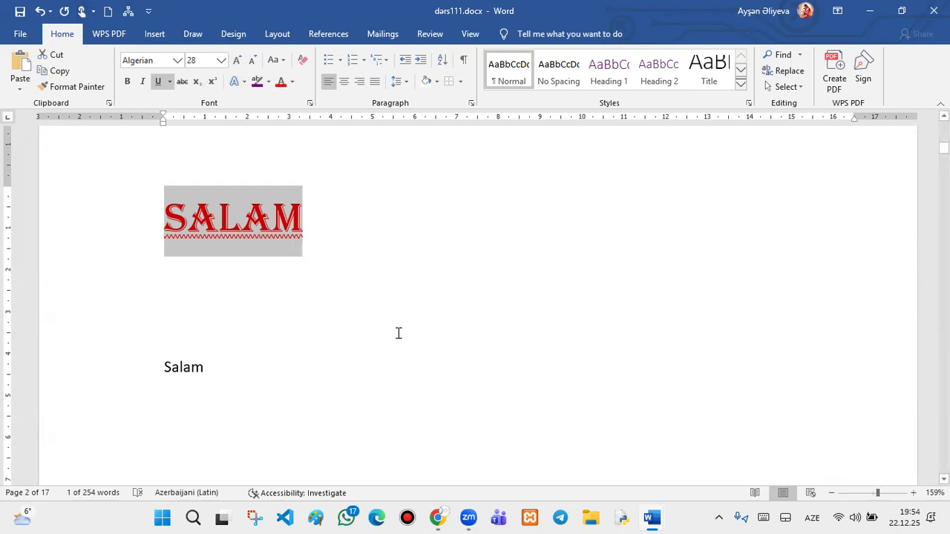
- Select the final M of SALAM and pick up its formatting with Format Painter
left_click(304, 211)
mouse_move(320, 220)
left_mouse_down()
mouse_move(171, 212)
mouse_move(130, 226)
left_mouse_up()
left_click(72, 88)
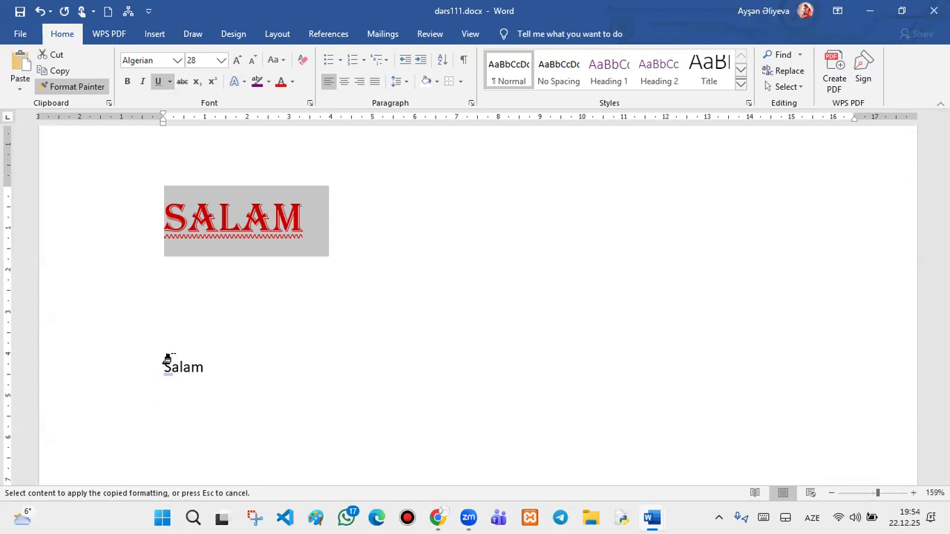
- Brush the copied red 28-pt Algerian underlined formatting onto the lower Salam
mouse_move(167, 360)
left_mouse_down()
mouse_move(179, 362)
mouse_move(165, 364)
left_mouse_up()
left_click(188, 395)
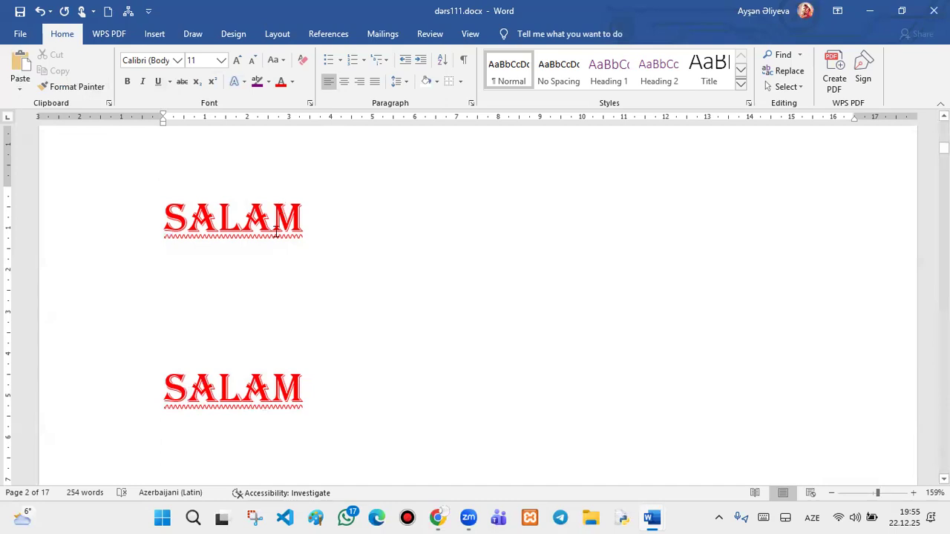
left_click(310, 401)
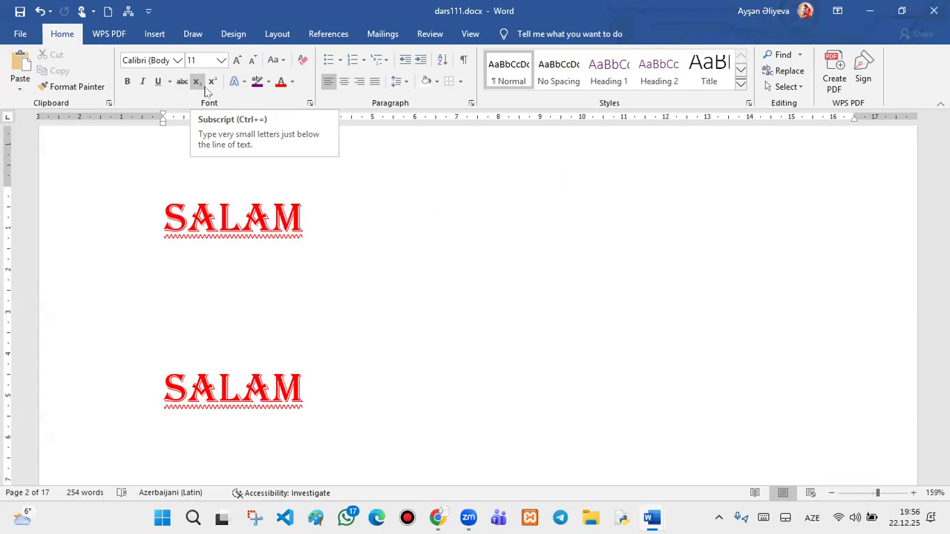
left_click(281, 66)
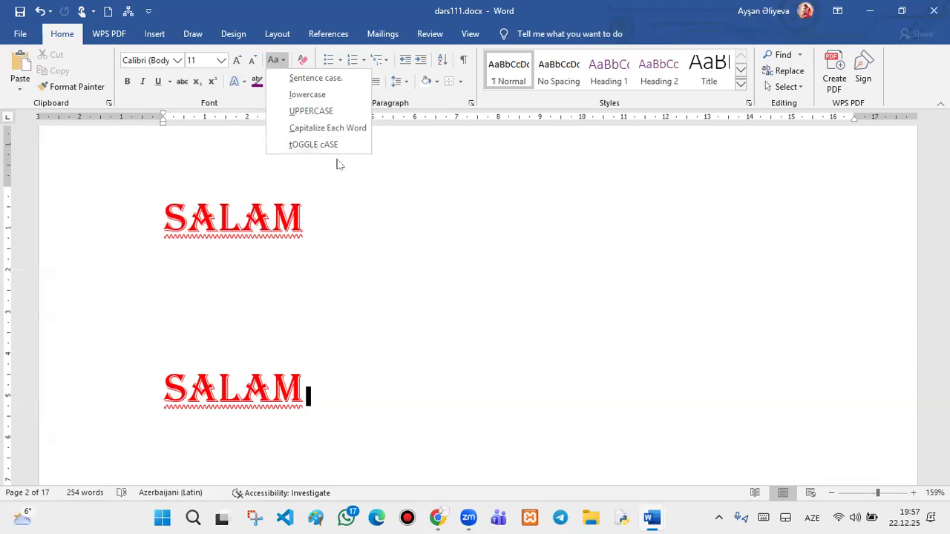
left_click(355, 158)
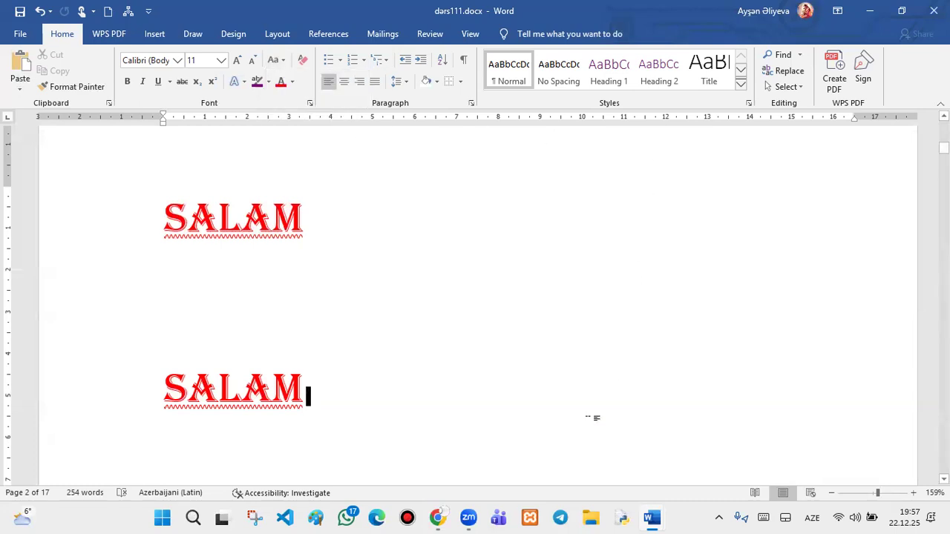